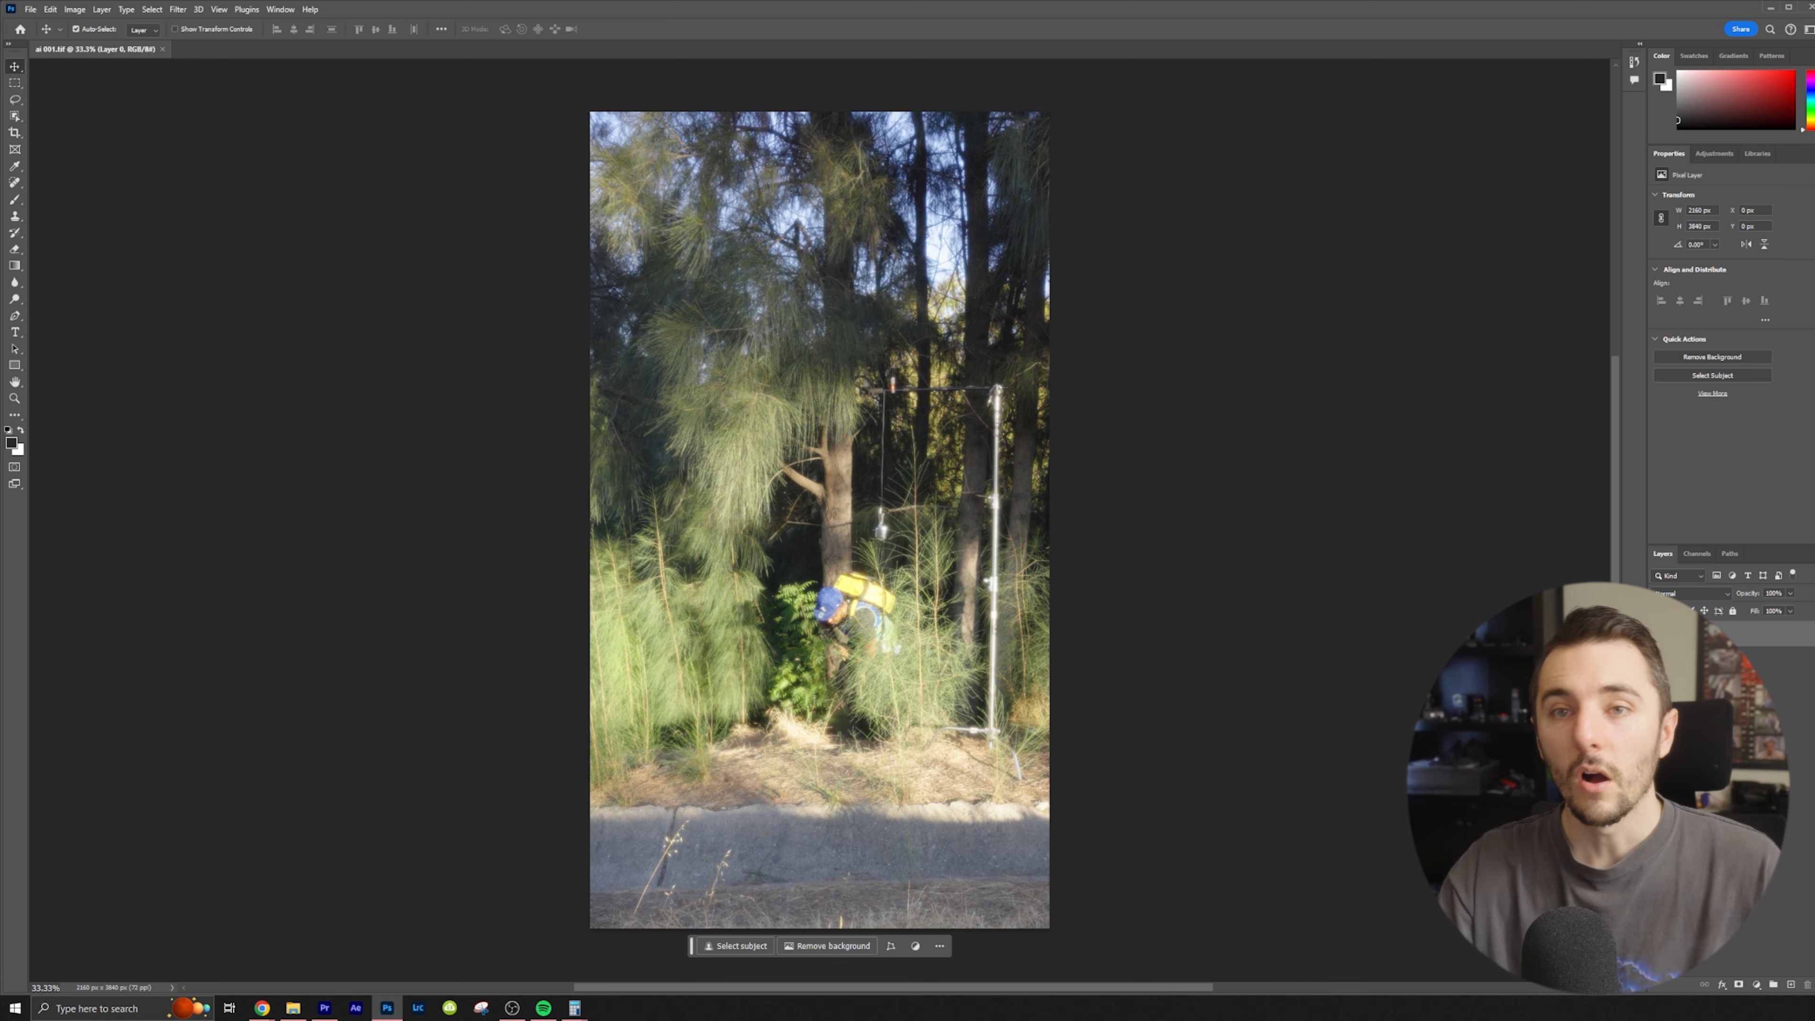
# Lasso the vertical metal pole, remove it with a promptless Generative Fill, compare the variations and keep the first one
pyautogui.click(15, 101)
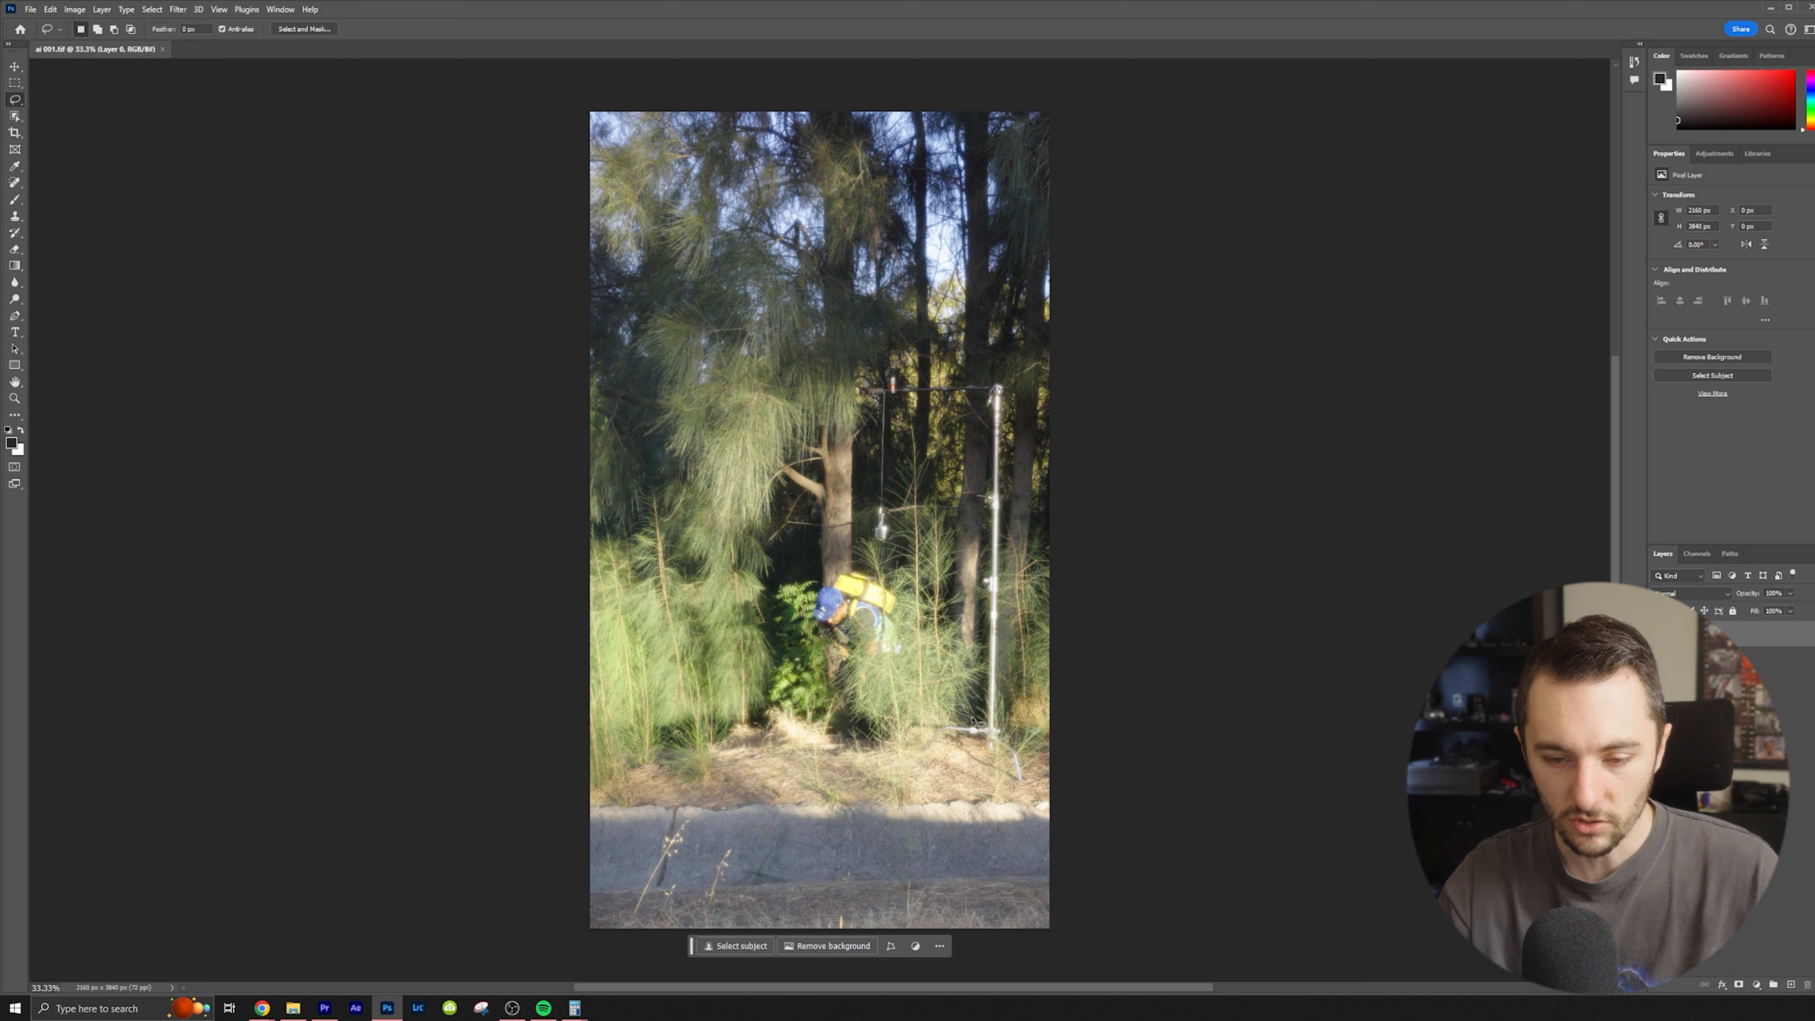
pyautogui.moveTo(929, 752)
pyautogui.mouseDown()
pyautogui.moveTo(989, 759)
pyautogui.moveTo(1024, 503)
pyautogui.moveTo(1004, 369)
pyautogui.moveTo(977, 718)
pyautogui.mouseUp()
pyautogui.click(851, 799)
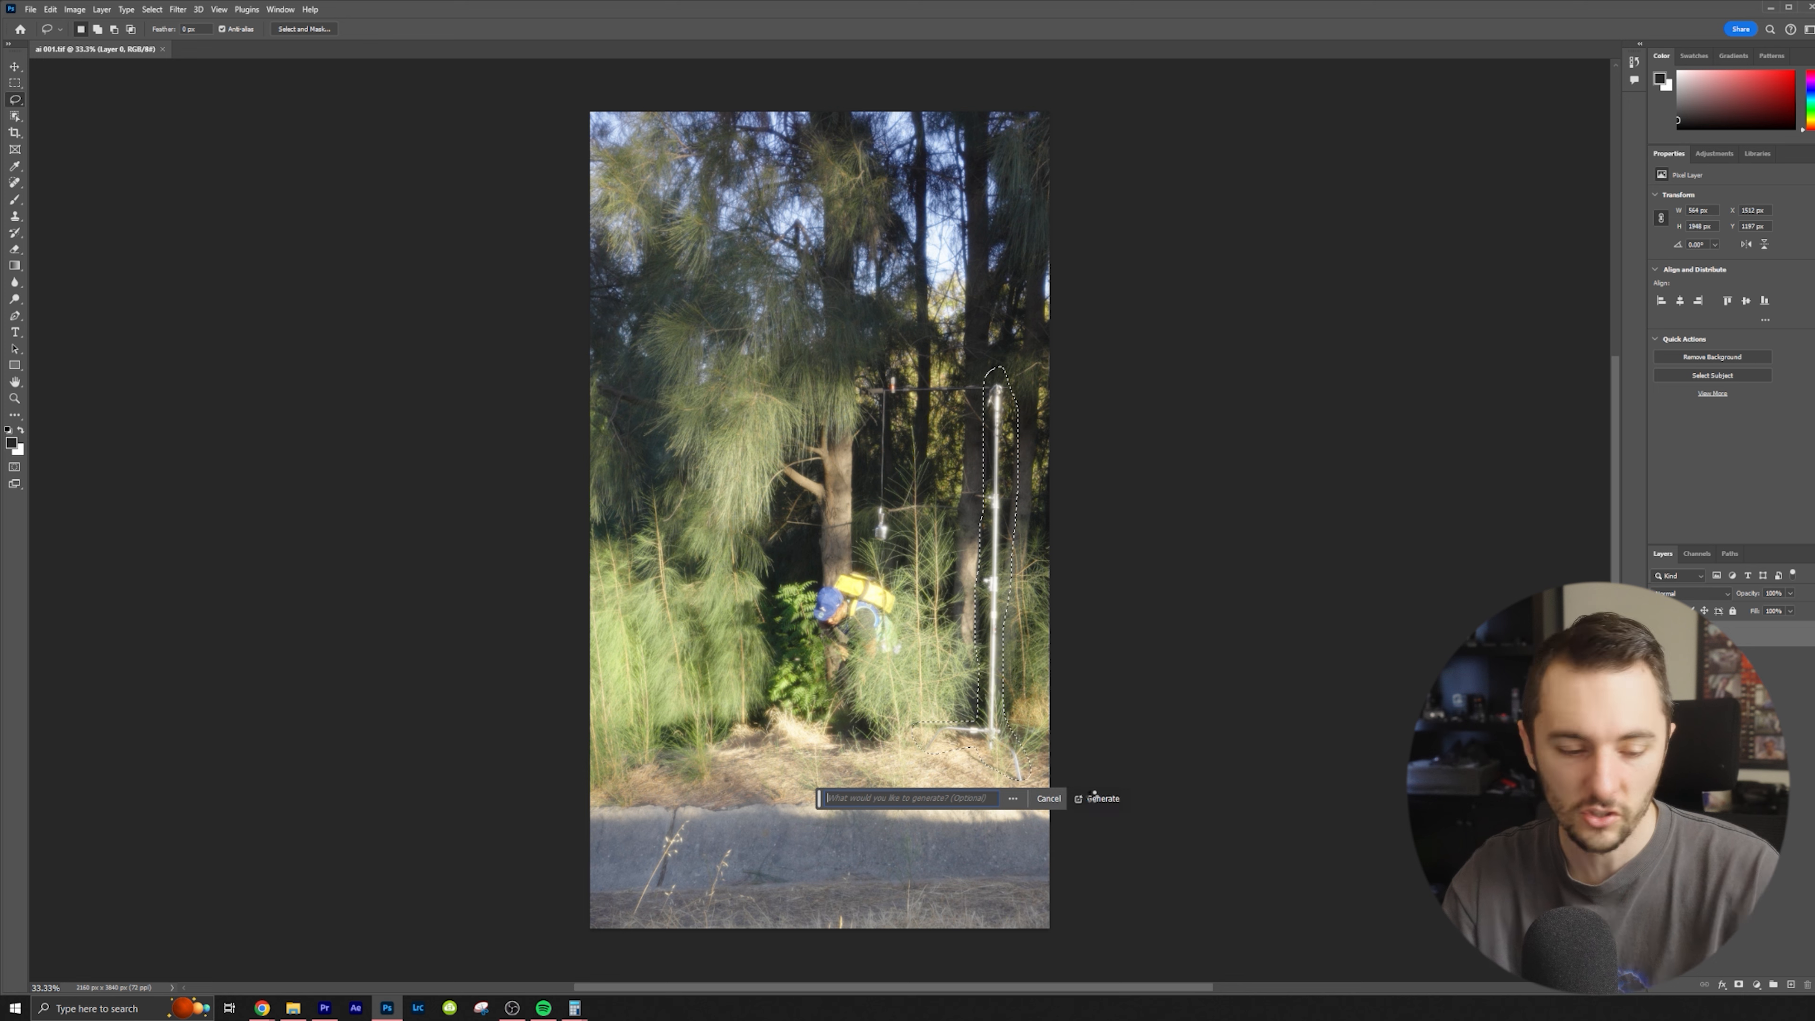
pyautogui.click(1091, 794)
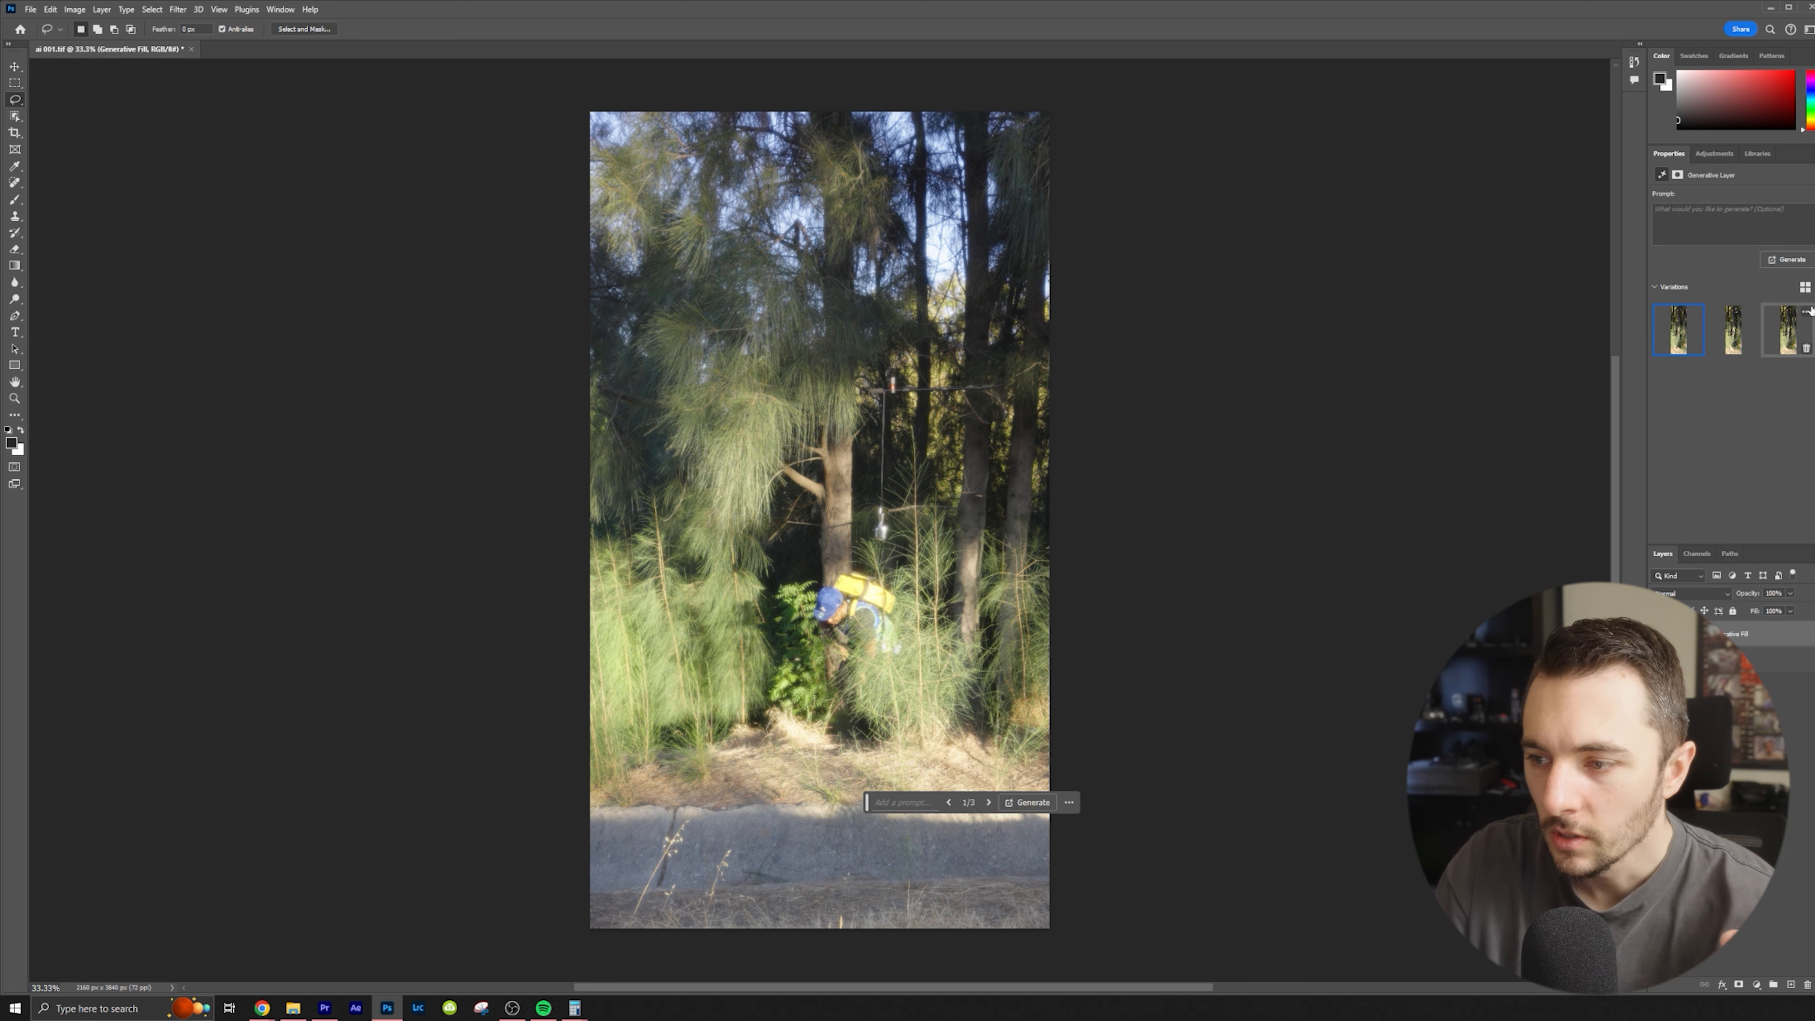
pyautogui.click(1728, 331)
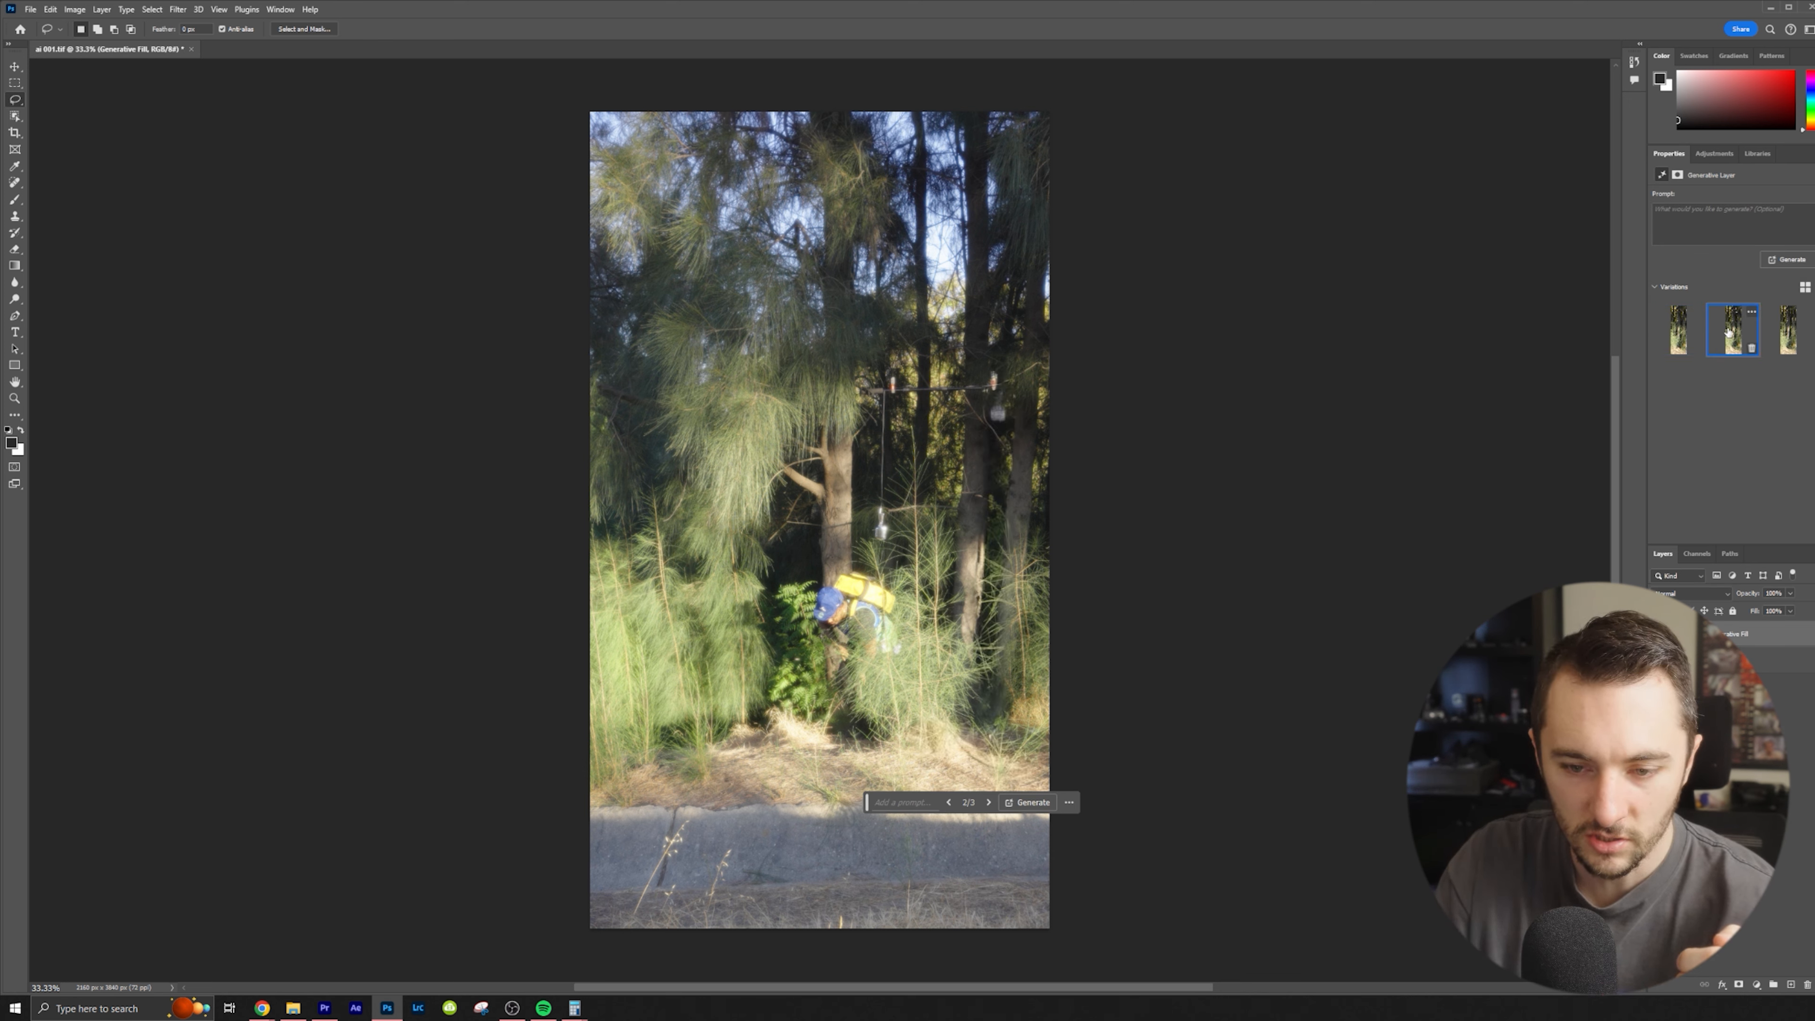
pyautogui.click(1787, 330)
pyautogui.click(1681, 331)
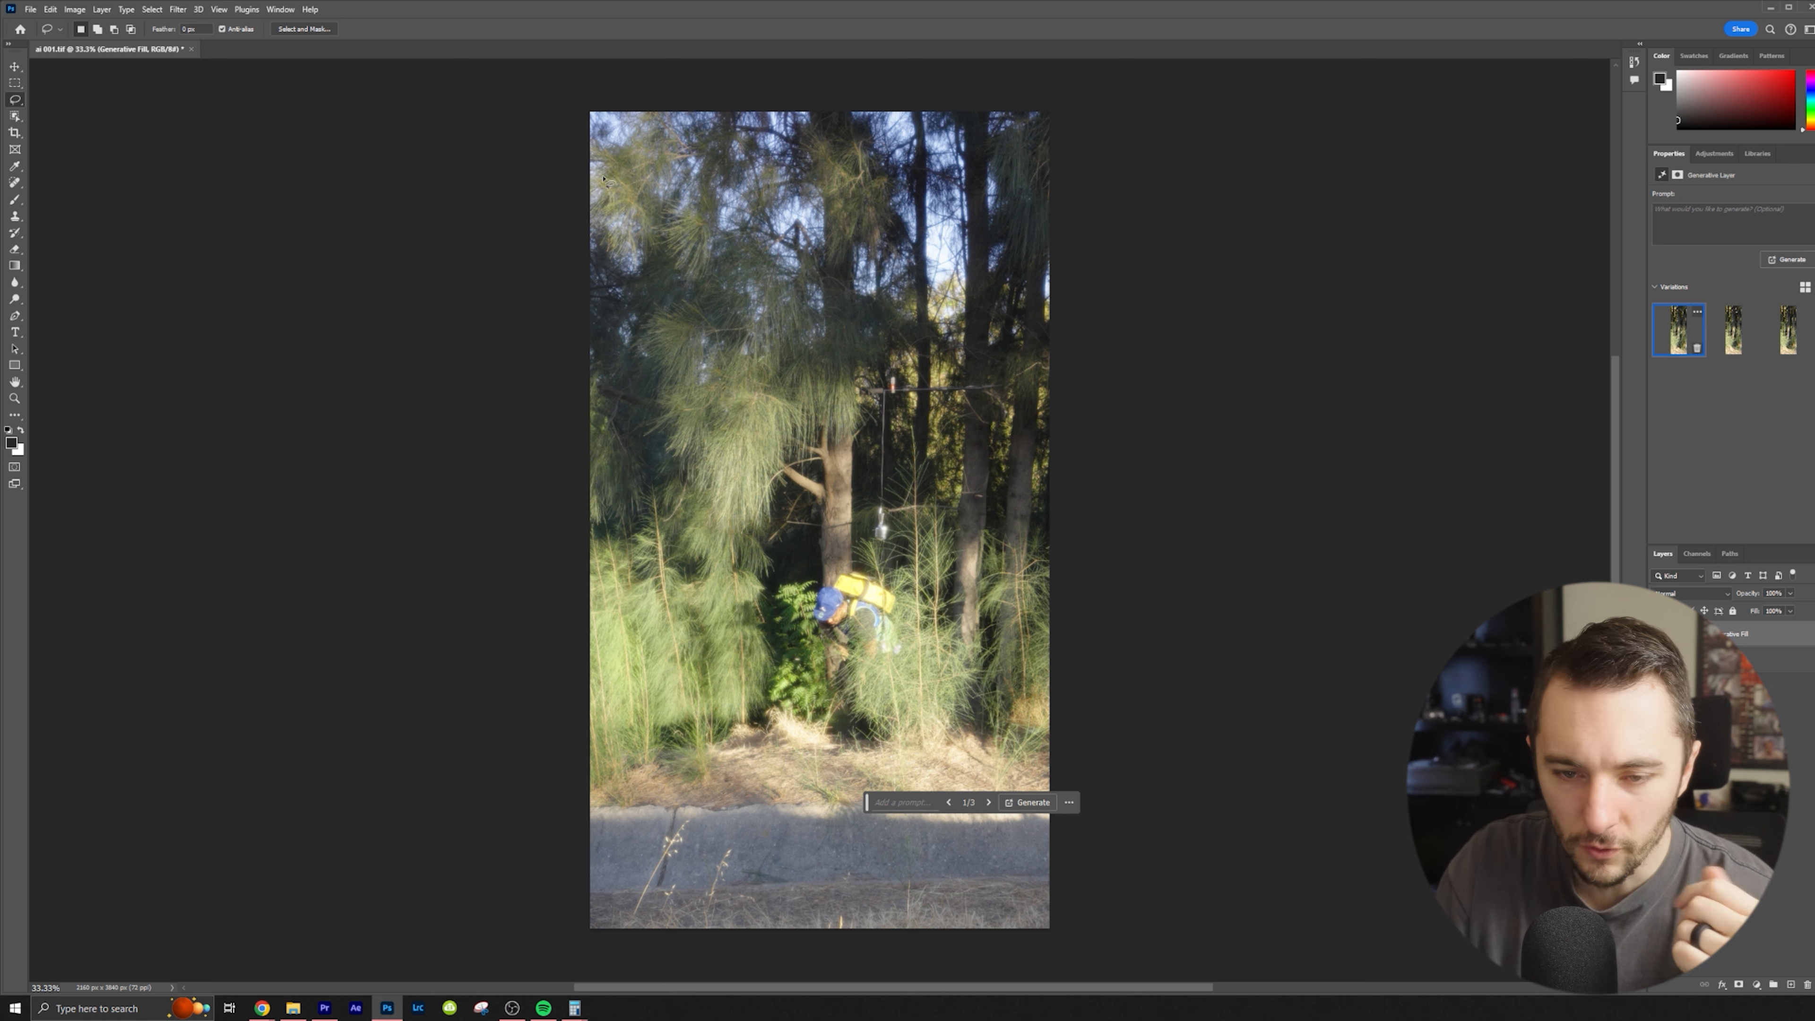
# Lasso the horizontal crossbar above the hiker and replace it using Generative Fill with the prompt "branch", using the second variation
pyautogui.moveTo(895, 372)
pyautogui.mouseDown()
pyautogui.moveTo(863, 402)
pyautogui.moveTo(1020, 415)
pyautogui.moveTo(1019, 388)
pyautogui.moveTo(981, 369)
pyautogui.moveTo(892, 374)
pyautogui.mouseUp()
pyautogui.click(861, 433)
pyautogui.write('branch')
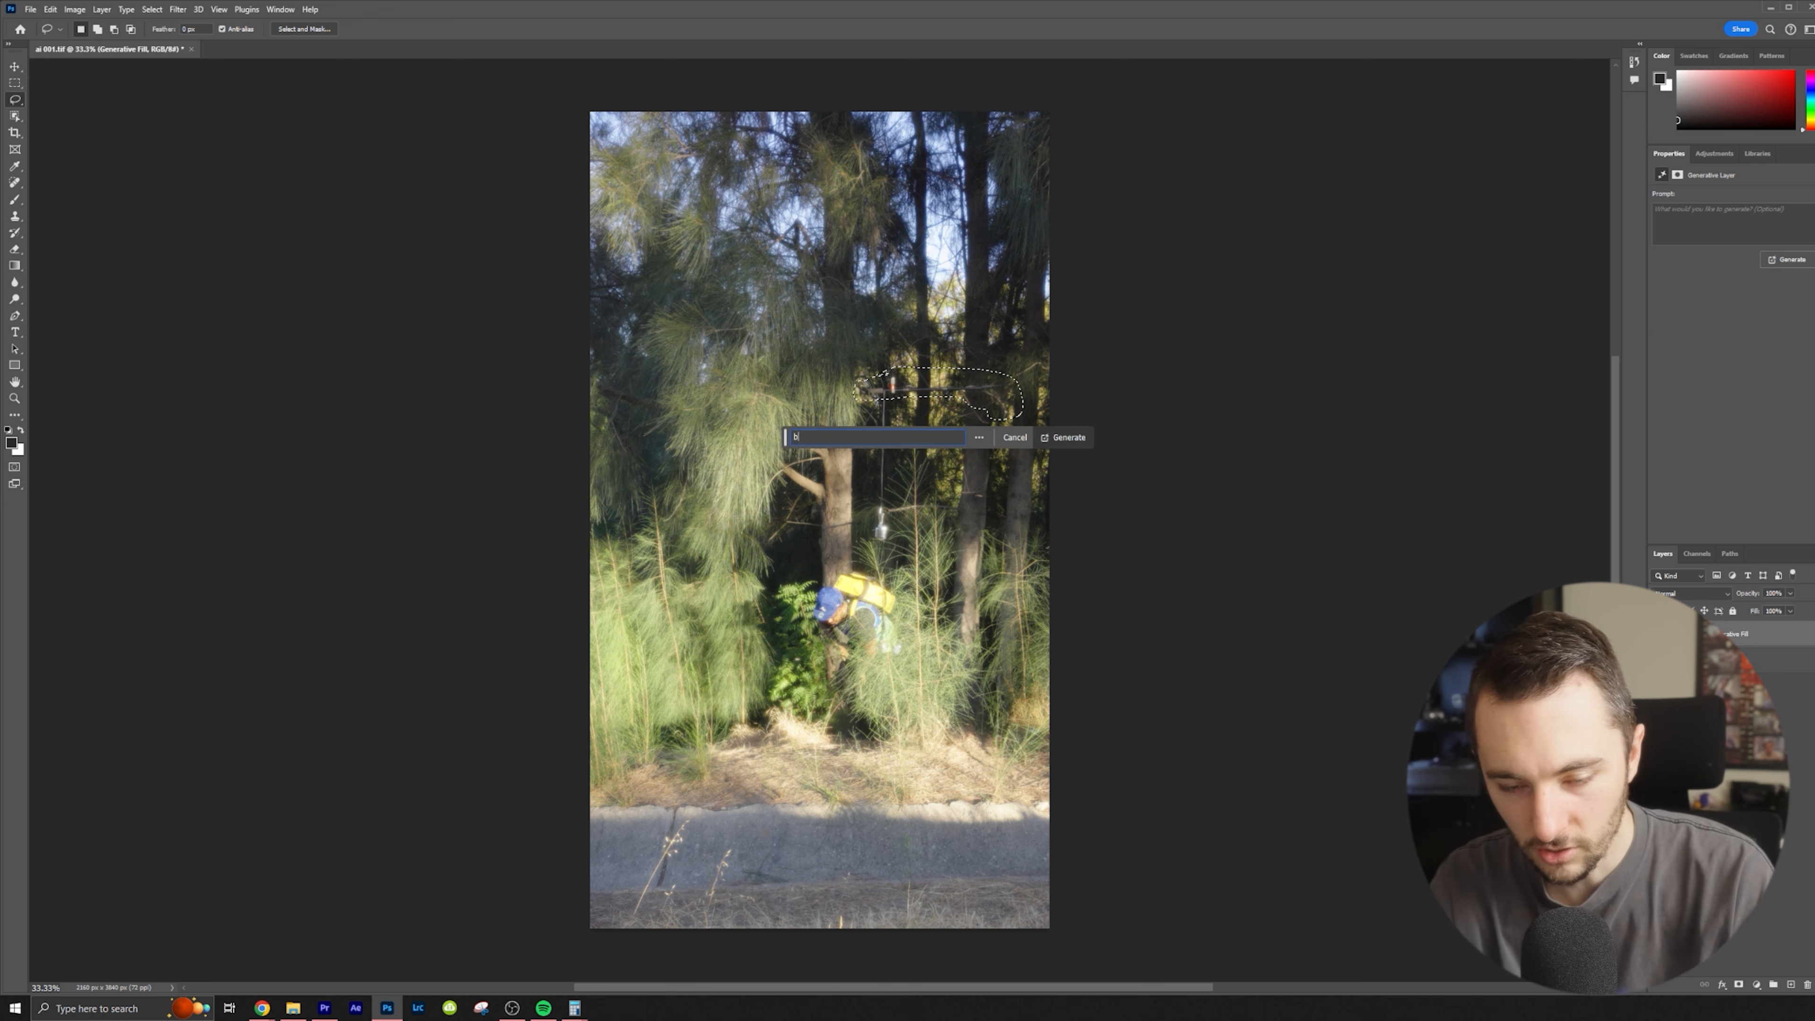
pyautogui.press('Return')
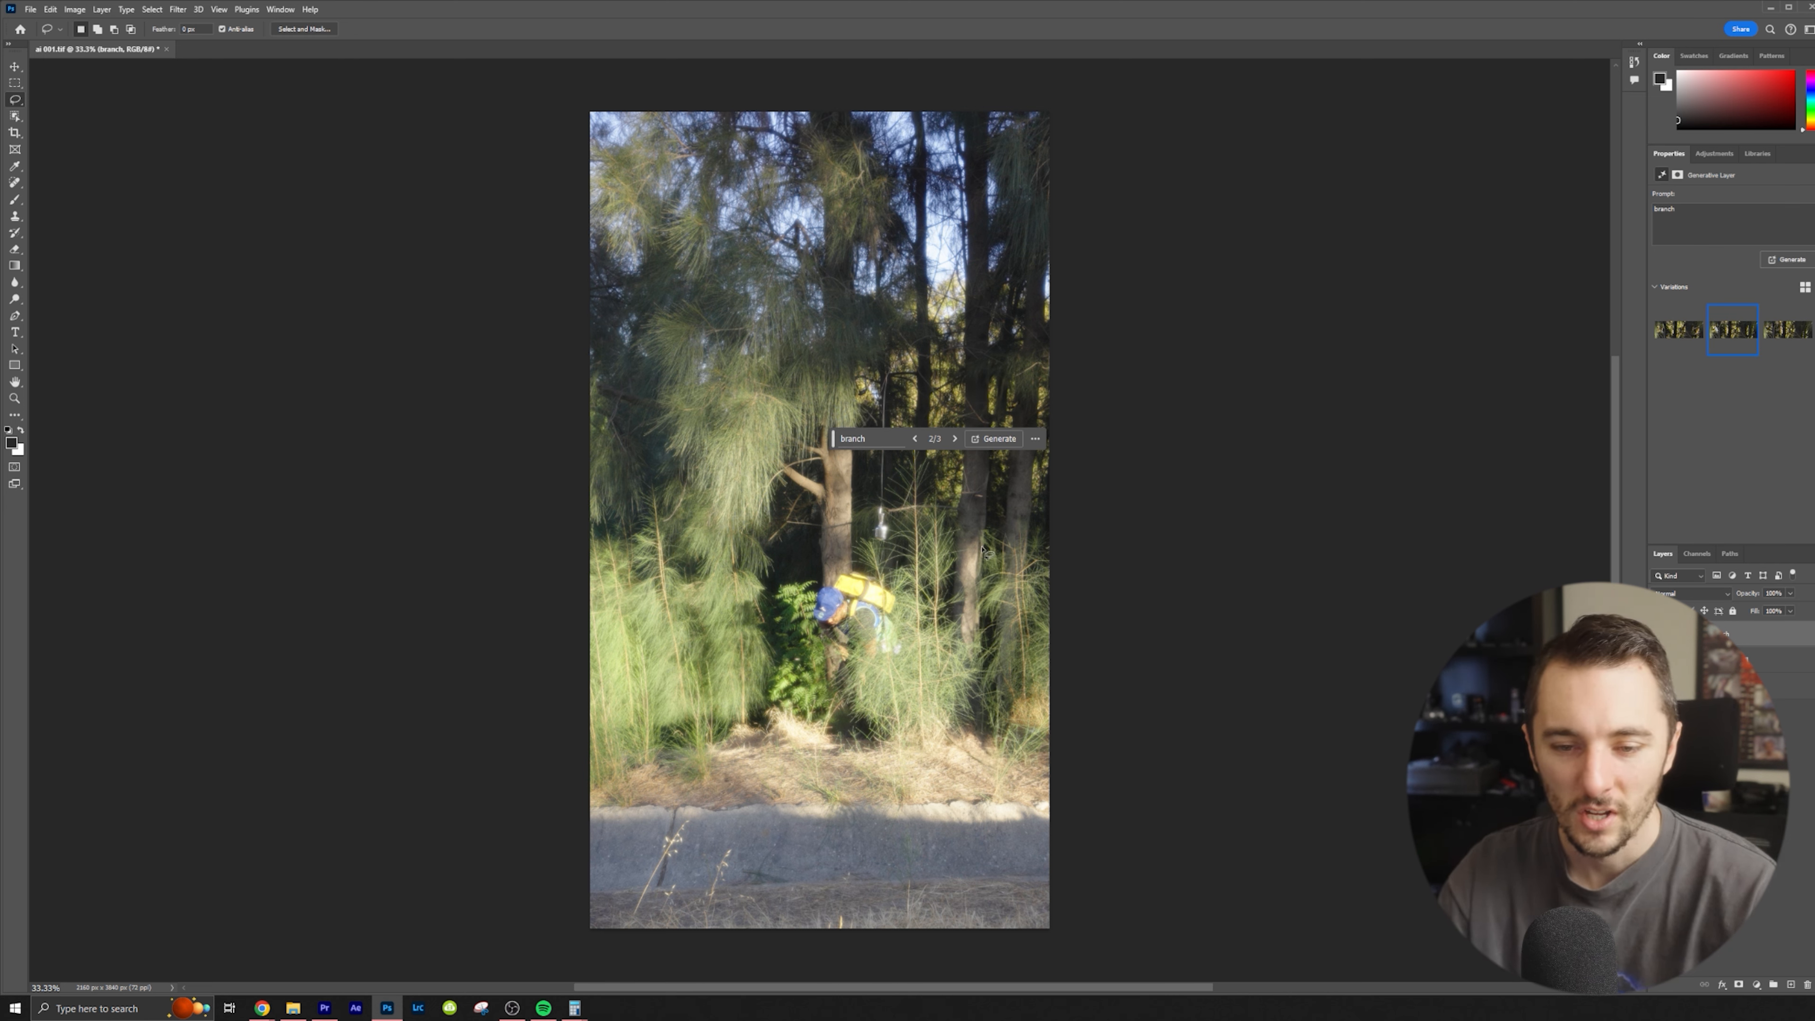
# On the original photo layer, lasso the concrete kerb across the bottom of the image and replace it with a promptless Generative Fill
pyautogui.click(13, 65)
pyautogui.click(866, 380)
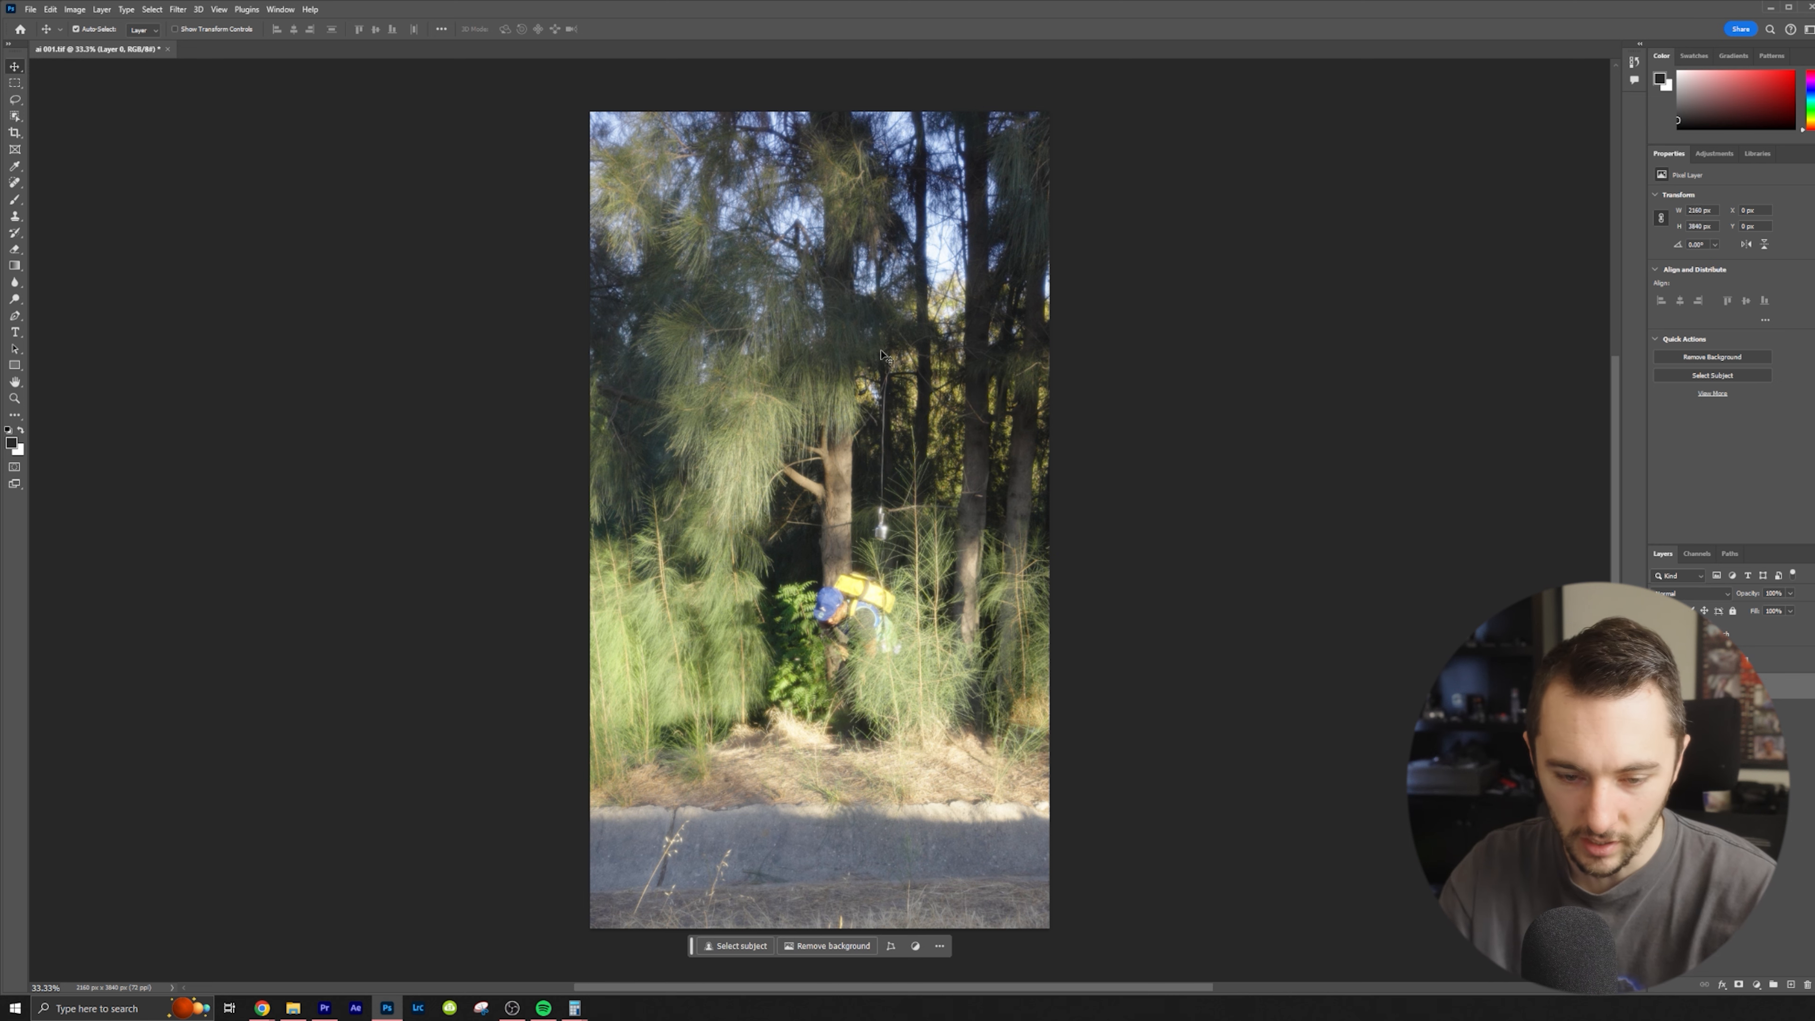
pyautogui.hotkey('ctrl', '-')
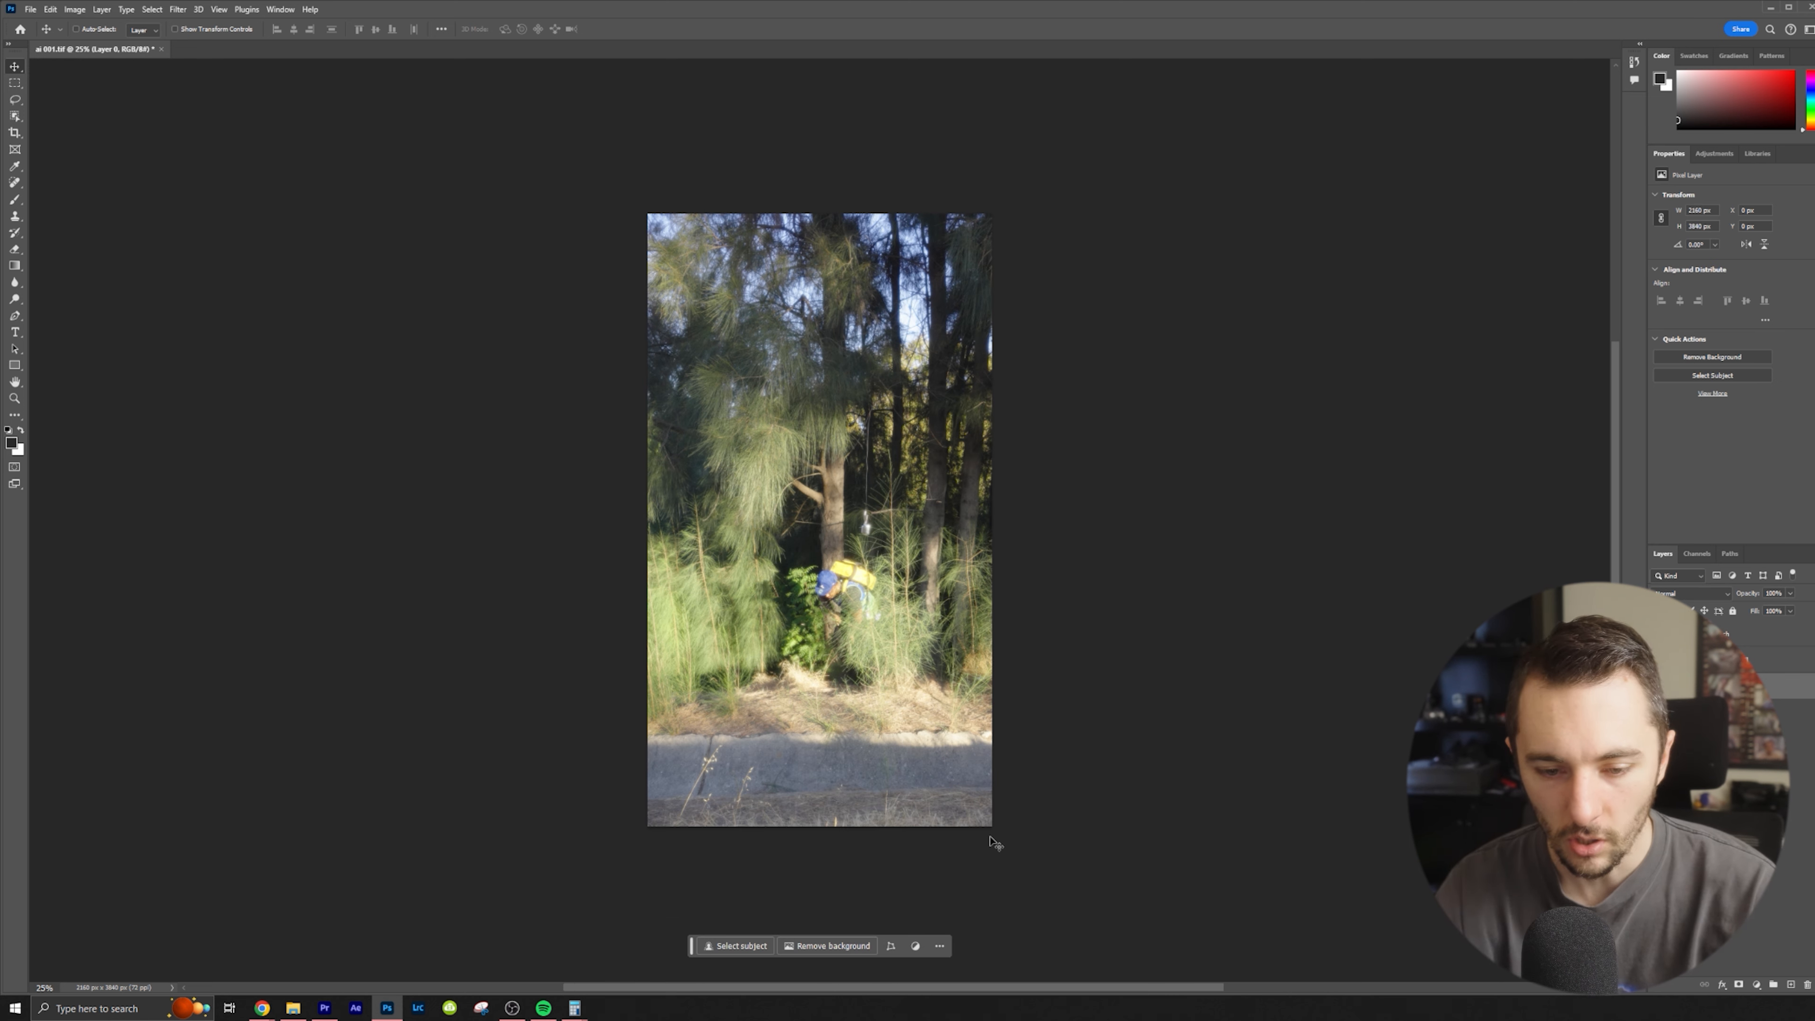
pyautogui.press('l')
pyautogui.moveTo(984, 723)
pyautogui.mouseDown()
pyautogui.moveTo(1034, 736)
pyautogui.moveTo(1005, 832)
pyautogui.moveTo(567, 807)
pyautogui.moveTo(586, 729)
pyautogui.mouseUp()
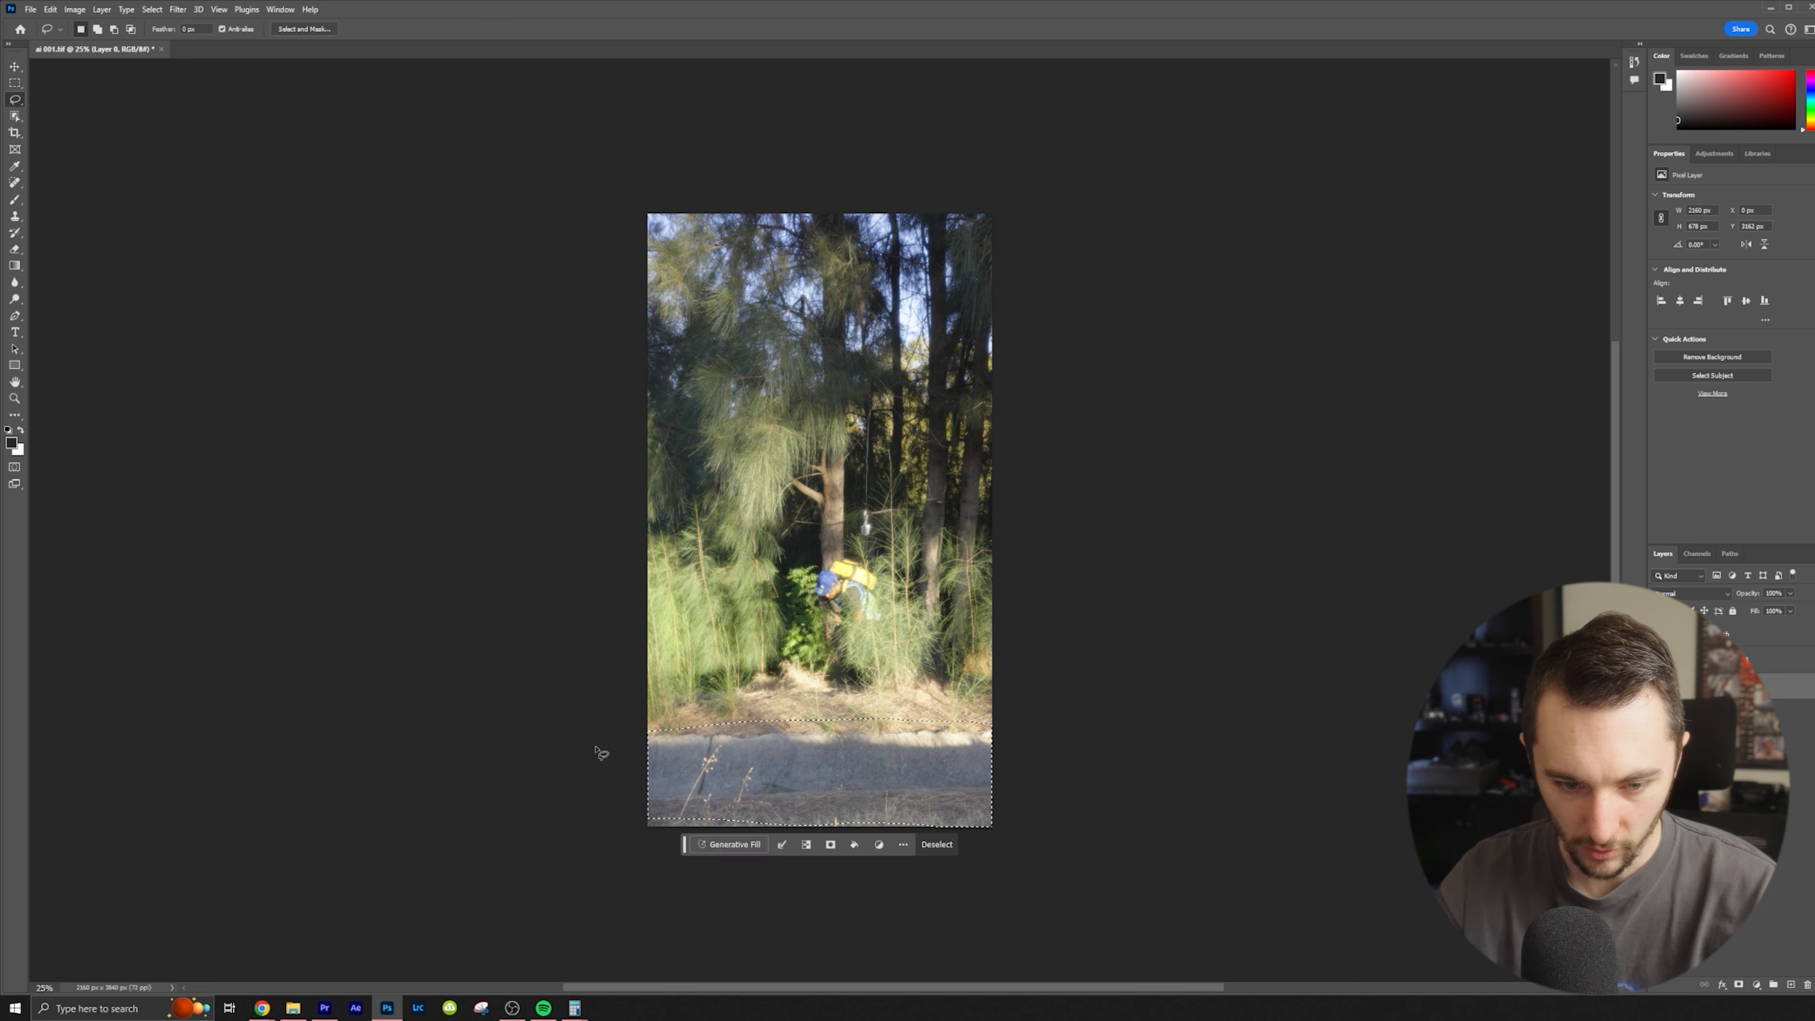
pyautogui.click(736, 844)
pyautogui.click(951, 844)
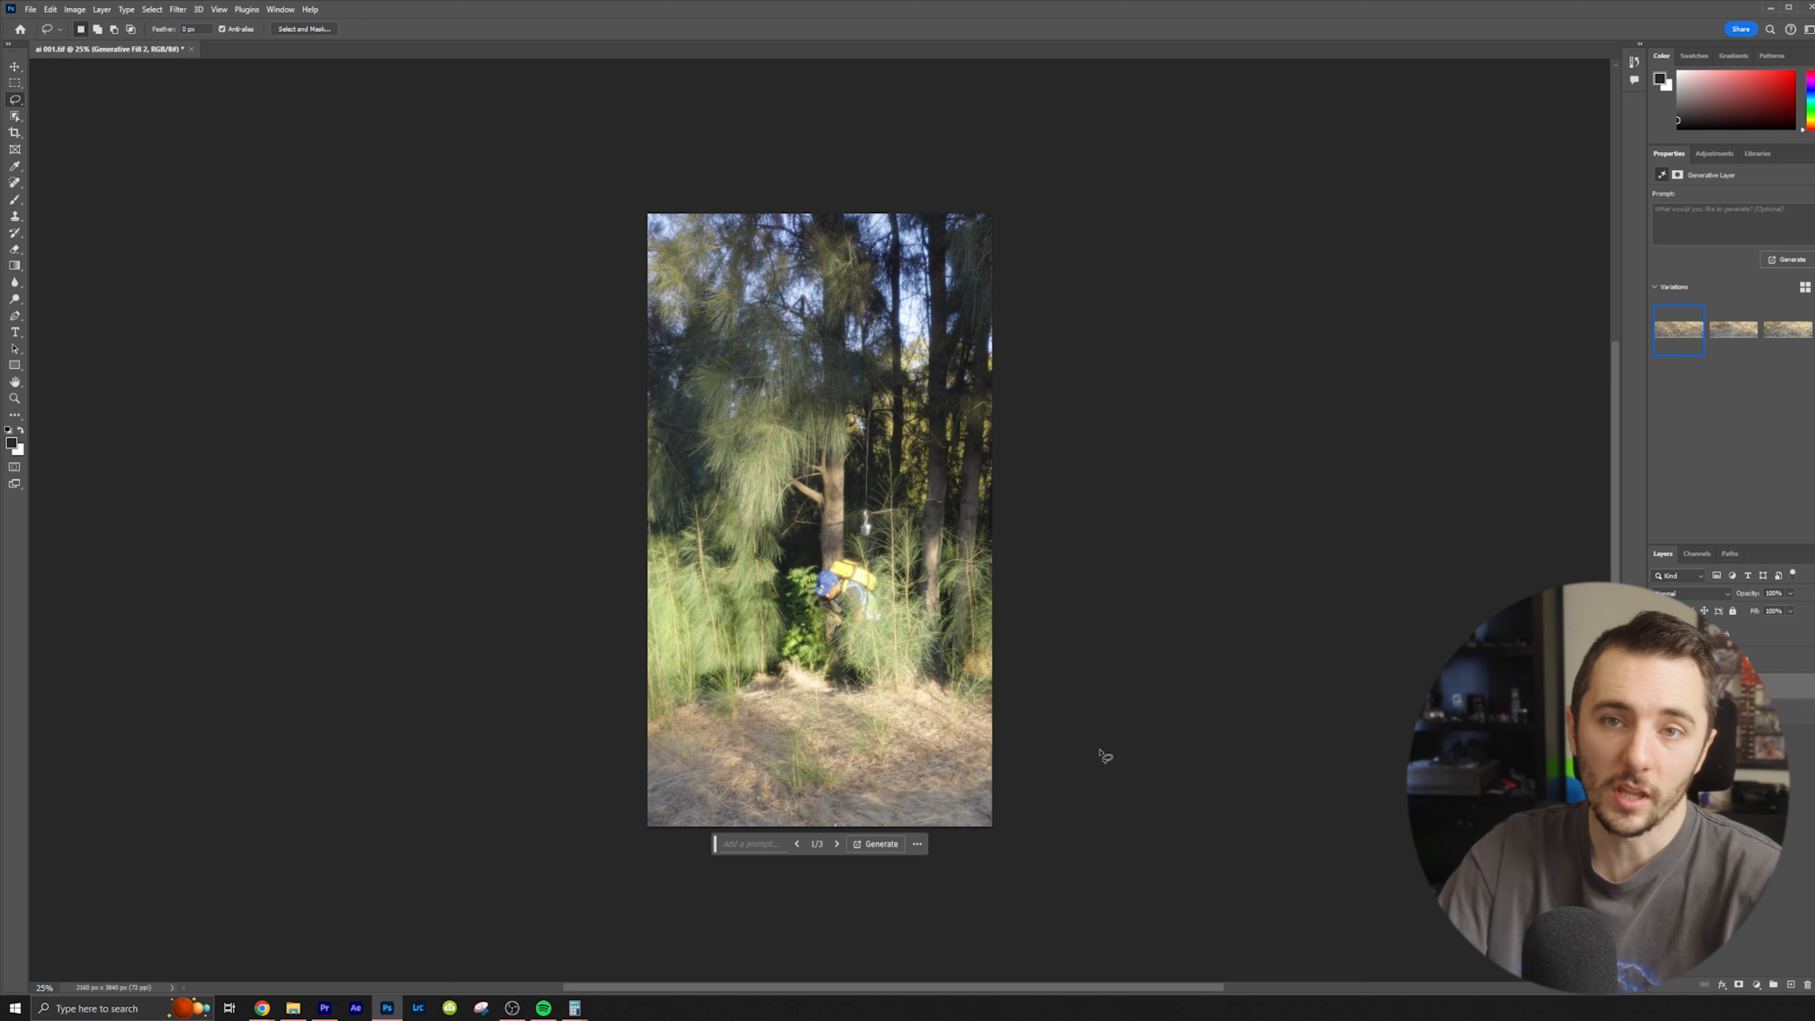
# Enlarge the canvas around the photo with the Crop tool to about 3962 x 7044 px, keeping the photo near the centre
pyautogui.click(14, 133)
pyautogui.moveTo(651, 213); pyautogui.dragTo(600, 134)
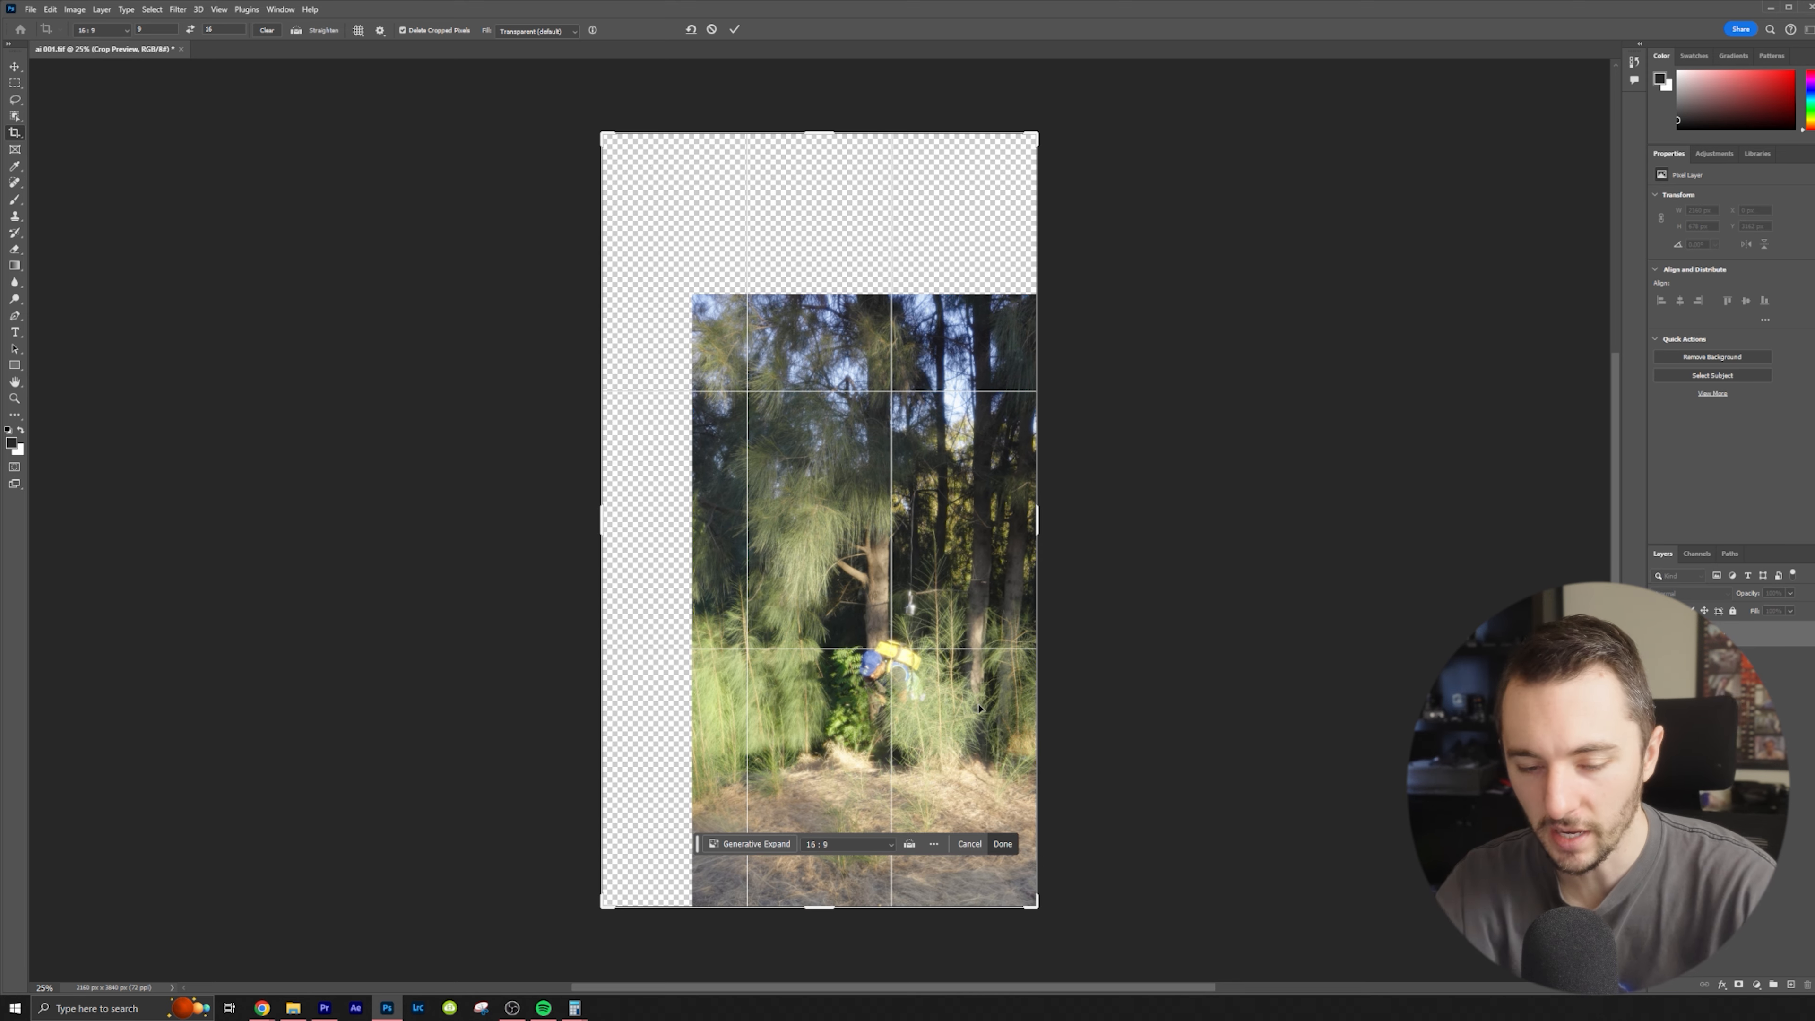
pyautogui.hotkey('ctrl', '-')
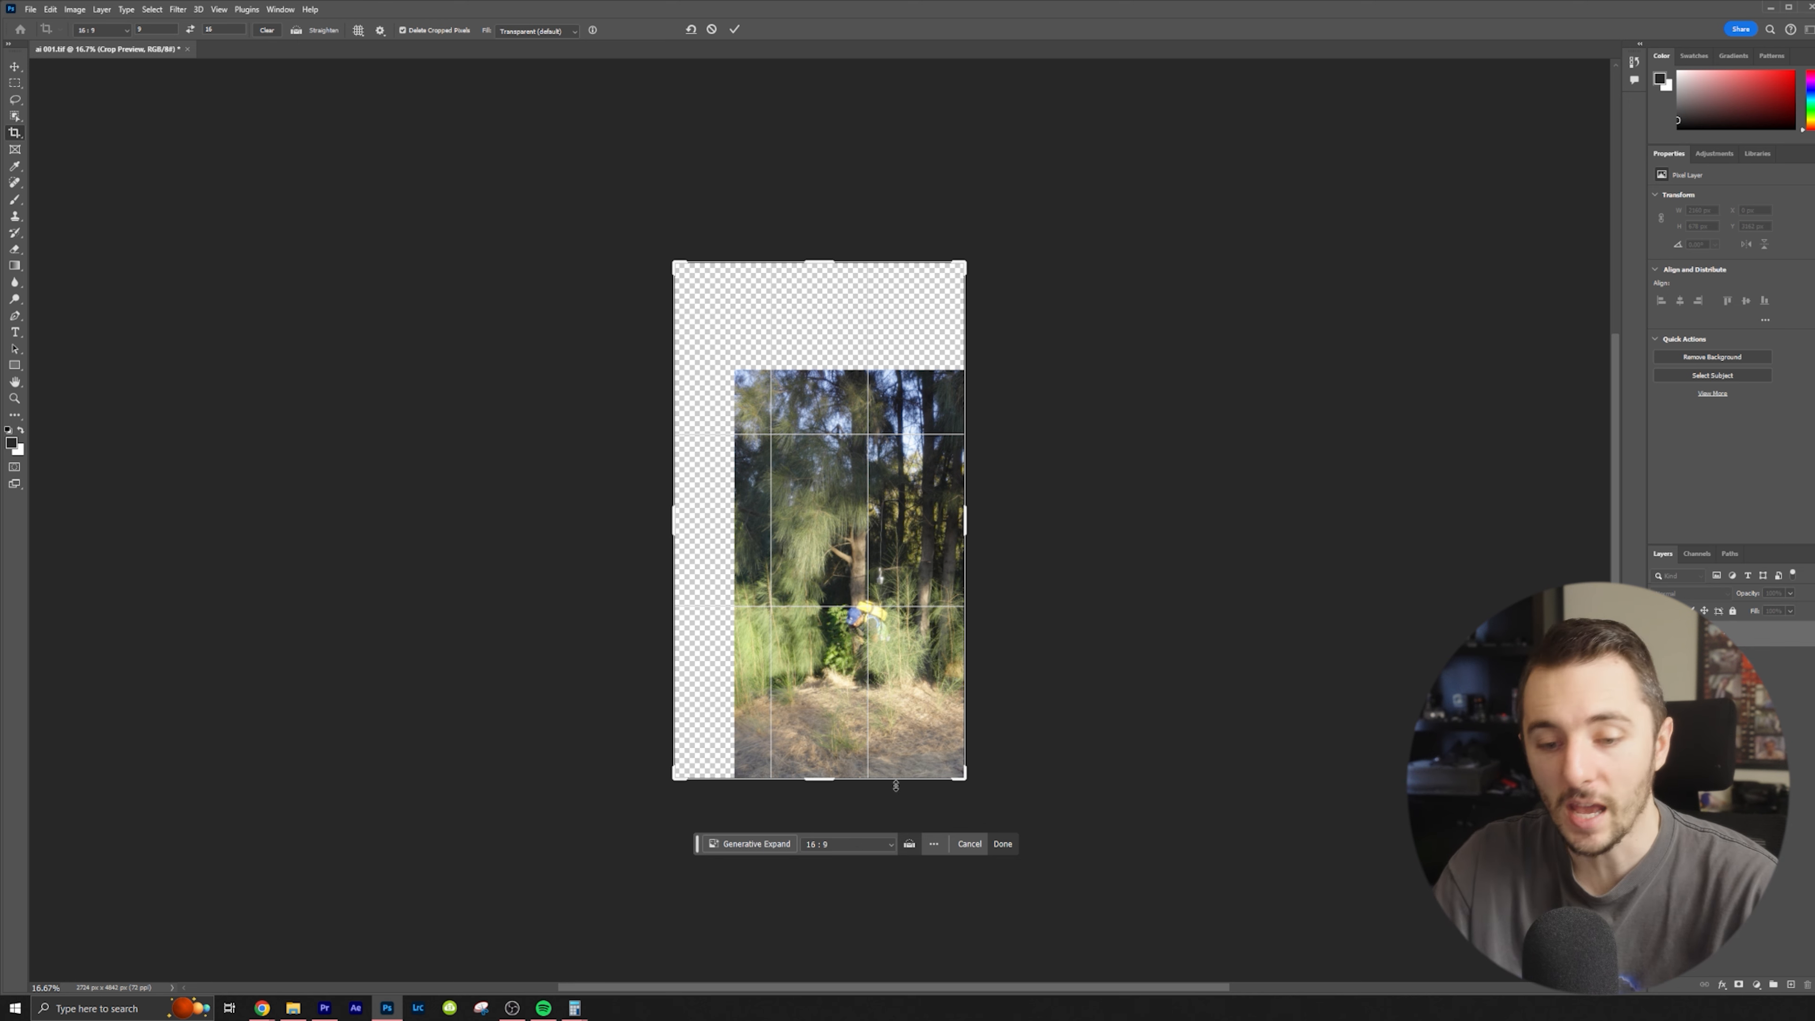
pyautogui.moveTo(958, 772); pyautogui.dragTo(1050, 865)
pyautogui.moveTo(890, 733); pyautogui.dragTo(915, 774)
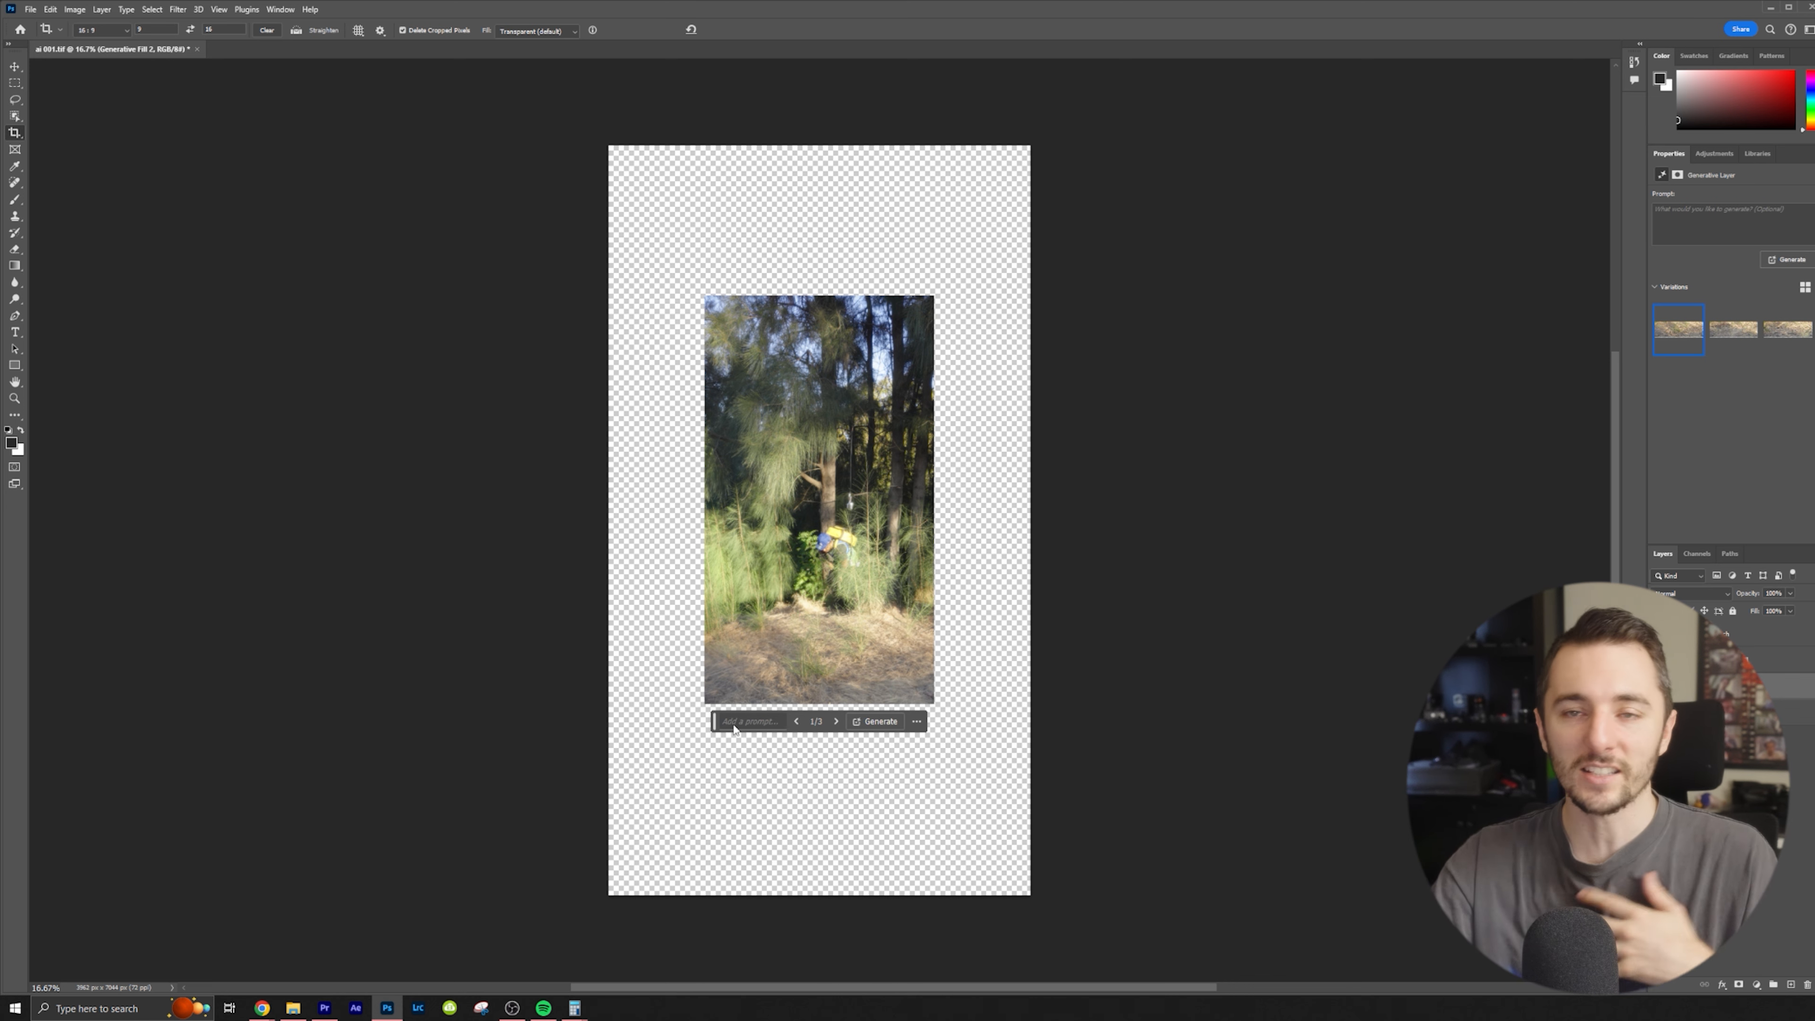
# Lasso the blank area beside the photo's lower right edge and fill it using Generative Fill with the prompt "boulders"
pyautogui.click(15, 108)
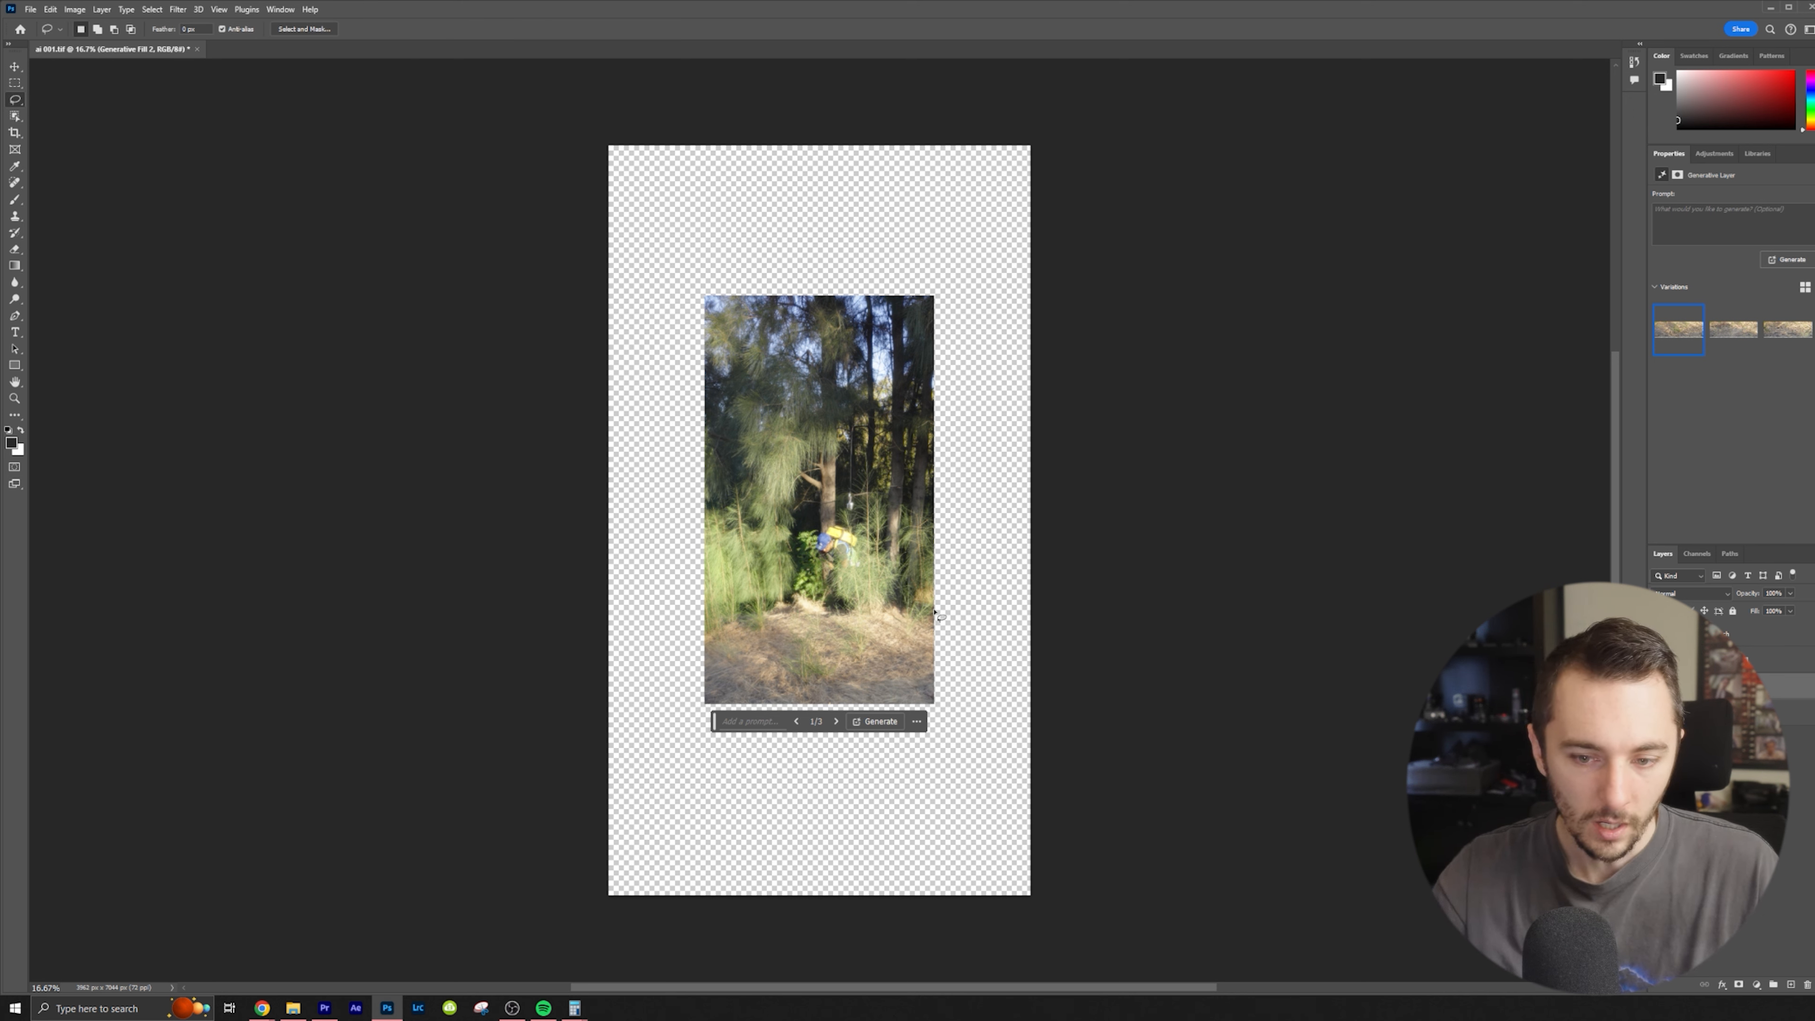
pyautogui.moveTo(931, 695); pyautogui.dragTo(901, 687)
pyautogui.moveTo(740, 687)
pyautogui.mouseDown()
pyautogui.moveTo(671, 712)
pyautogui.moveTo(670, 828)
pyautogui.moveTo(751, 893)
pyautogui.moveTo(851, 878)
pyautogui.mouseUp()
pyautogui.moveTo(852, 879); pyautogui.dragTo(962, 815)
pyautogui.moveTo(951, 705)
pyautogui.mouseDown()
pyautogui.moveTo(934, 703)
pyautogui.moveTo(920, 636)
pyautogui.mouseUp()
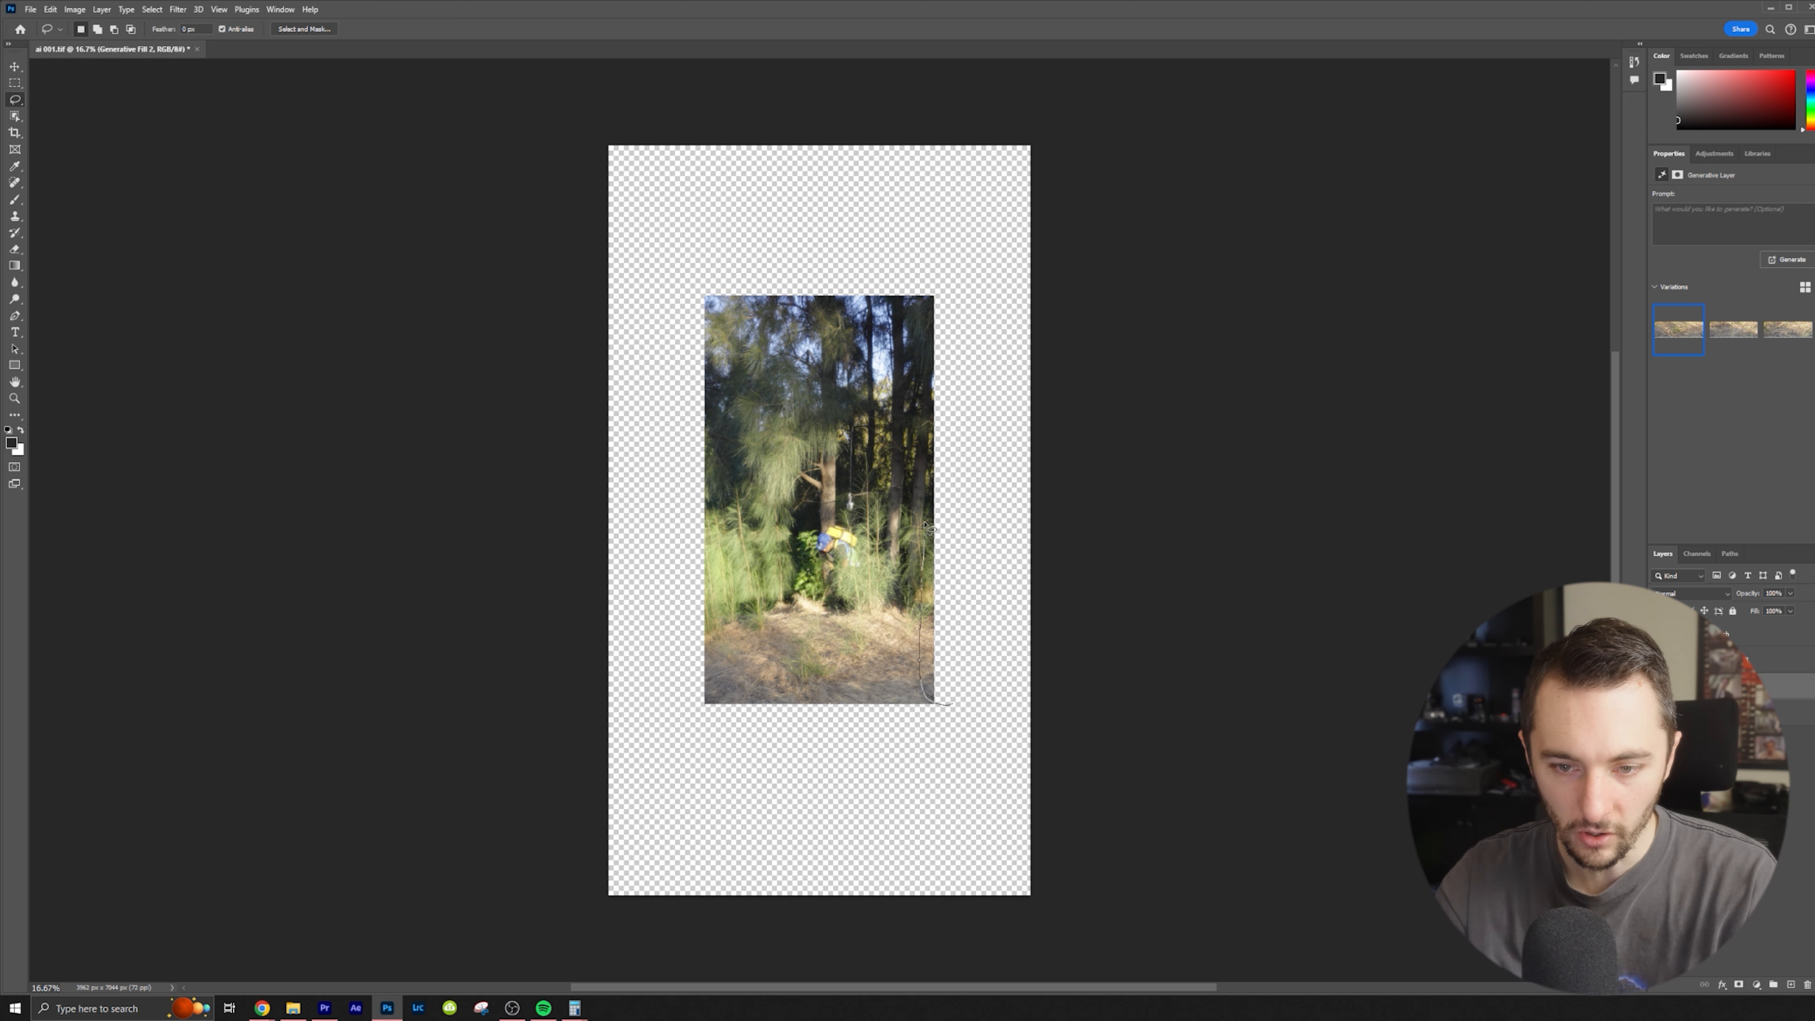
pyautogui.moveTo(927, 527)
pyautogui.mouseDown()
pyautogui.moveTo(1031, 465)
pyautogui.moveTo(1071, 517)
pyautogui.moveTo(1102, 704)
pyautogui.moveTo(936, 707)
pyautogui.mouseUp()
pyautogui.click(898, 724)
pyautogui.write('boulders')
pyautogui.press('Return')
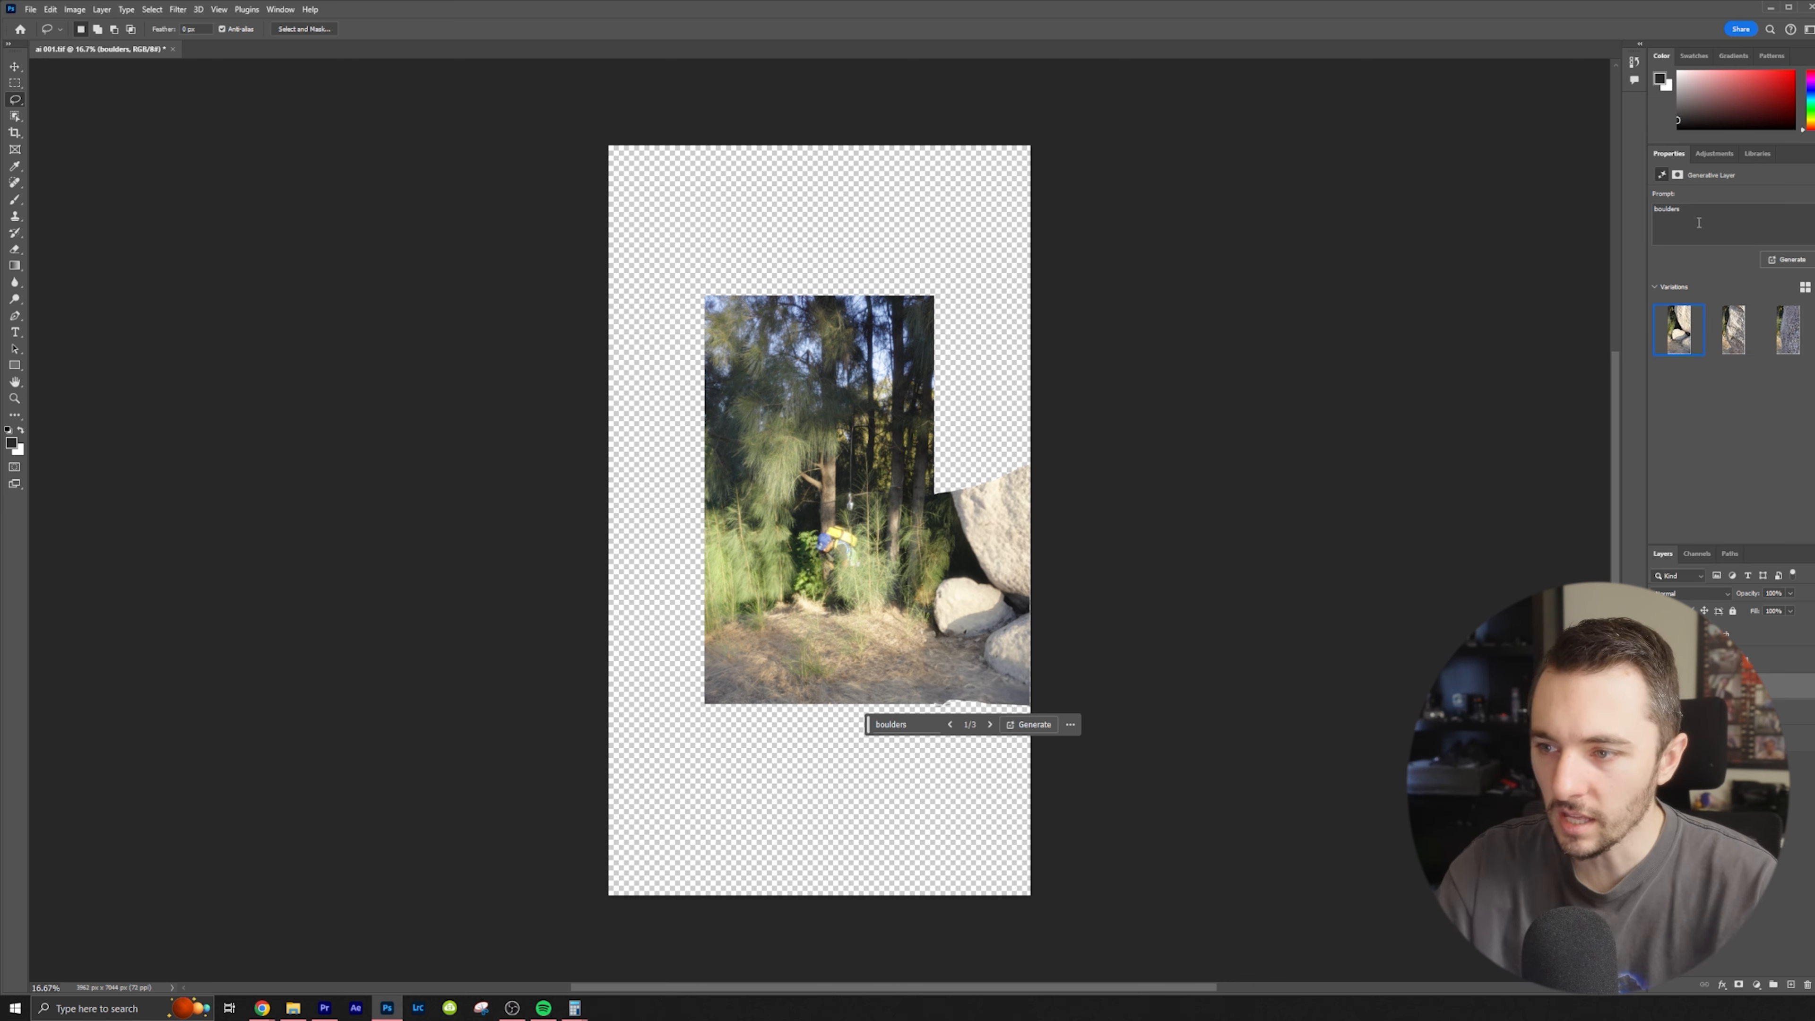
# Regenerate the boulder area without a prompt and choose the third variation
pyautogui.click(1786, 259)
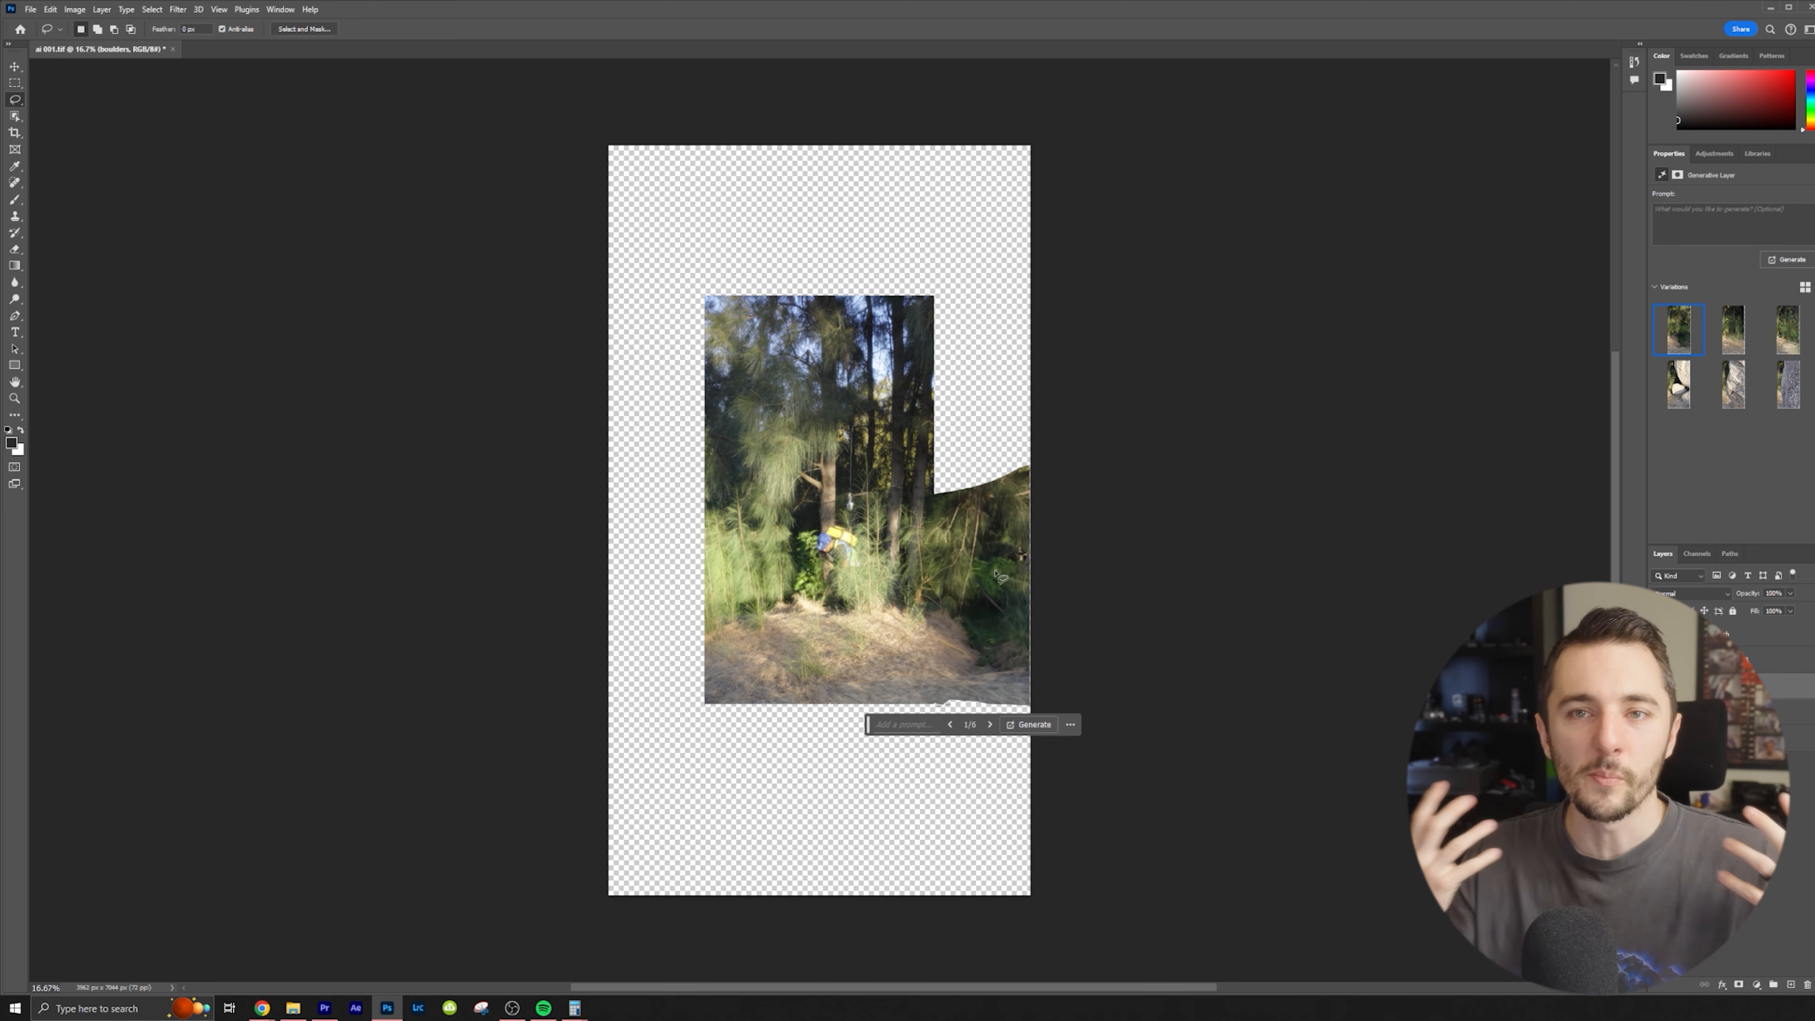
pyautogui.click(1732, 331)
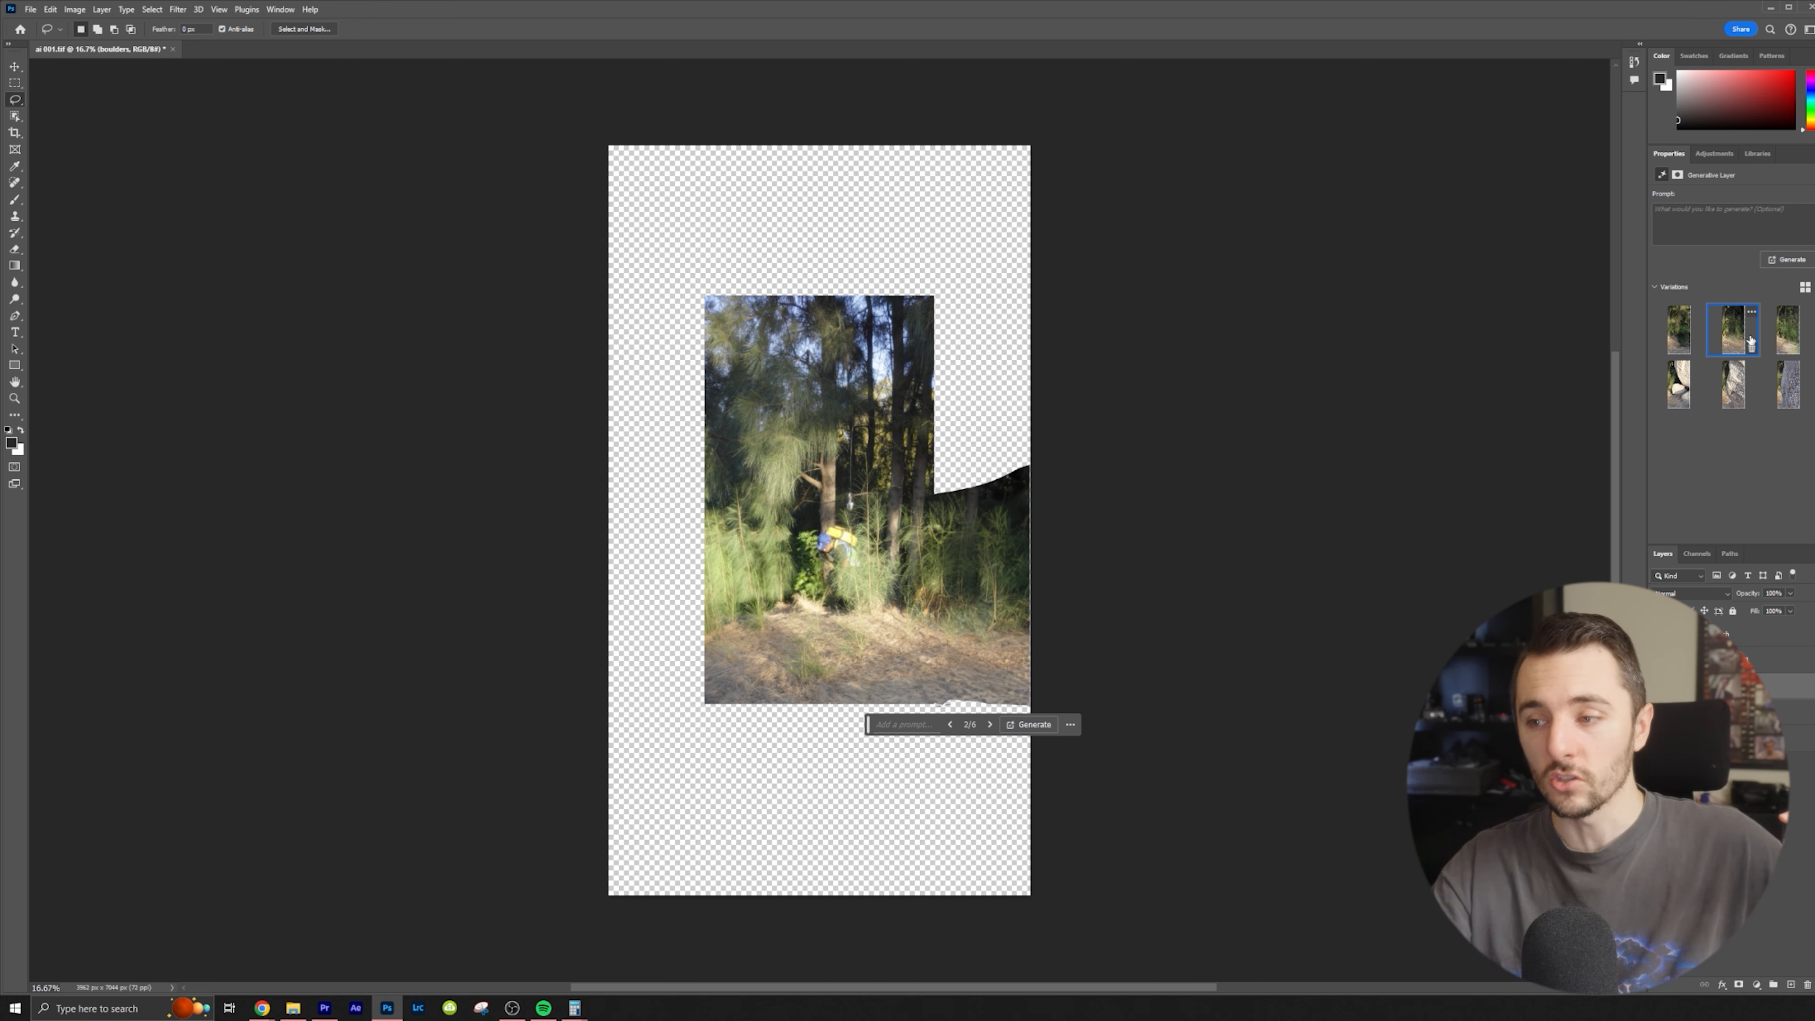
pyautogui.click(1795, 329)
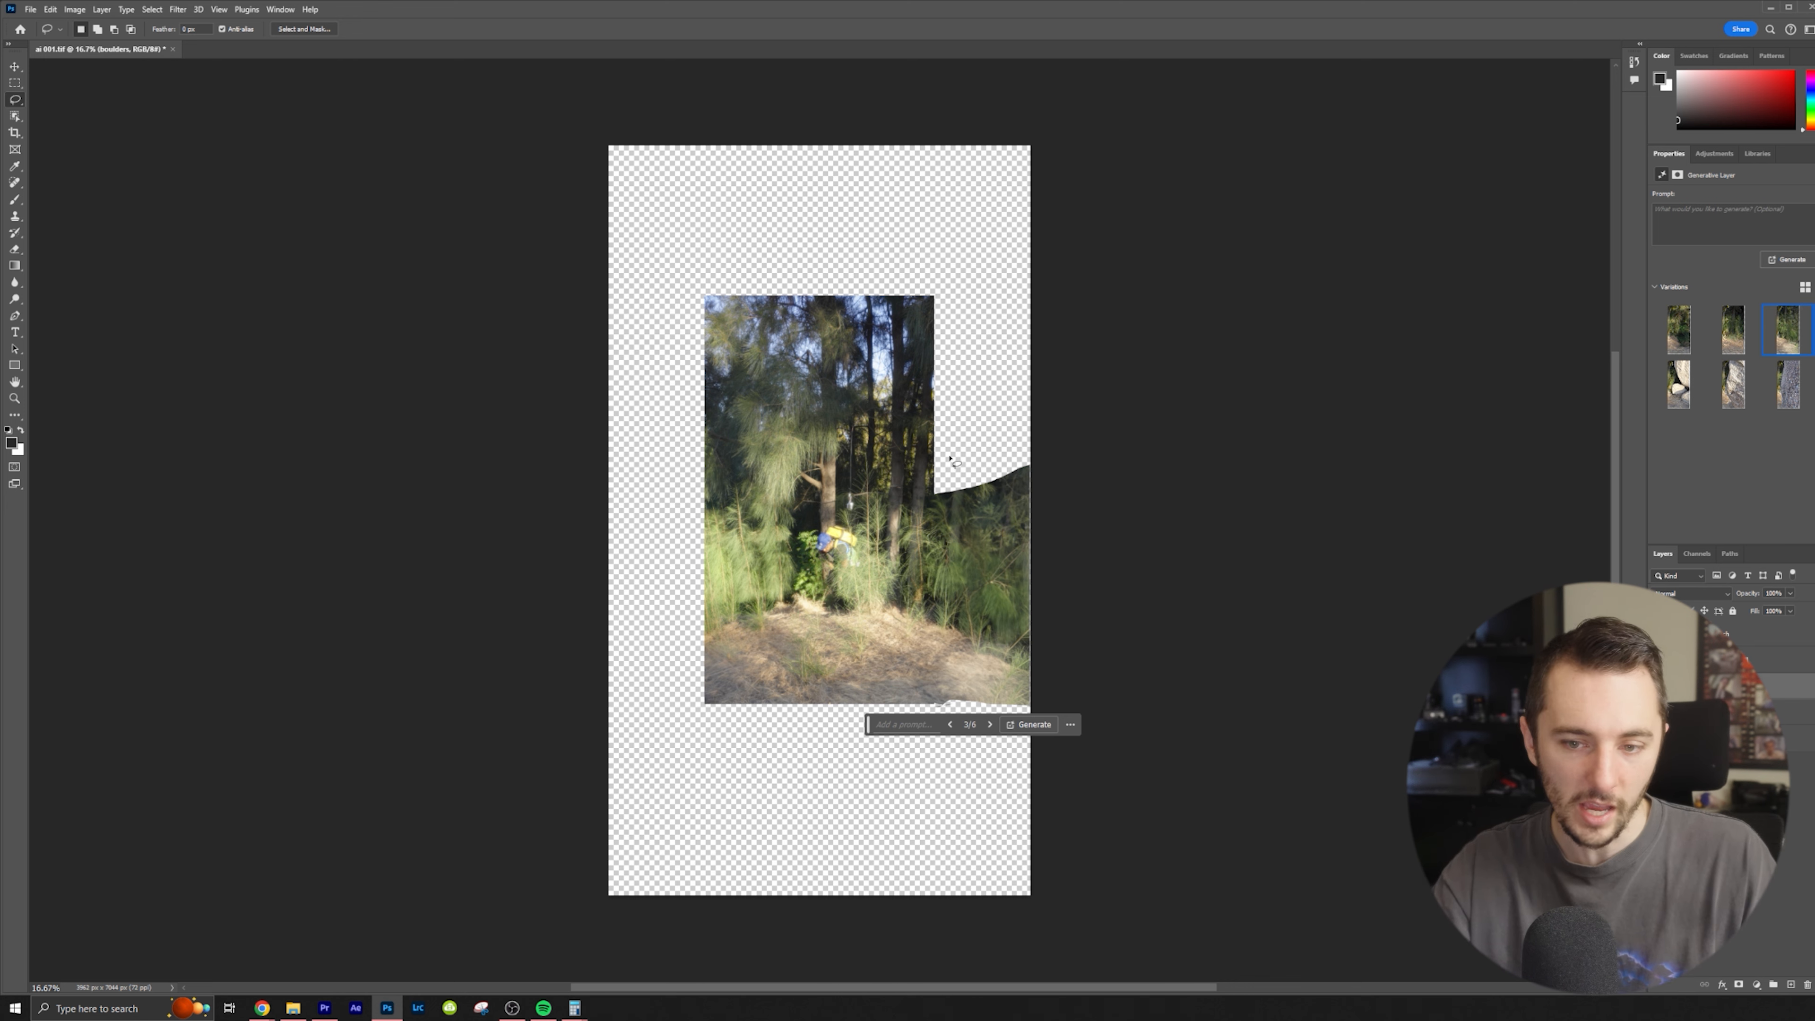
# Lasso the blank area beside the photo's upper right edge and extend the trees into it with a promptless Generative Fill
pyautogui.moveTo(931, 301)
pyautogui.mouseDown()
pyautogui.moveTo(935, 507)
pyautogui.moveTo(1050, 466)
pyautogui.moveTo(1101, 330)
pyautogui.moveTo(1070, 250)
pyautogui.mouseUp()
pyautogui.click(890, 524)
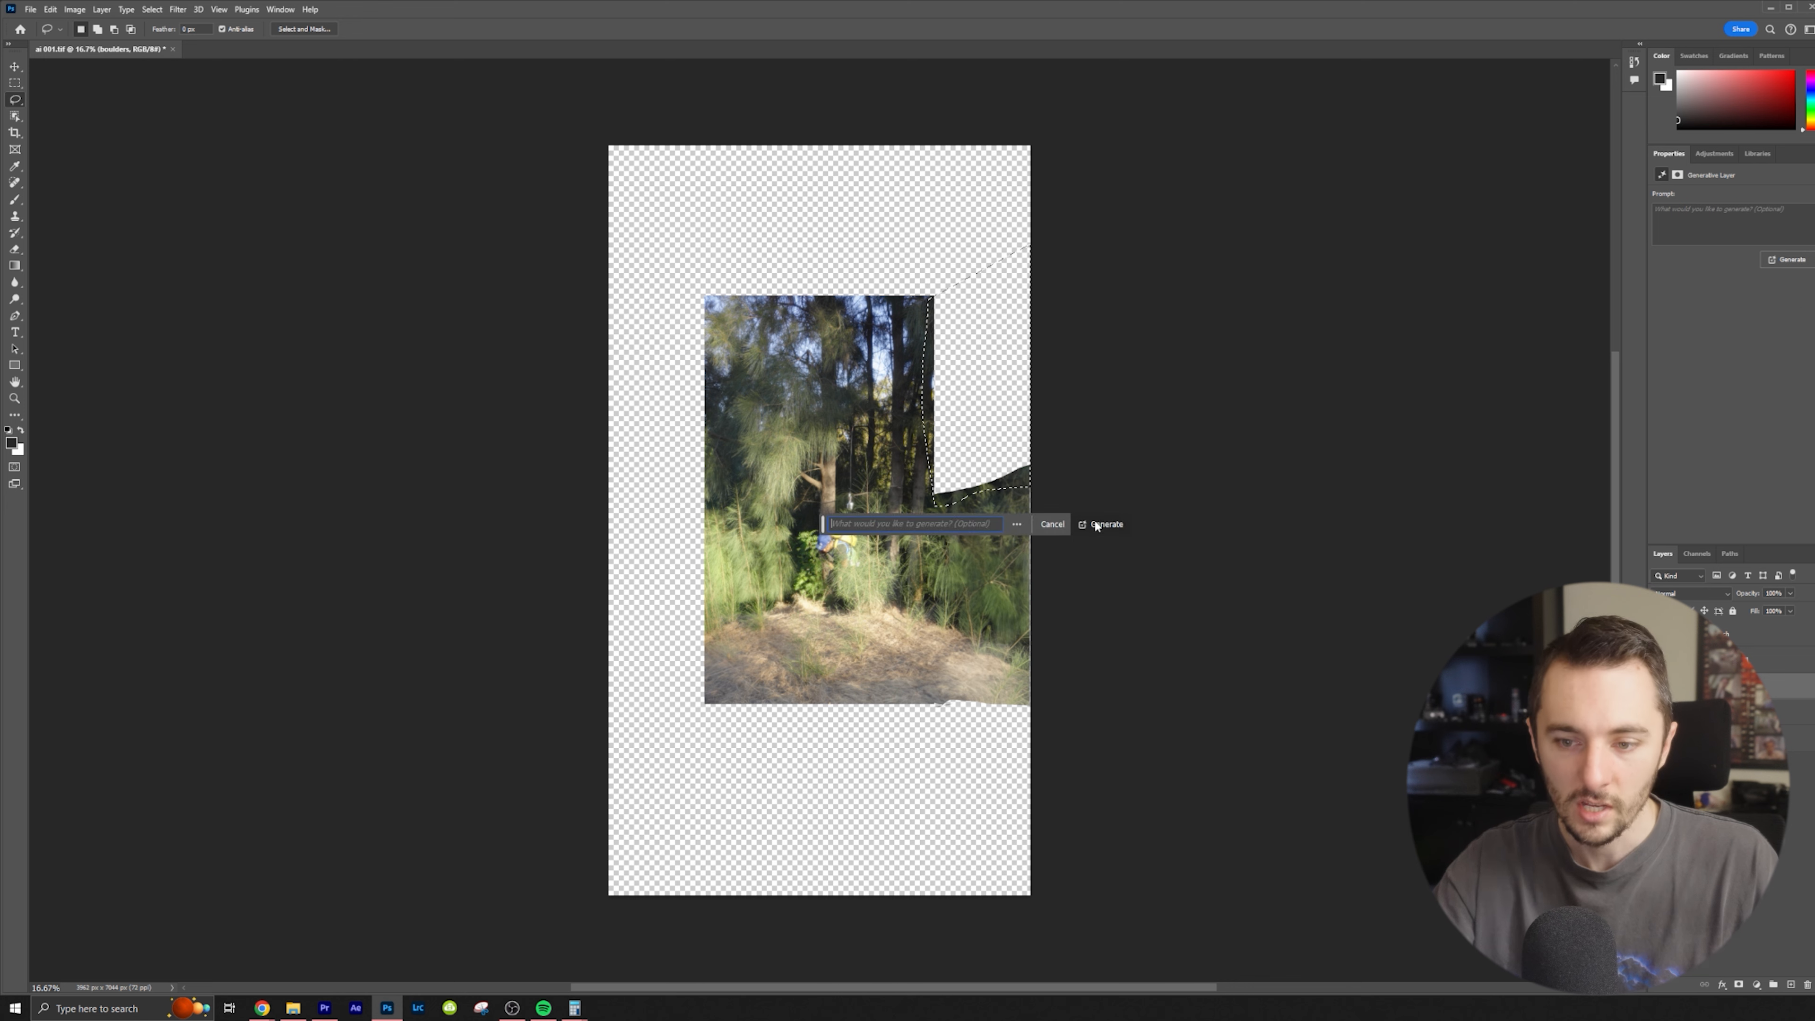
pyautogui.click(1094, 519)
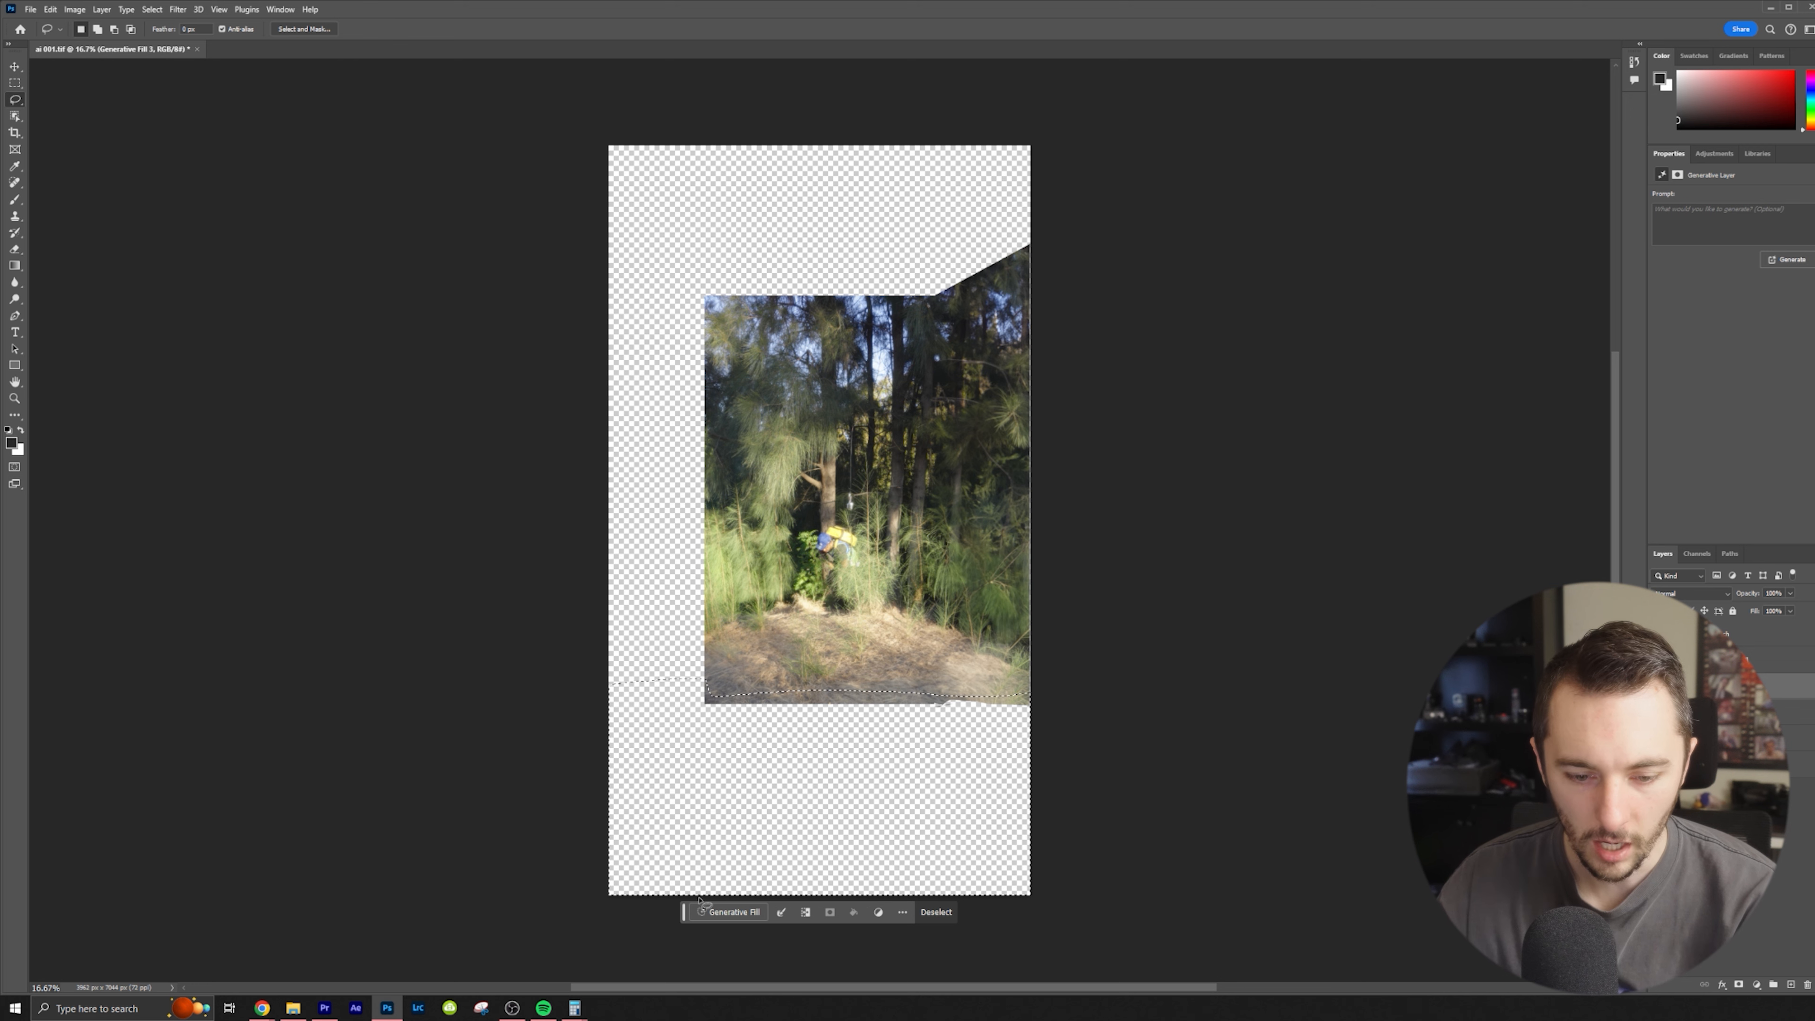
# Fill the blank area below the photo with the prompt "rocky cliff", using the third variation, and fill the remaining area left and above with forest
pyautogui.click(709, 909)
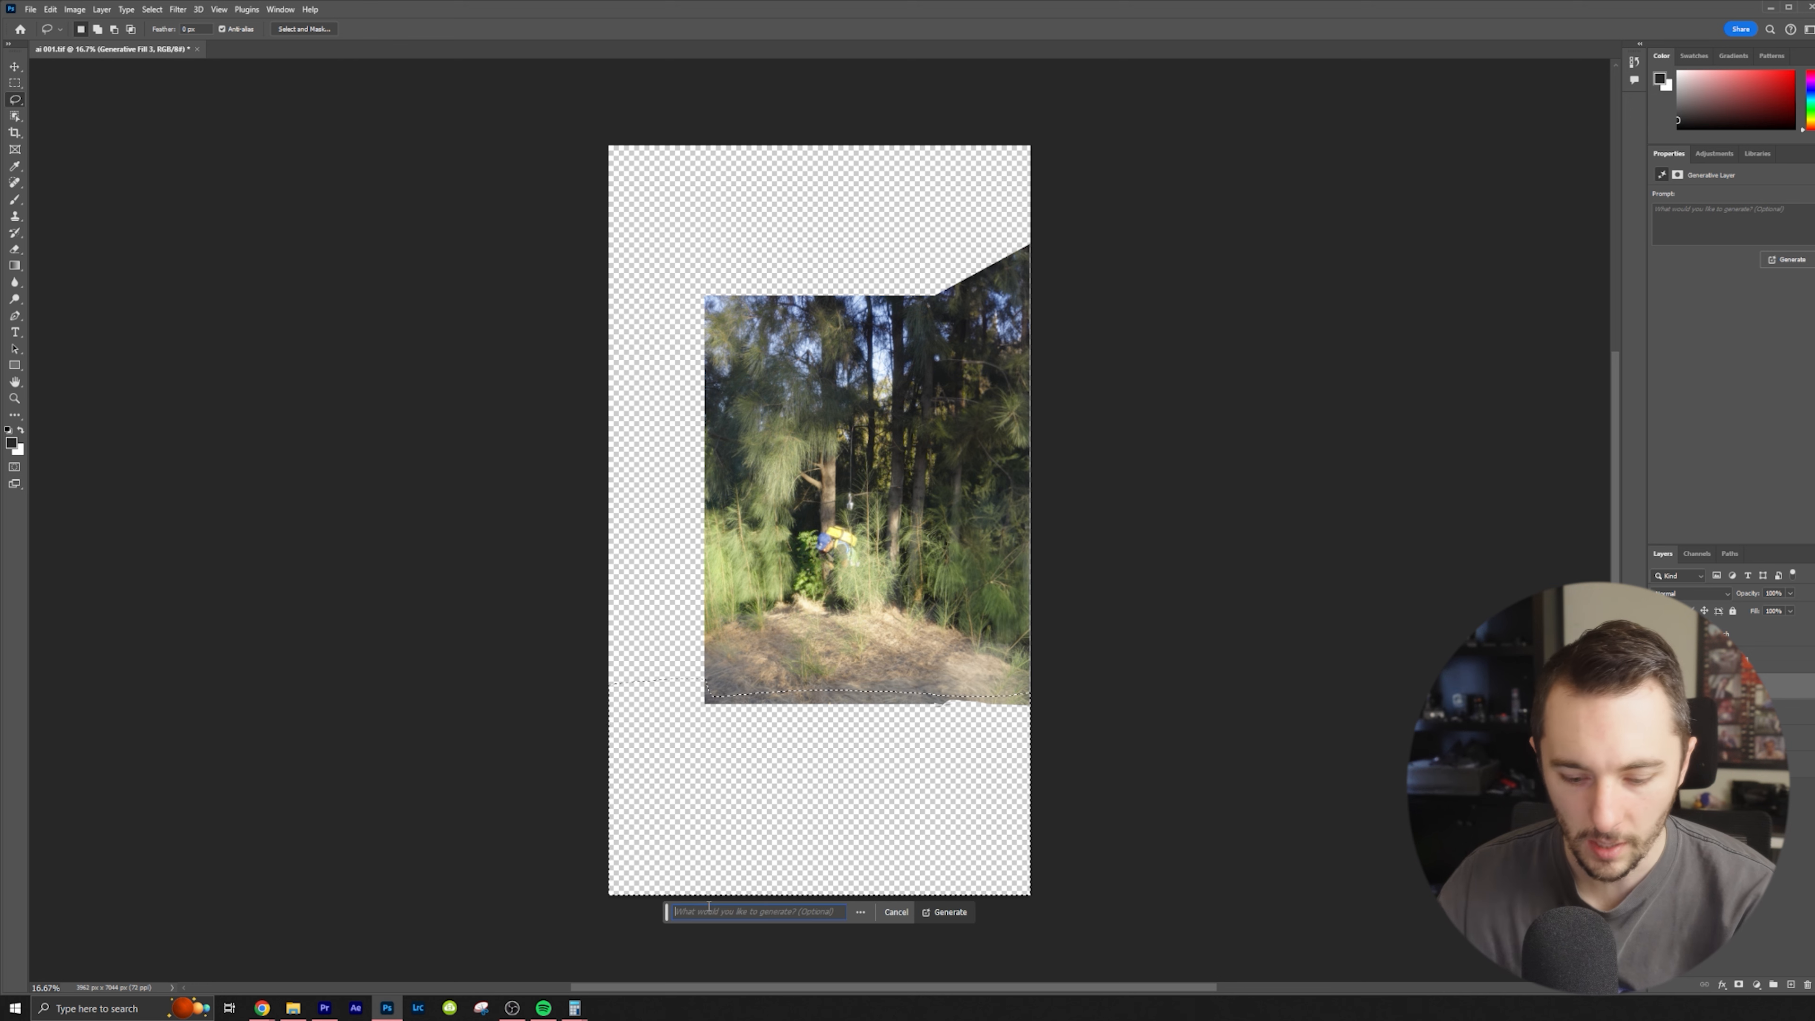
pyautogui.write('rocky cliff')
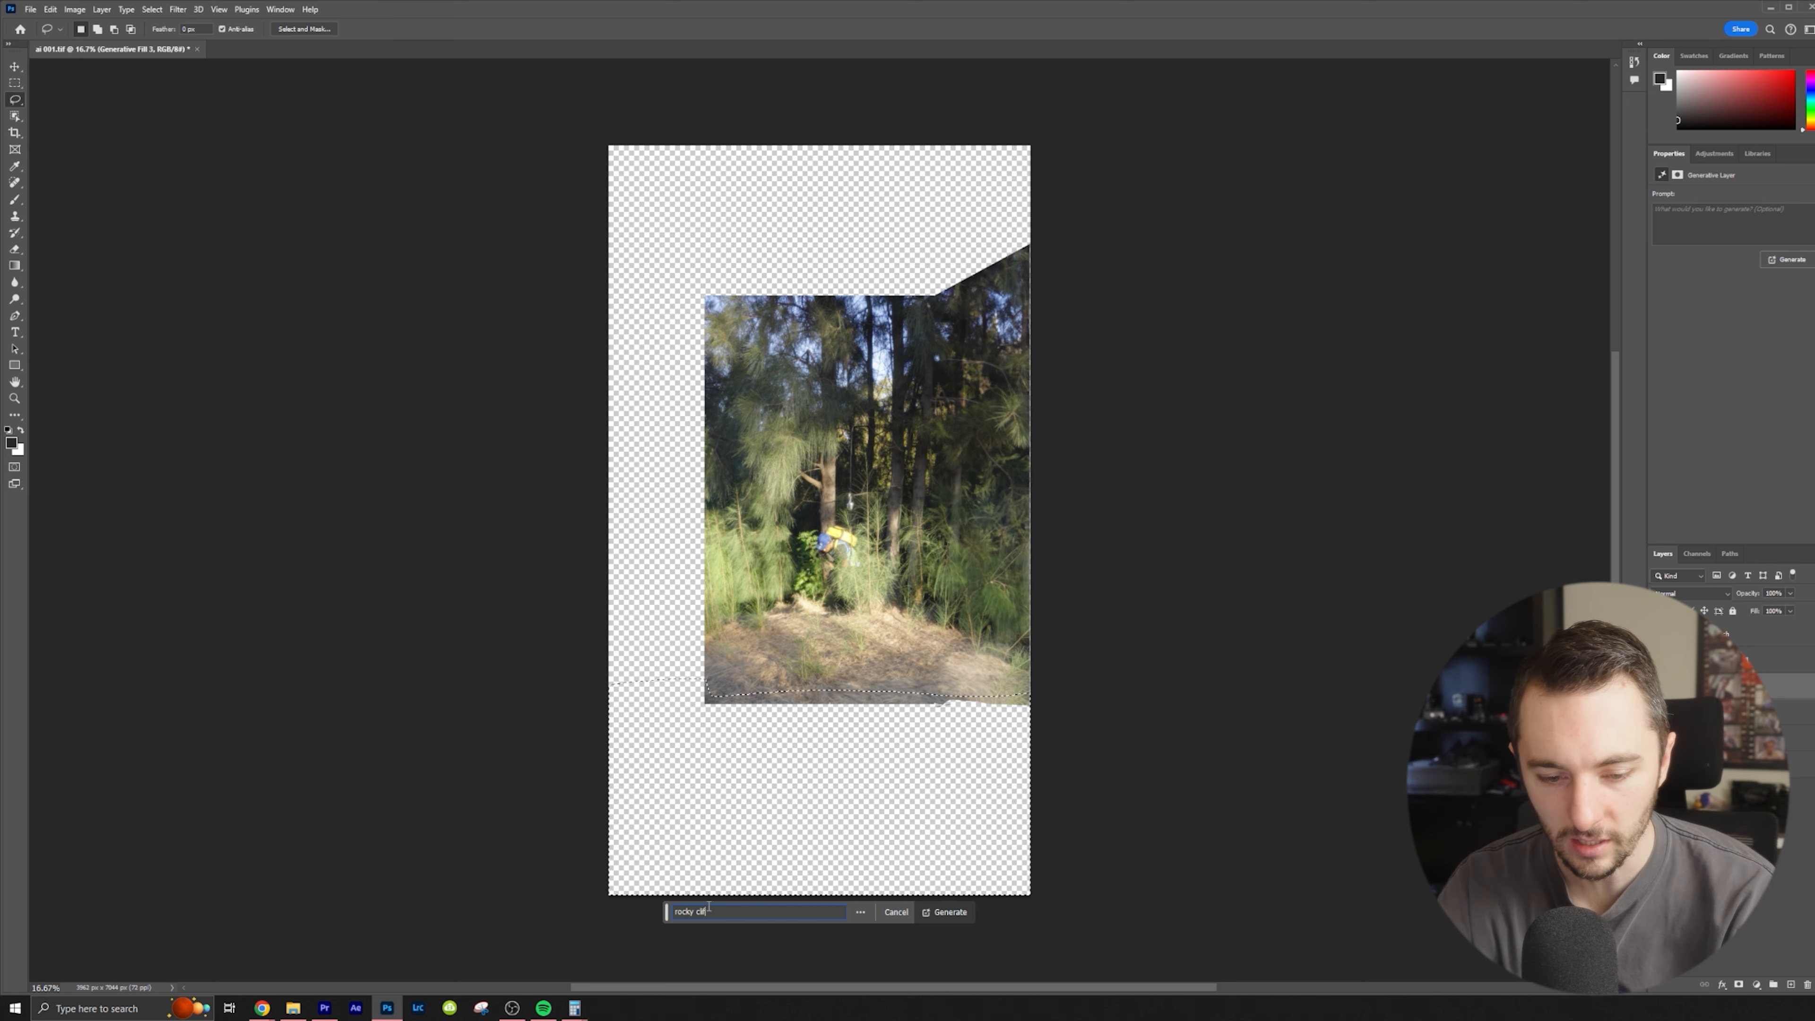
pyautogui.press('Return')
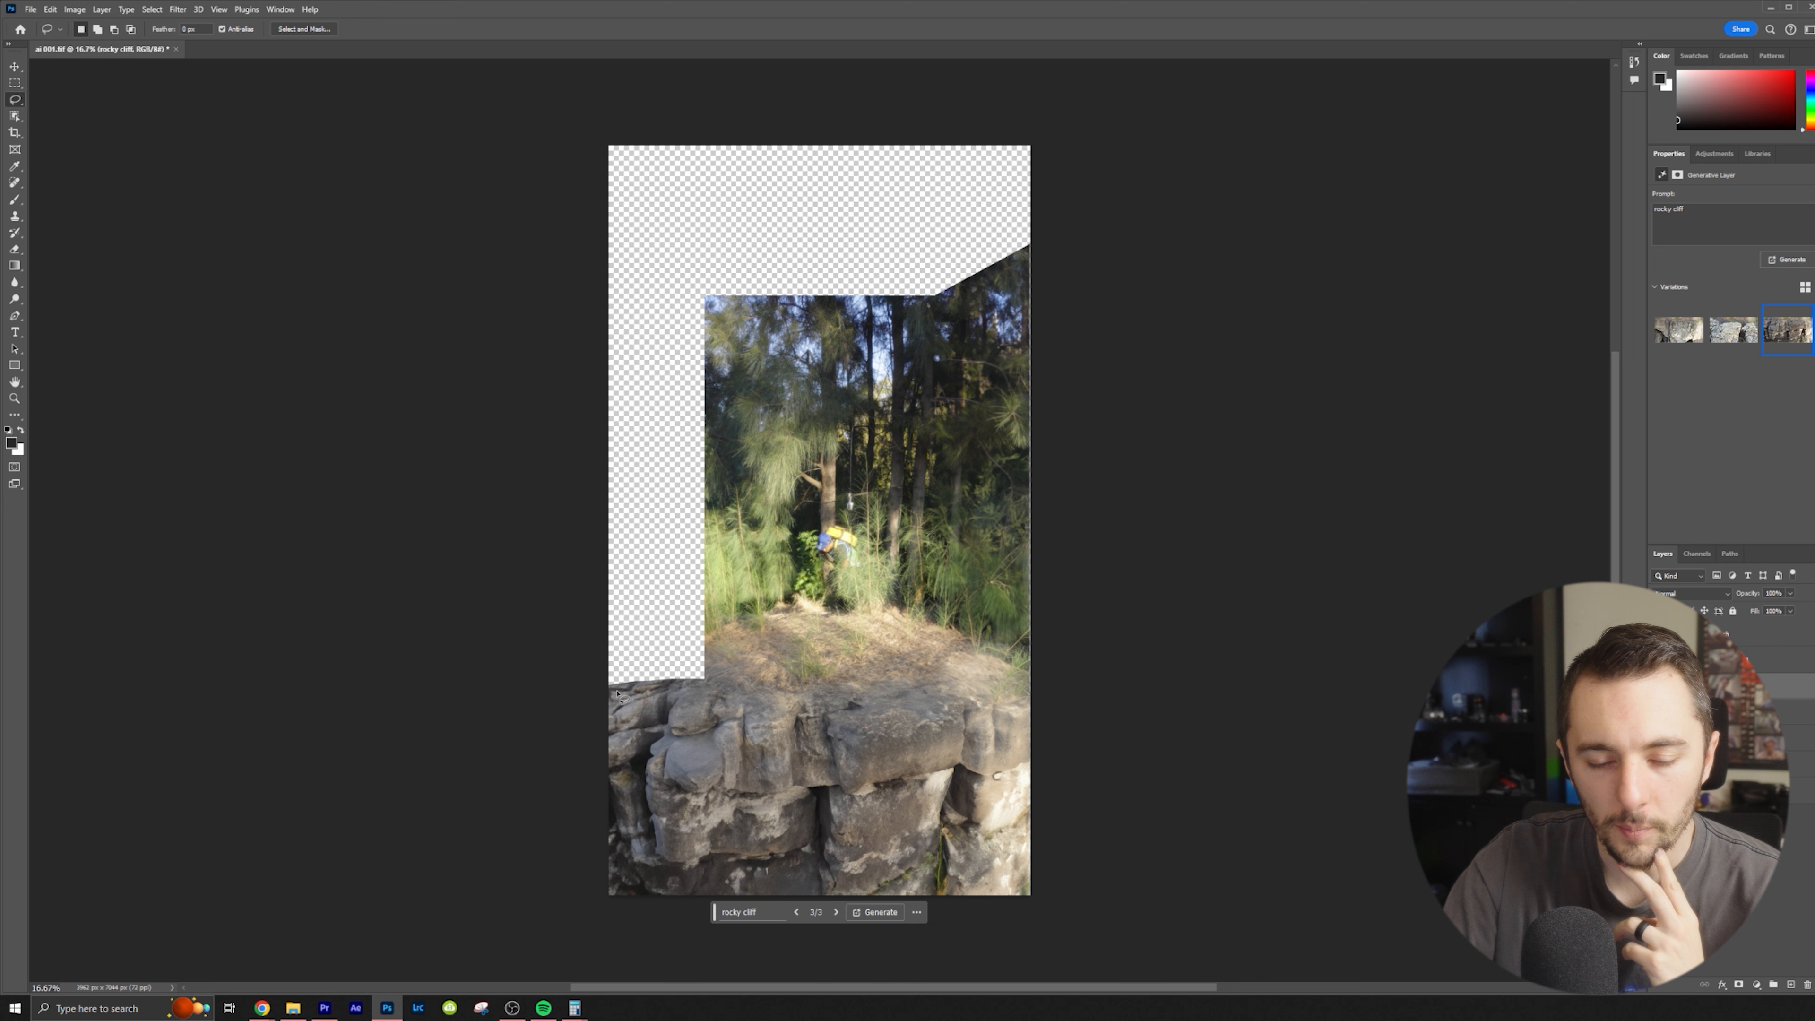
pyautogui.moveTo(609, 692); pyautogui.dragTo(740, 685)
pyautogui.moveTo(722, 581)
pyautogui.mouseDown()
pyautogui.moveTo(736, 379)
pyautogui.moveTo(1046, 244)
pyautogui.moveTo(1046, 203)
pyautogui.moveTo(383, 151)
pyautogui.mouseUp()
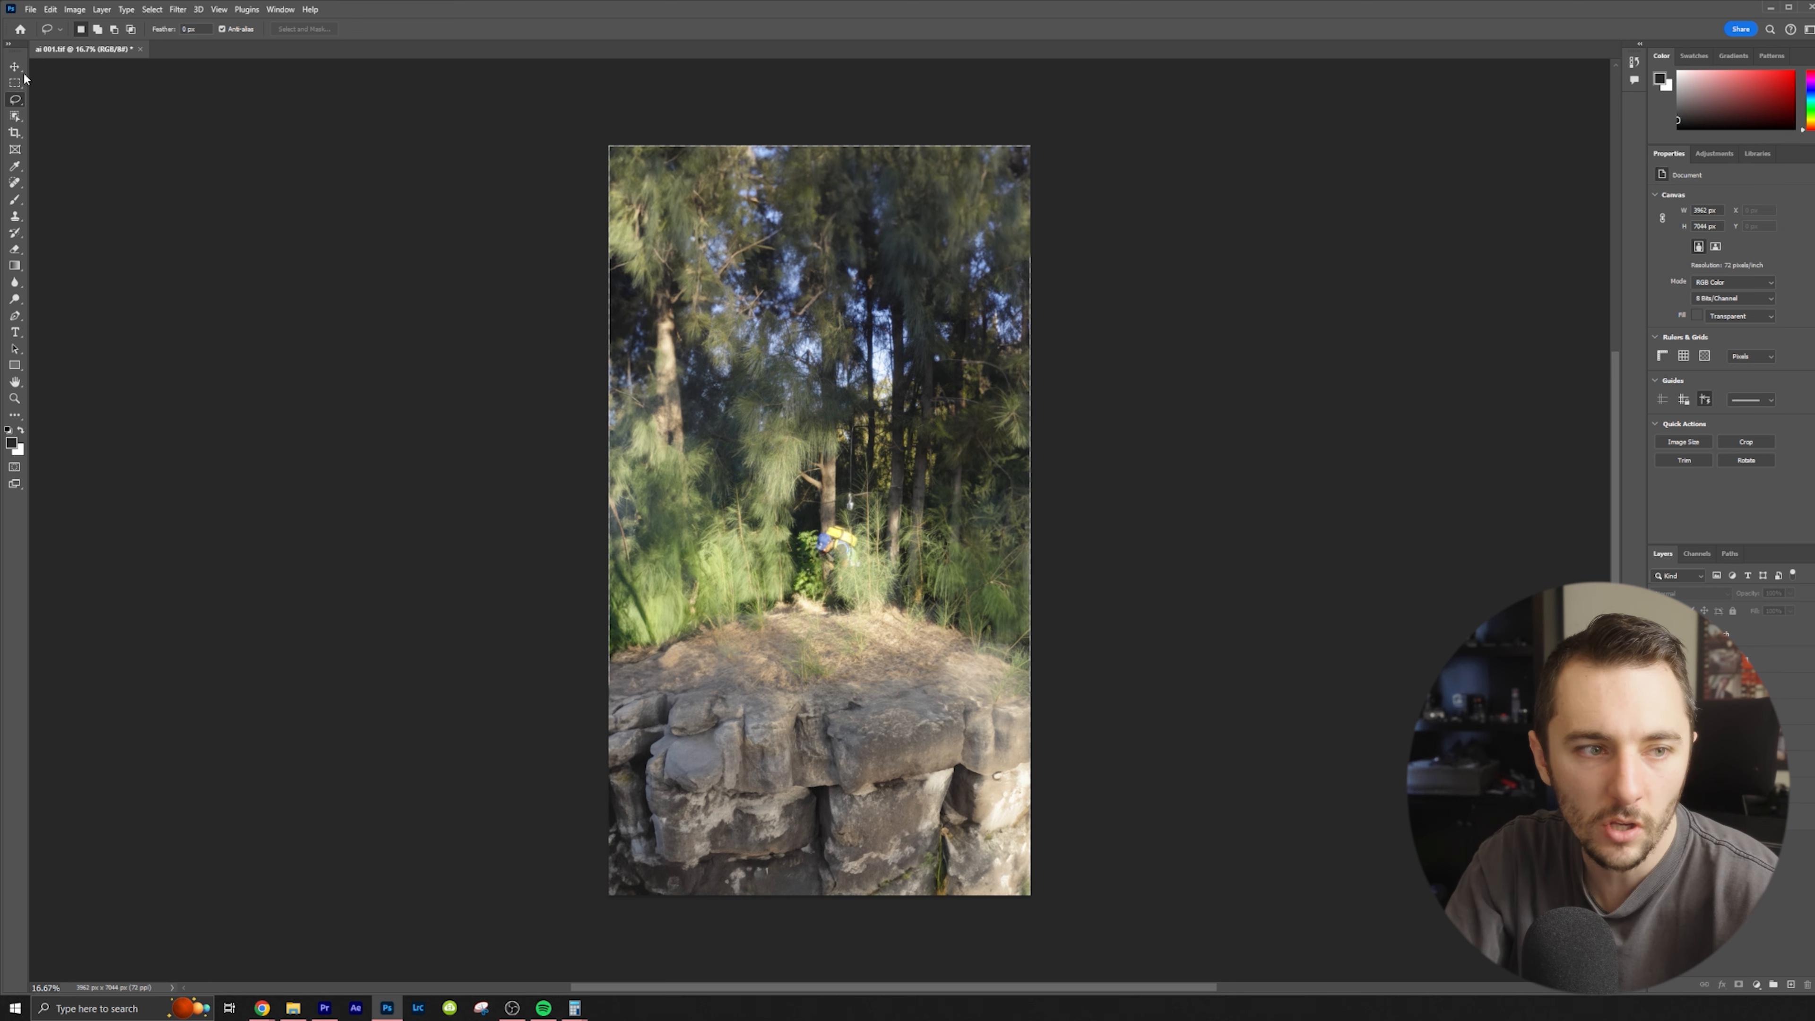
# Enlarge the canvas on all sides of the extended image with the Crop tool to about 8385 x 14907 px
pyautogui.click(14, 132)
pyautogui.moveTo(614, 150); pyautogui.dragTo(519, 92)
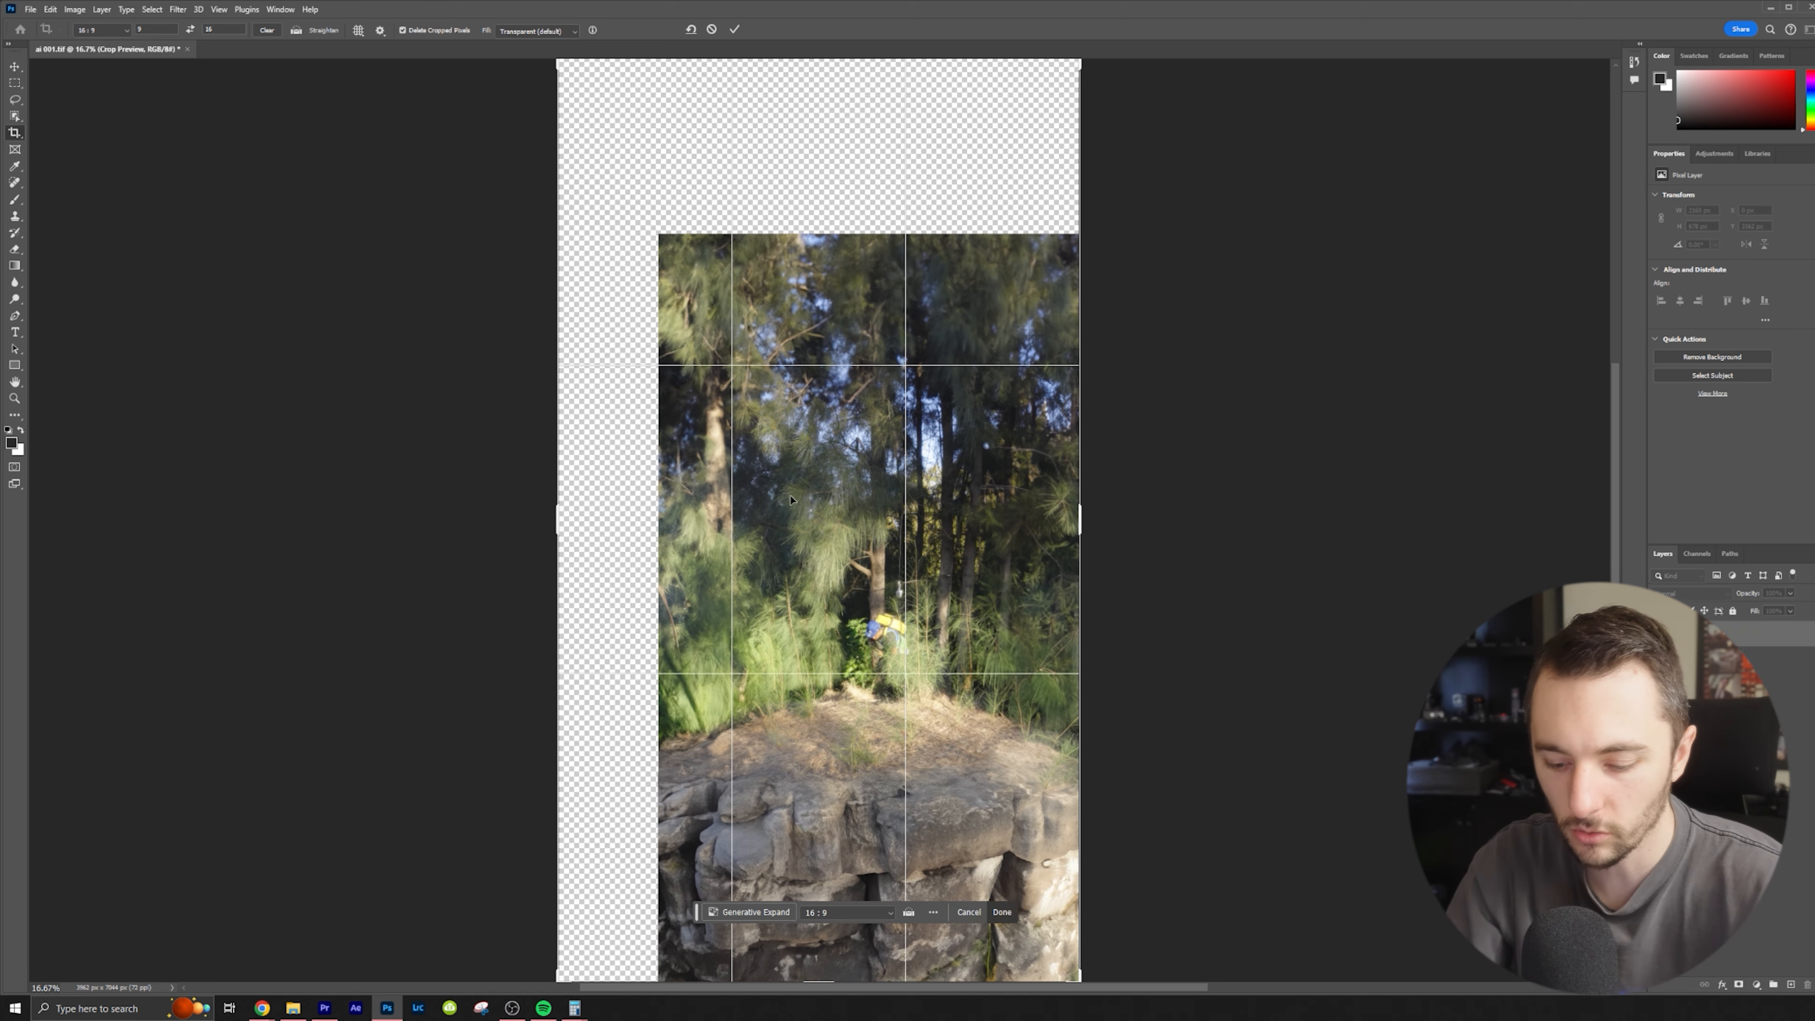
pyautogui.moveTo(952, 757)
pyautogui.mouseDown()
pyautogui.moveTo(1021, 790)
pyautogui.moveTo(984, 749)
pyautogui.mouseUp()
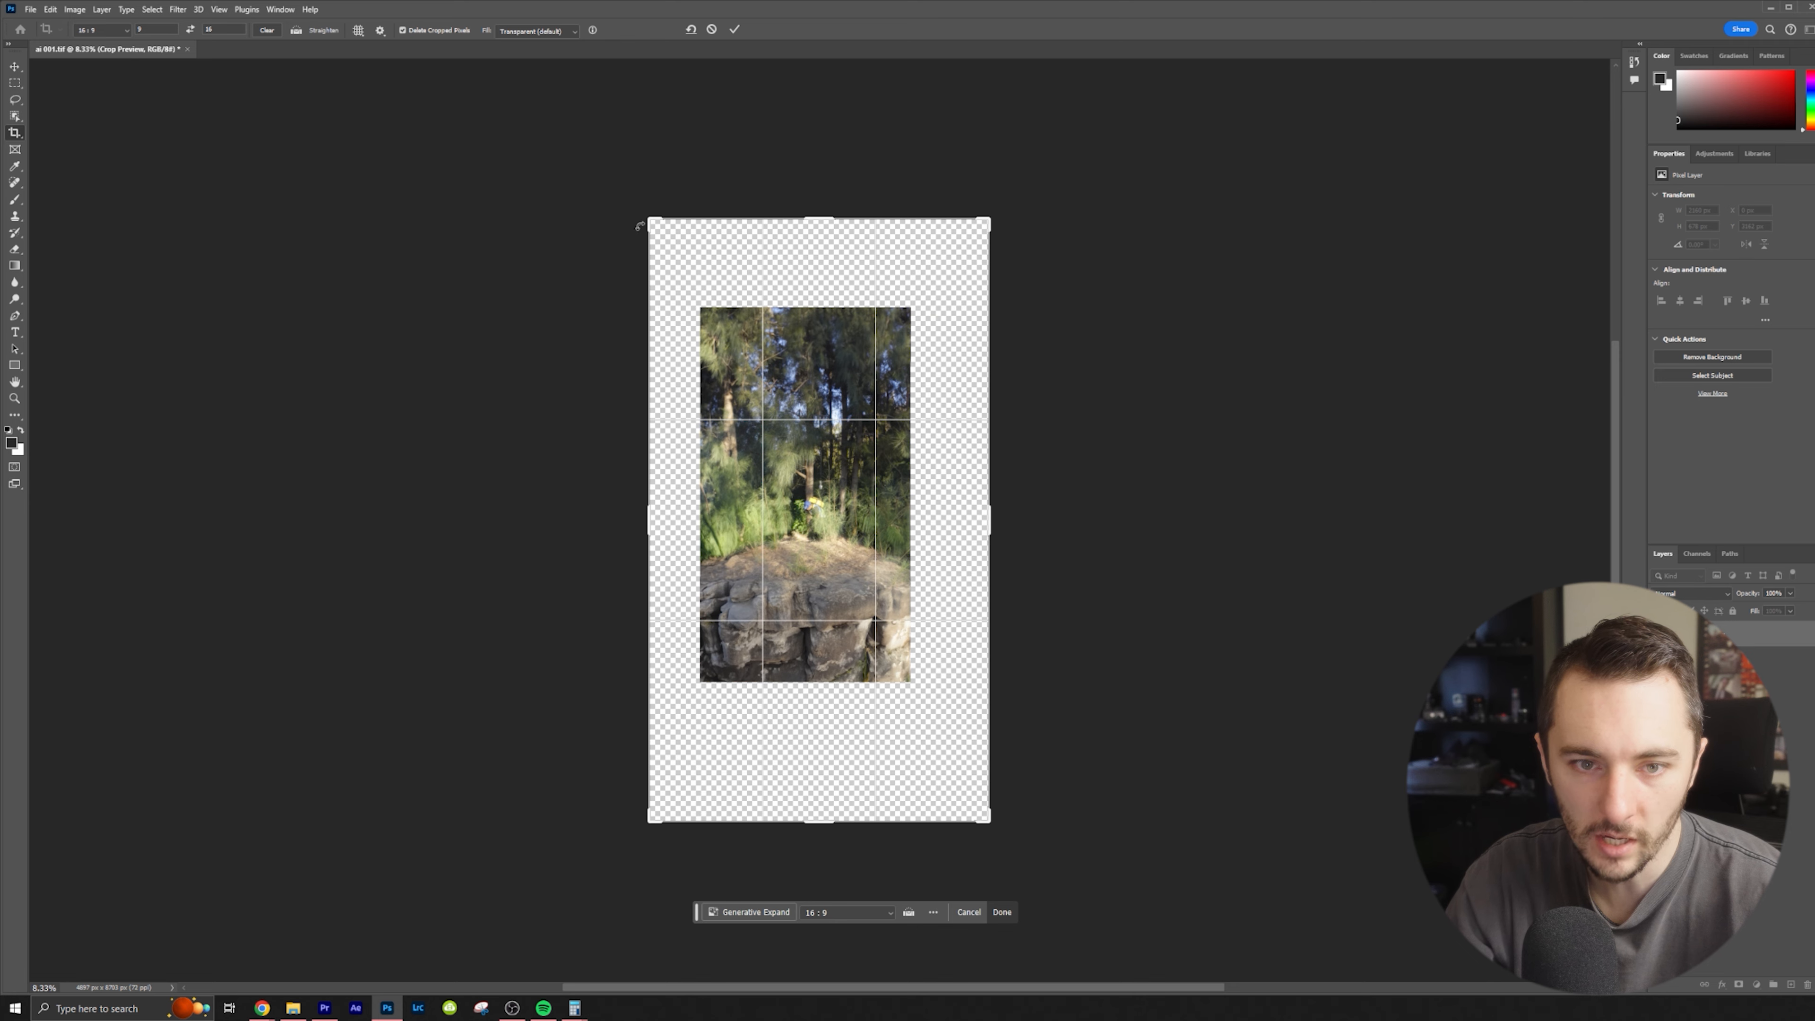
pyautogui.moveTo(653, 223); pyautogui.dragTo(616, 159)
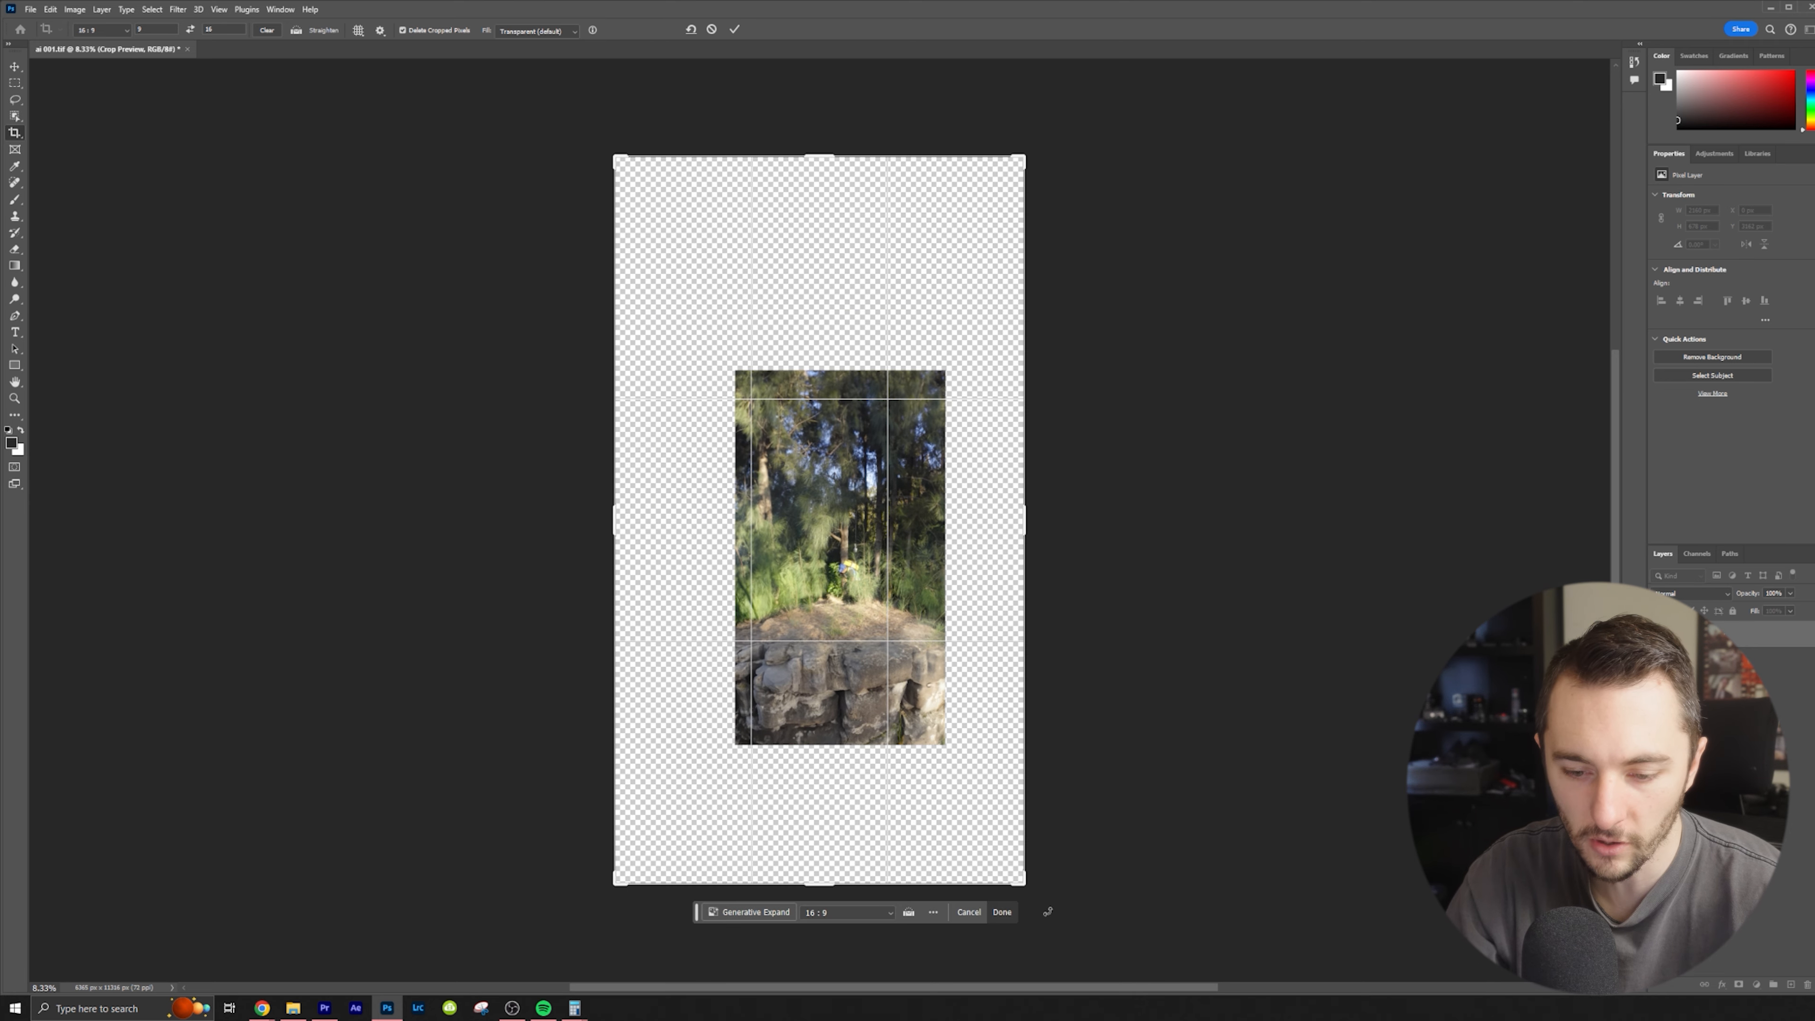
pyautogui.moveTo(1029, 880); pyautogui.dragTo(1060, 888)
pyautogui.press('Return')
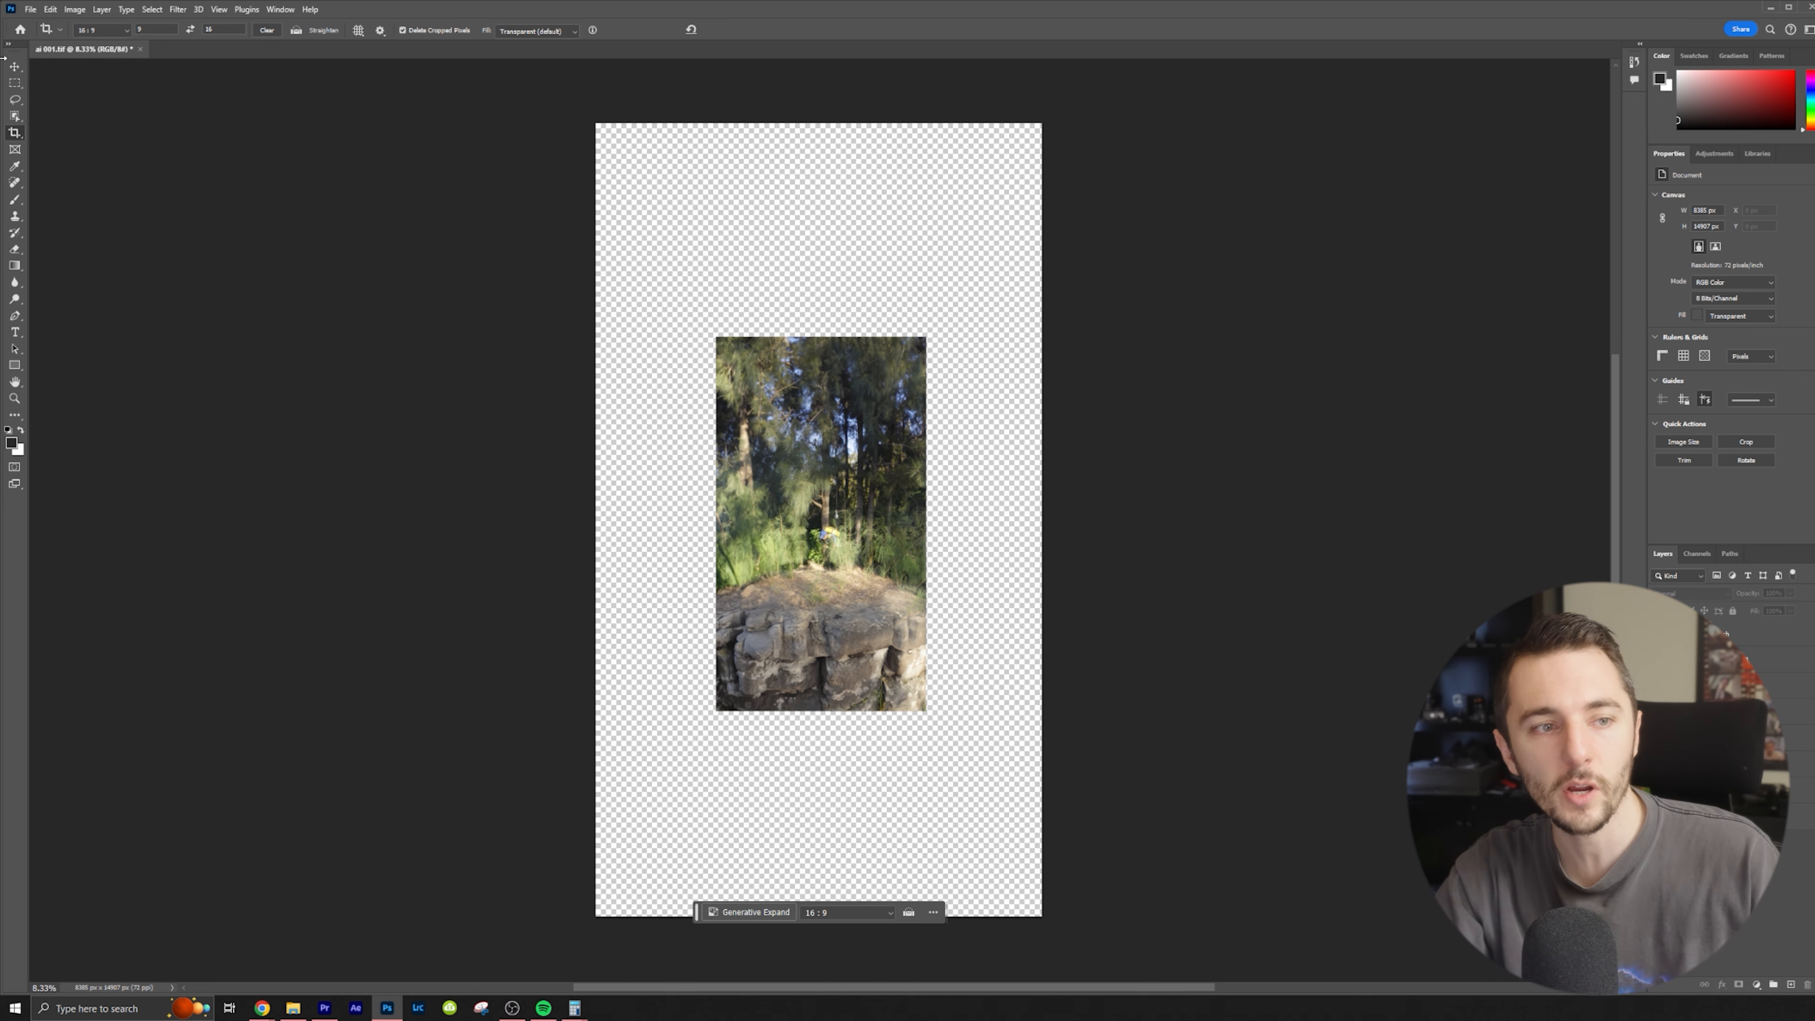
# Lasso a strip above the image's top edge, fill it using Generative Fill with the prompt "treetops", and choose the third variation
pyautogui.click(15, 100)
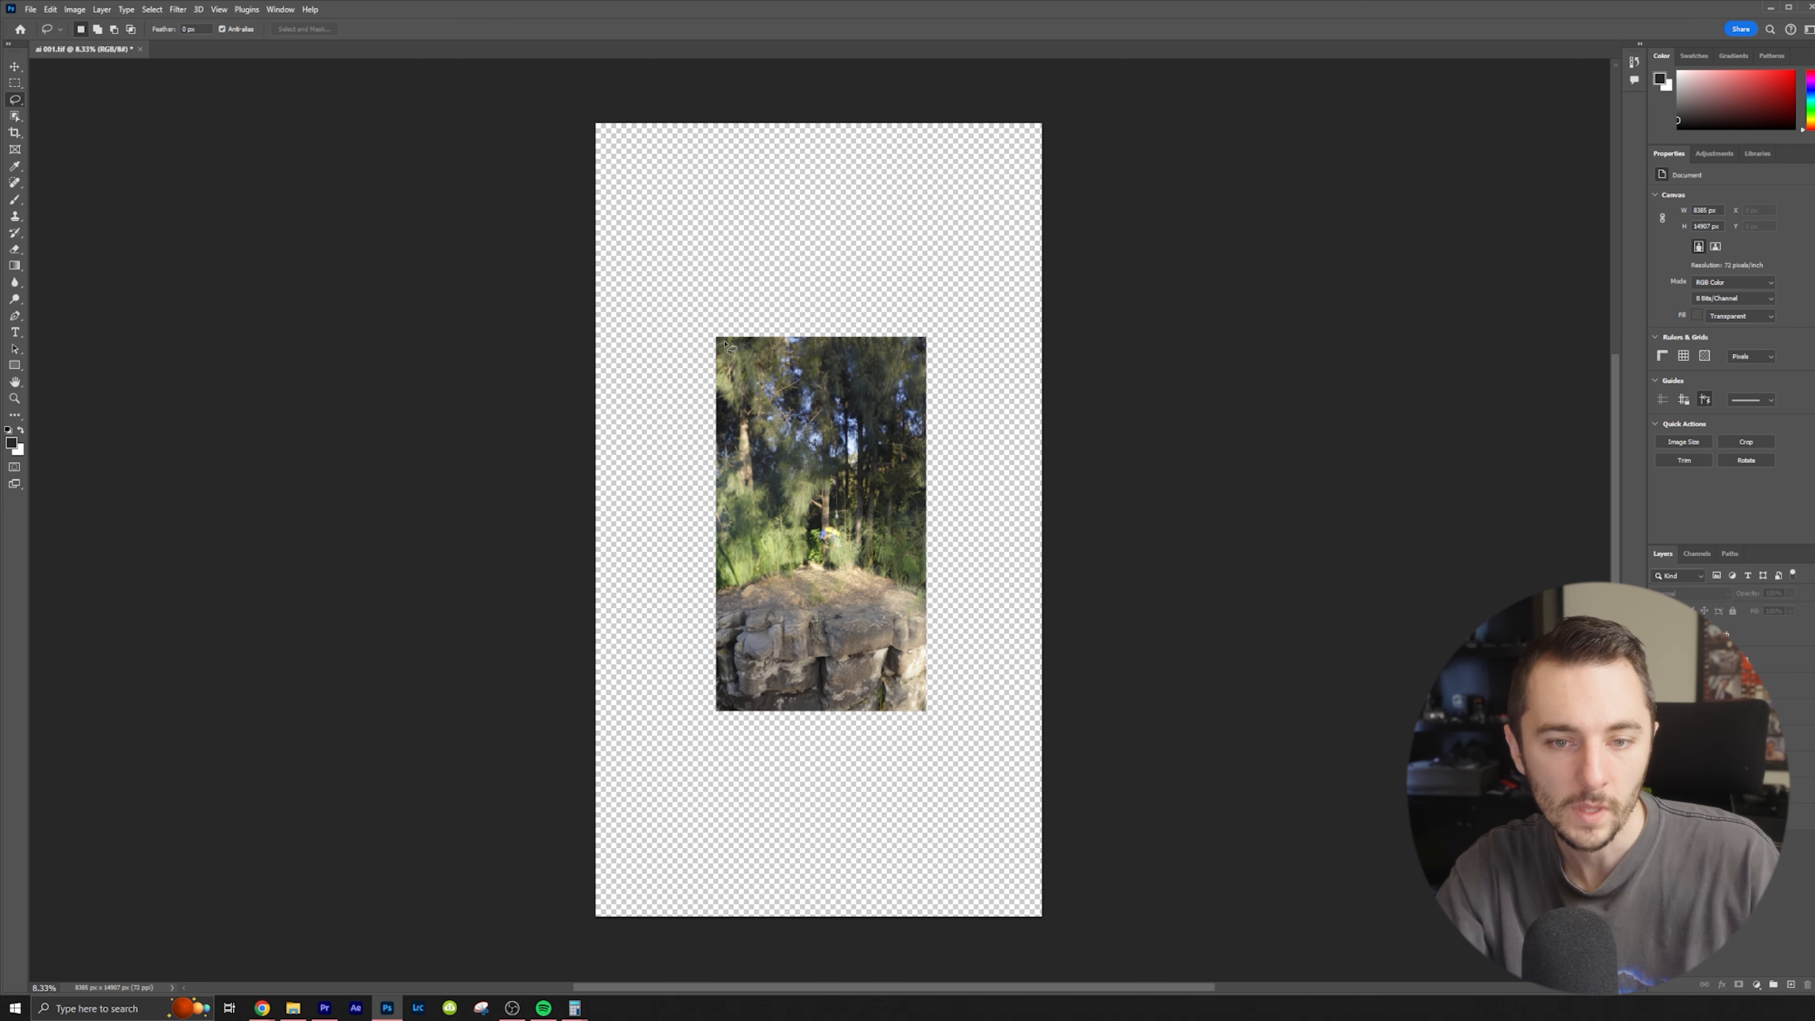
pyautogui.moveTo(718, 337)
pyautogui.mouseDown()
pyautogui.moveTo(884, 269)
pyautogui.moveTo(936, 288)
pyautogui.moveTo(951, 319)
pyautogui.moveTo(921, 349)
pyautogui.mouseUp()
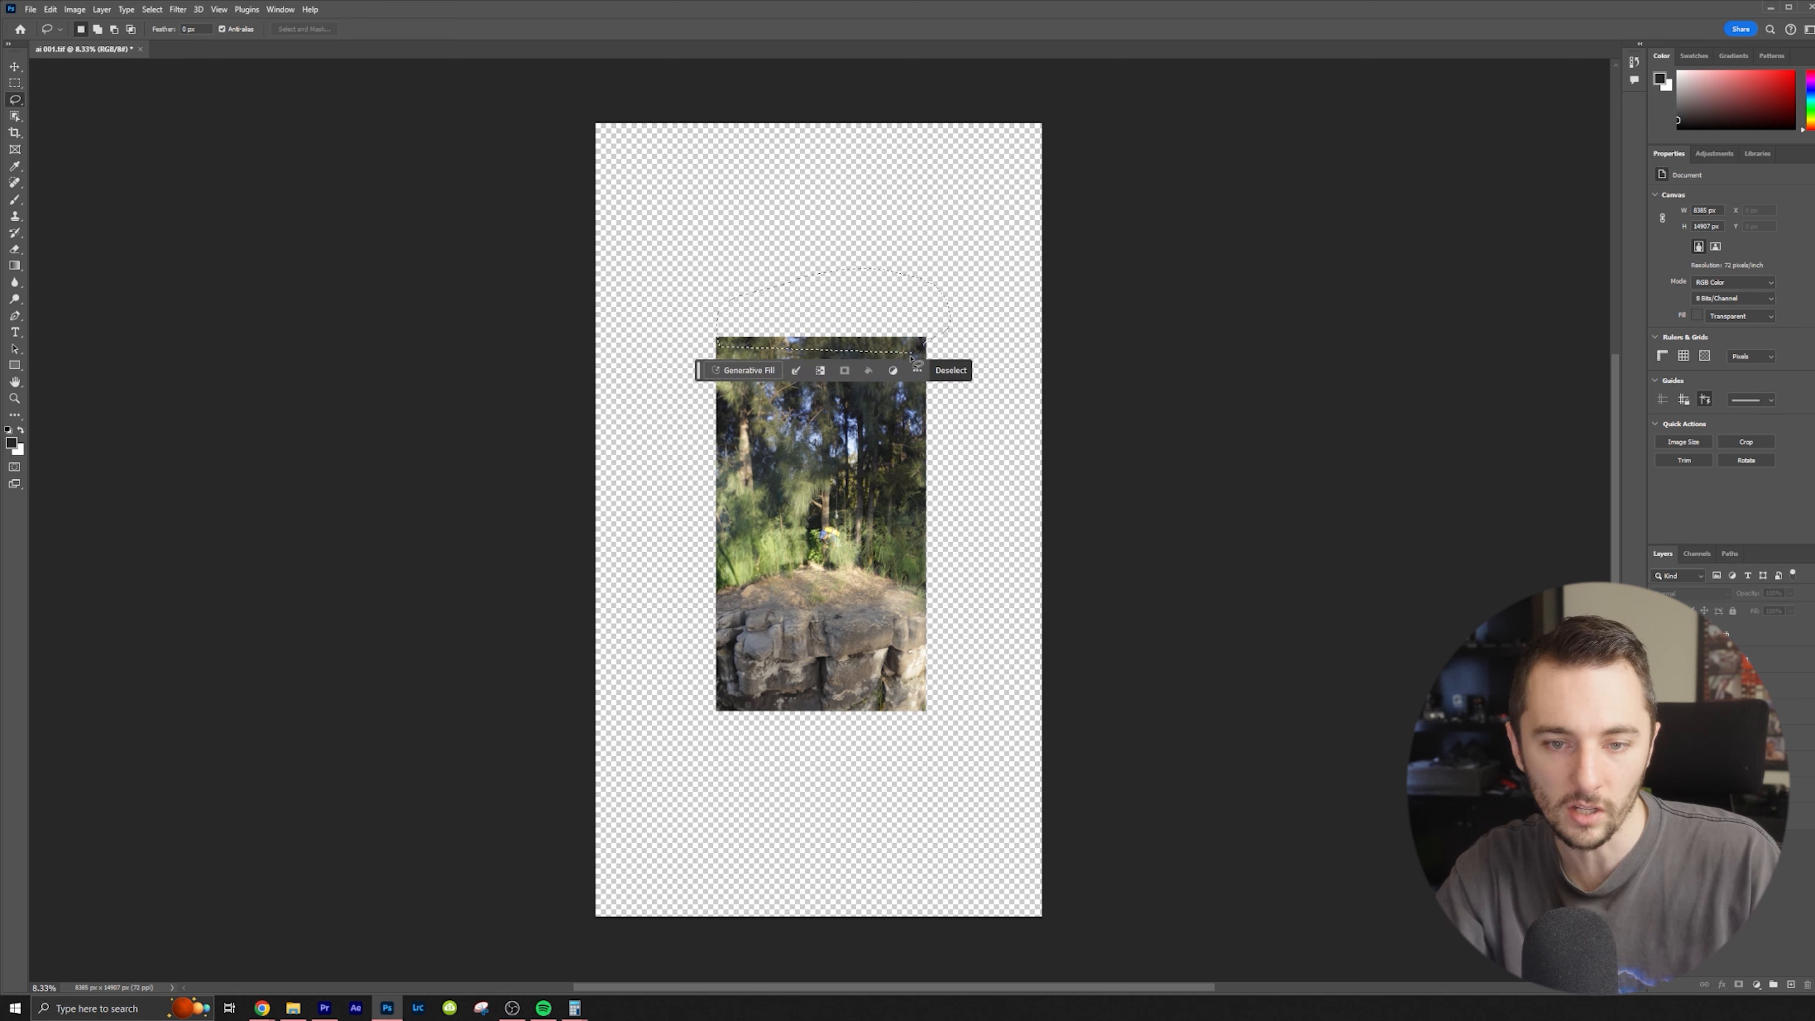
pyautogui.click(764, 370)
pyautogui.write('treetops')
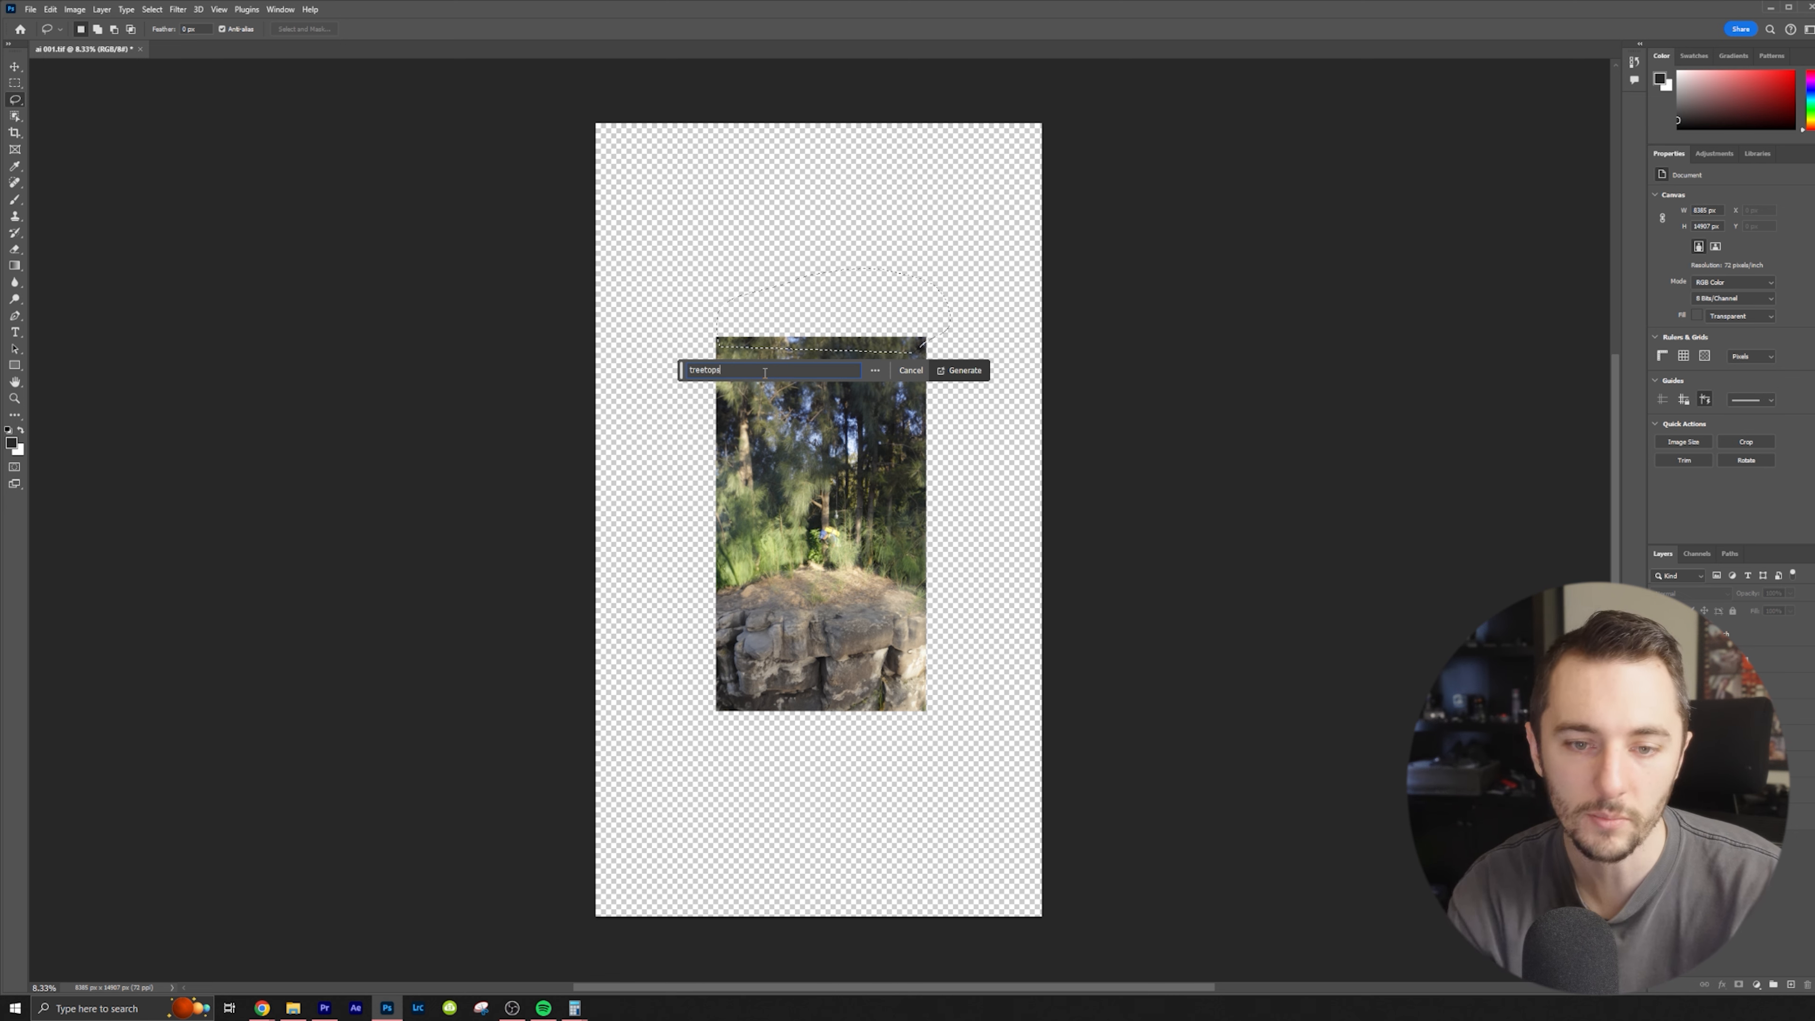
pyautogui.press('Return')
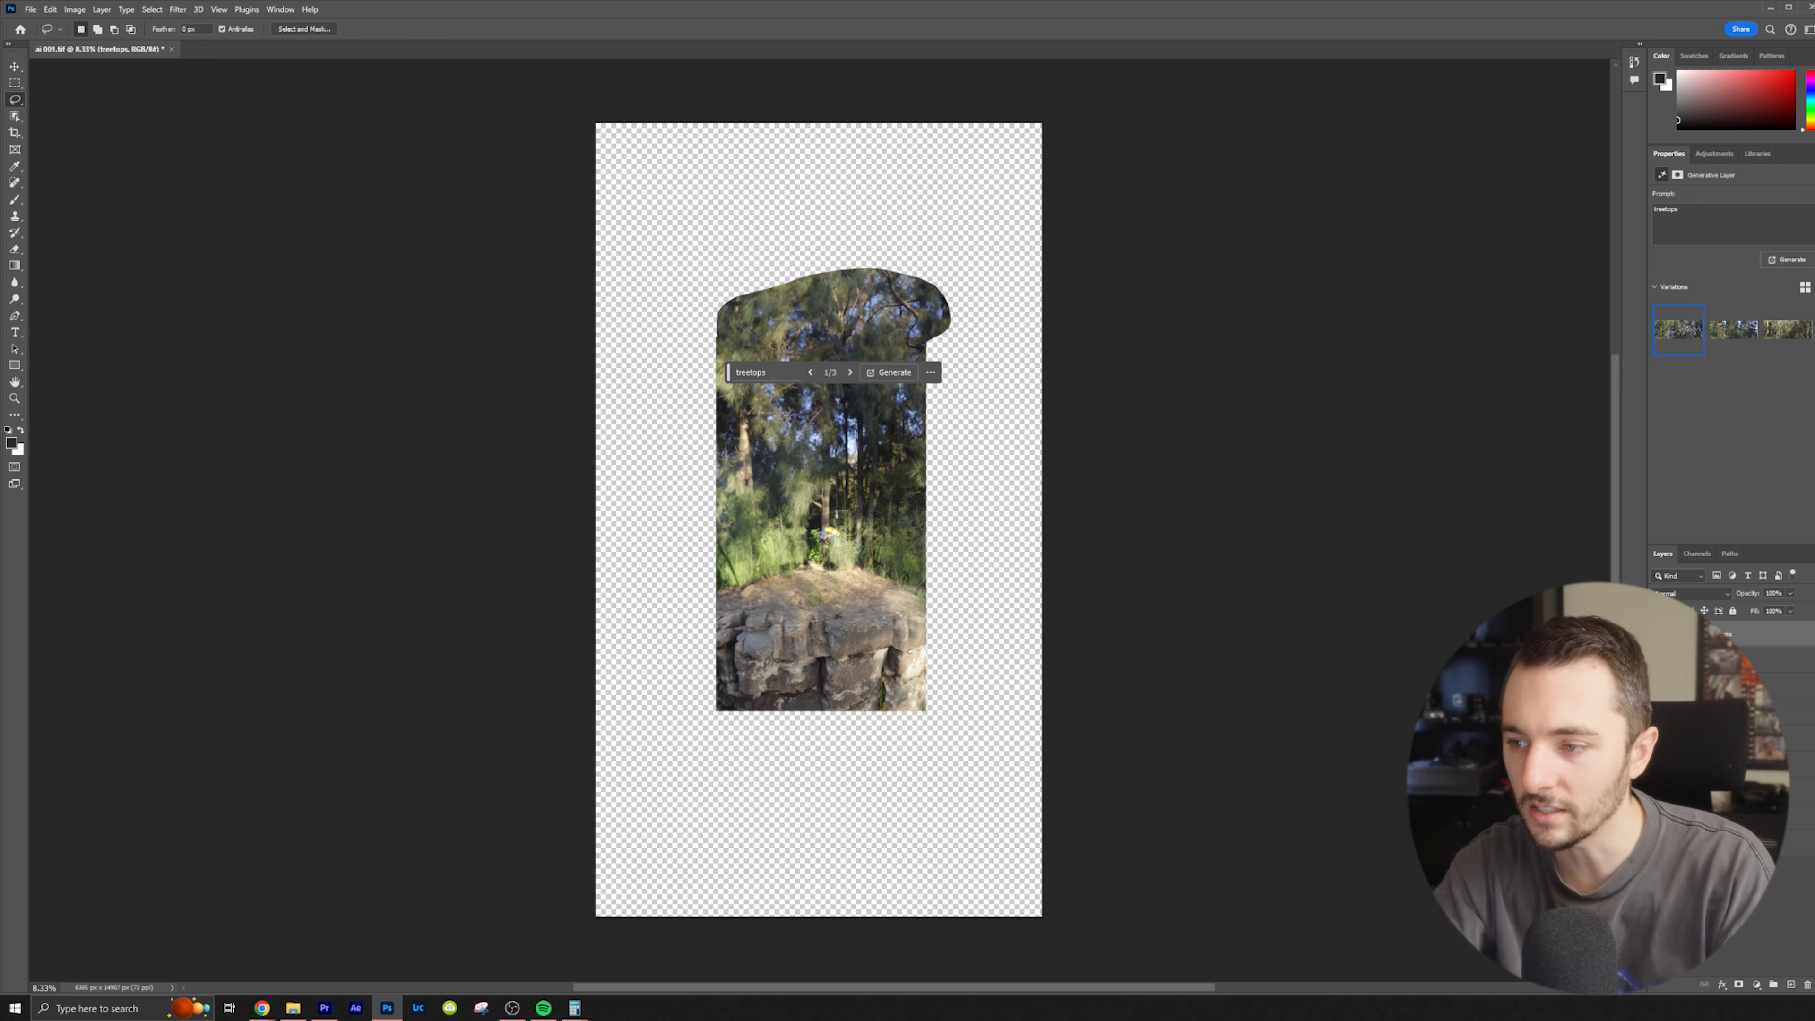
pyautogui.click(1733, 329)
pyautogui.click(1795, 328)
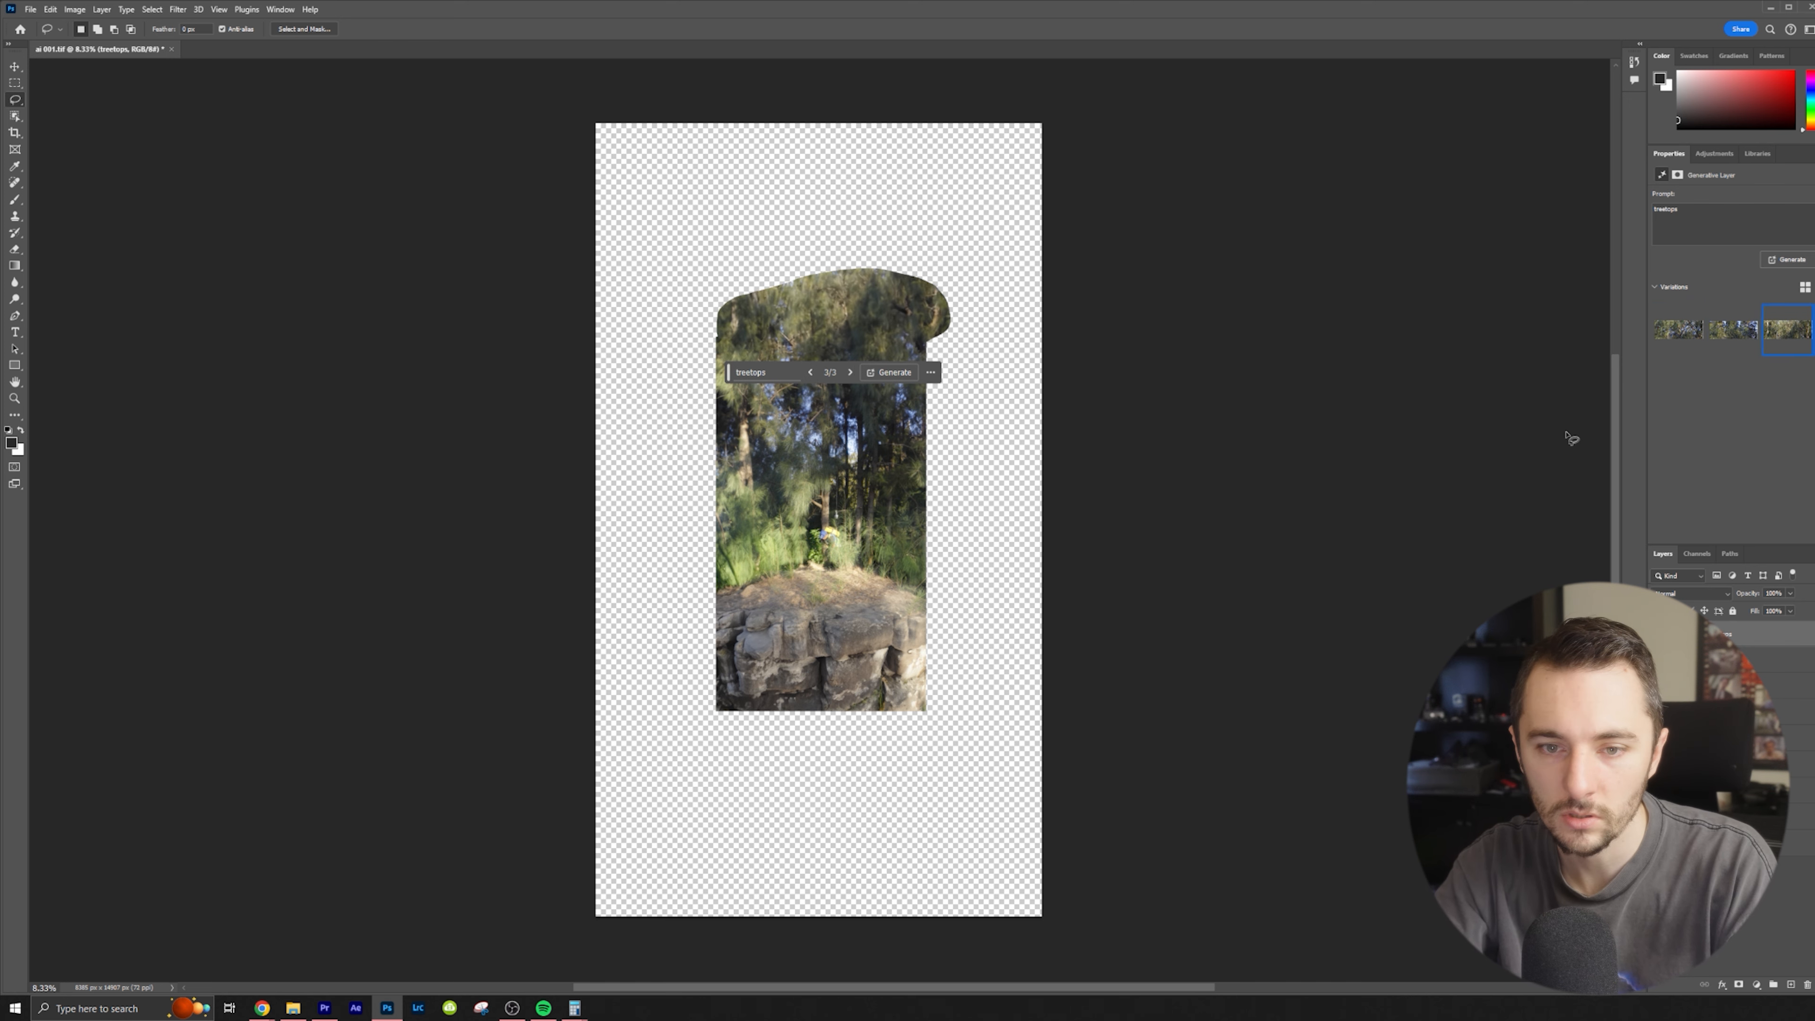
# Undo the "treetops" fill and its selection above the image
pyautogui.click(1677, 329)
pyautogui.hotkey('ctrl', 'z')
pyautogui.hotkey('ctrl', 'z')
pyautogui.hotkey('ctrl', 'z')
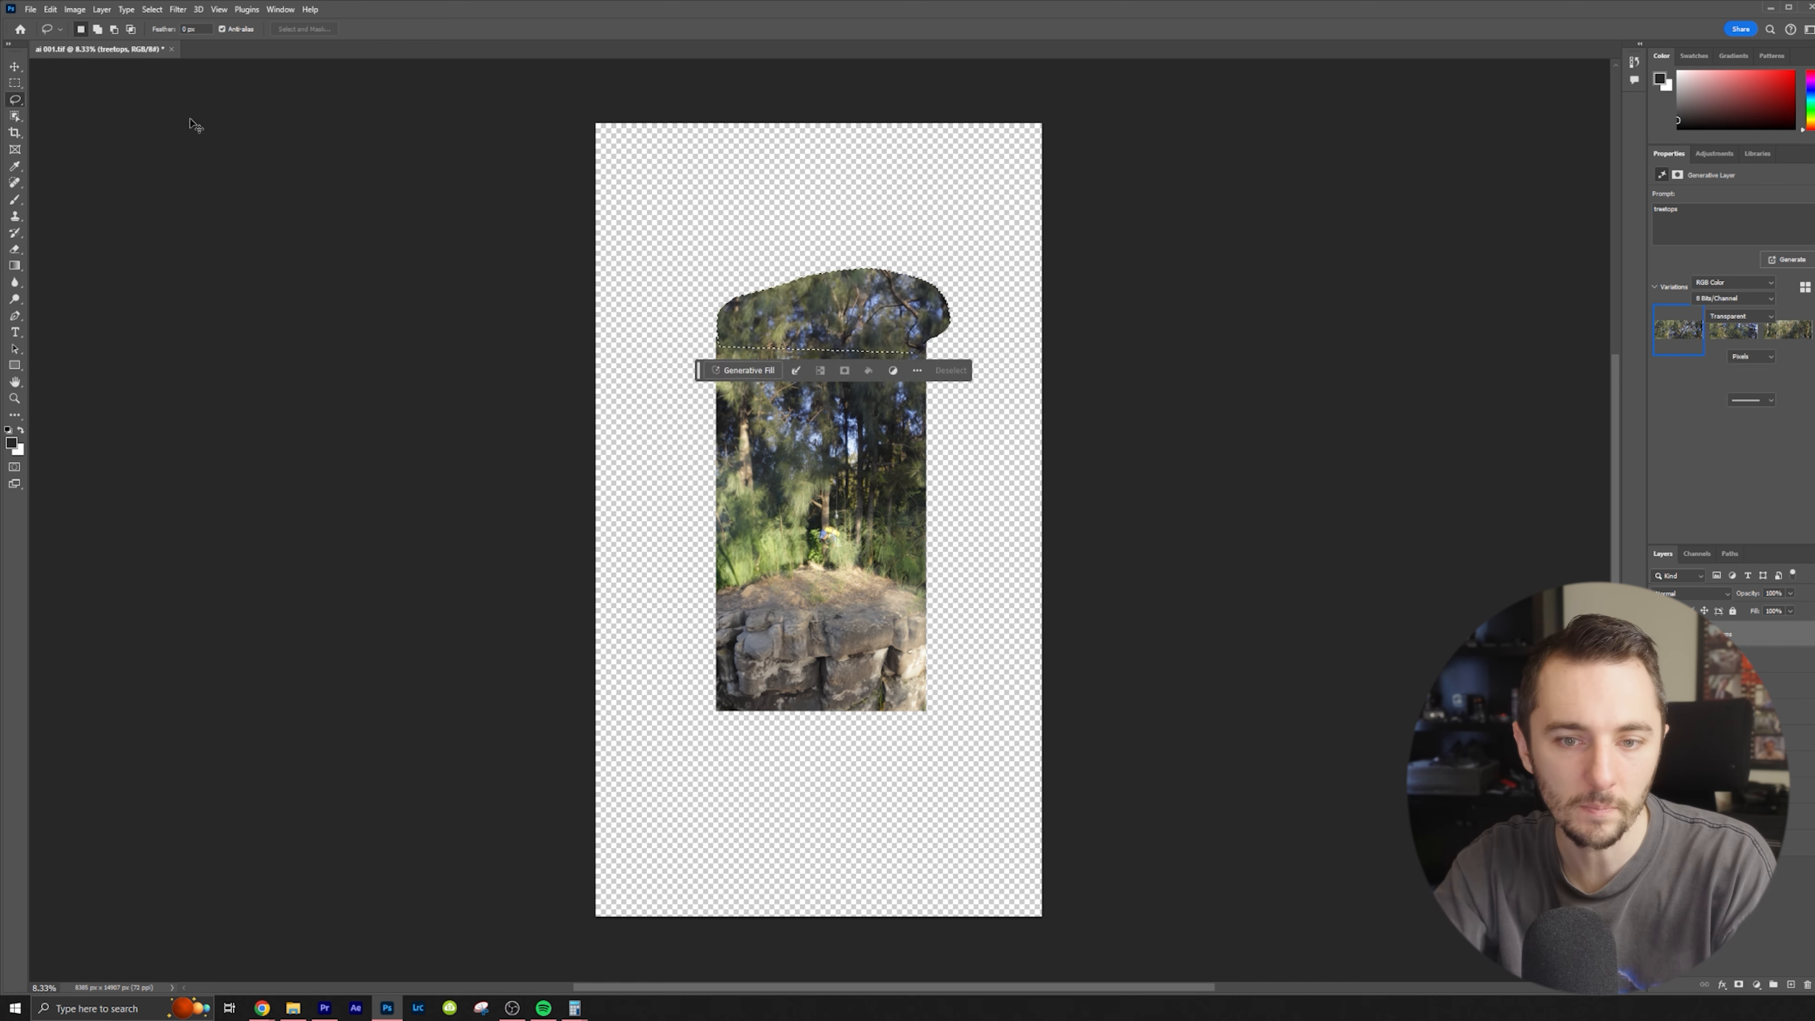
pyautogui.hotkey('ctrl', 'shift', 'z')
# Select a full-width rectangle overlapping the image's upper edge and fill it using Generative Fill with the prompt "tree top skyline"
pyautogui.click(15, 83)
pyautogui.moveTo(685, 185); pyautogui.dragTo(1180, 411)
pyautogui.click(772, 371)
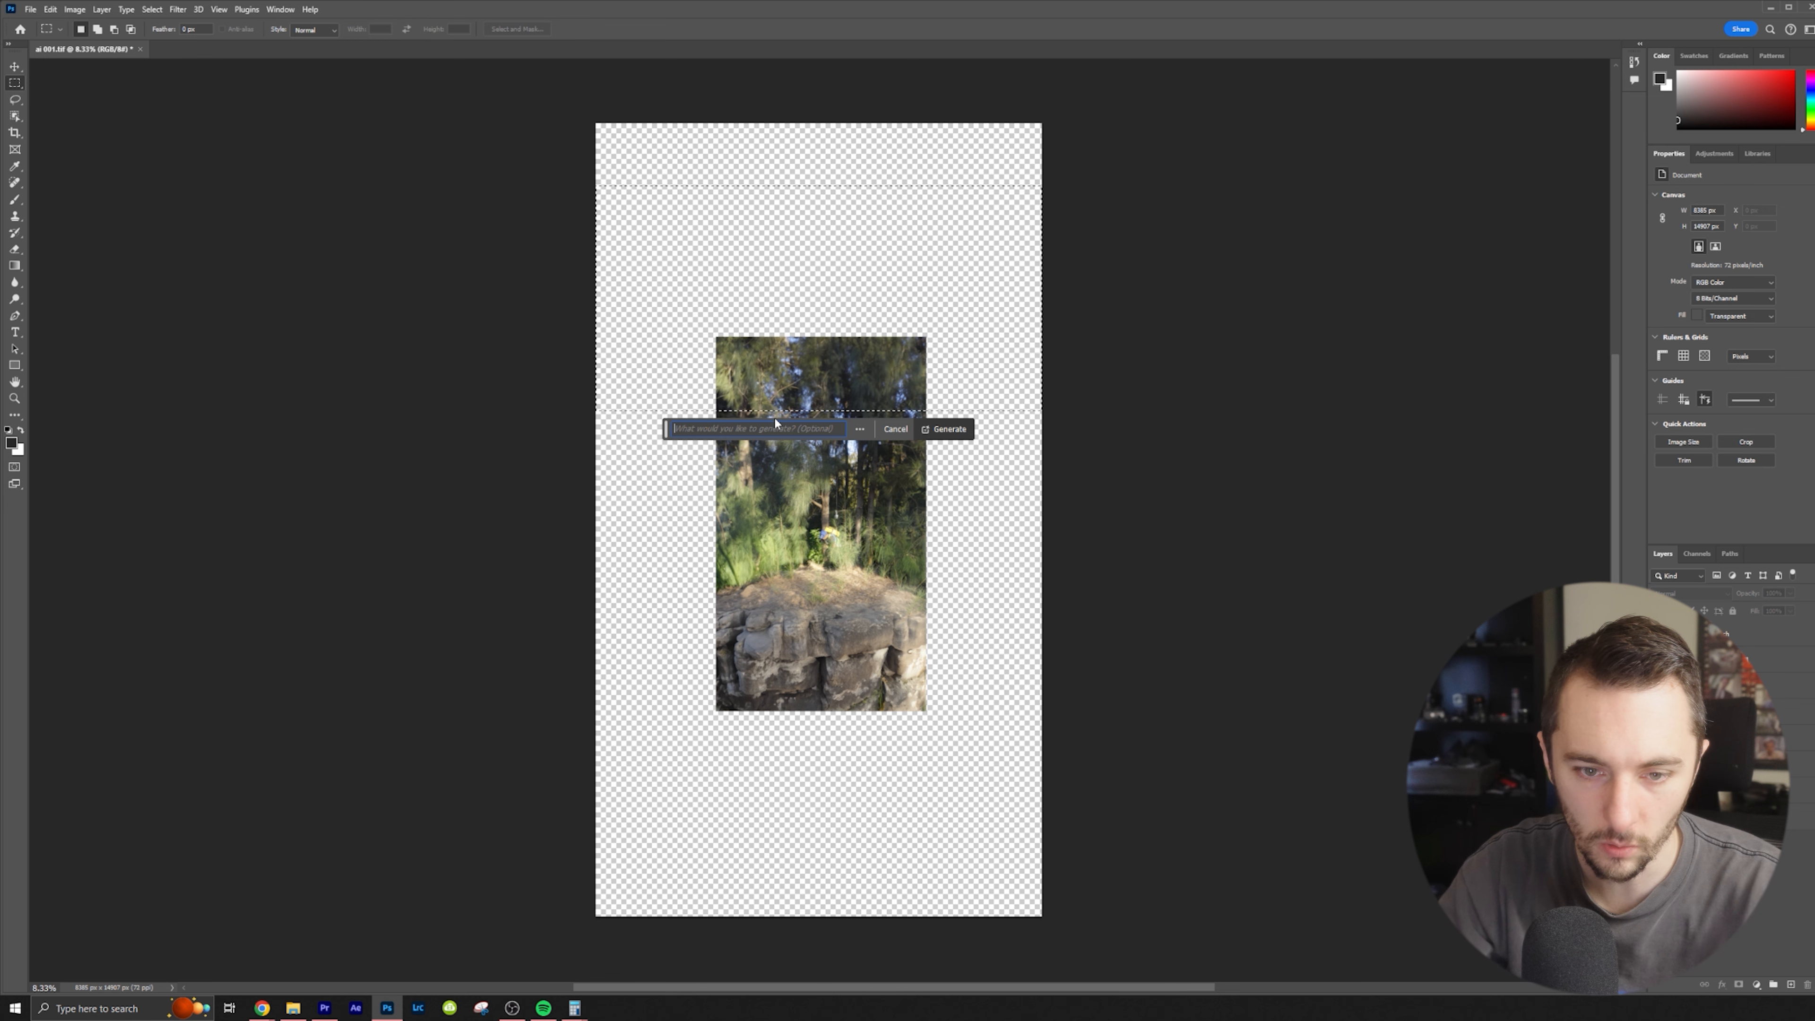
pyautogui.write('tree top skyline')
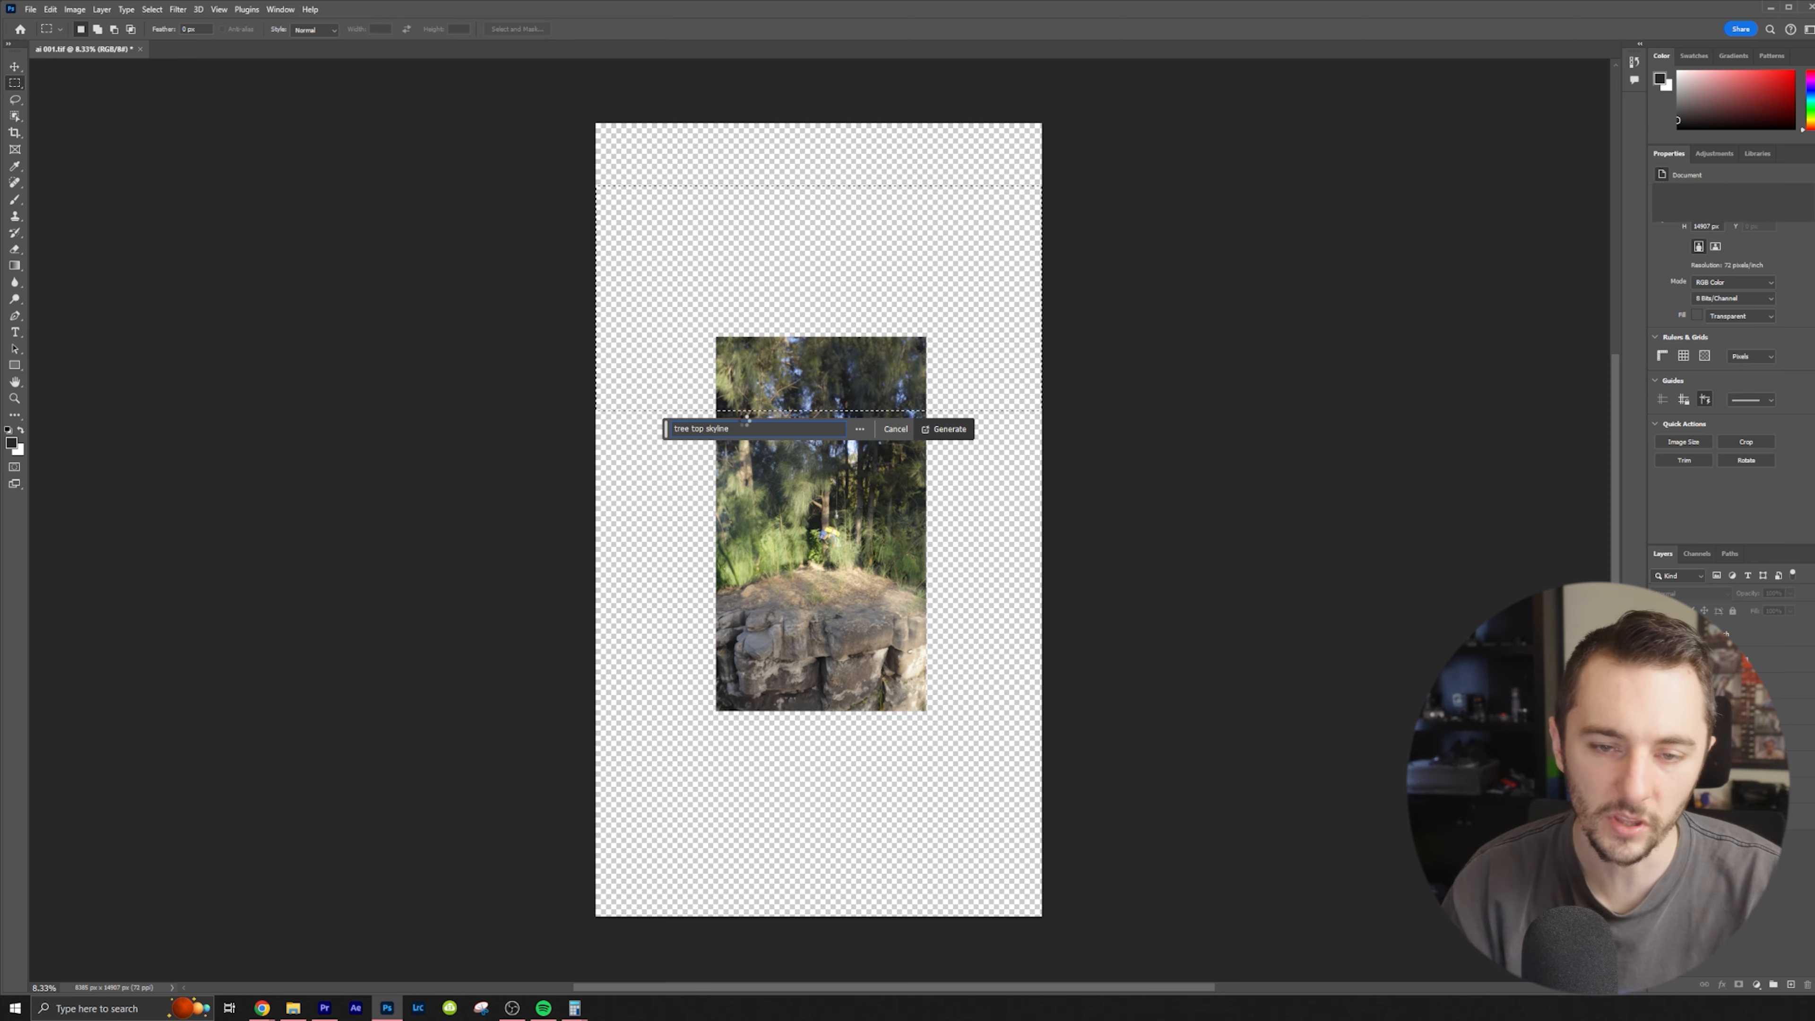
pyautogui.press('Return')
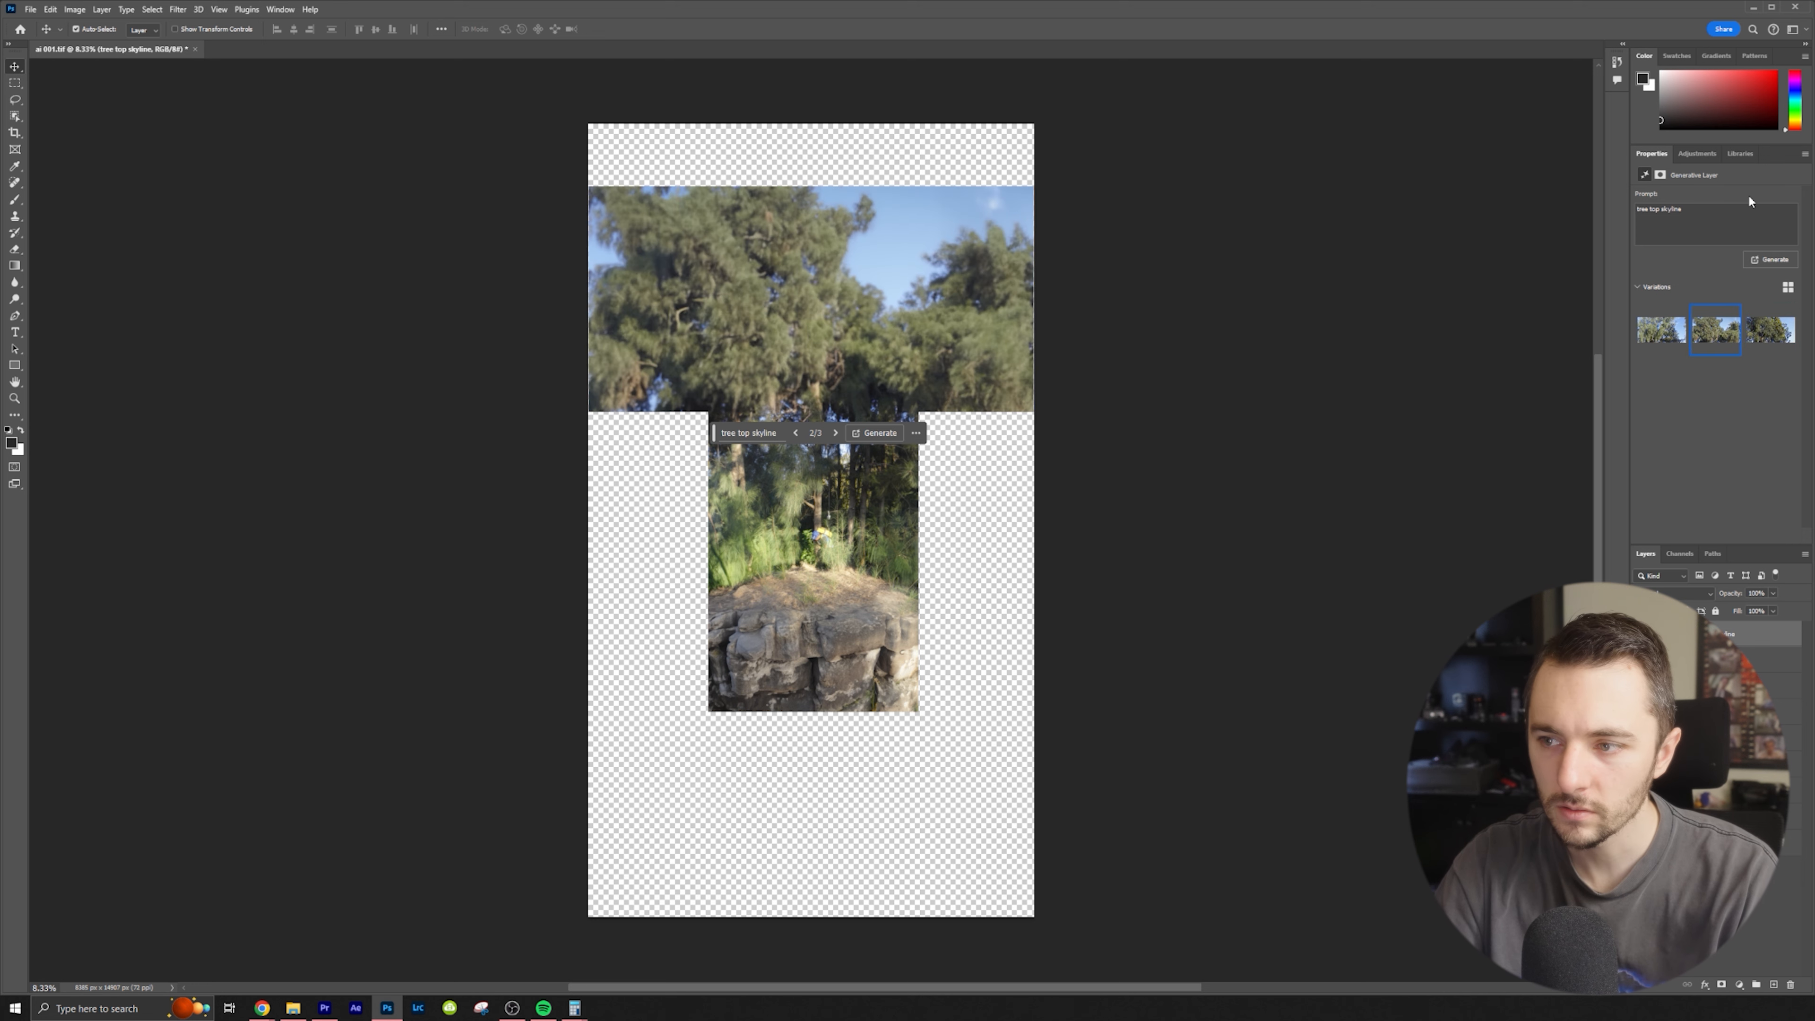
# Regenerate the skyline fill with the prompt "tree tops with mountain", compare the variations and choose the first one
pyautogui.click(1776, 261)
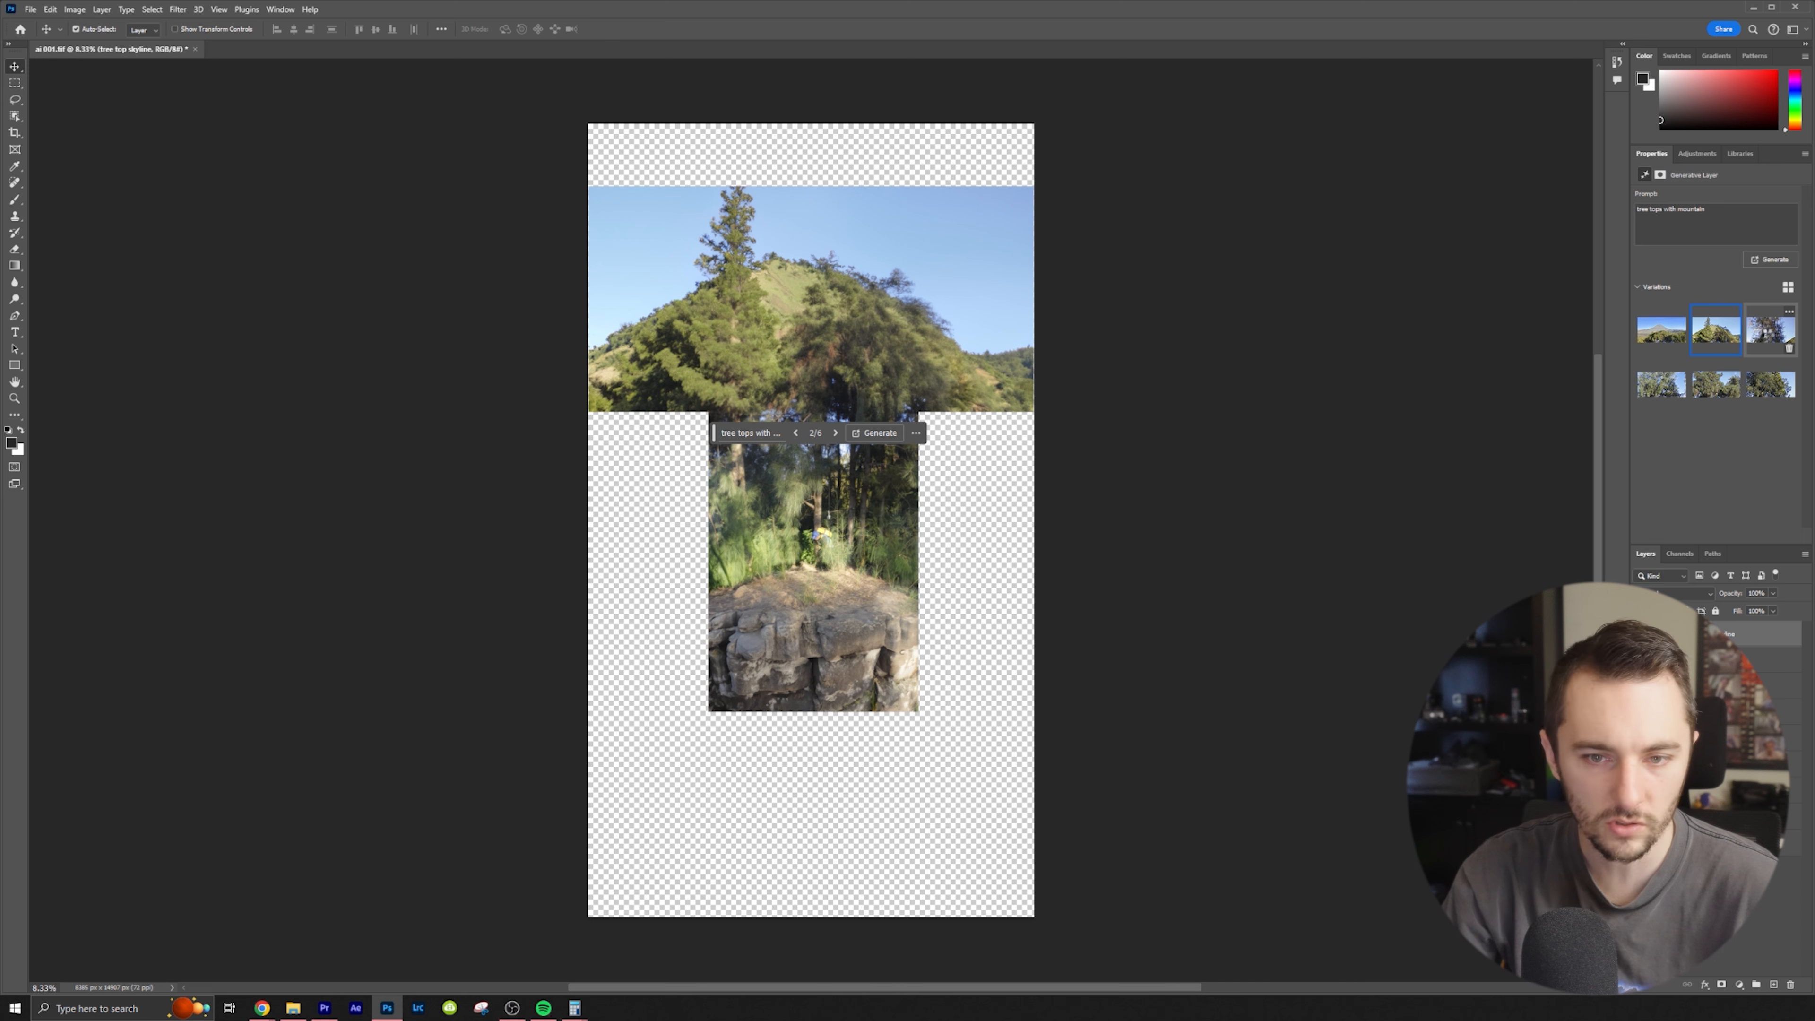
pyautogui.click(1766, 335)
pyautogui.click(1716, 337)
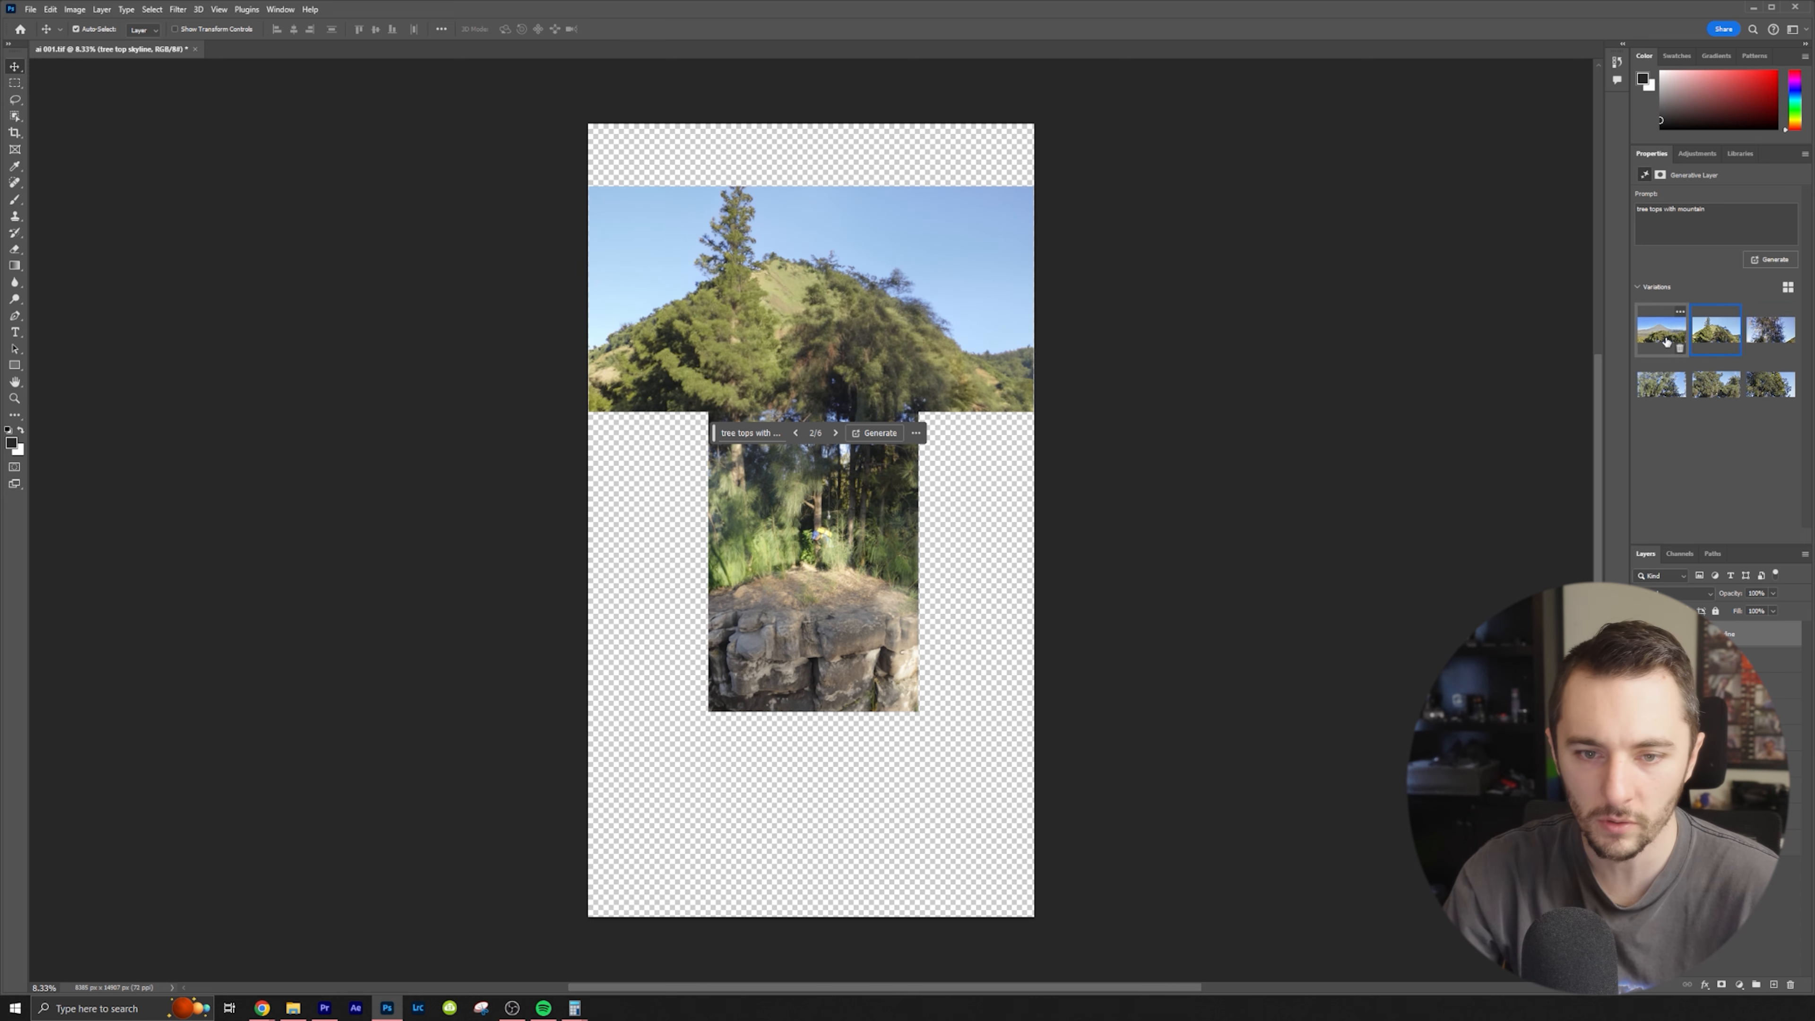
pyautogui.click(1665, 337)
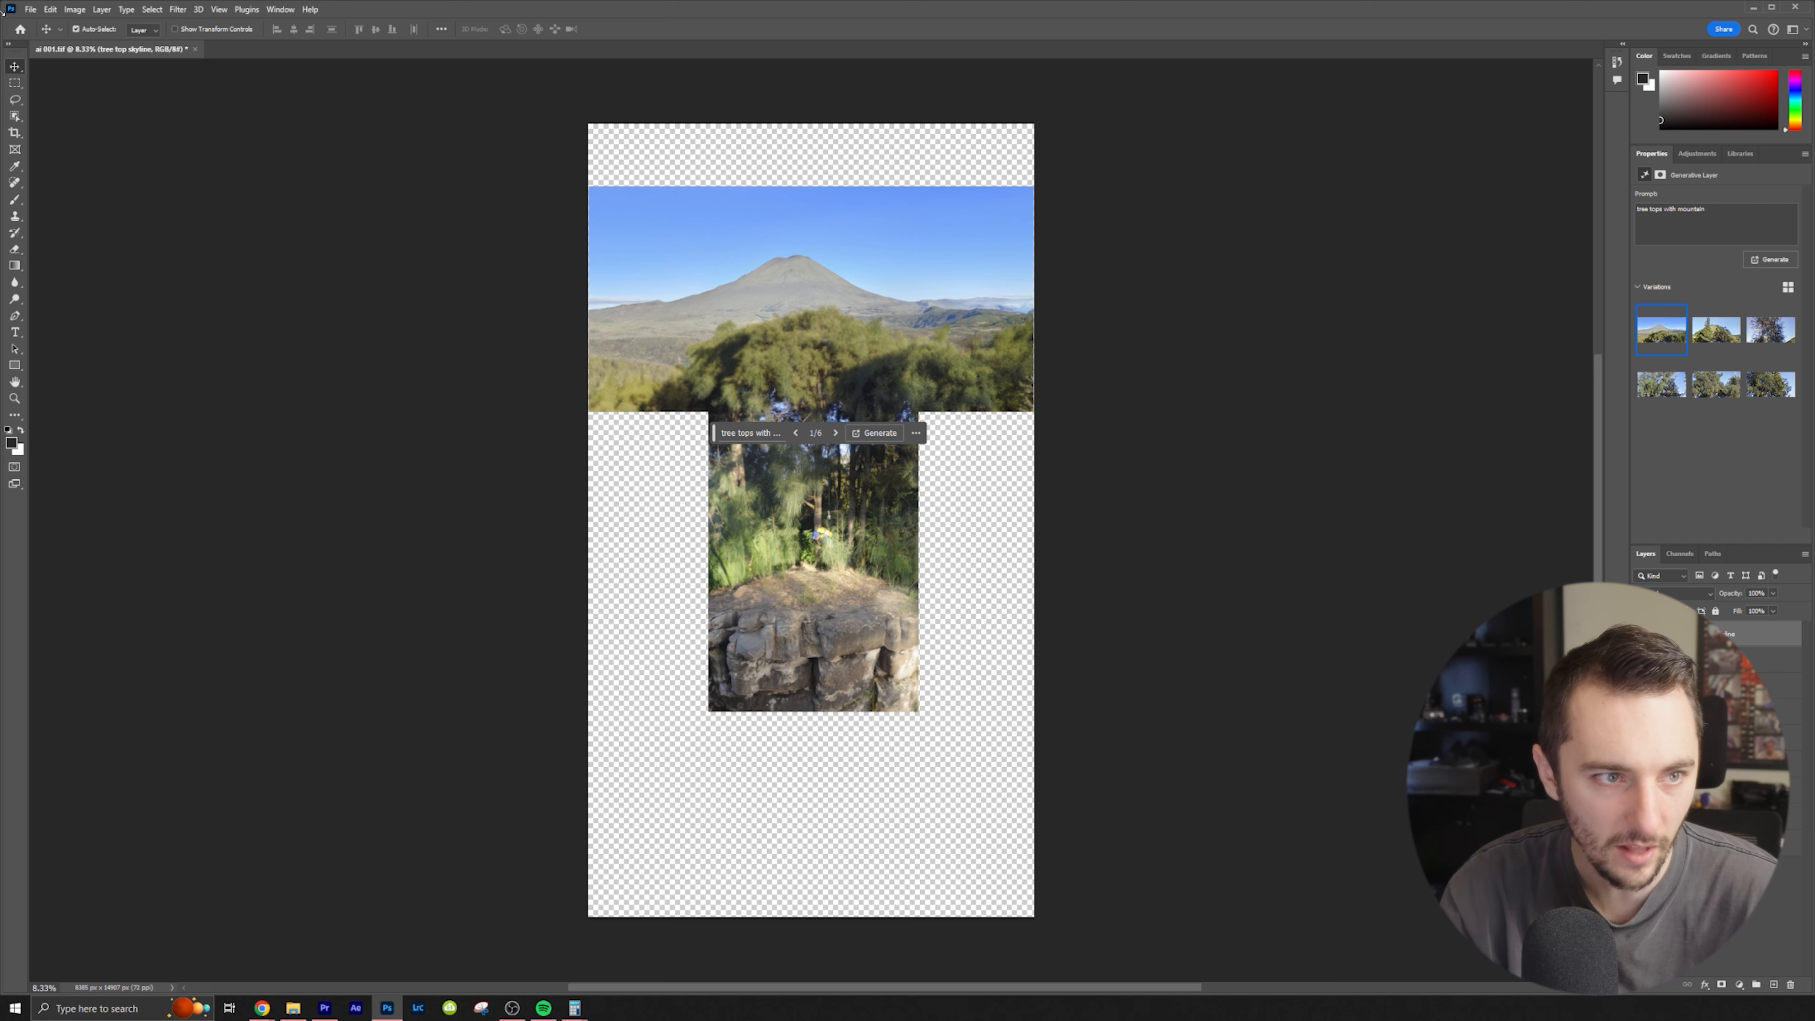
# Select the blank rectangles to the right and left of the trees and cliff one after the other, filling each with a promptless Generative Fill
pyautogui.click(15, 82)
pyautogui.moveTo(915, 409); pyautogui.dragTo(1128, 704)
pyautogui.moveTo(984, 651); pyautogui.dragTo(982, 656)
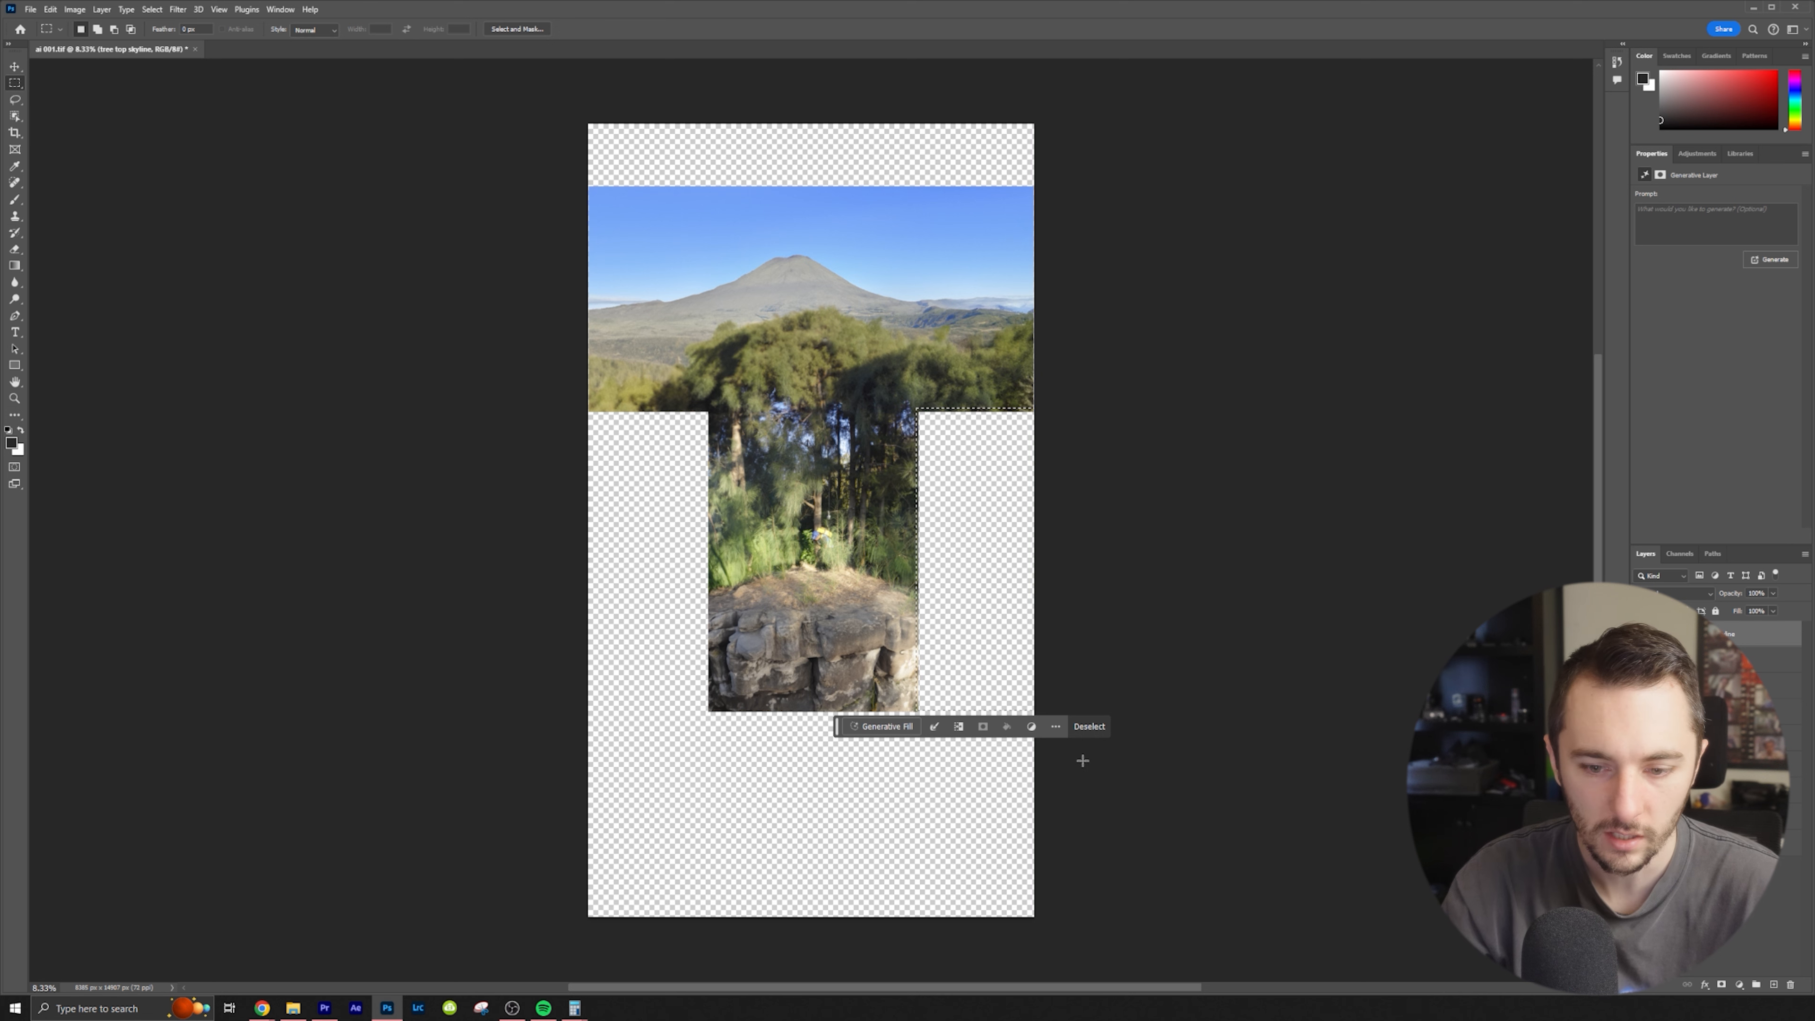
pyautogui.click(882, 727)
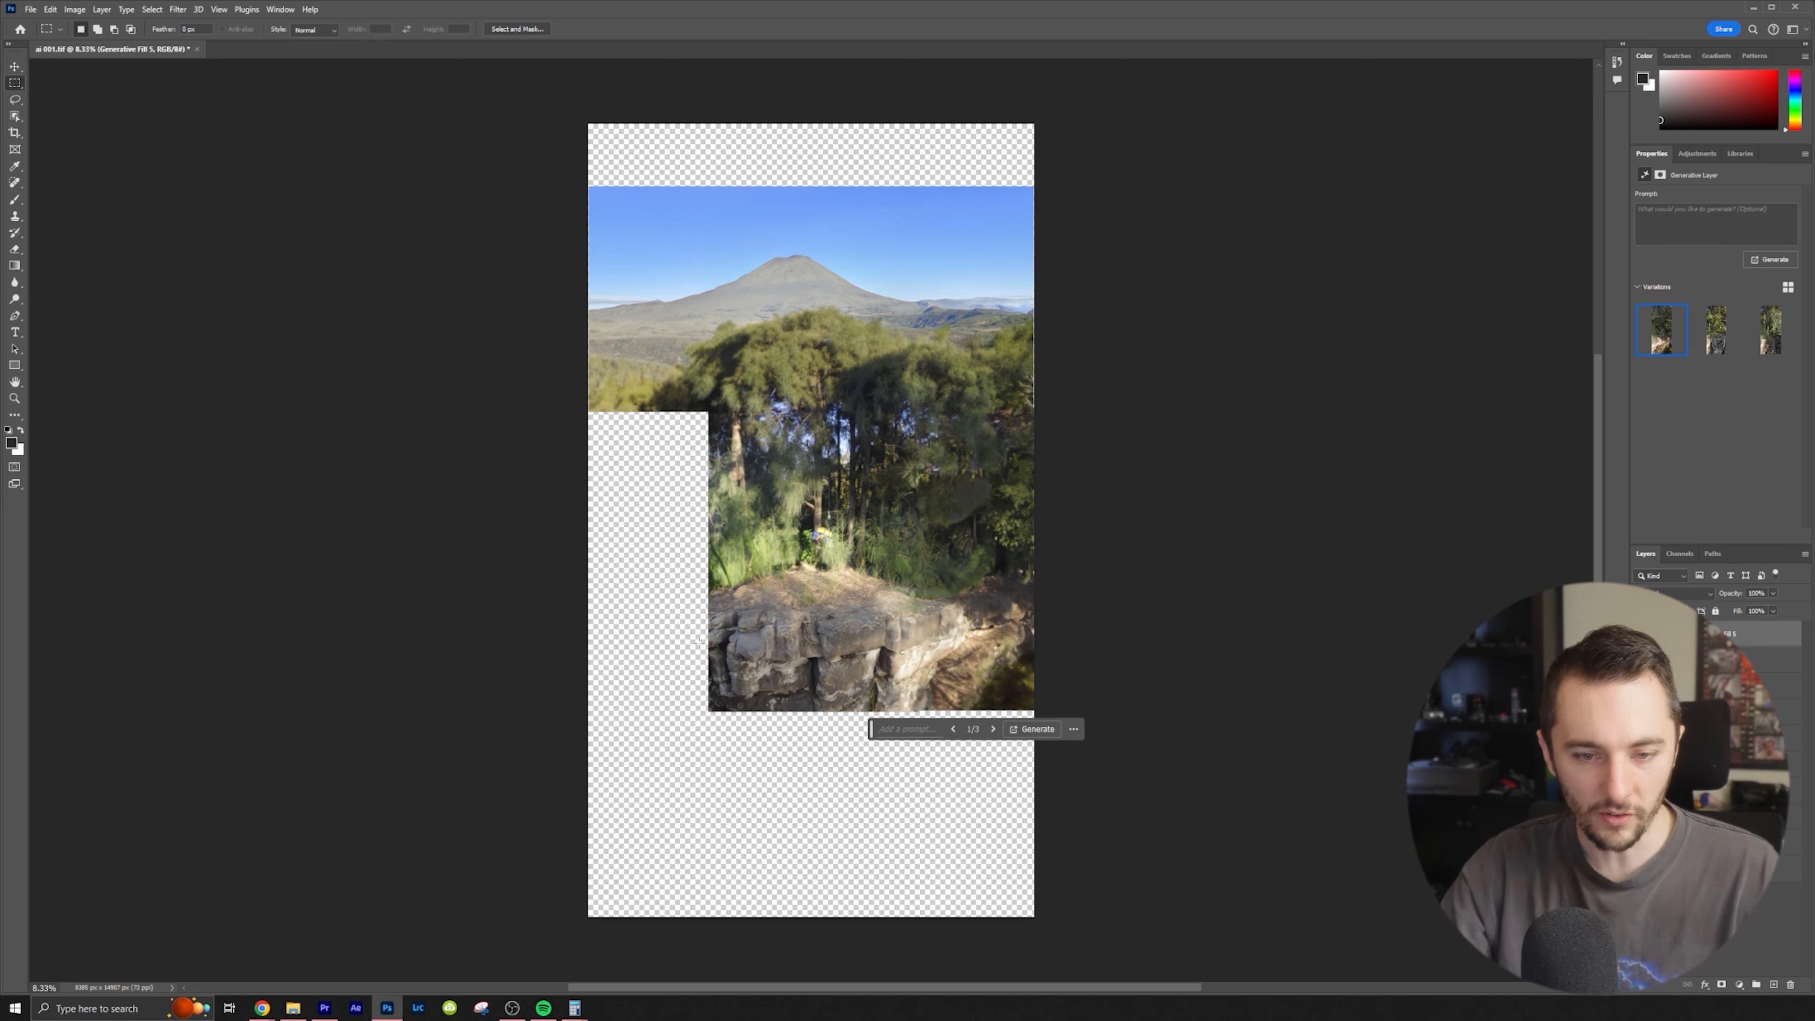
pyautogui.moveTo(715, 408); pyautogui.dragTo(473, 711)
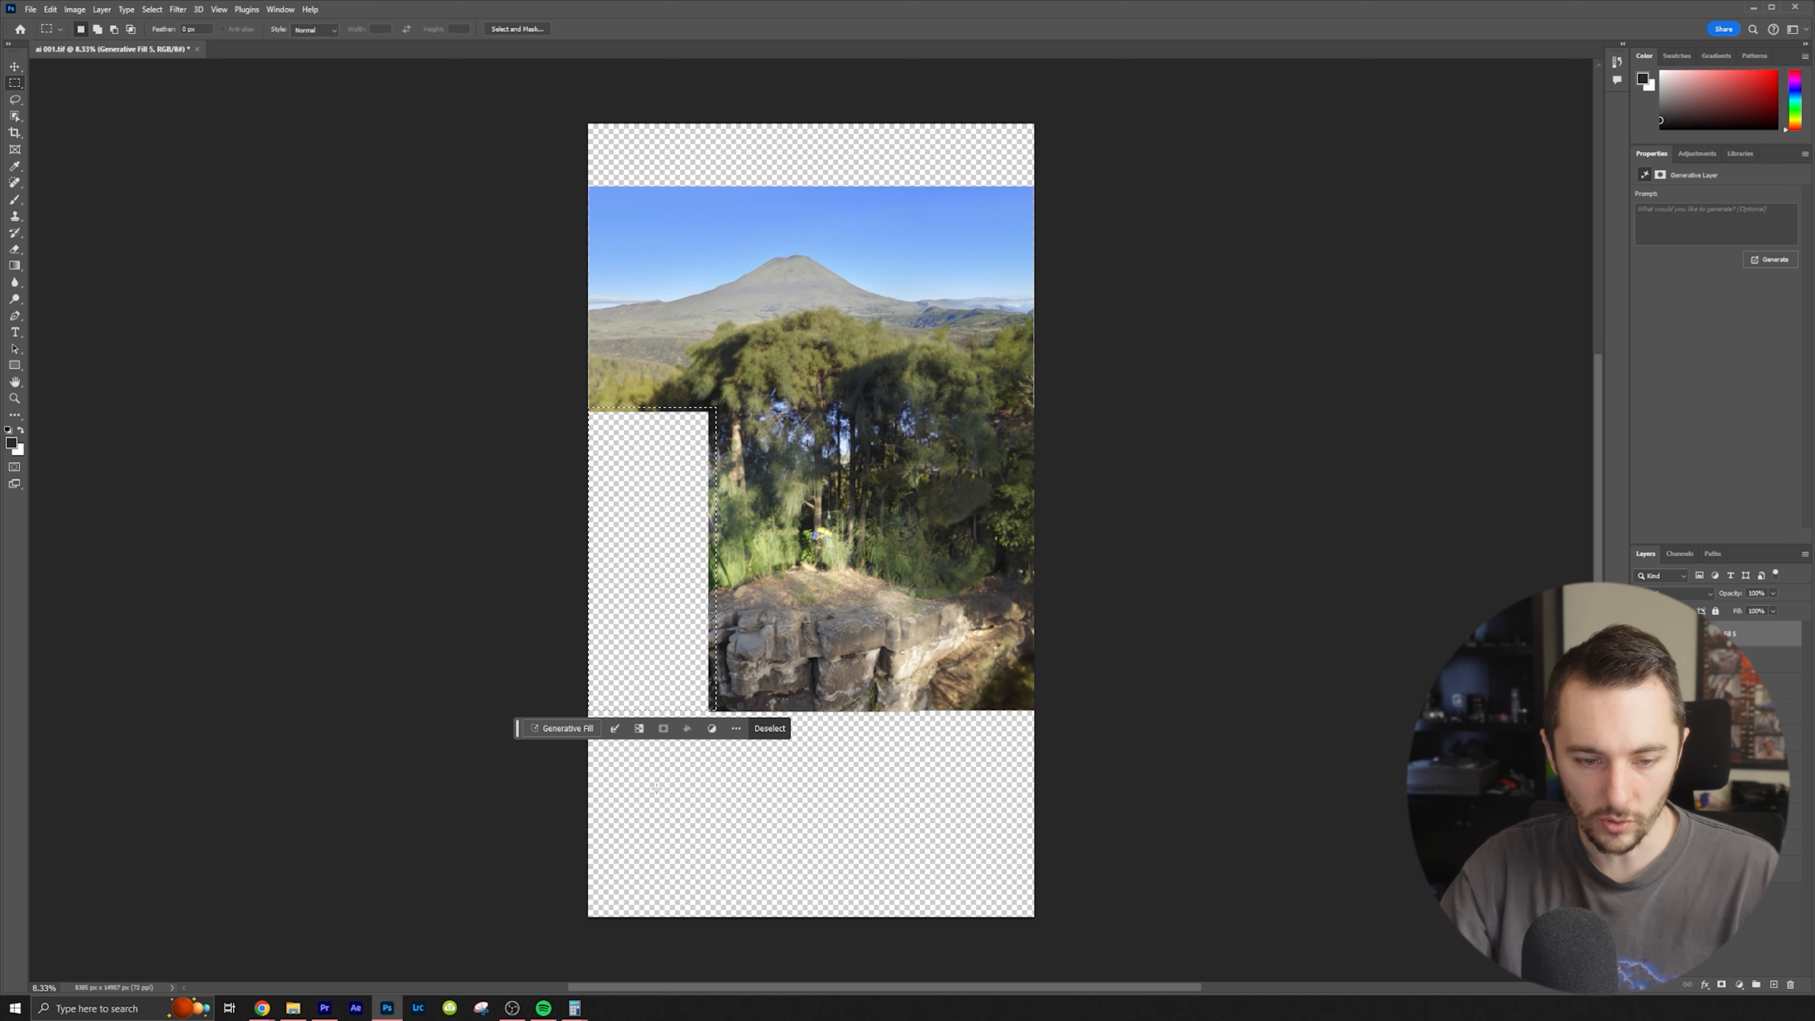
pyautogui.click(763, 731)
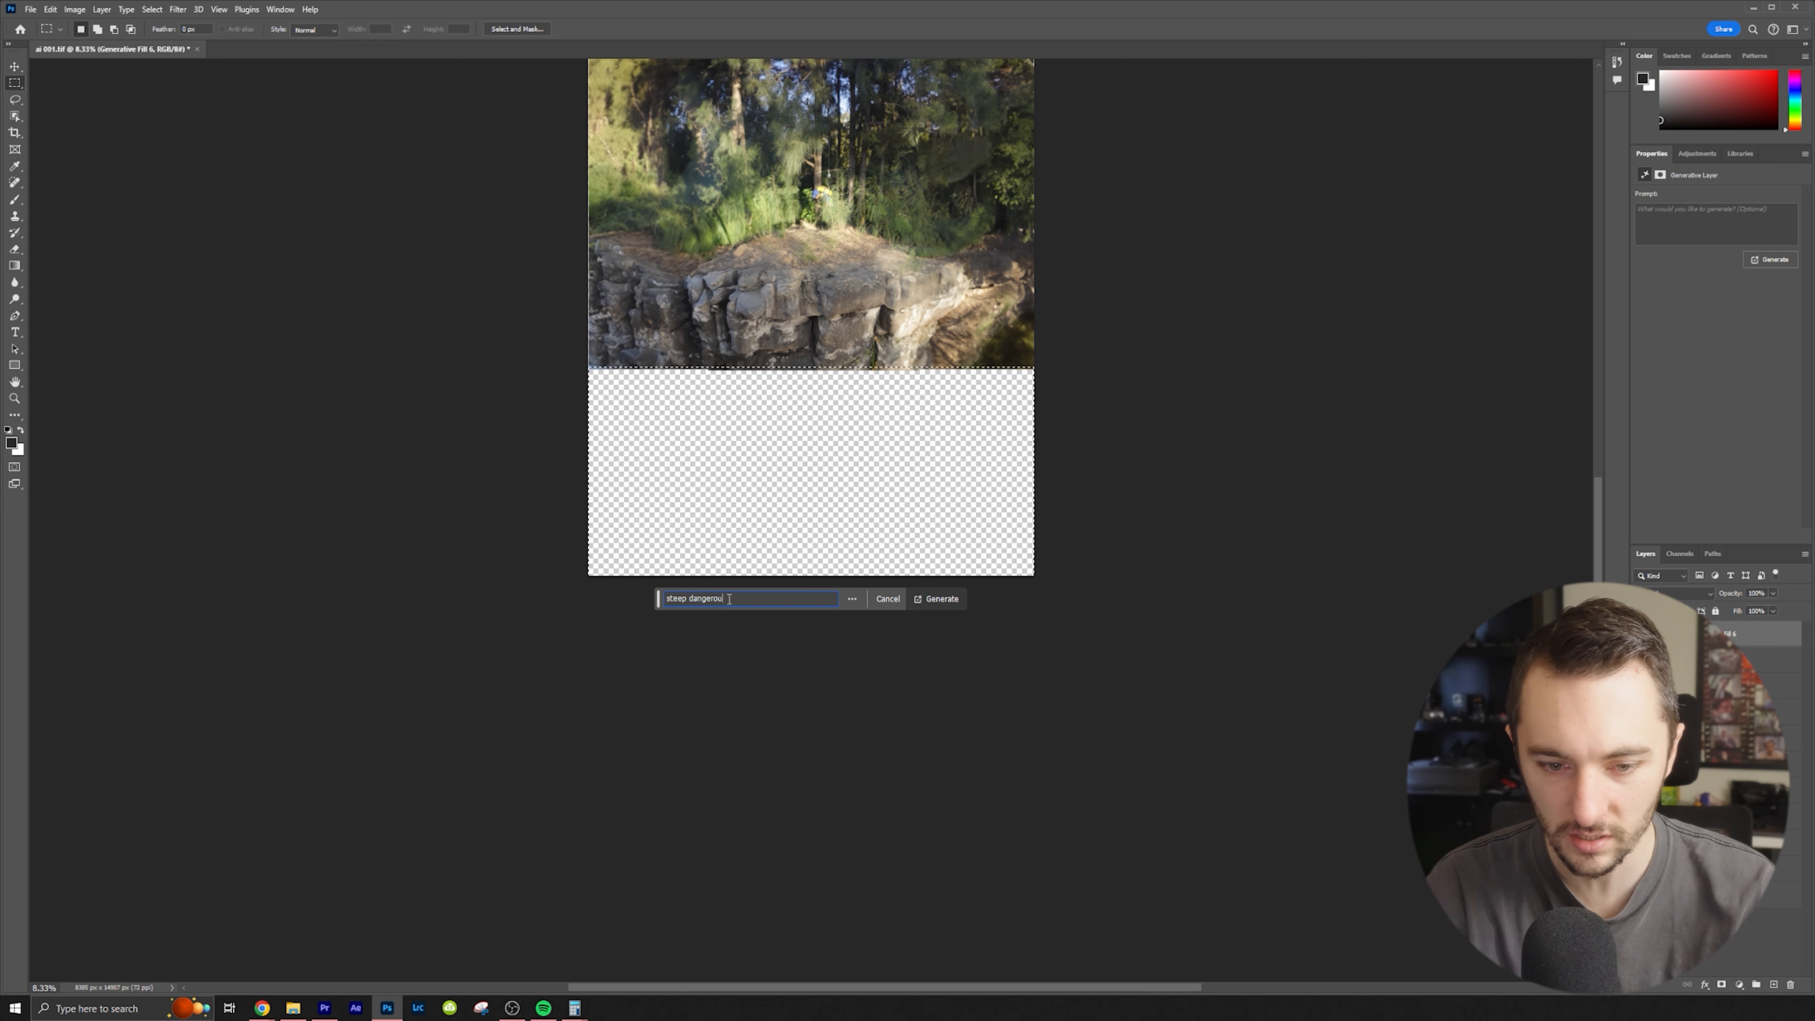
# Fill the blank area below the image with the prompt "steep dangerous rocky cliff" and the blank strip above the sky without a prompt
pyautogui.write('rocky cliff')
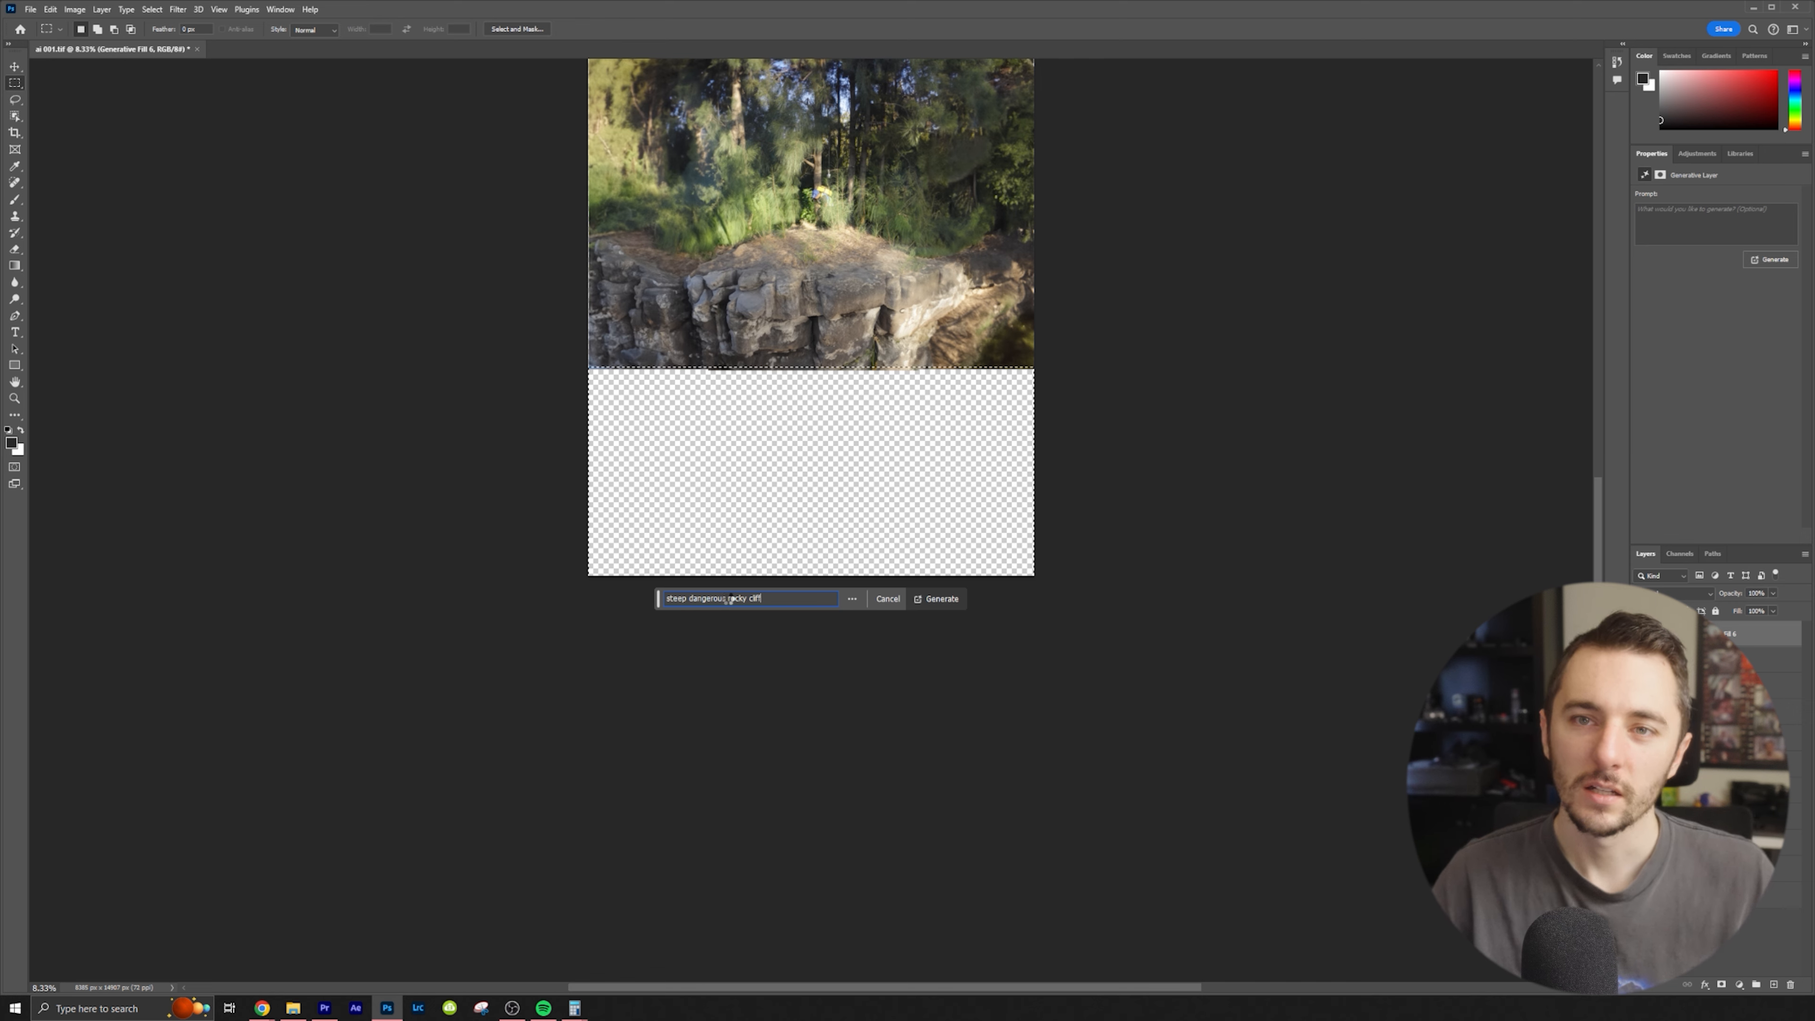
pyautogui.press('Return')
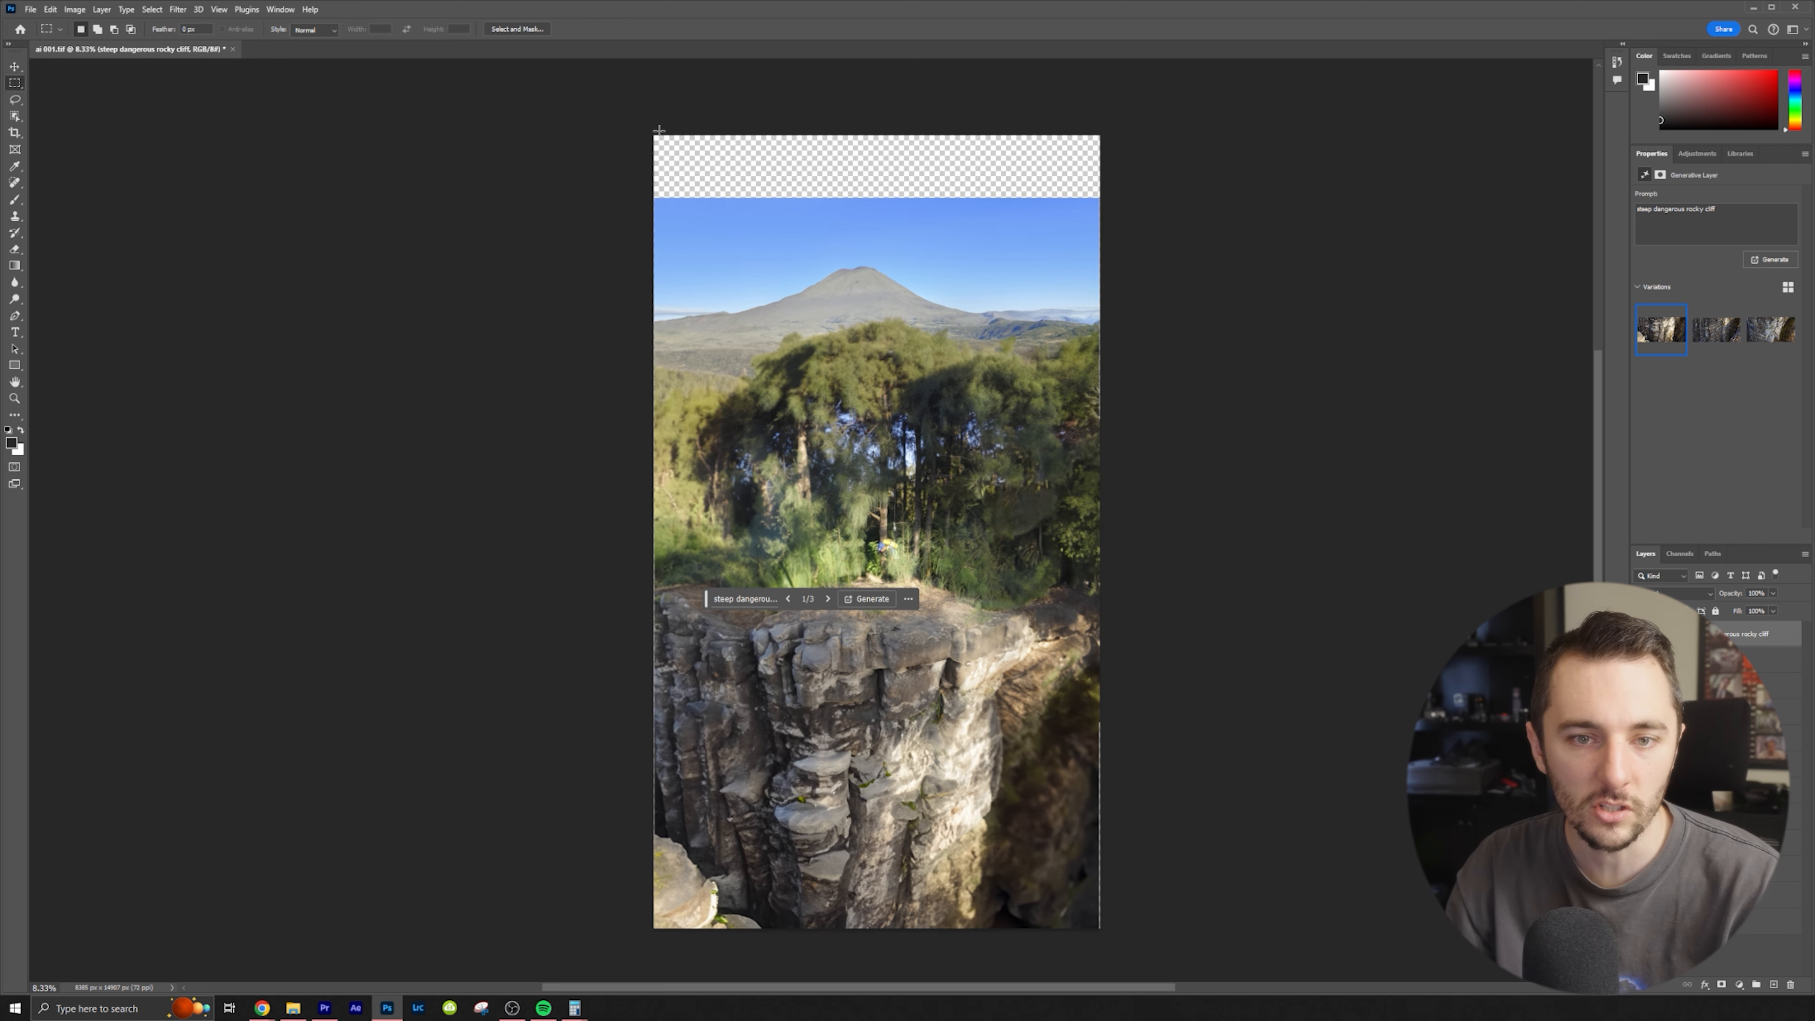
pyautogui.moveTo(652, 132); pyautogui.dragTo(1104, 201)
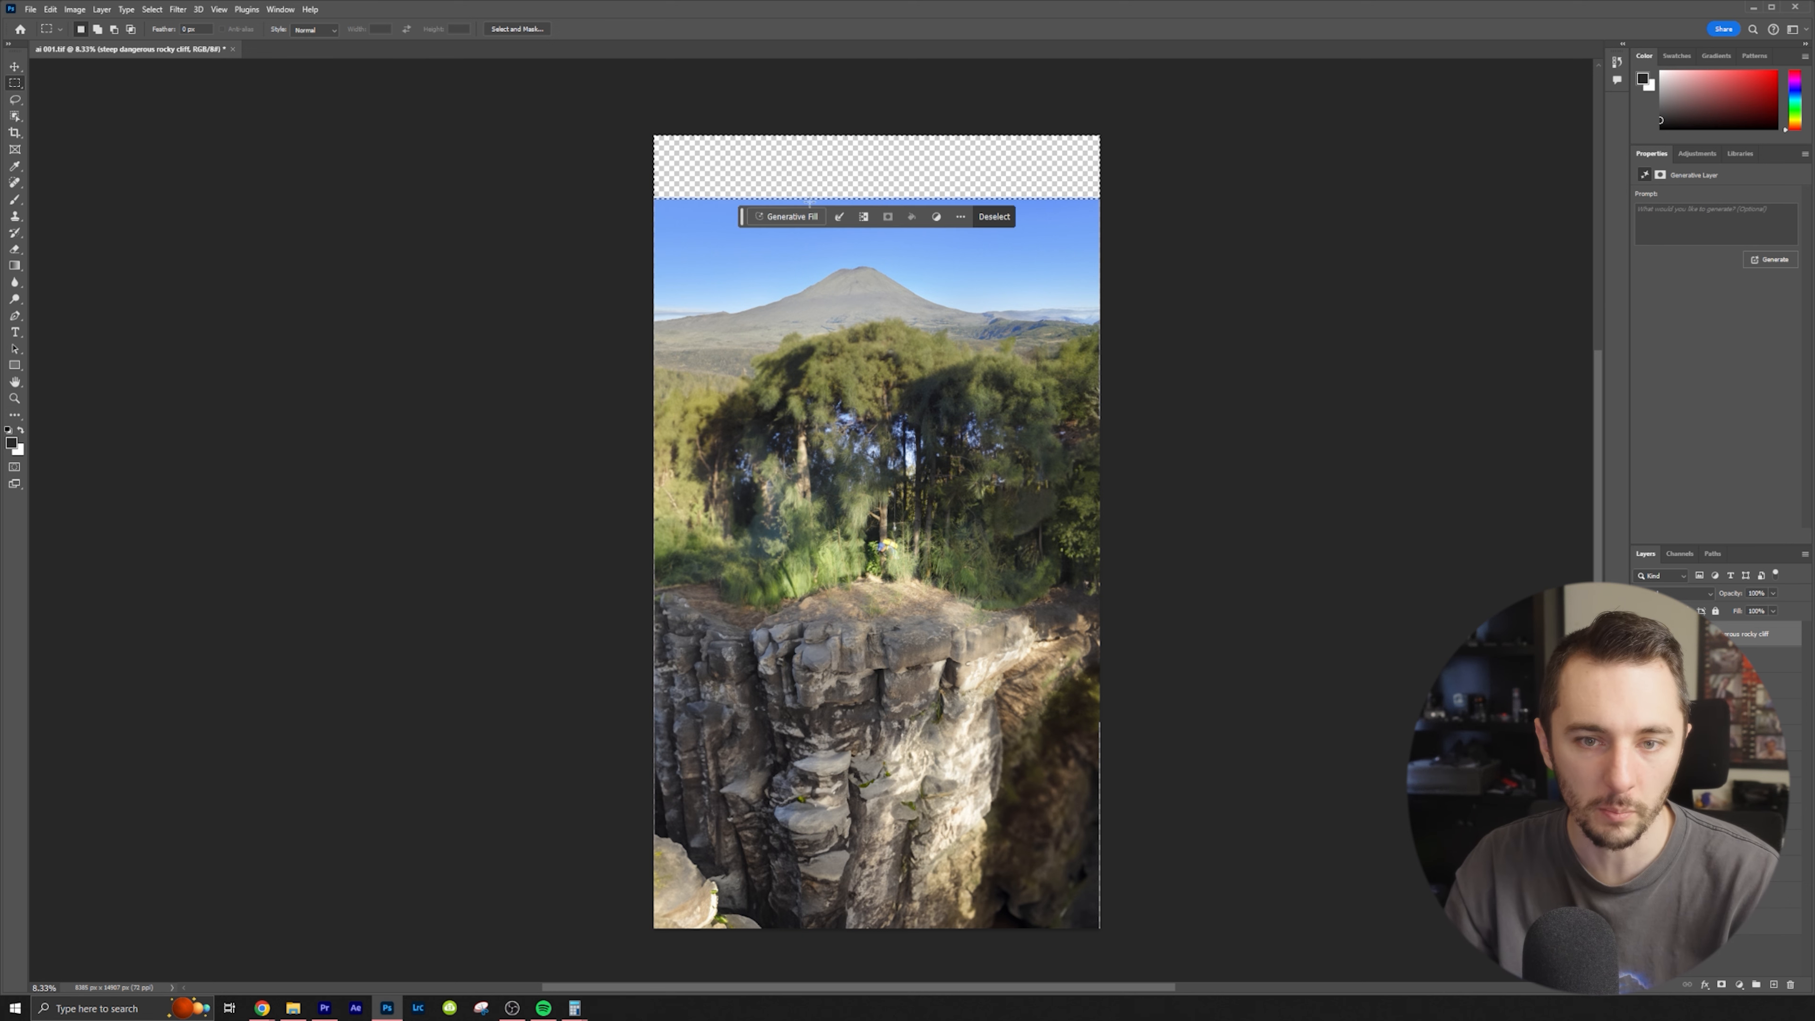
pyautogui.click(808, 219)
pyautogui.click(1022, 218)
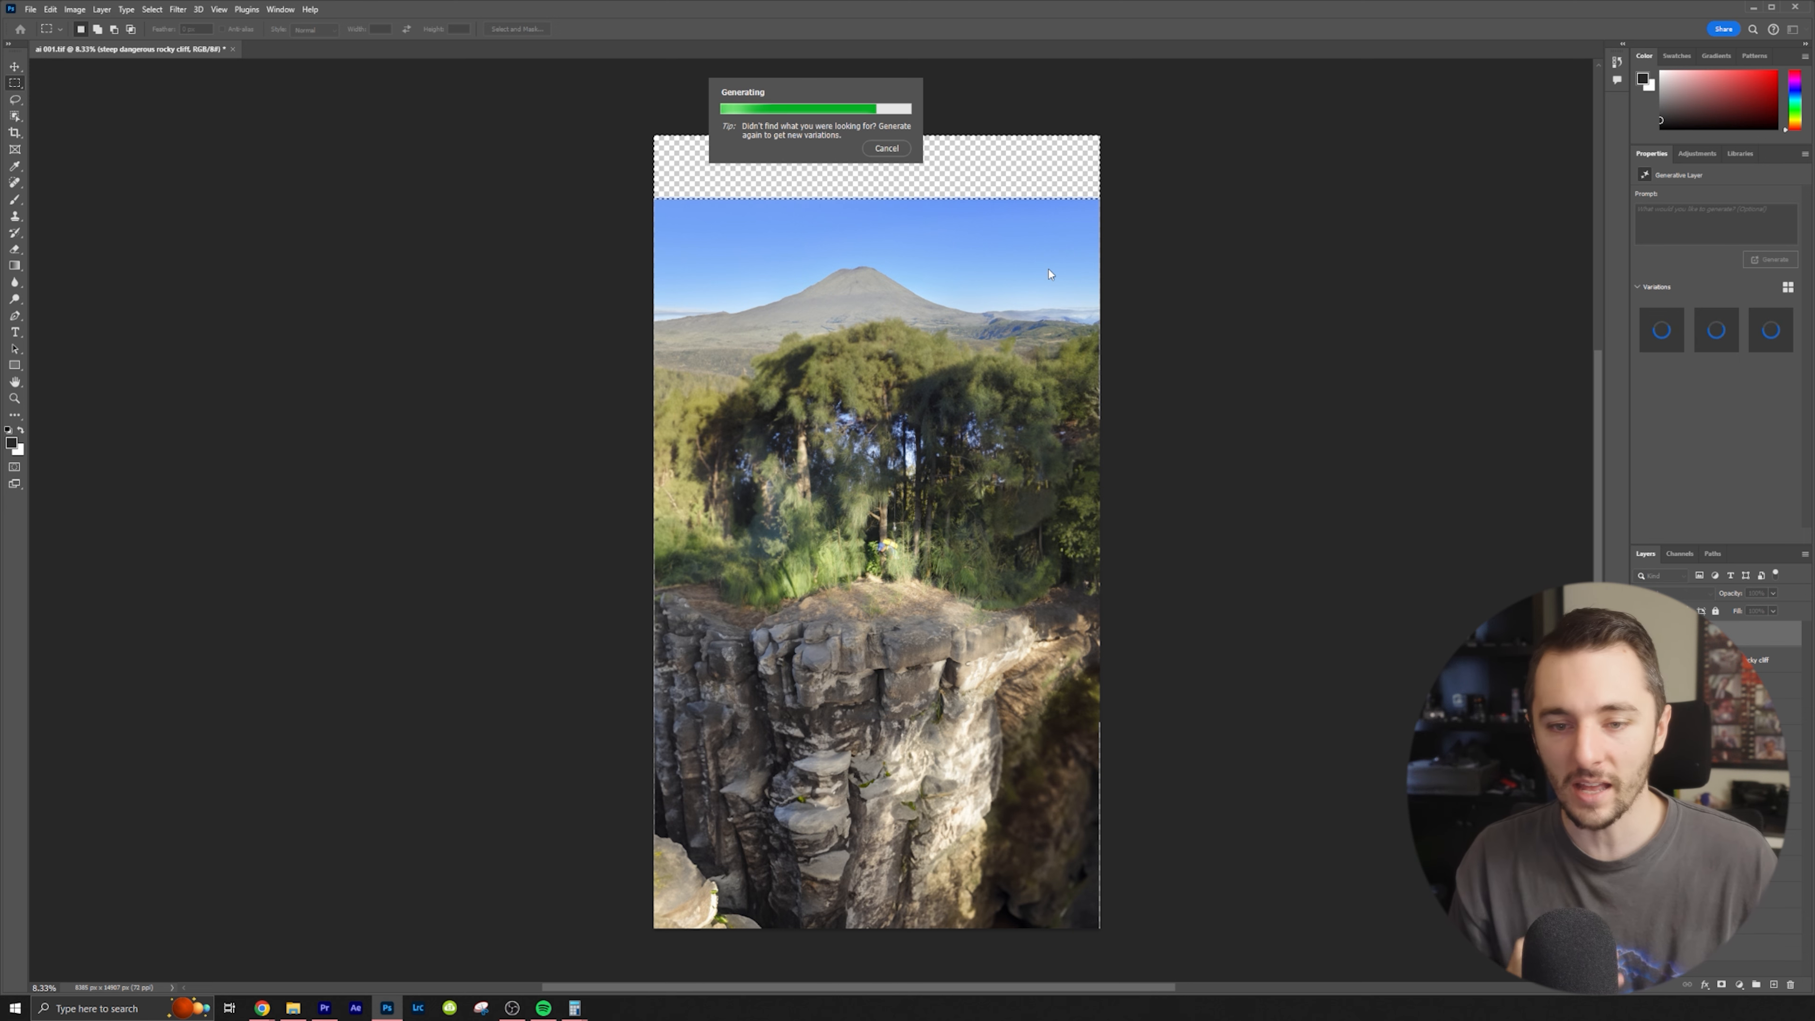
# Lasso the mountain and surrounding sky, fill it with the prompt "mountian range with forrest", and choose the third variation
pyautogui.press('l')
pyautogui.moveTo(1082, 191)
pyautogui.mouseDown()
pyautogui.moveTo(684, 196)
pyautogui.moveTo(573, 265)
pyautogui.moveTo(553, 338)
pyautogui.moveTo(742, 363)
pyautogui.moveTo(883, 325)
pyautogui.moveTo(1048, 358)
pyautogui.moveTo(1154, 328)
pyautogui.moveTo(1163, 256)
pyautogui.moveTo(1140, 208)
pyautogui.moveTo(1072, 184)
pyautogui.mouseUp()
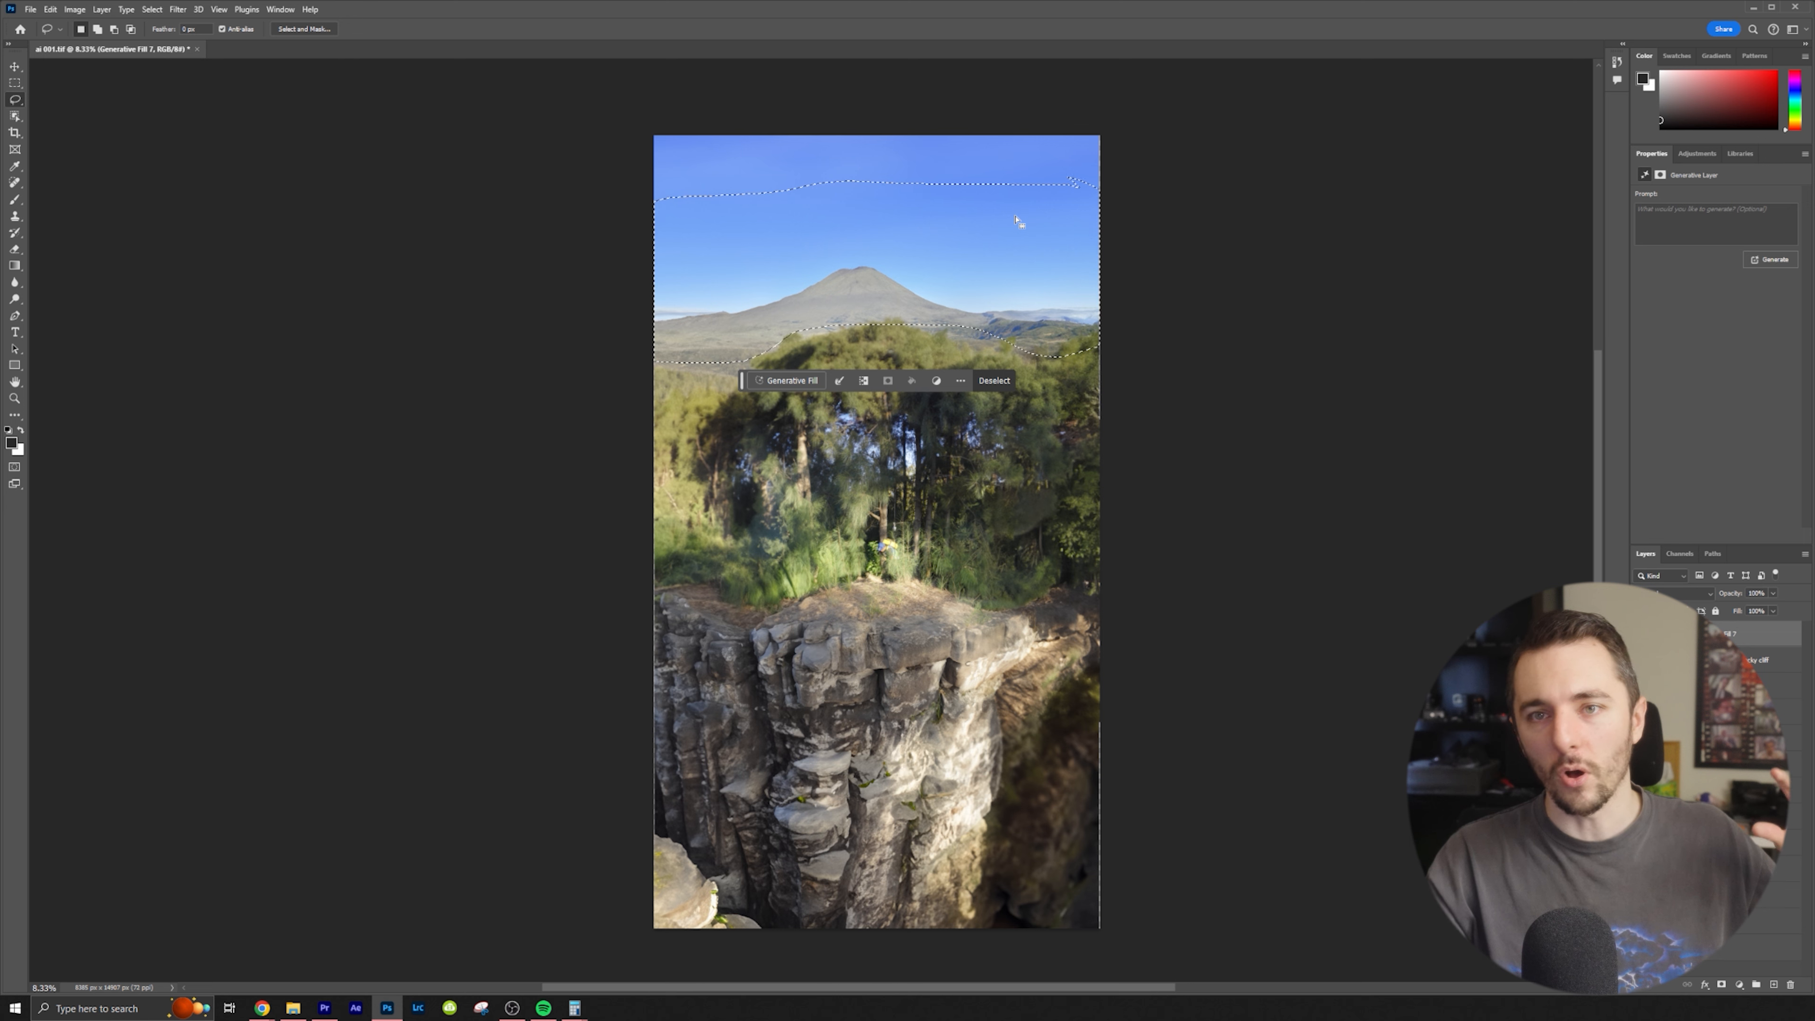
pyautogui.click(790, 381)
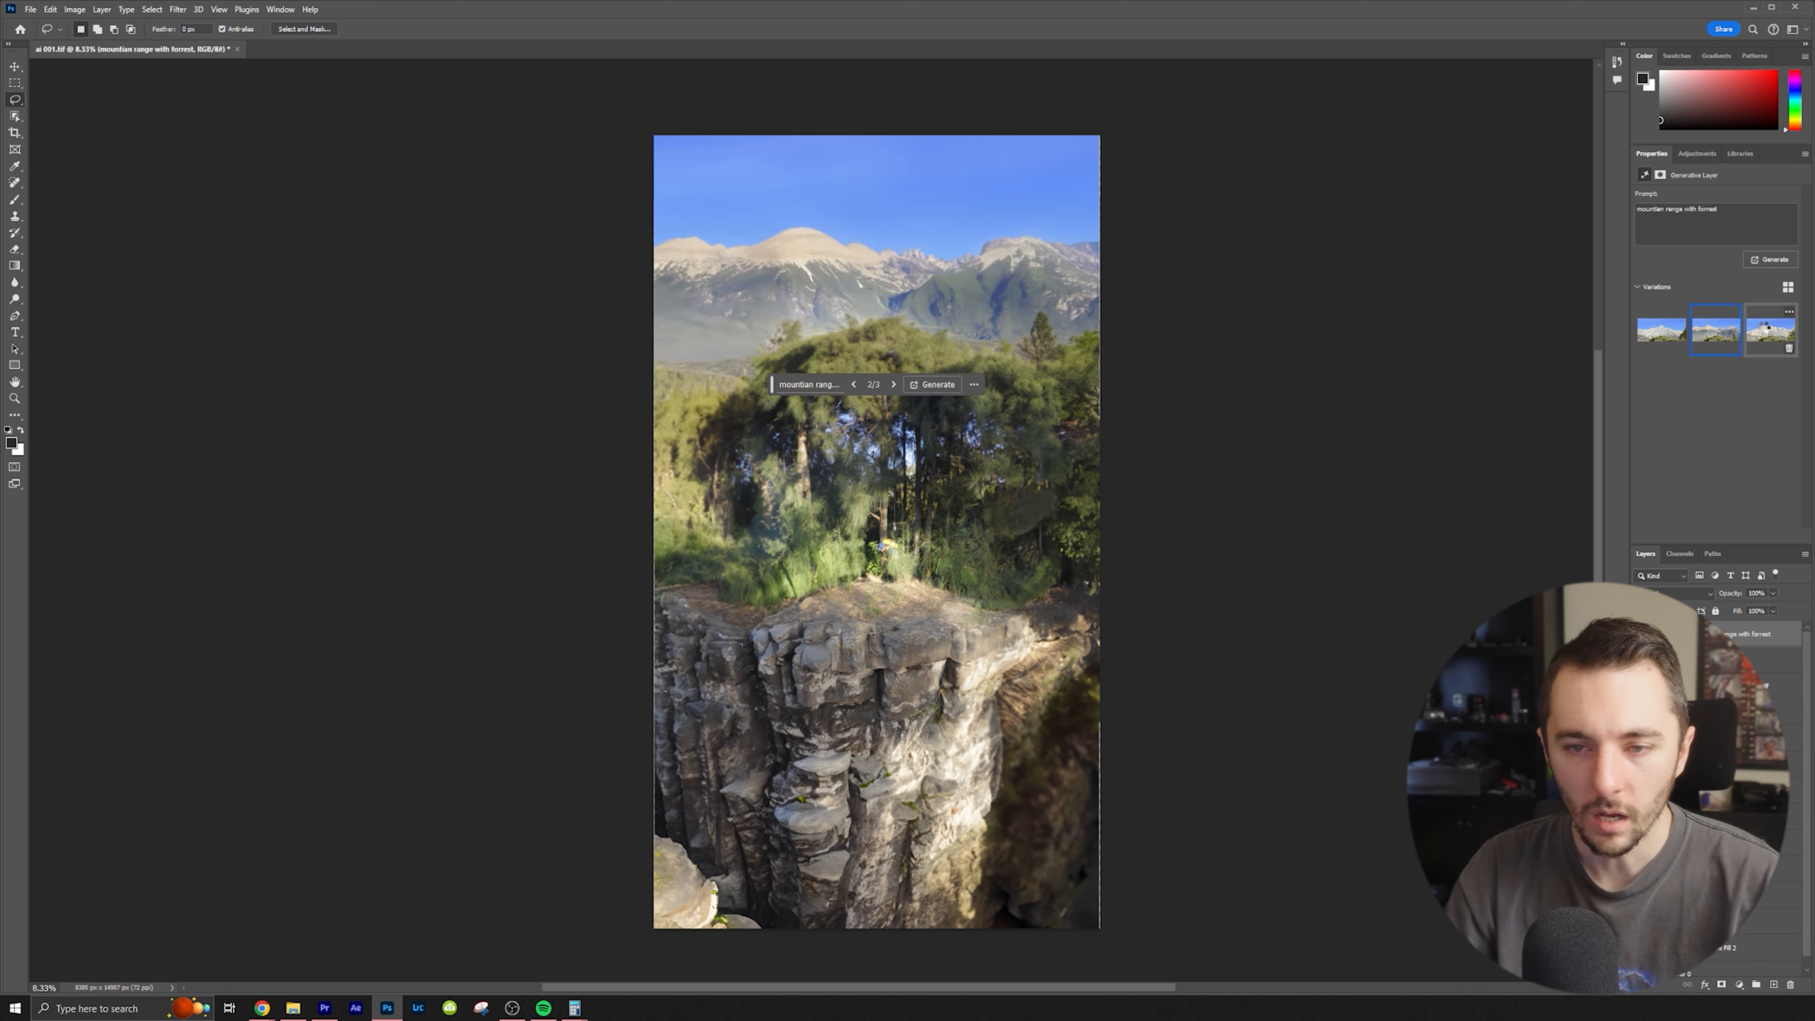
pyautogui.click(1765, 330)
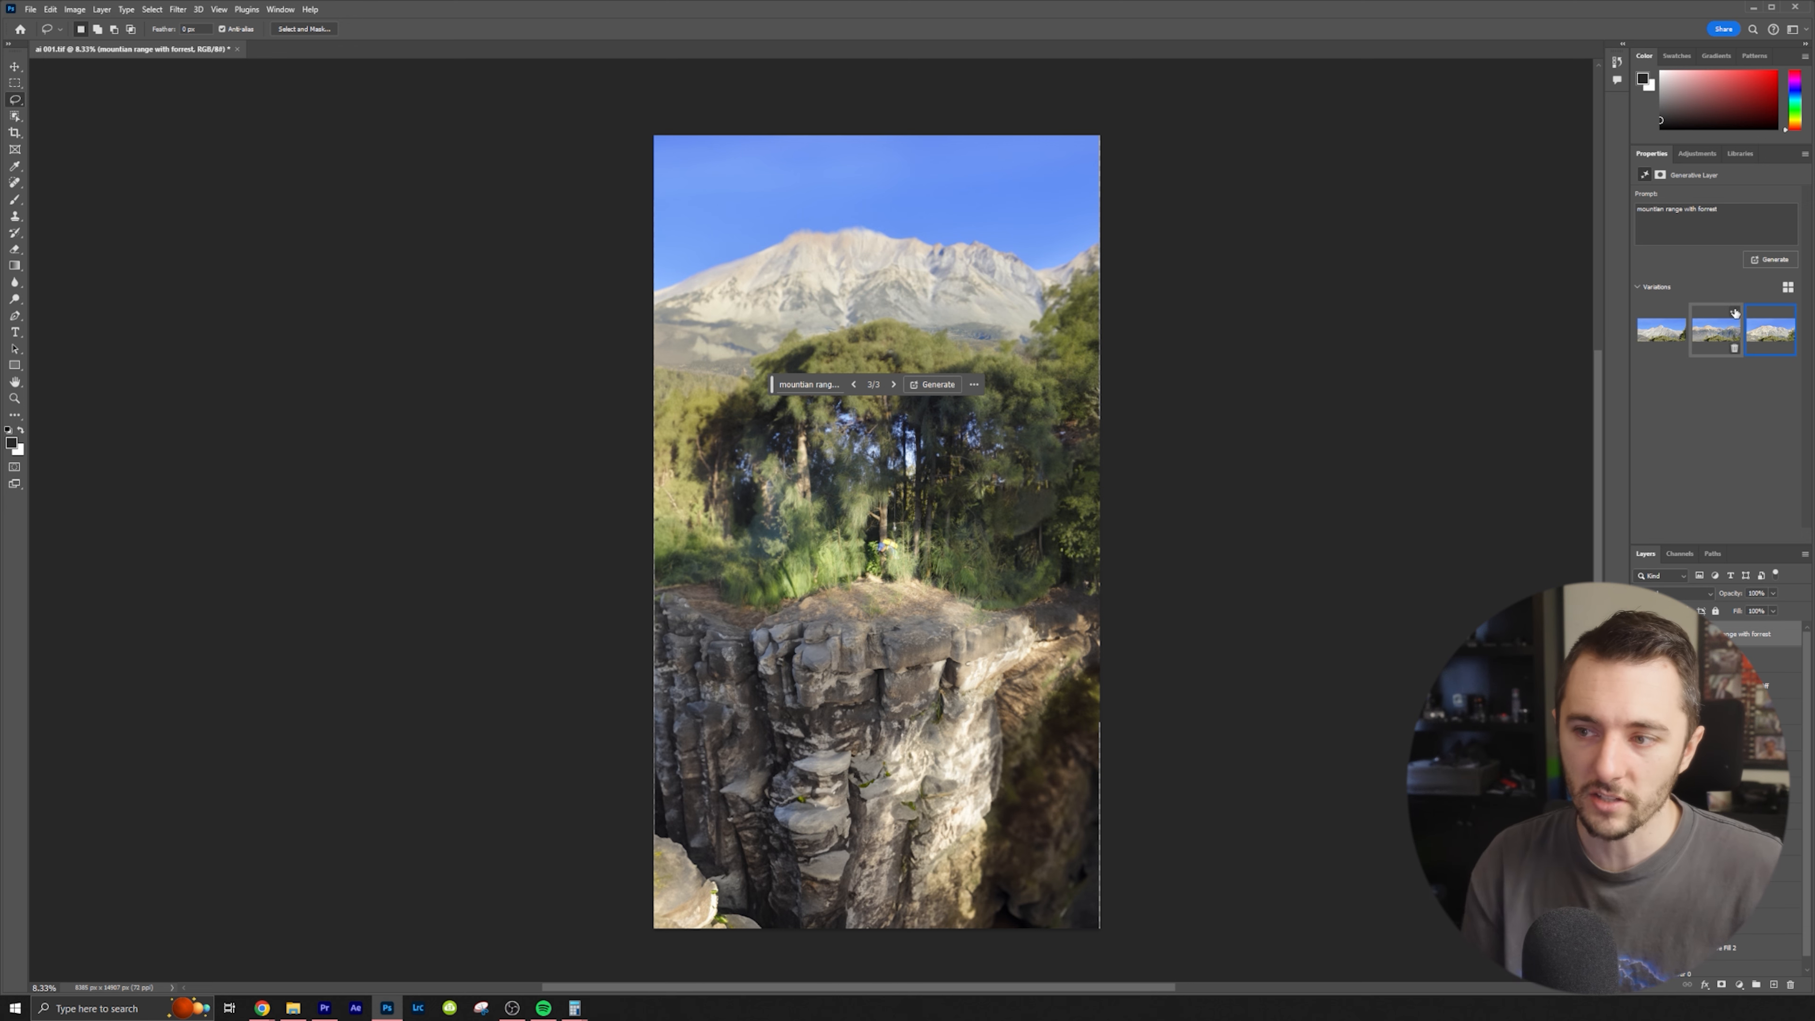
# Replace the mountain fill's prompt with one for a snow covered mountain and regenerate it
pyautogui.moveTo(1746, 221); pyautogui.dragTo(897, 120)
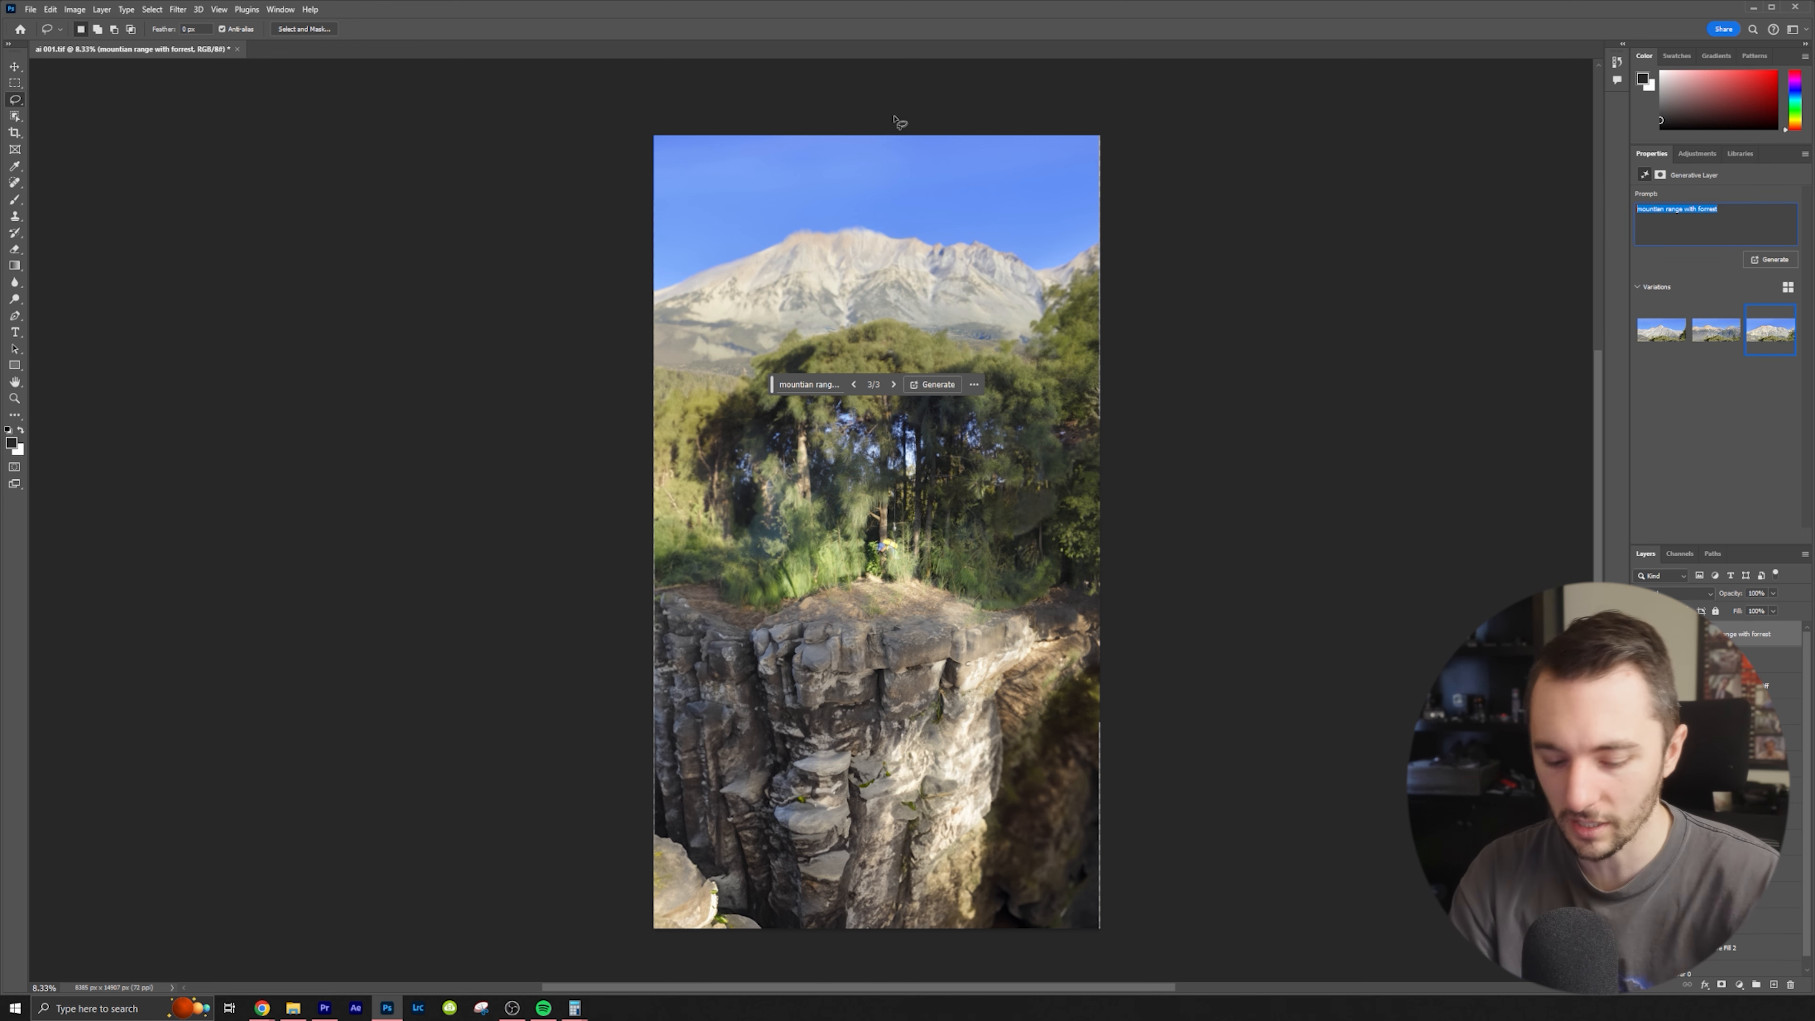
pyautogui.write('snow covere')
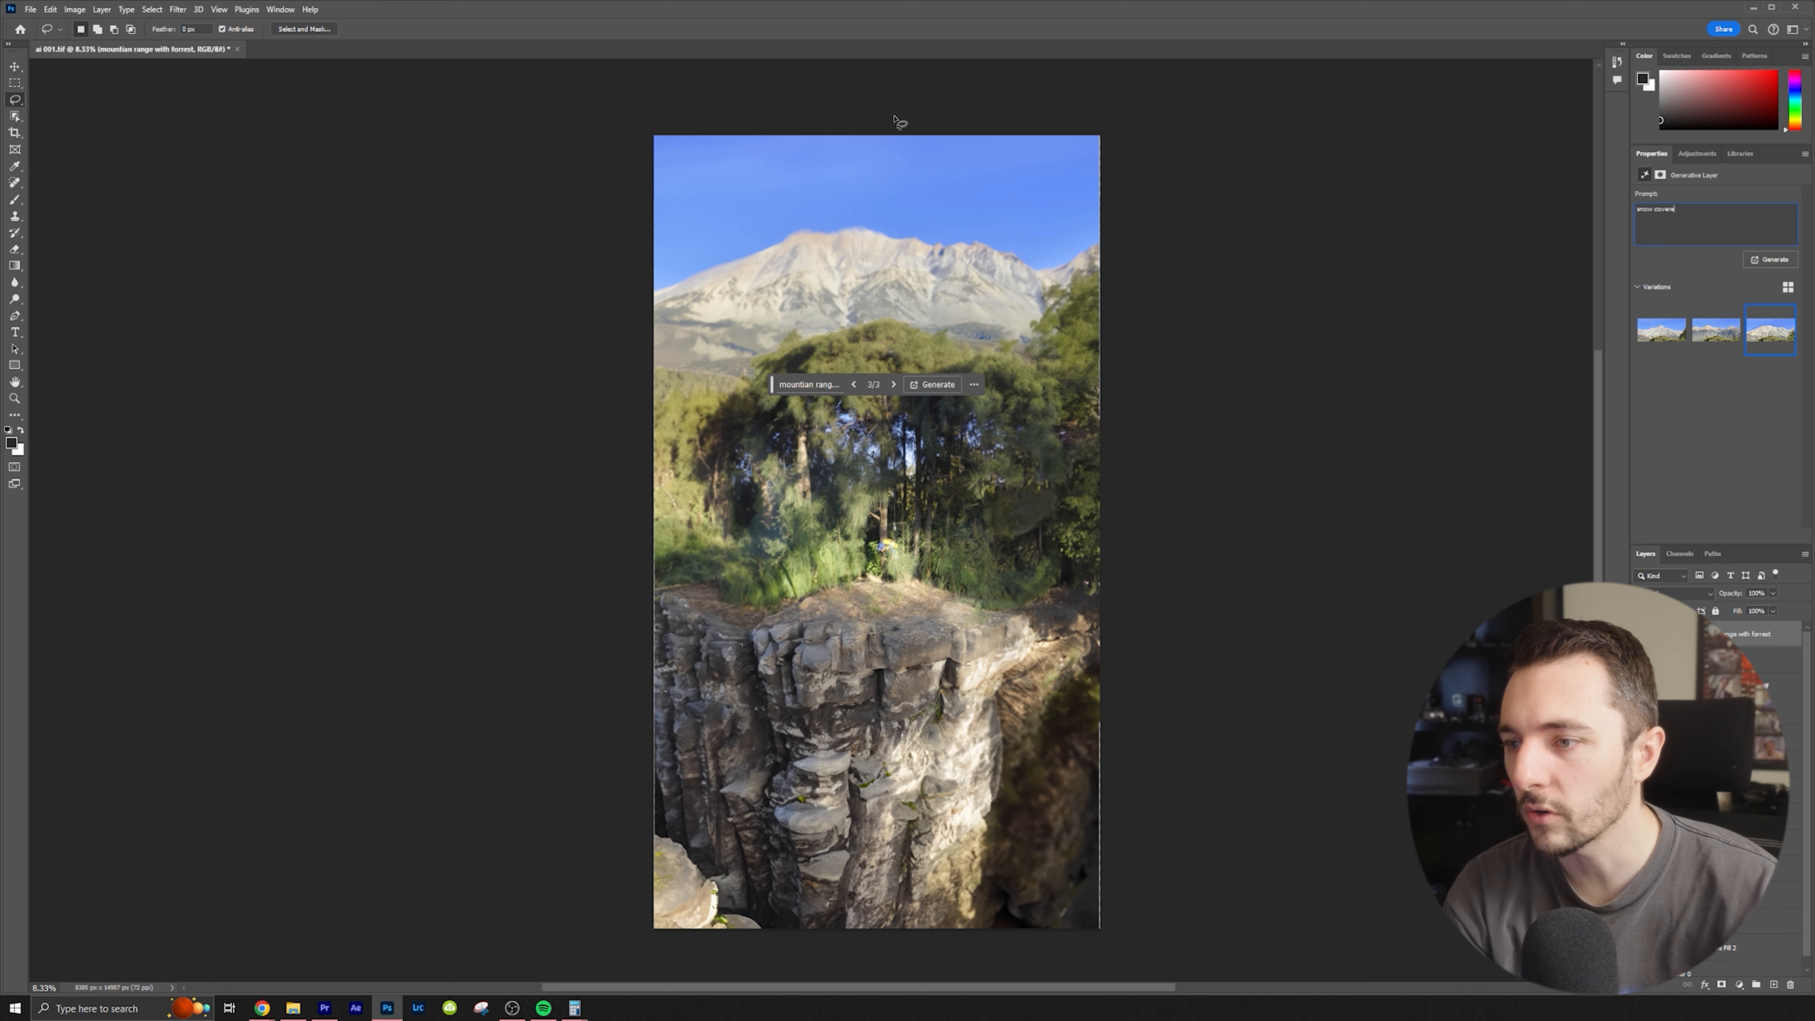
pyautogui.write('d mountian to')
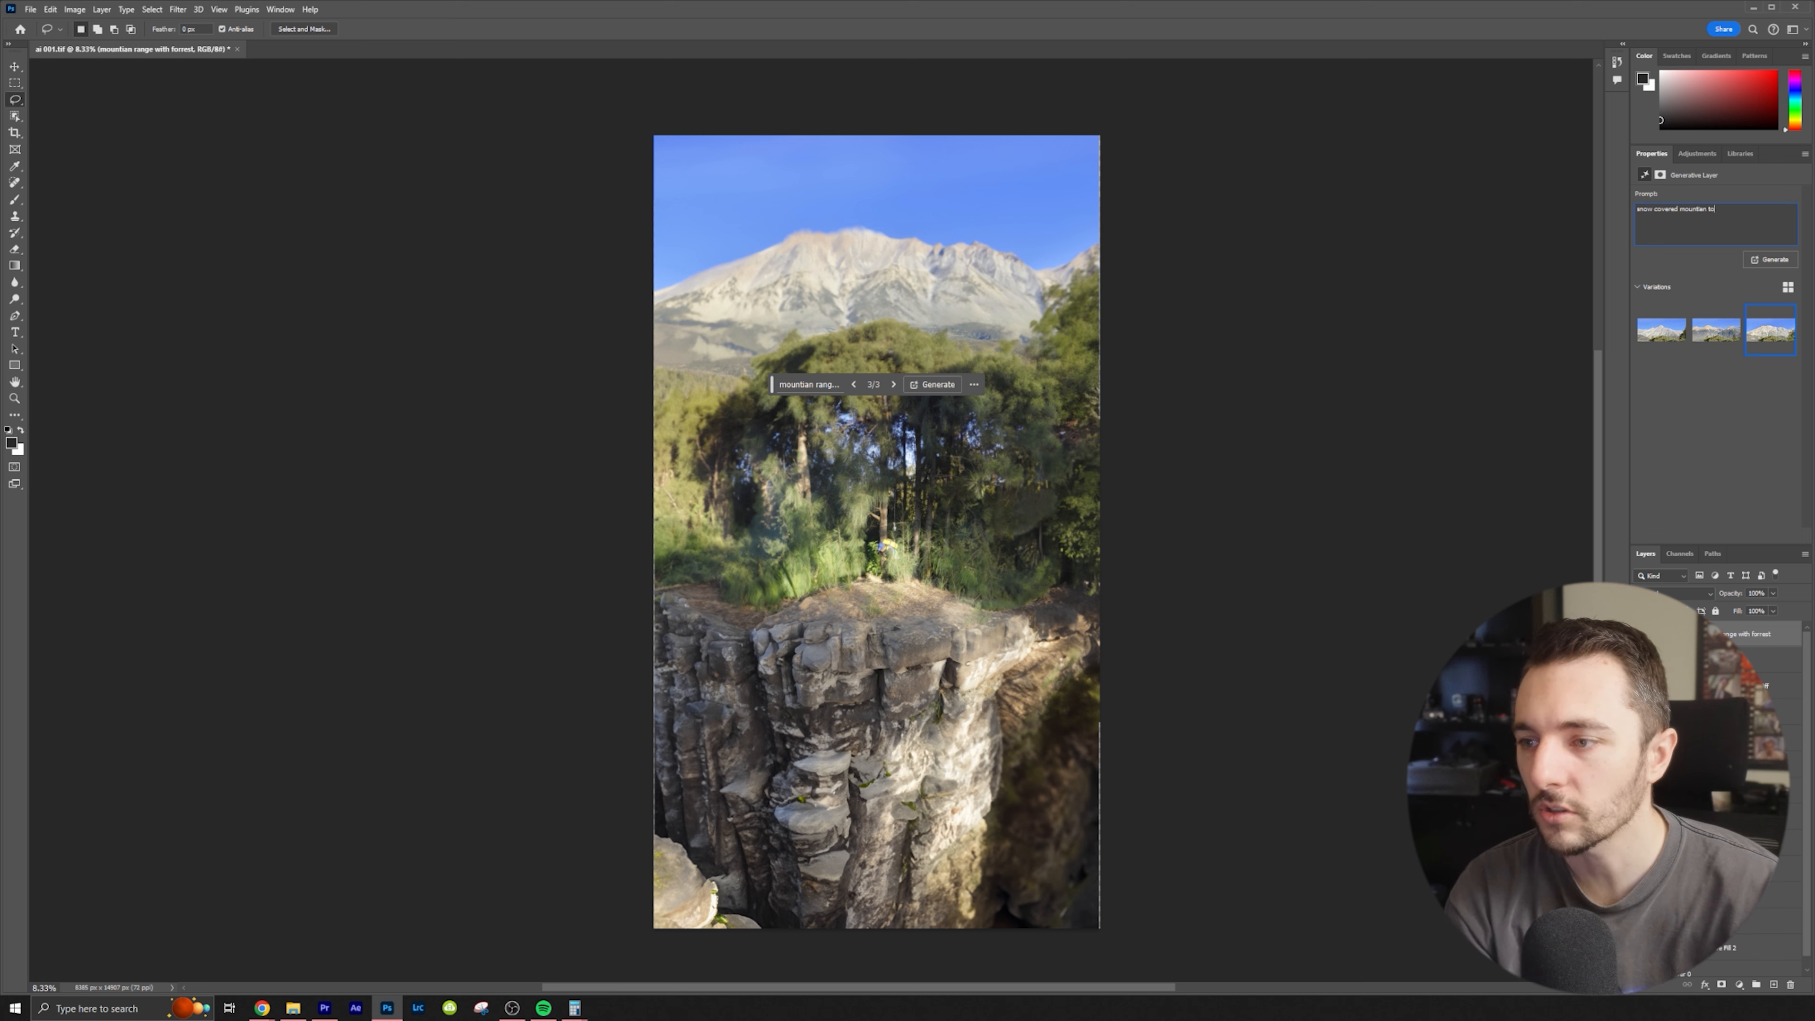
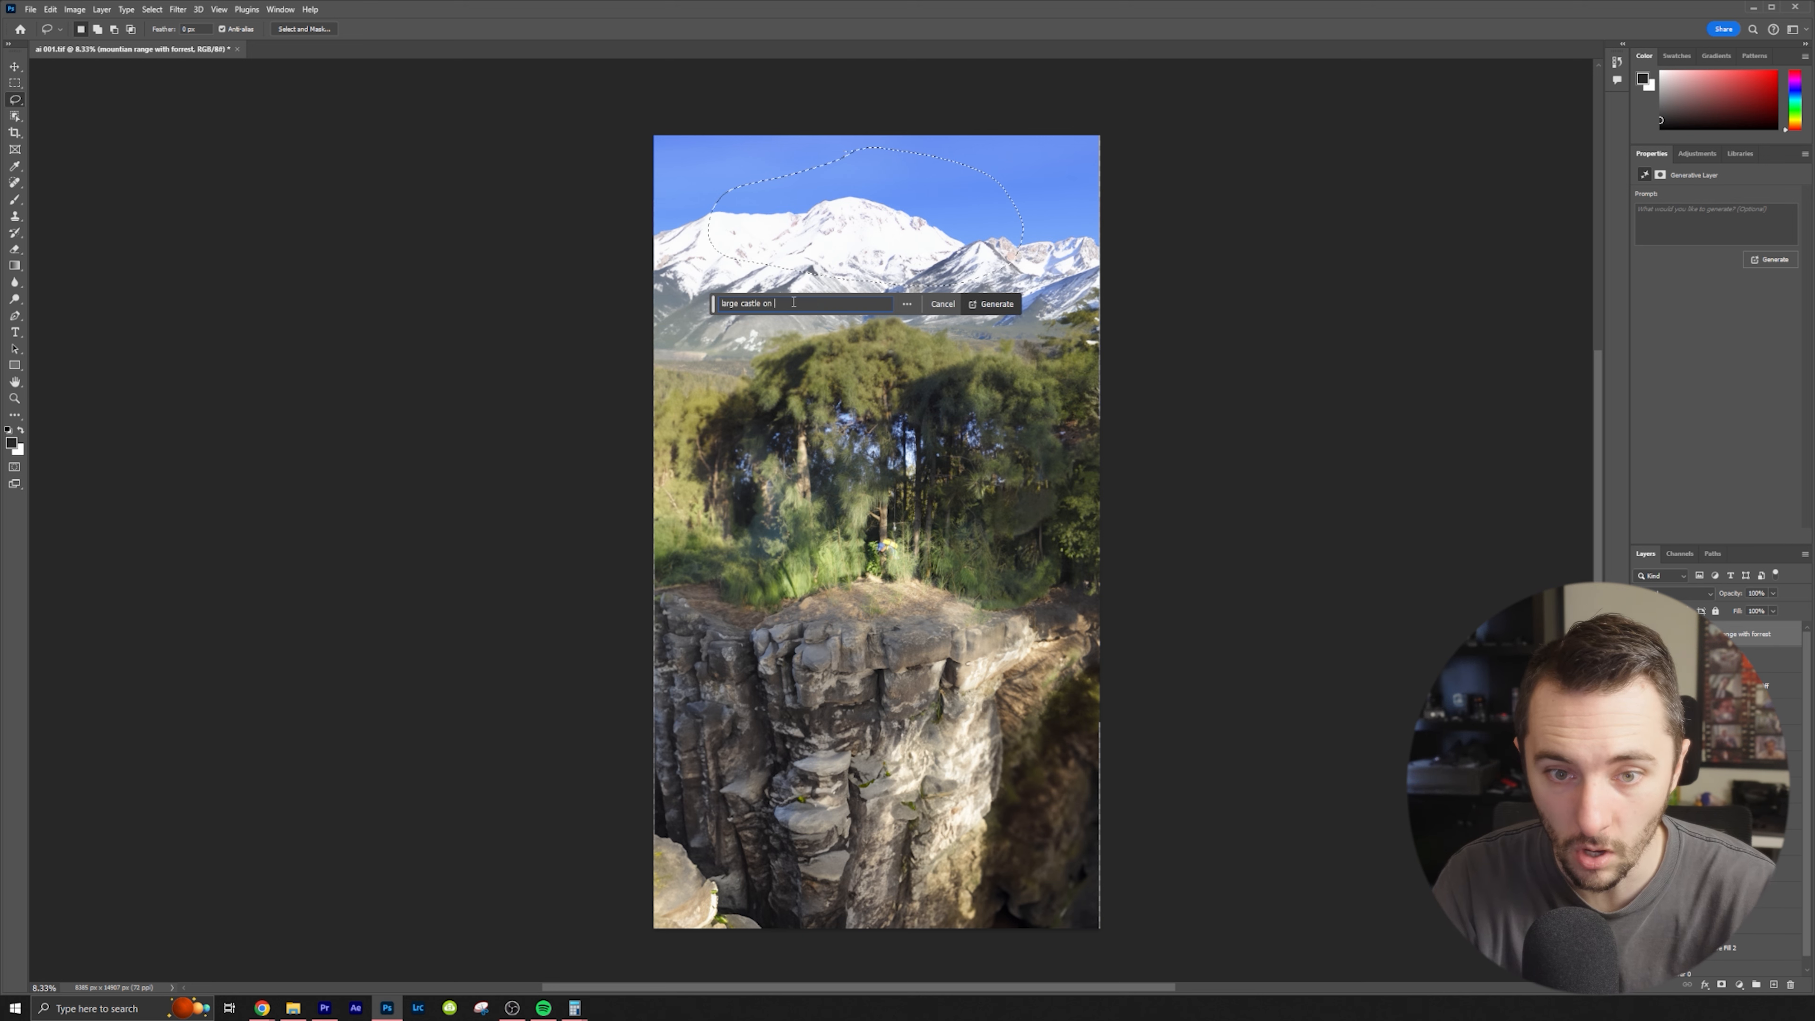
# Fill the lassoed area around the snowy peak using Generative Fill with the prompt "large castle on mountain"
pyautogui.write('arge castle on mountai')
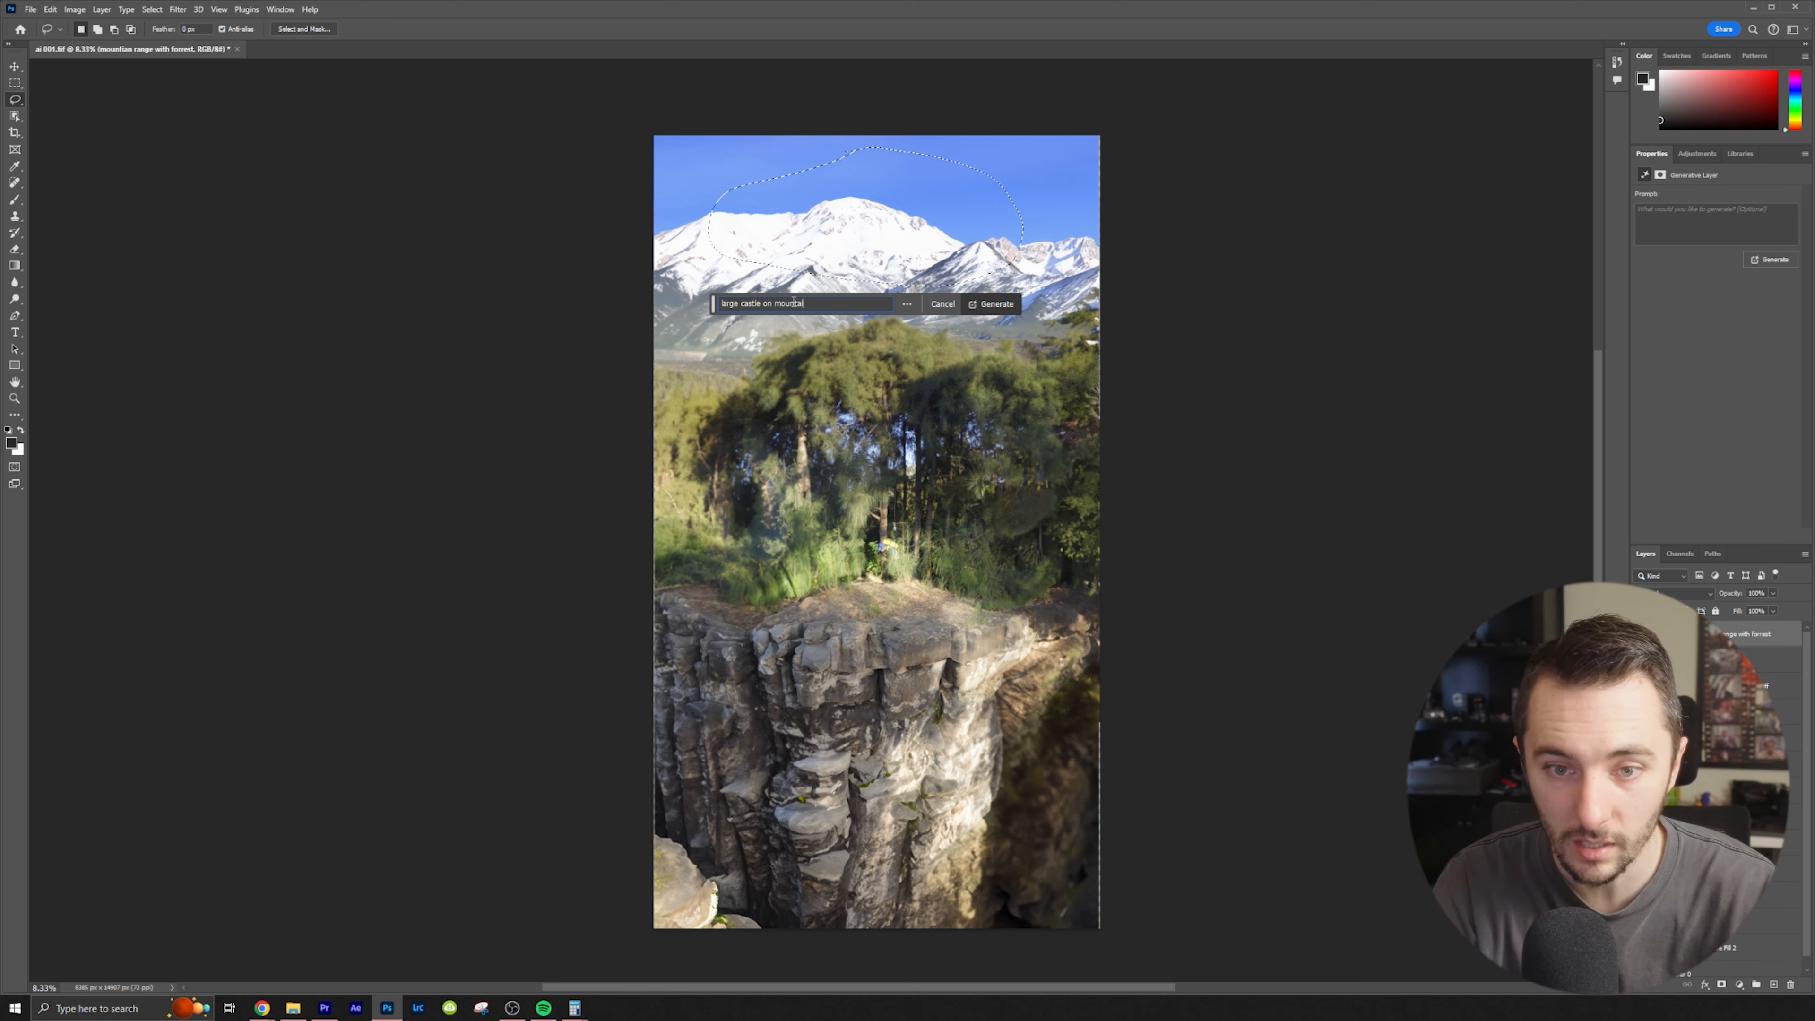
pyautogui.write('n')
pyautogui.press('Return')
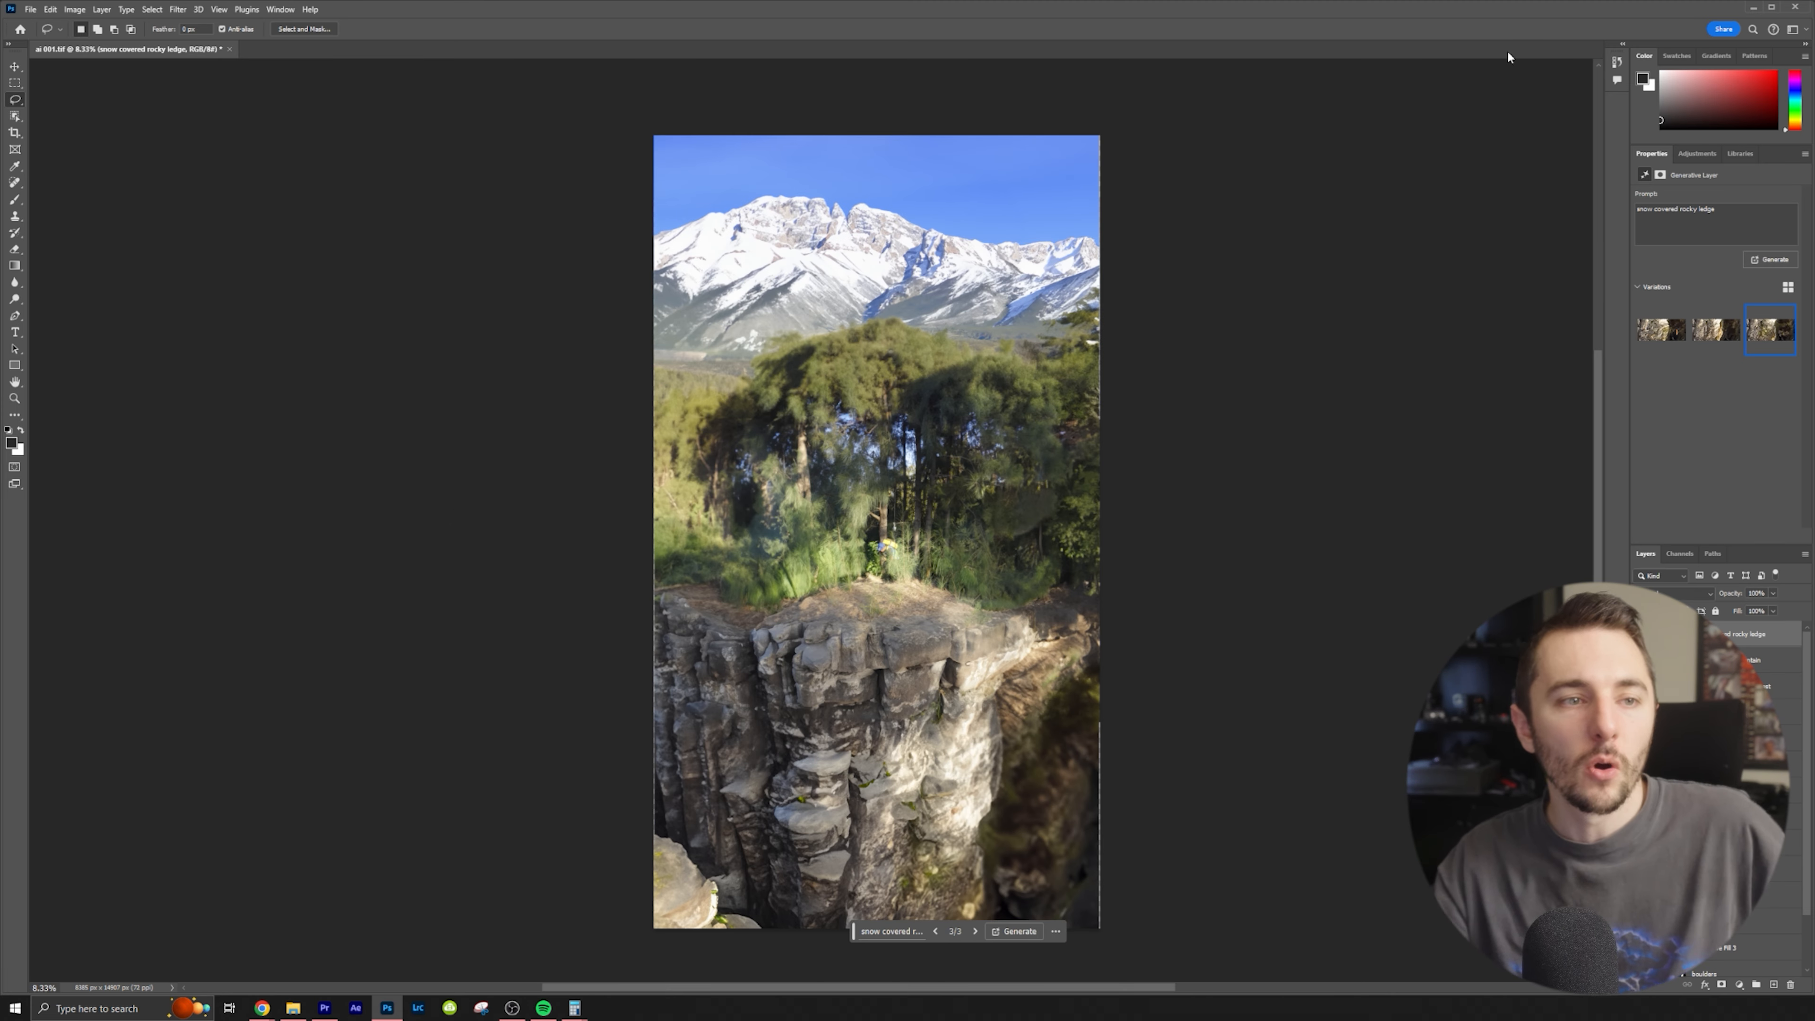
# Resize the whole image proportionally to a height of 10000 px and a width of 5625 px
pyautogui.click(75, 10)
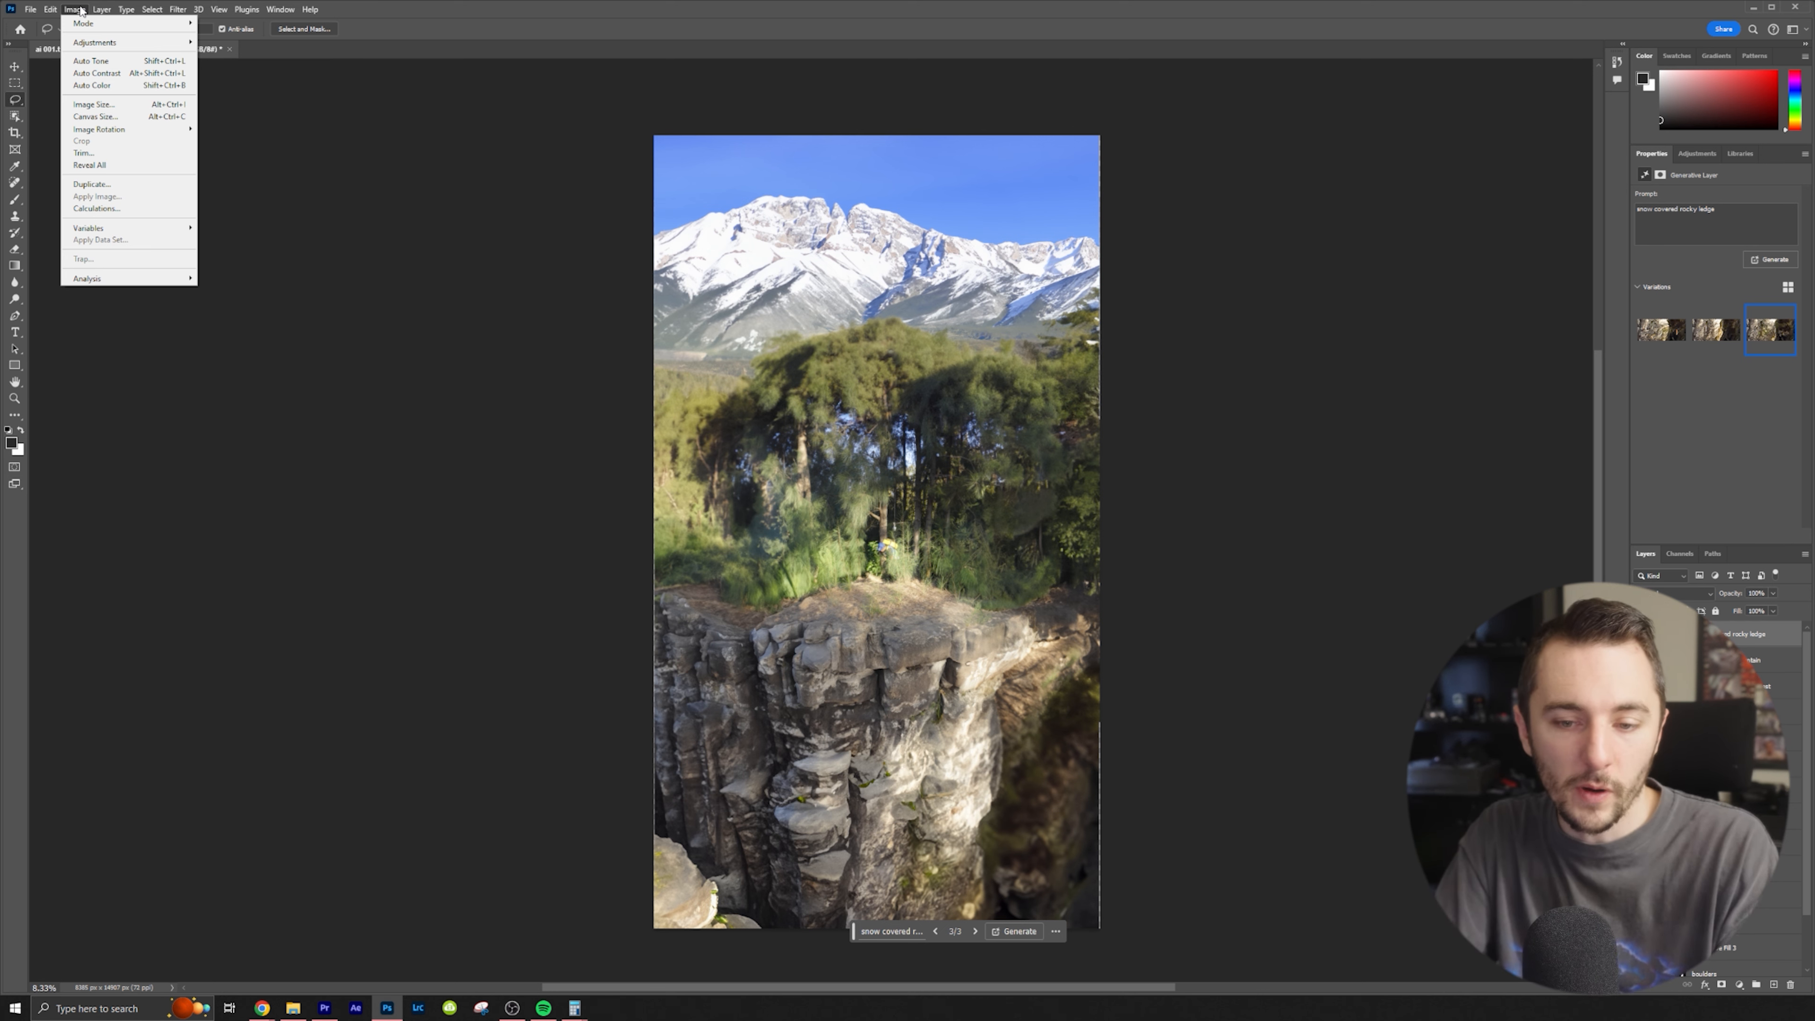
pyautogui.click(138, 109)
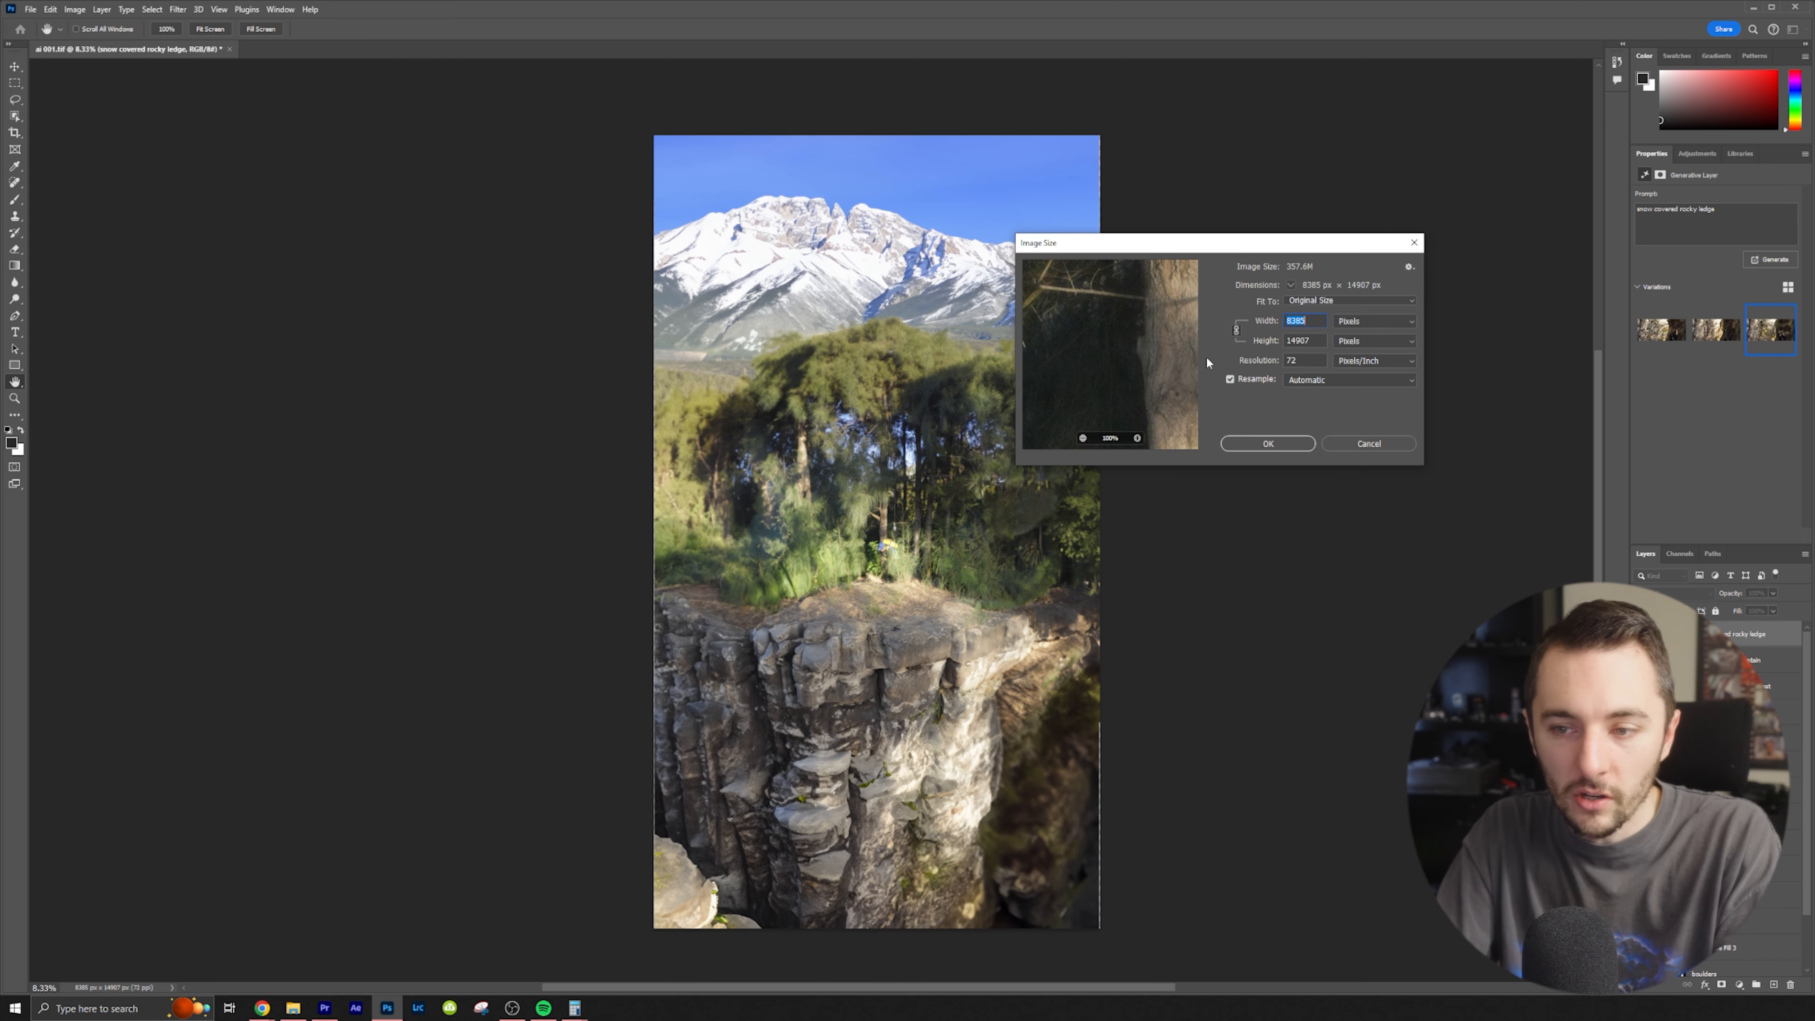
pyautogui.doubleClick(1318, 343)
pyautogui.write('10000')
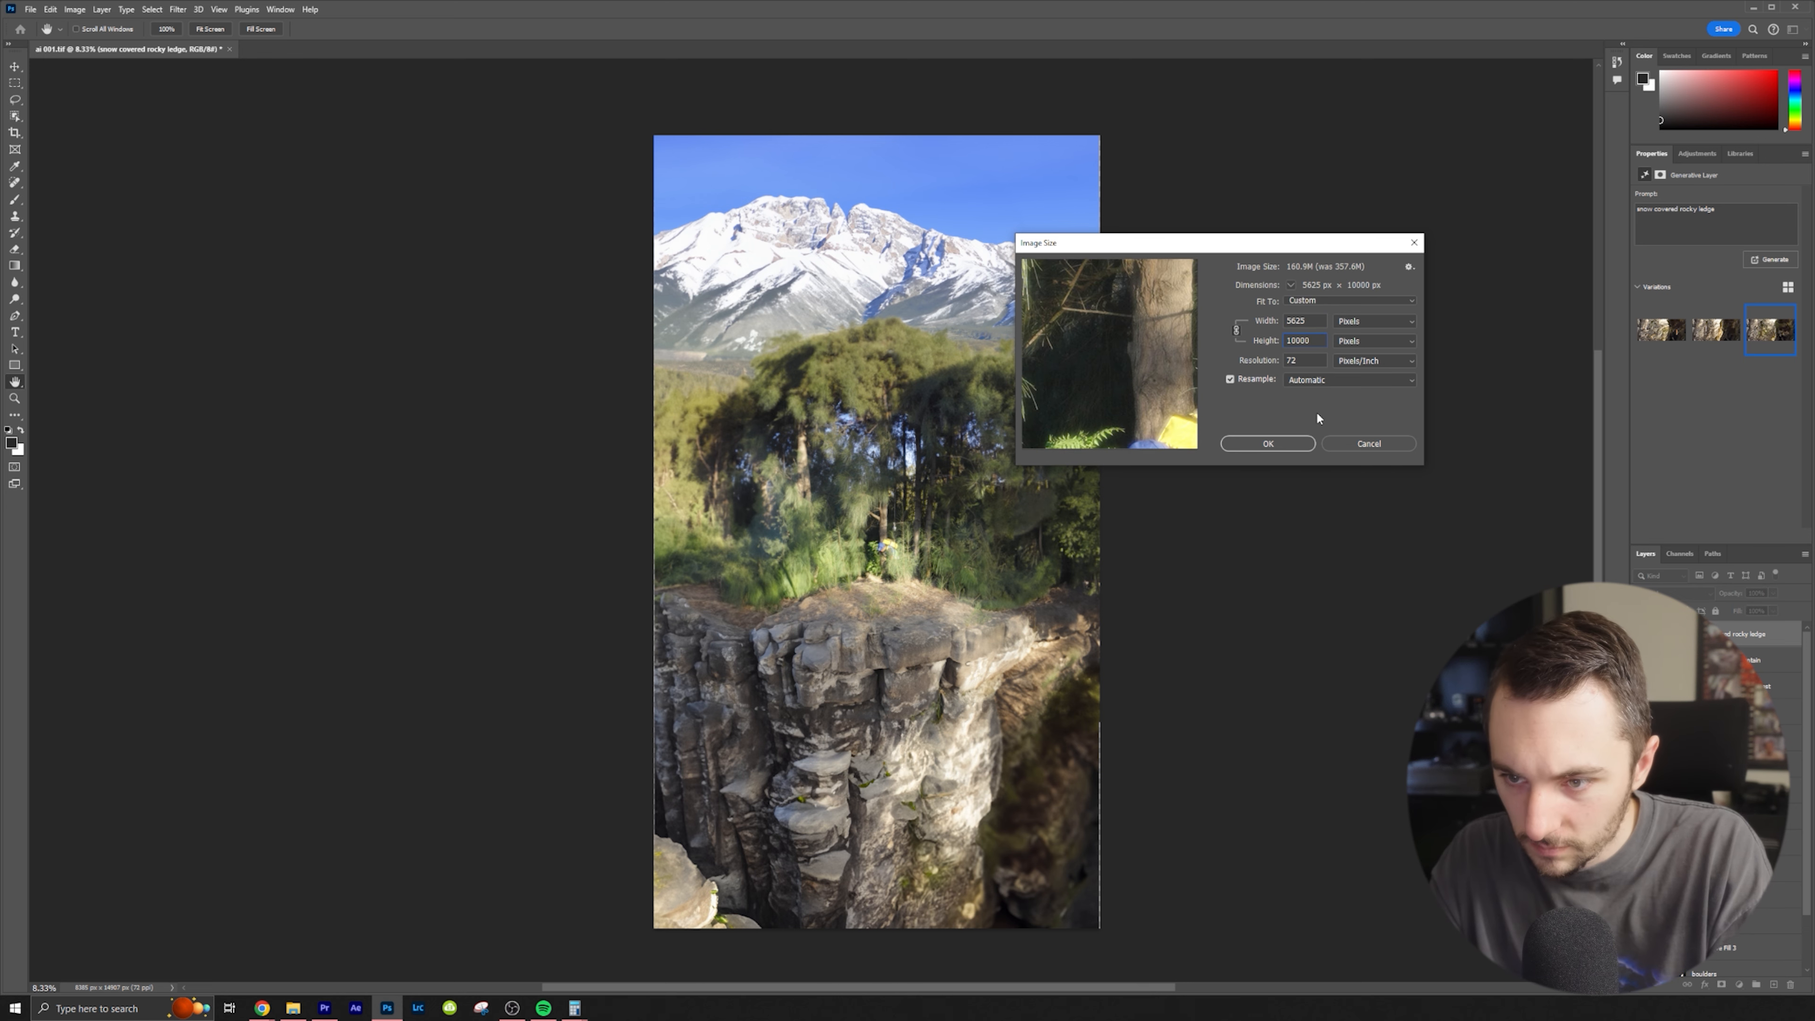
pyautogui.doubleClick(1297, 341)
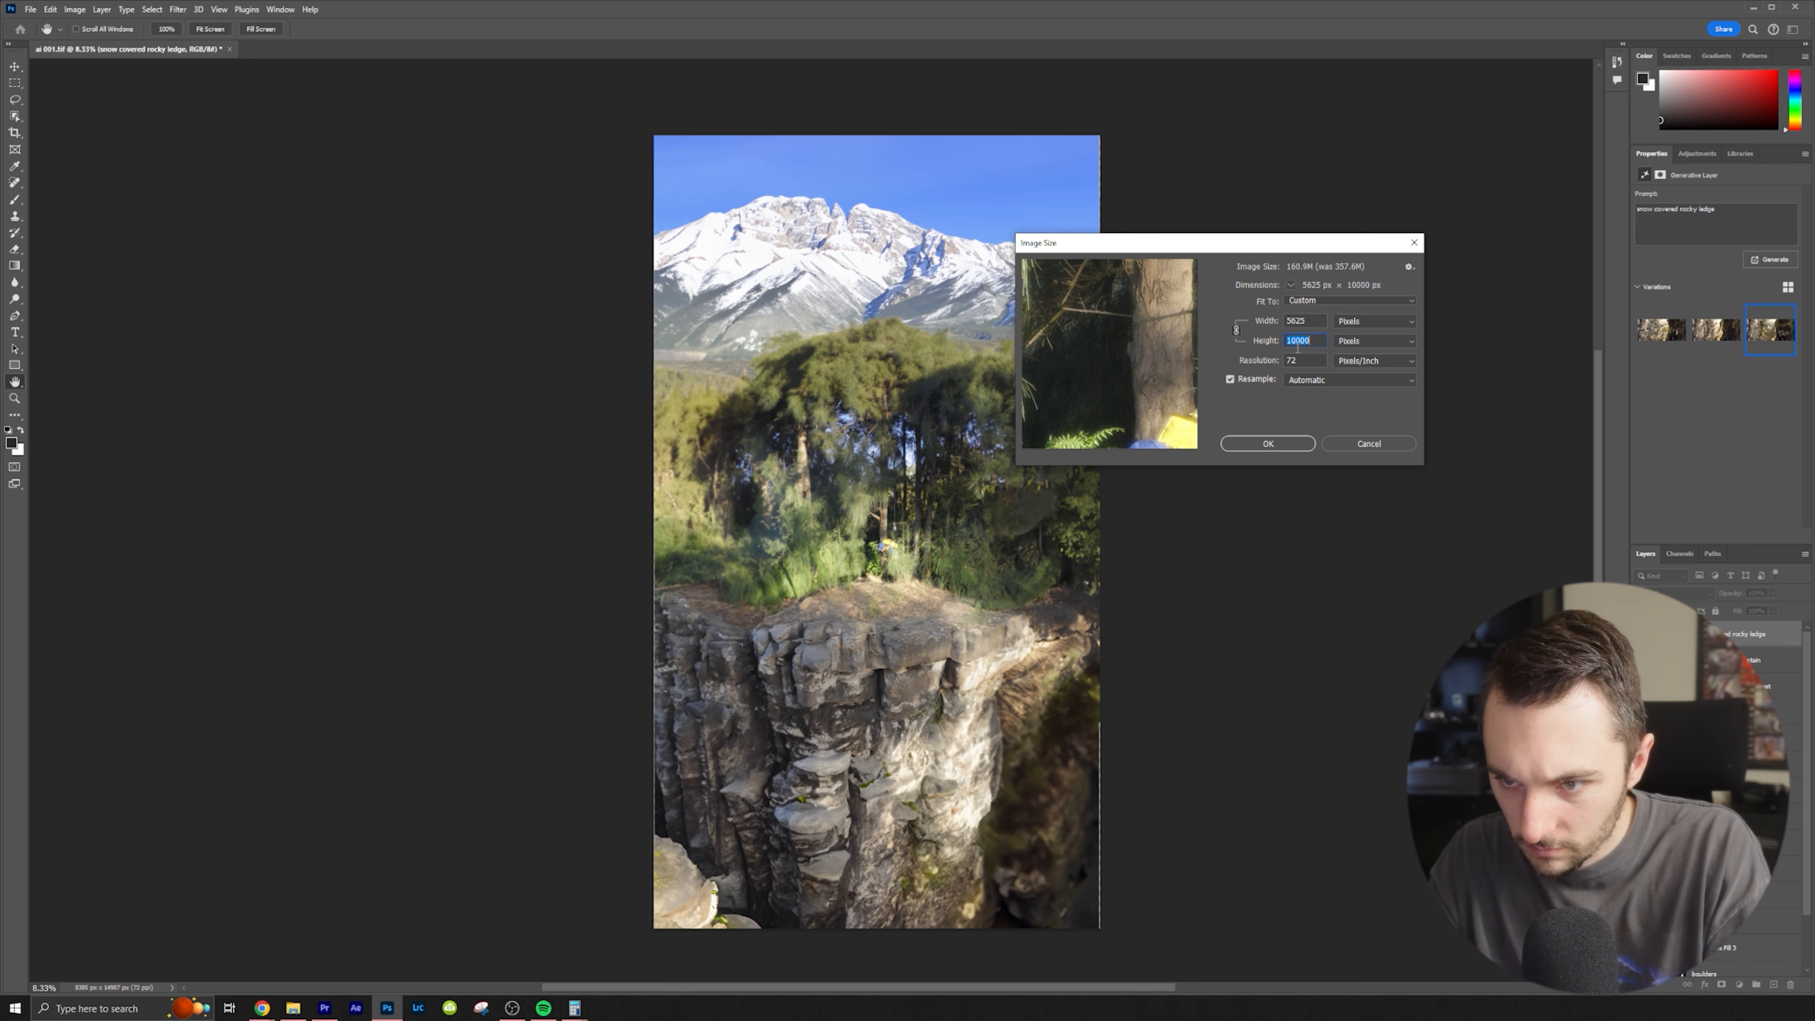
pyautogui.click(1275, 443)
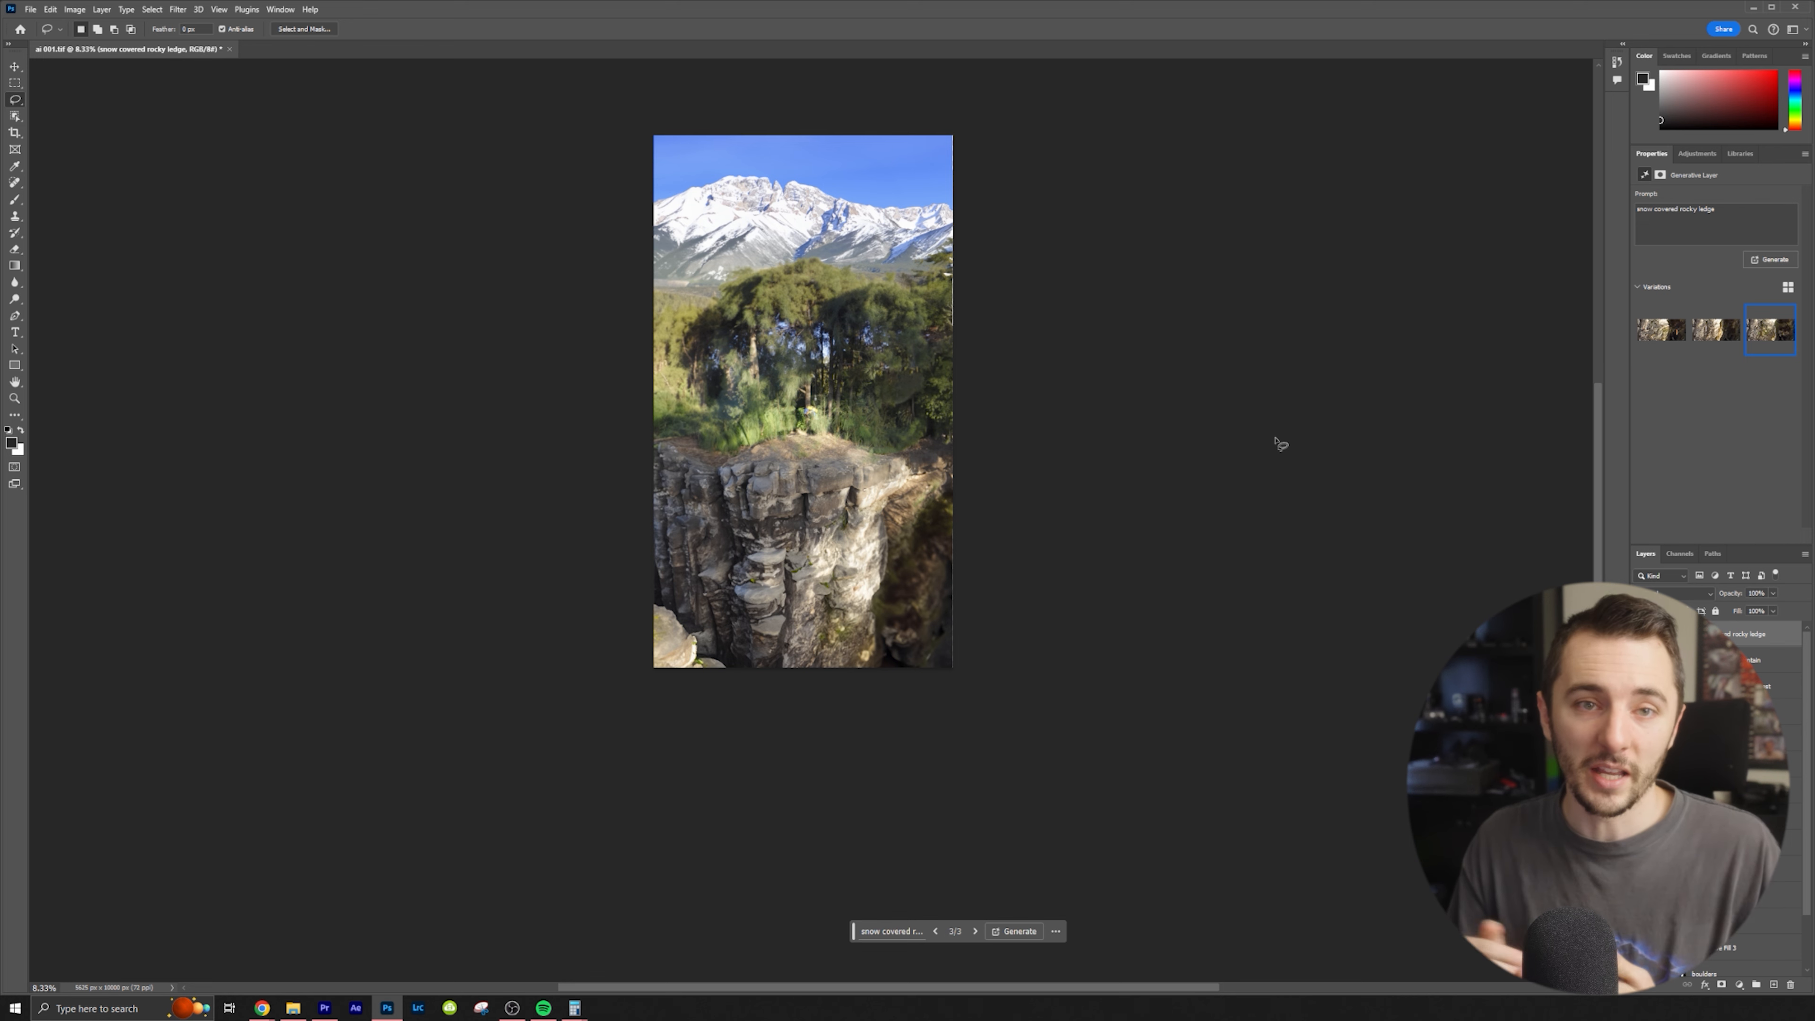
# Check the resized scene around the hiker up close and save the image with Save As
pyautogui.hotkey('ctrl', '+')
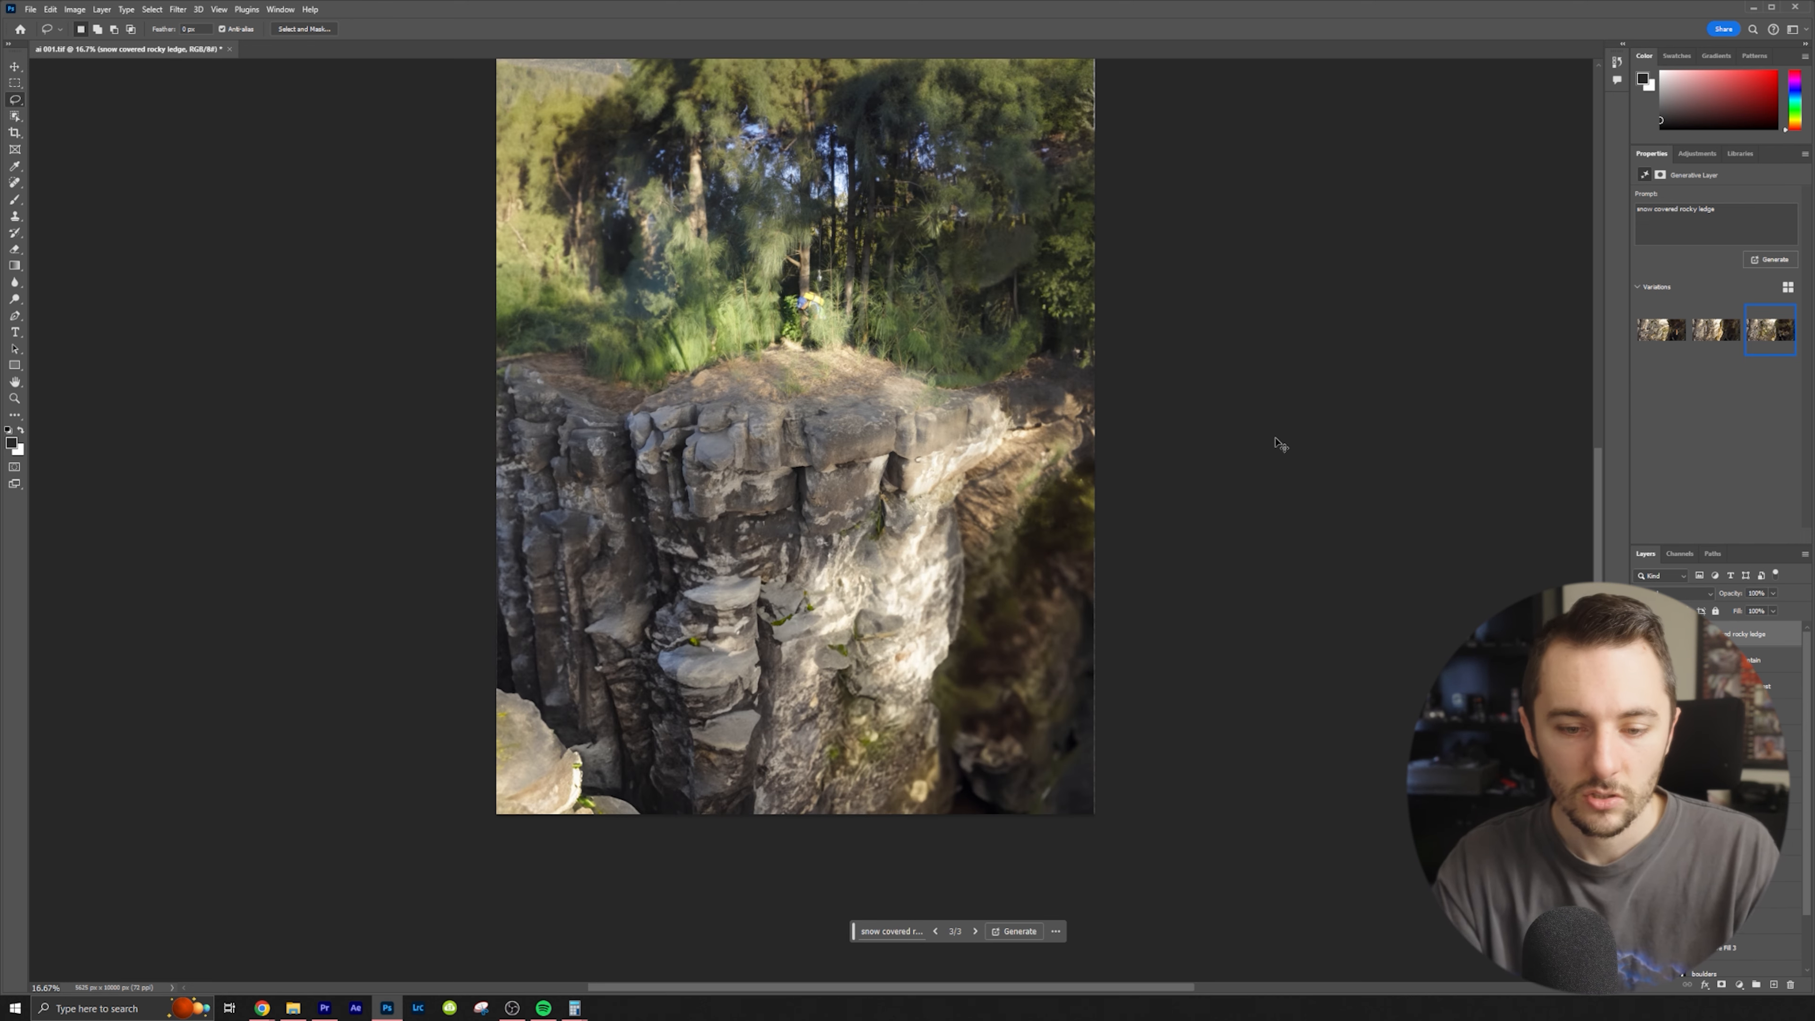
pyautogui.hotkey('ctrl', '-')
pyautogui.moveTo(870, 323); pyautogui.dragTo(965, 439)
pyautogui.hotkey('ctrl', 'shift', 's')
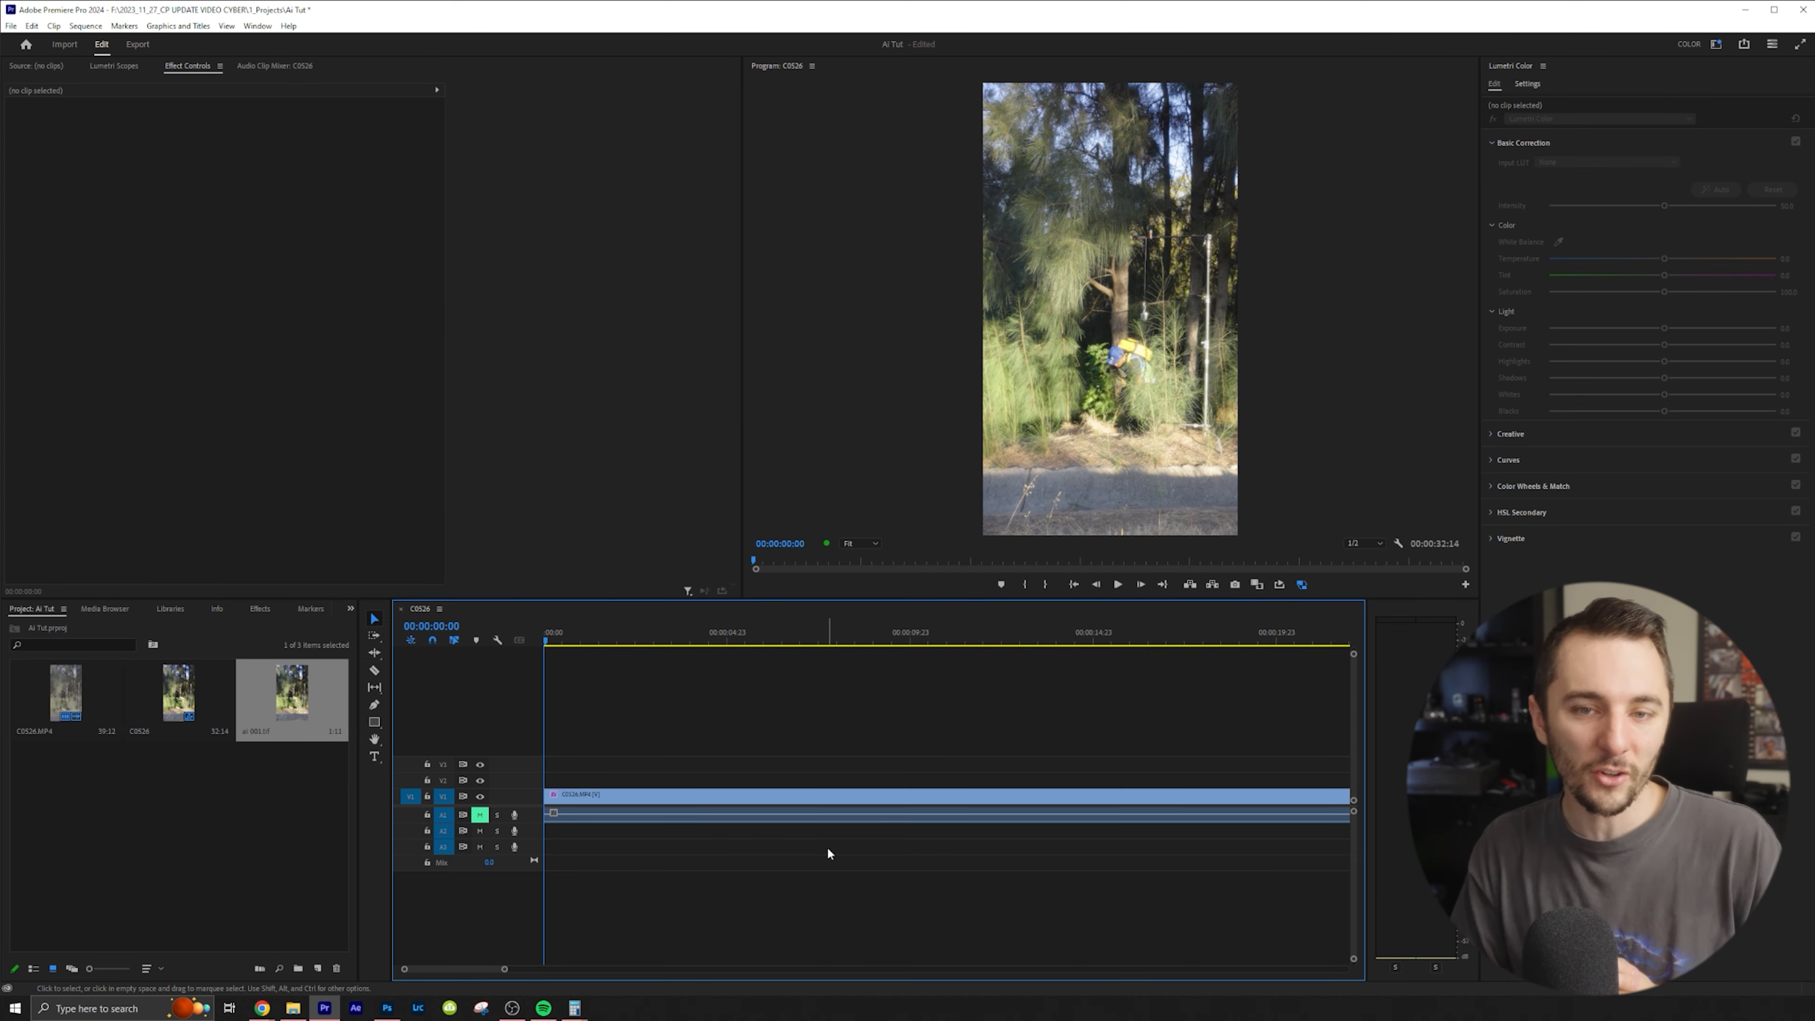
# Switch to Premiere Pro and replace the C0526.MP4 timeline clip with an After Effects composition
pyautogui.click(747, 794)
pyautogui.rightClick(743, 796)
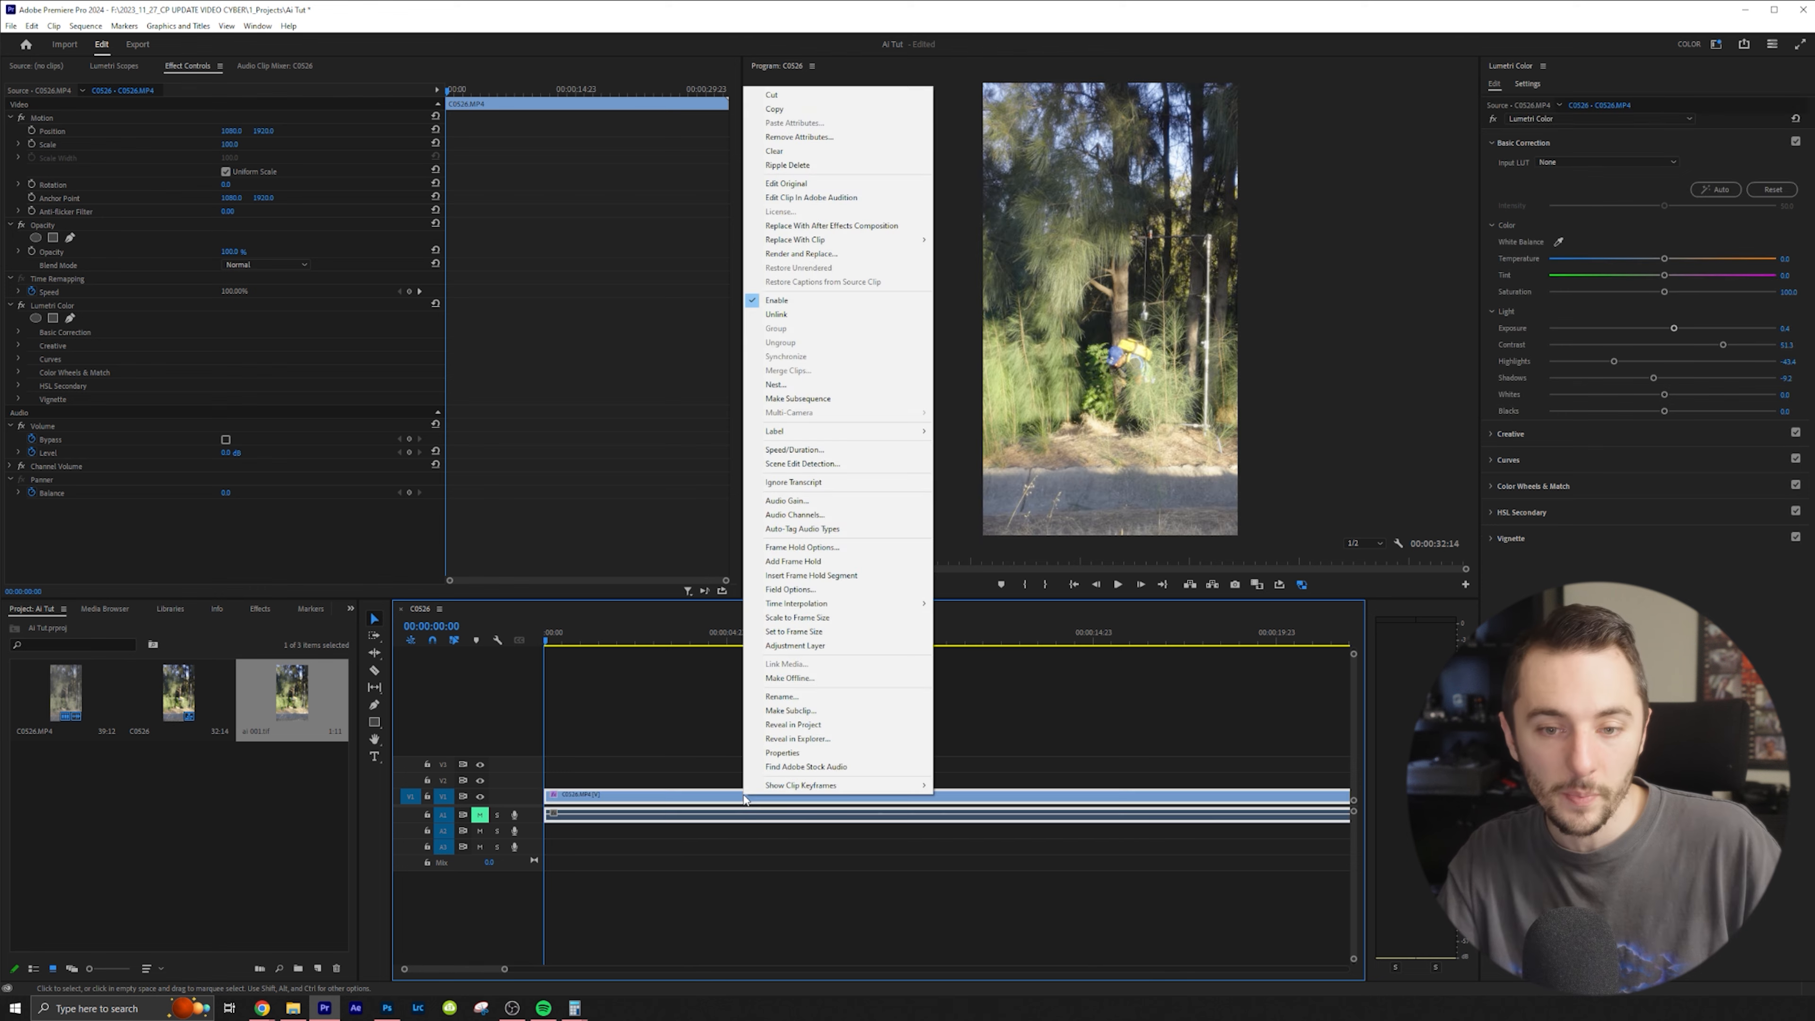
pyautogui.click(870, 227)
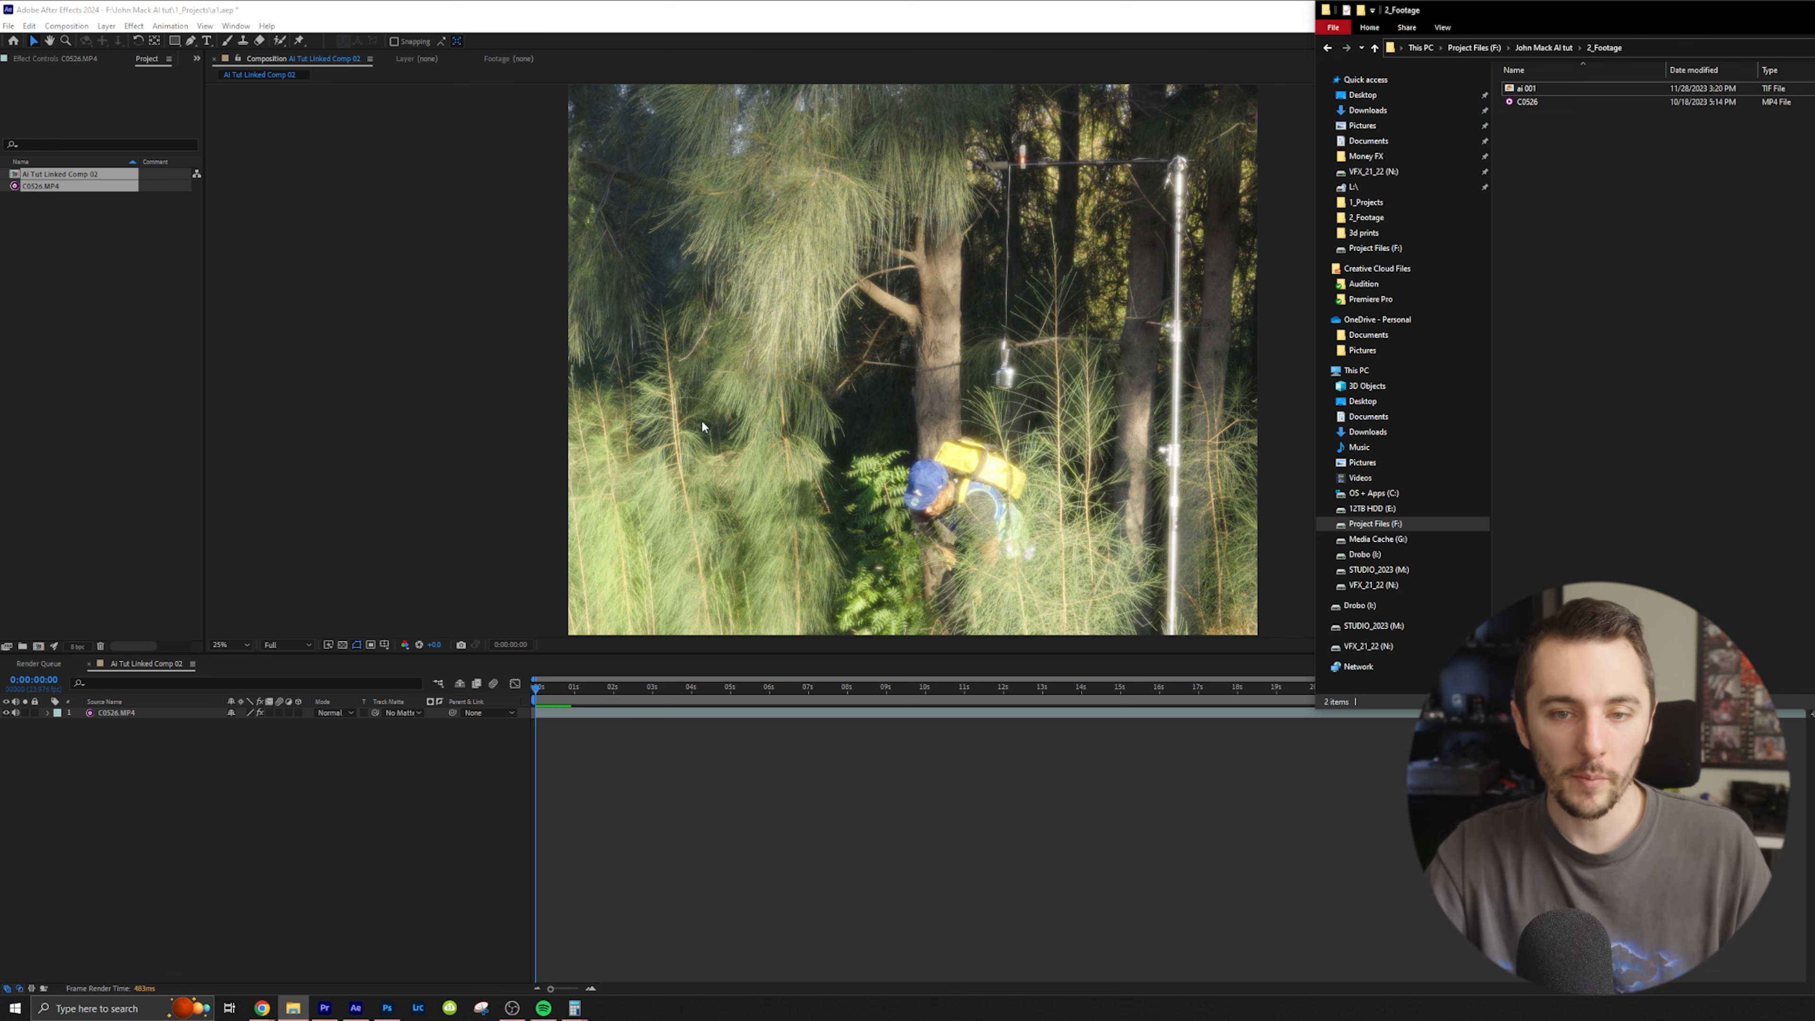
# Bring the whole frame of the linked After Effects composition into view and scrub the footage to 0:00:18:10
pyautogui.scroll(-3, 837, 506)
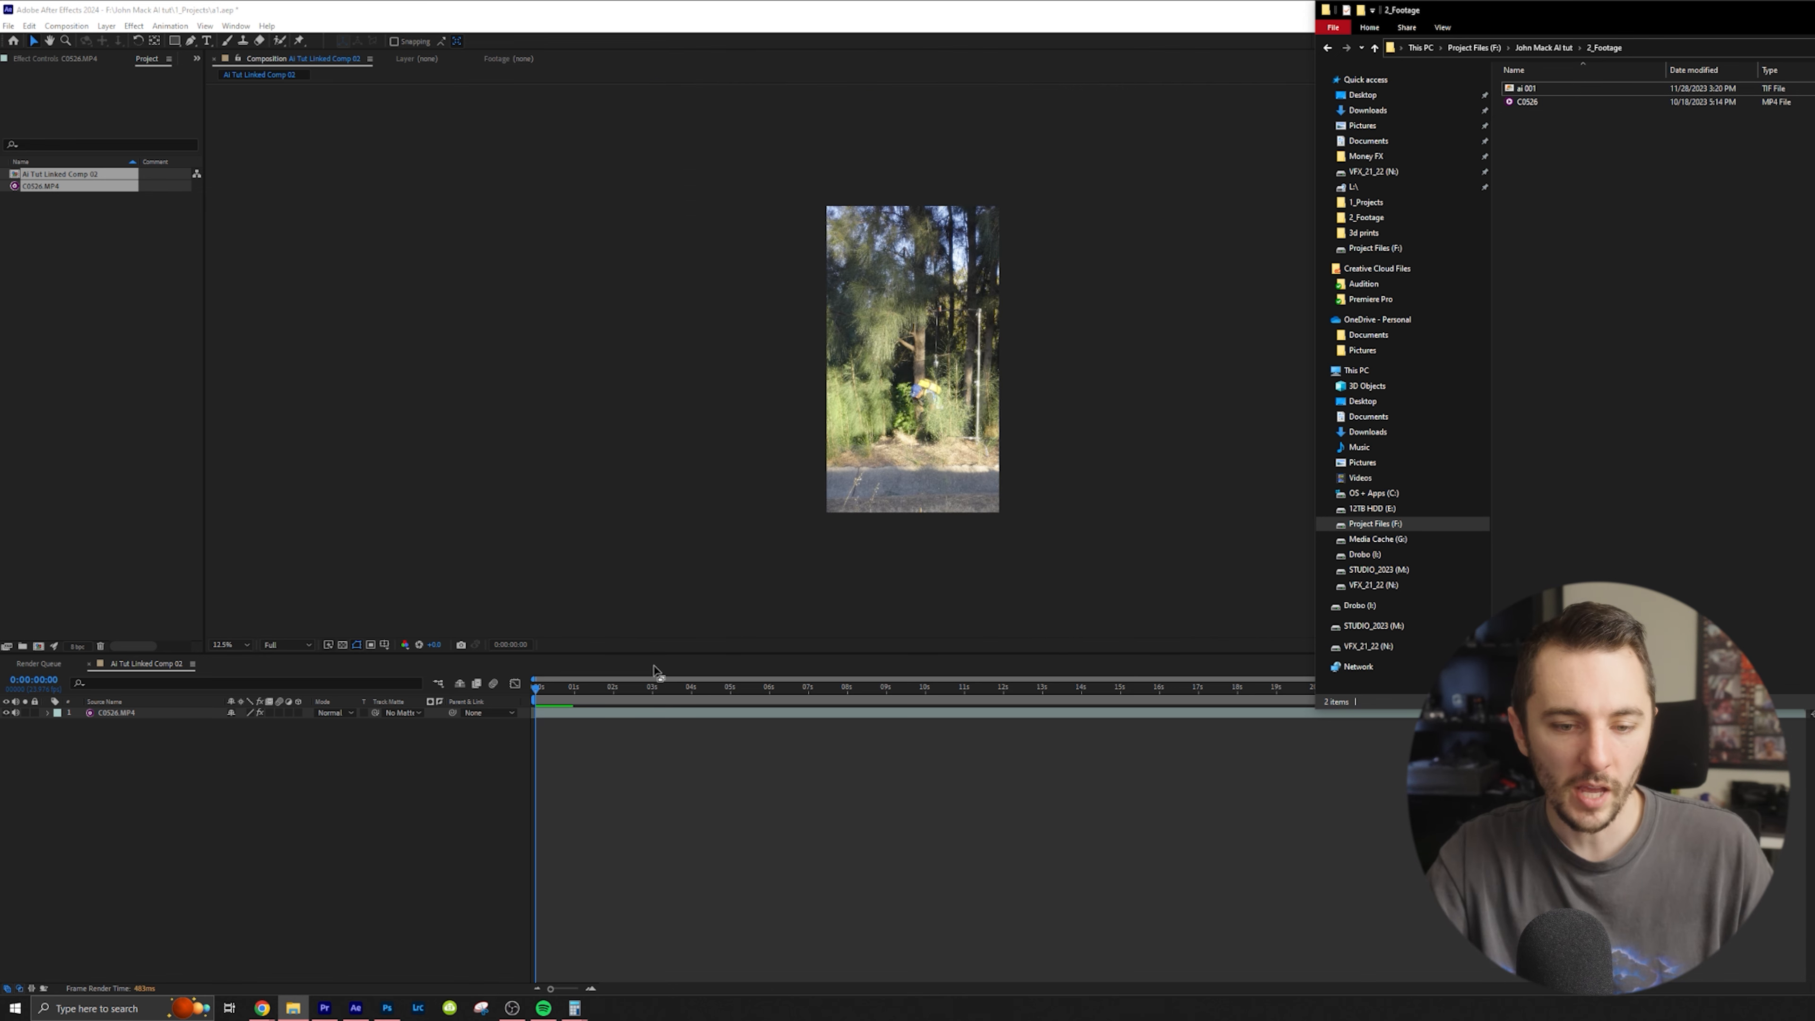
pyautogui.click(611, 693)
pyautogui.moveTo(611, 694); pyautogui.dragTo(1253, 743)
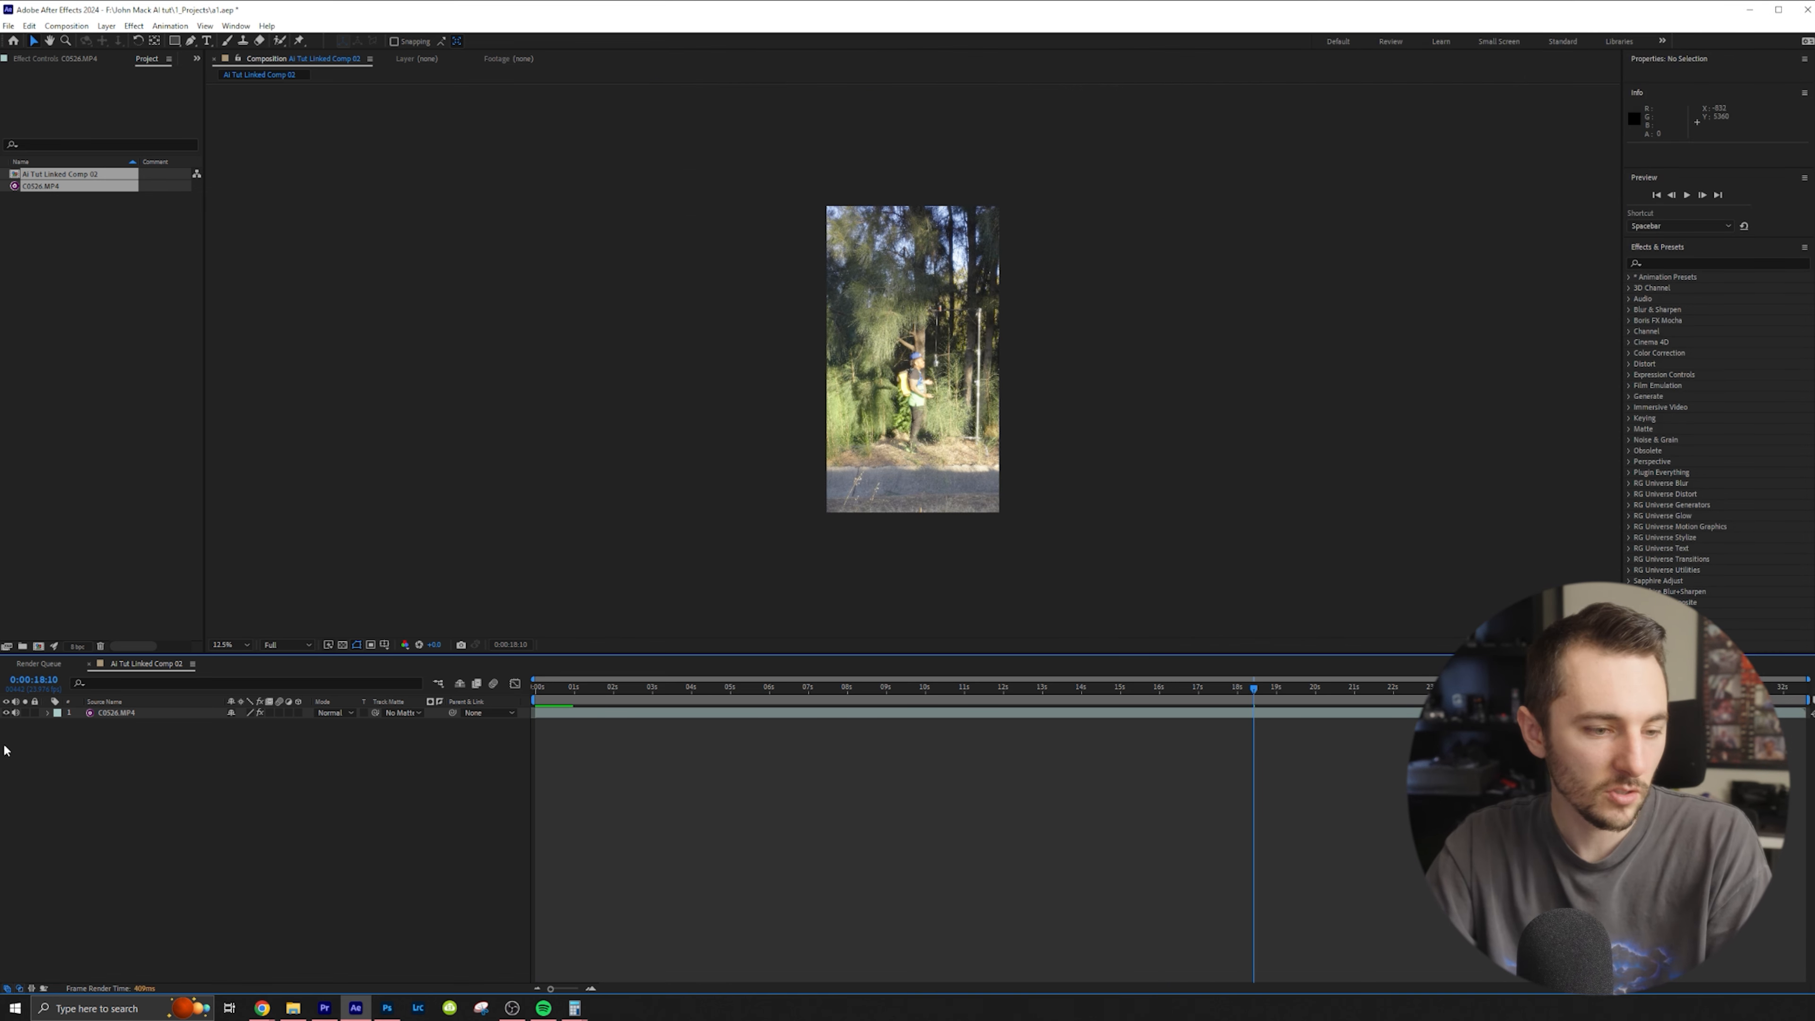
# Import ai 001.png from the project's graphics folder into the After Effects project
pyautogui.click(294, 1007)
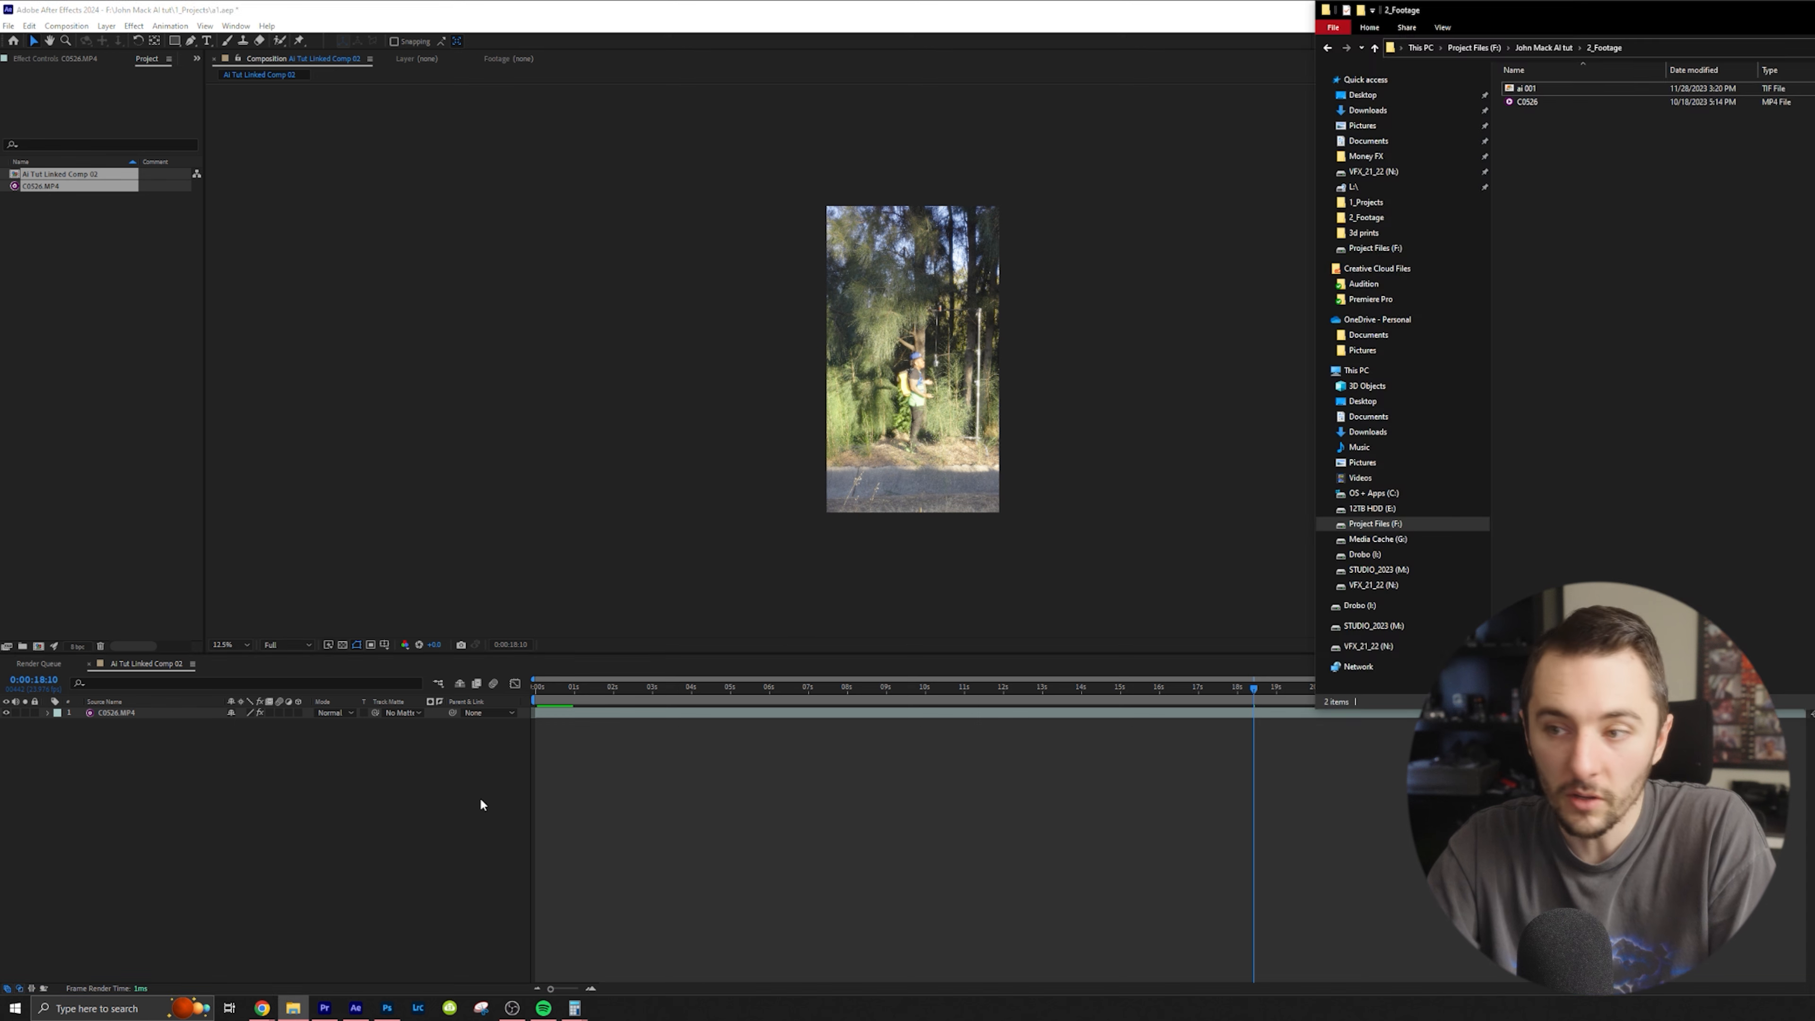
pyautogui.click(1542, 47)
pyautogui.doubleClick(1560, 127)
pyautogui.moveTo(1536, 130); pyautogui.dragTo(123, 447)
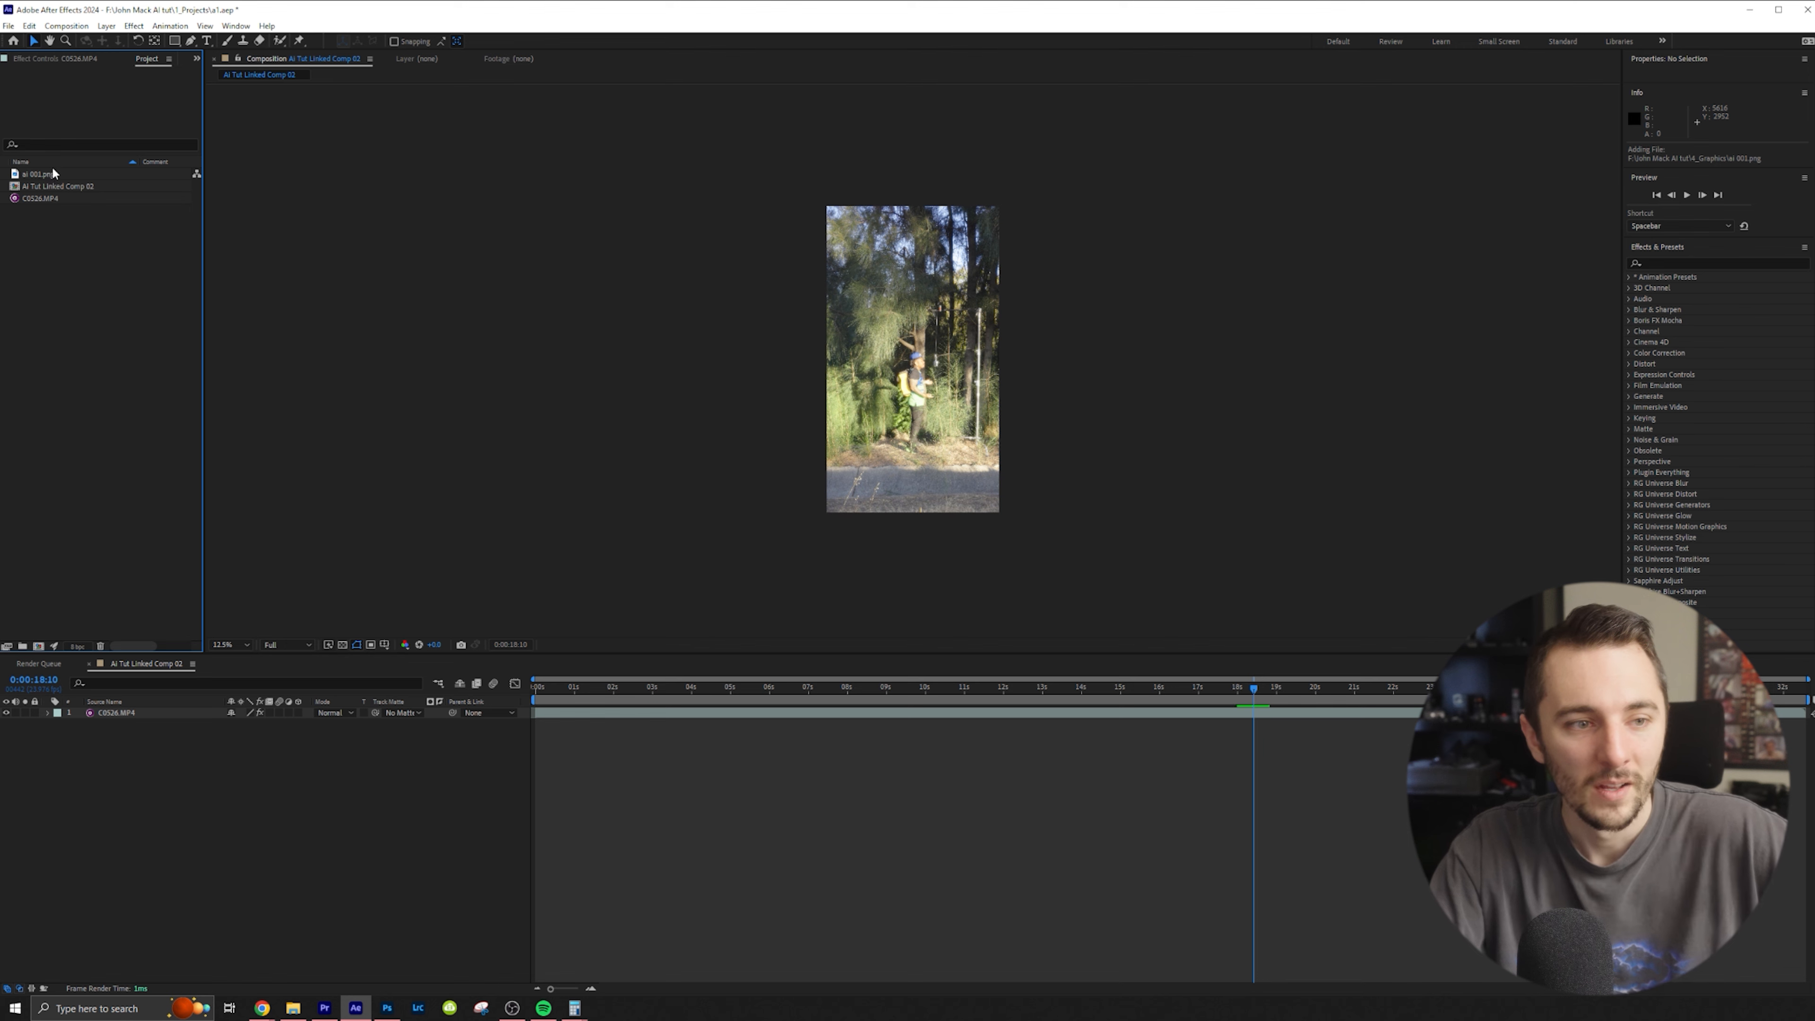
# Create a new composition from the ai 001.png footage and bring the forest and cliff area into view
pyautogui.click(53, 173)
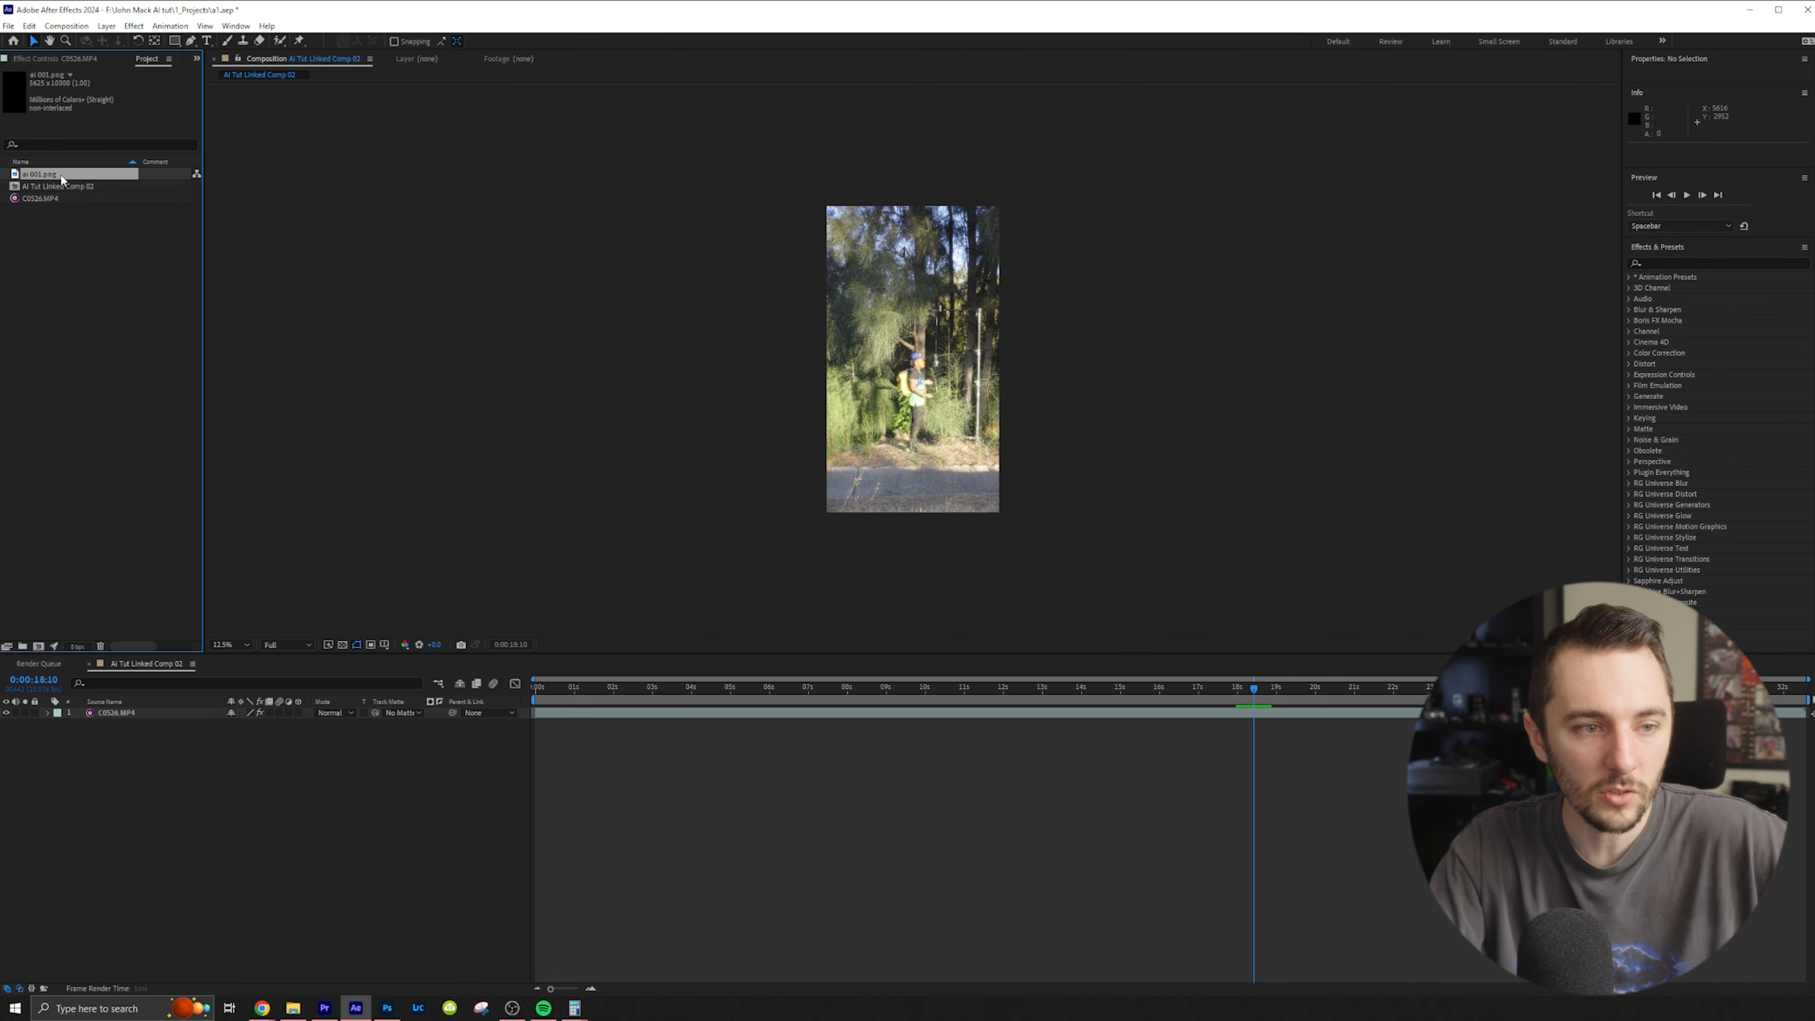
pyautogui.rightClick(62, 180)
pyautogui.click(154, 216)
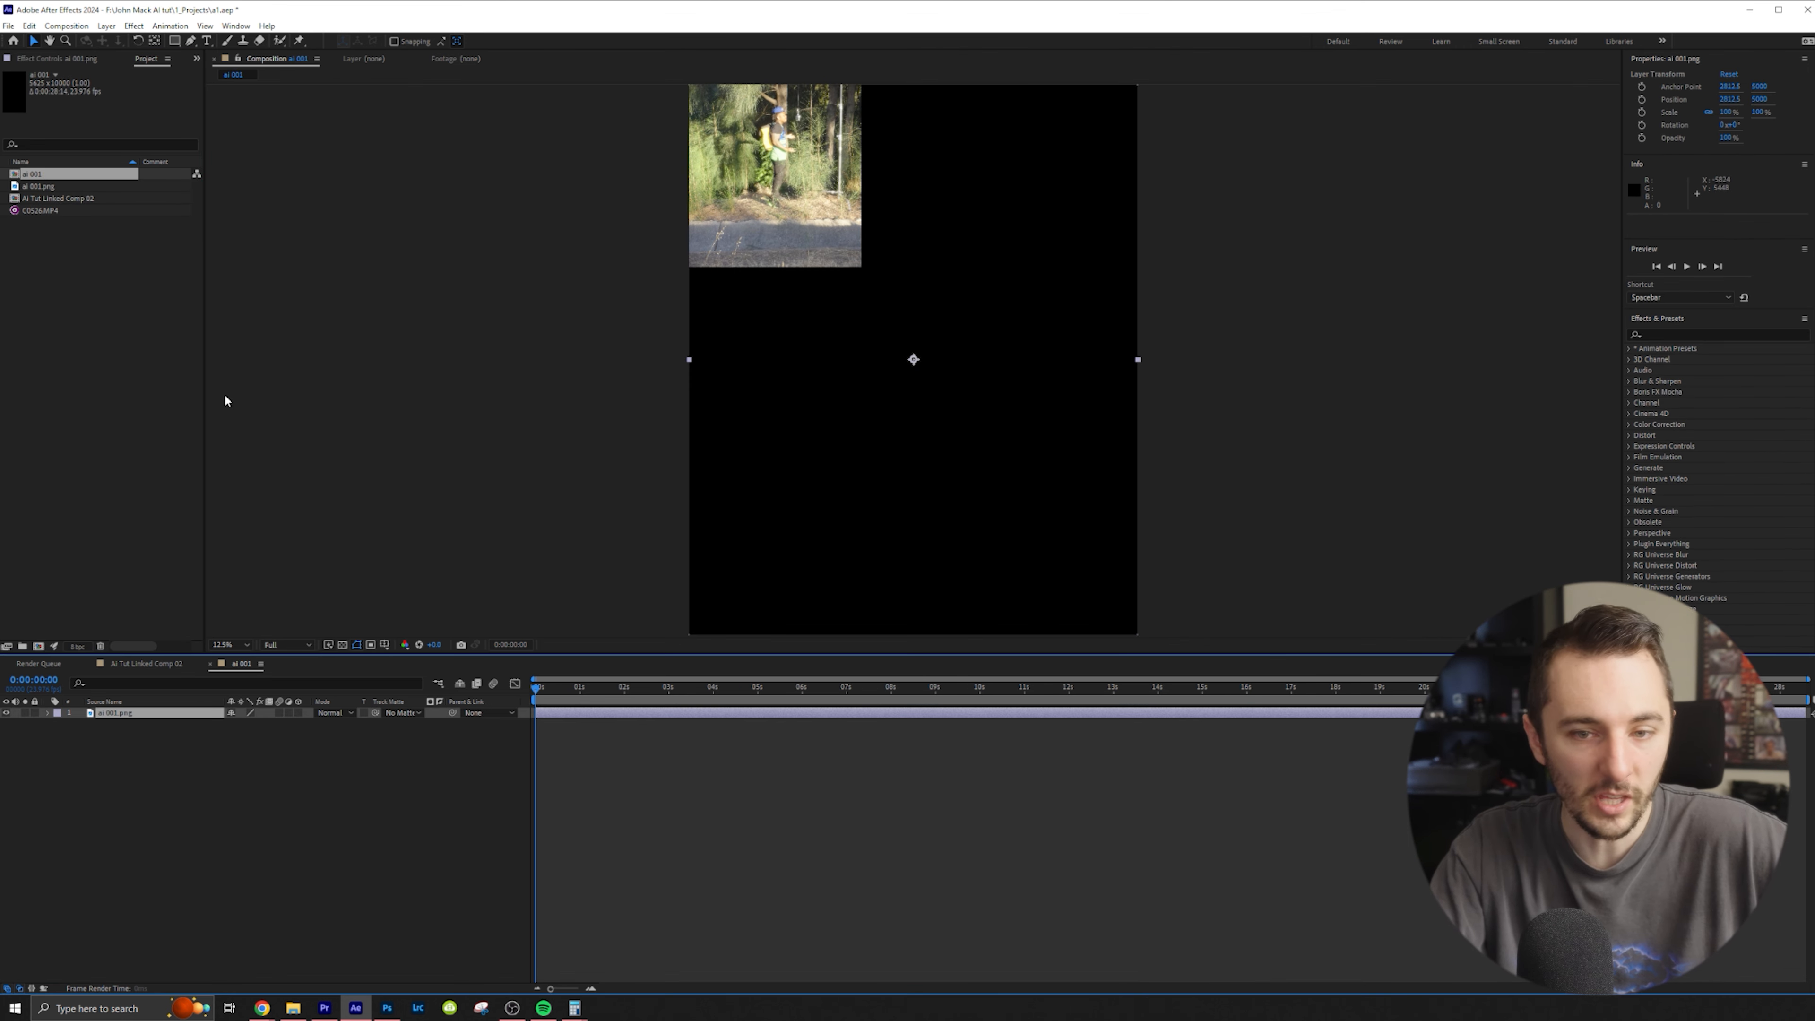
pyautogui.click(345, 777)
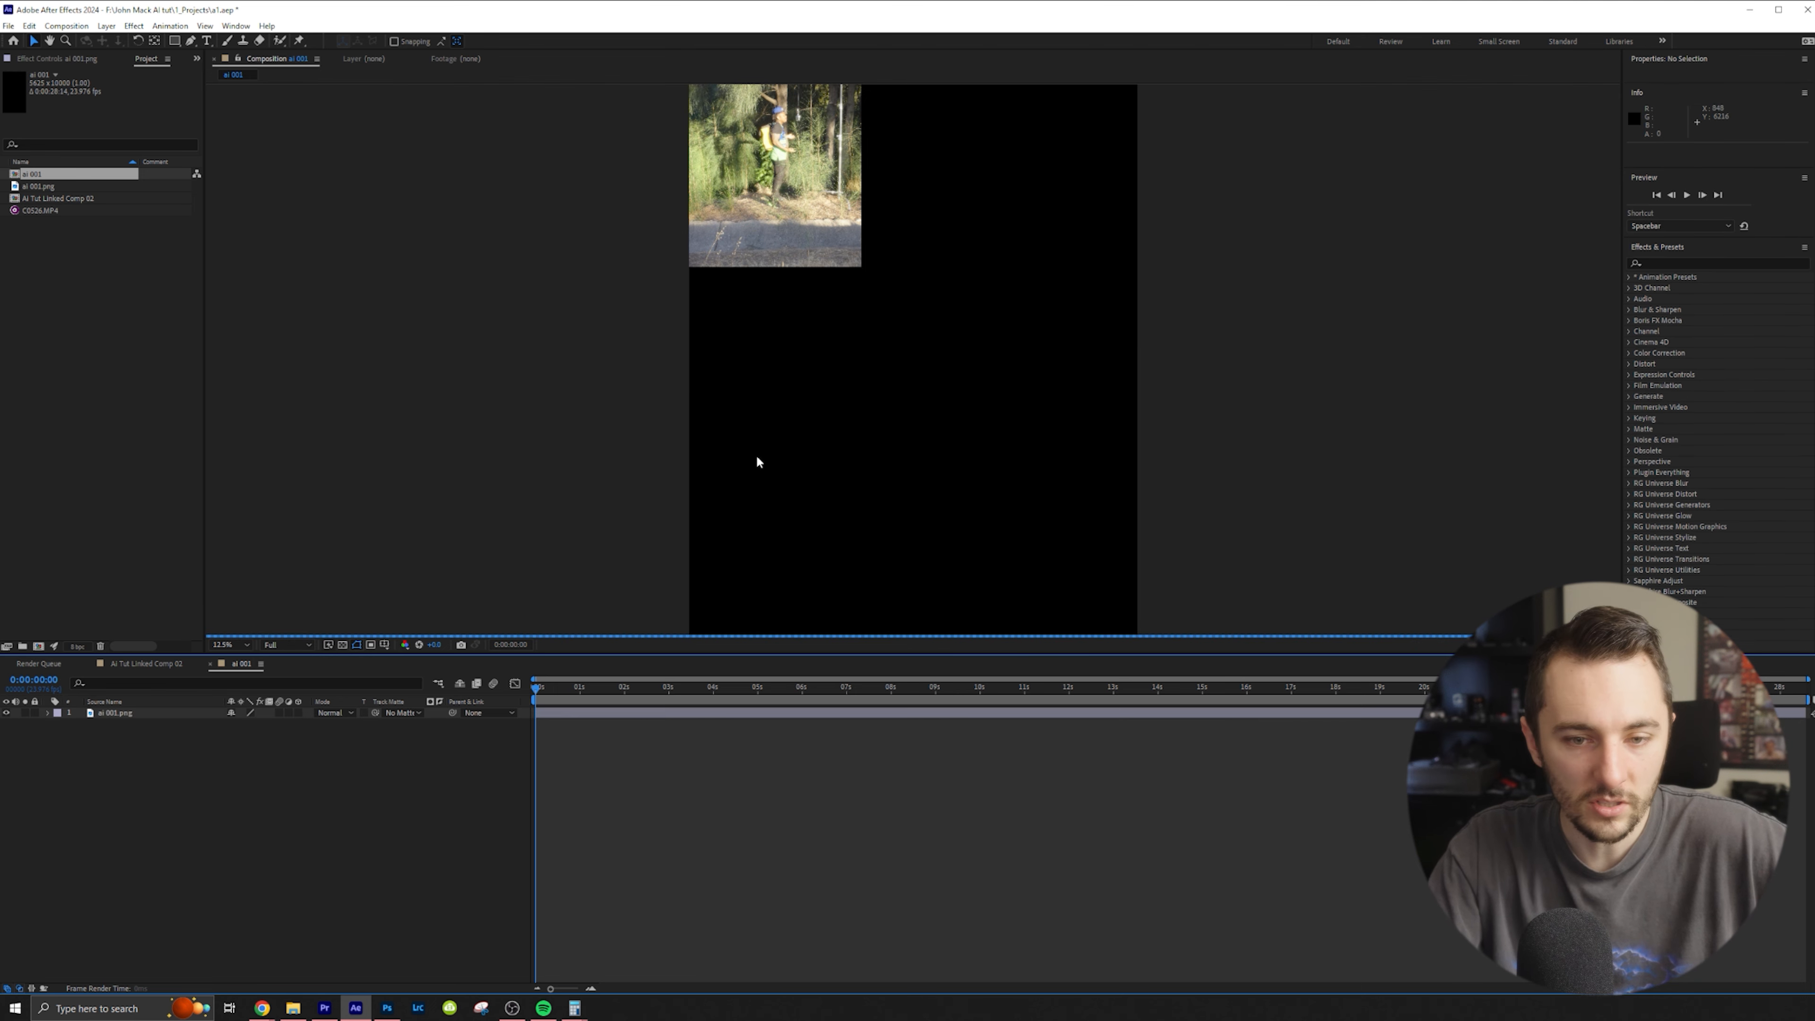
pyautogui.scroll(-1, 759, 463)
pyautogui.scroll(2, 762, 472)
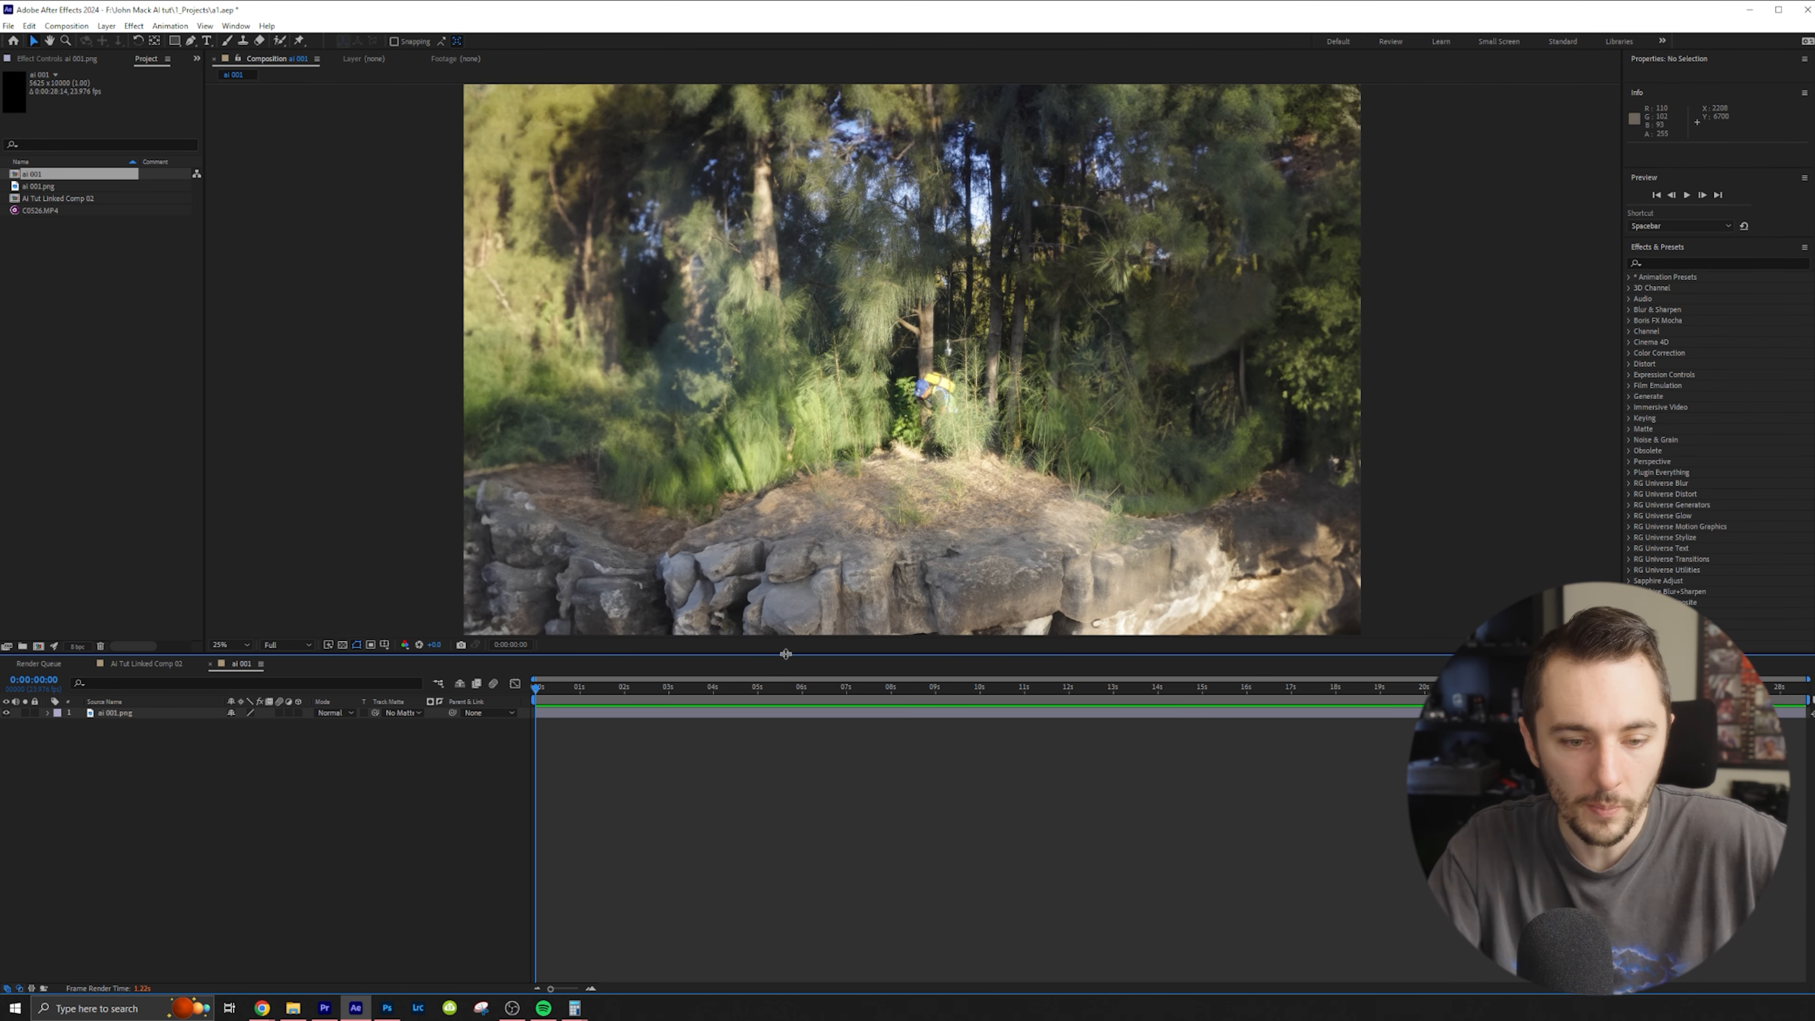
# Set the ai 001 work area to start just before the one-second mark and play the composition briefly
pyautogui.click(569, 692)
pyautogui.press('b')
pyautogui.press('space')
pyautogui.press('space')
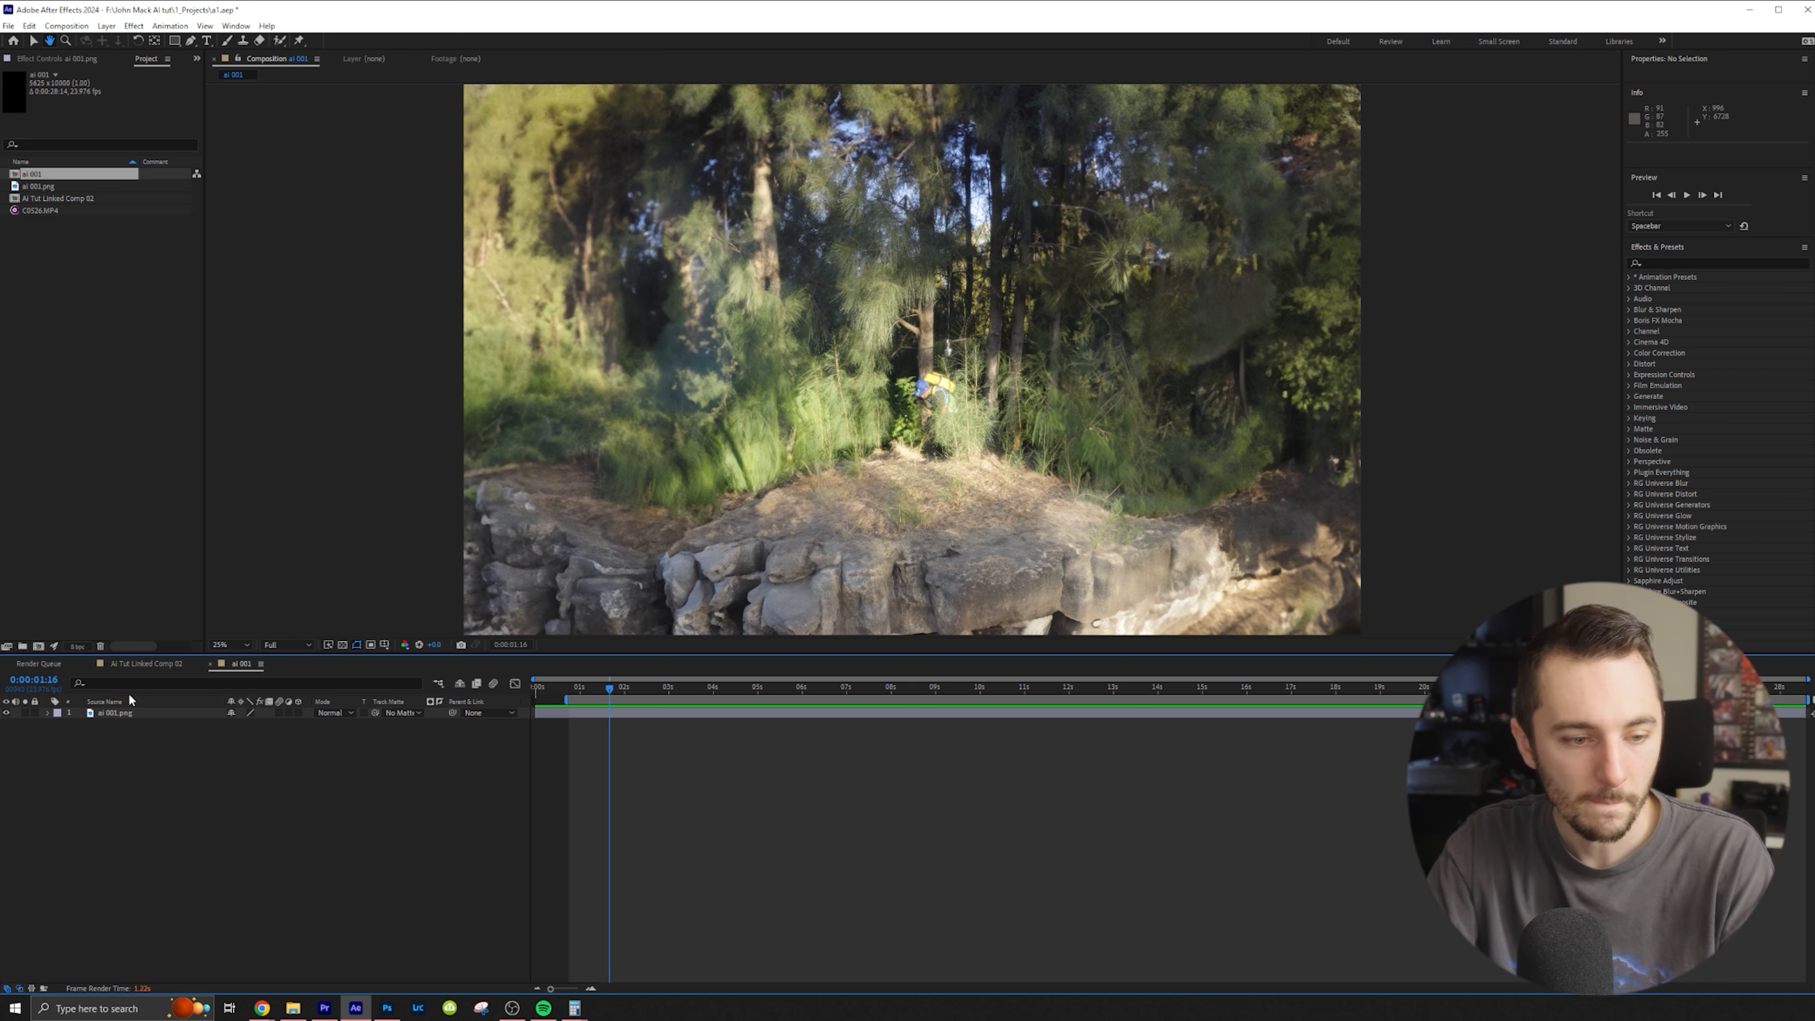
# Check the linked composition's end time, set the ai 001 composition's duration to 0:00:32:13 and start its work area at 0:00:00:00
pyautogui.click(146, 663)
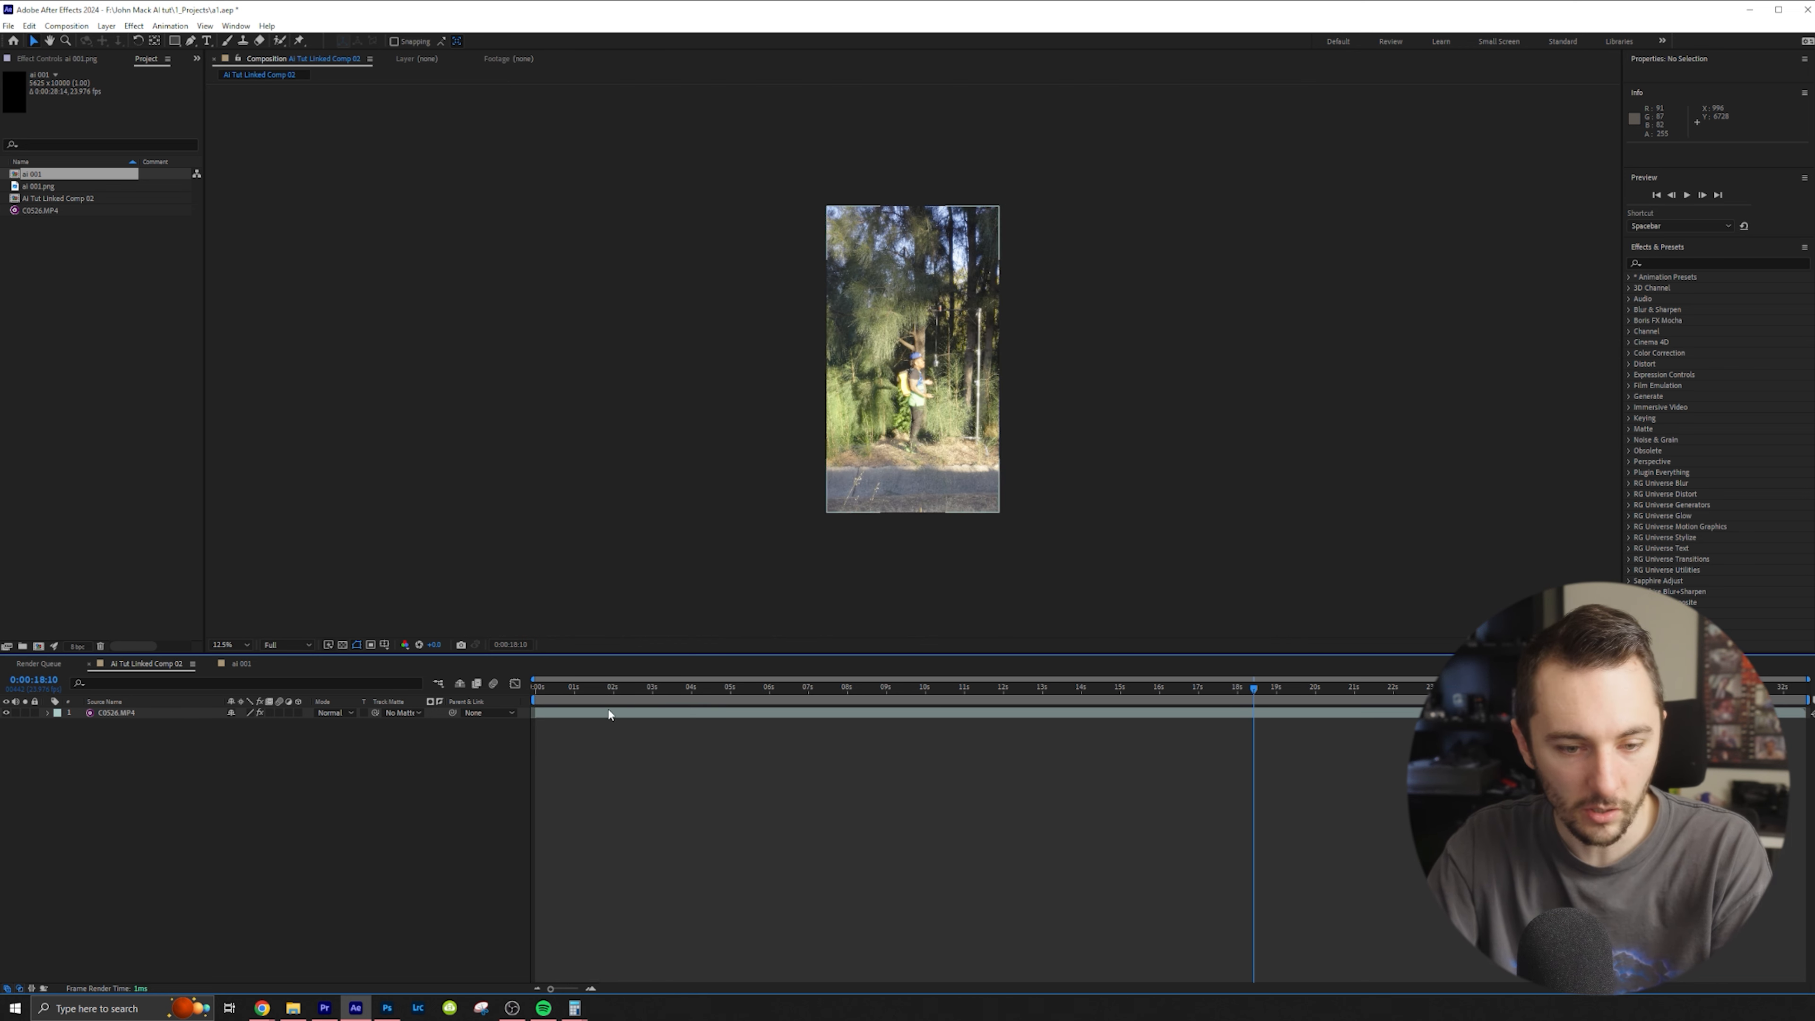
pyautogui.click(35, 680)
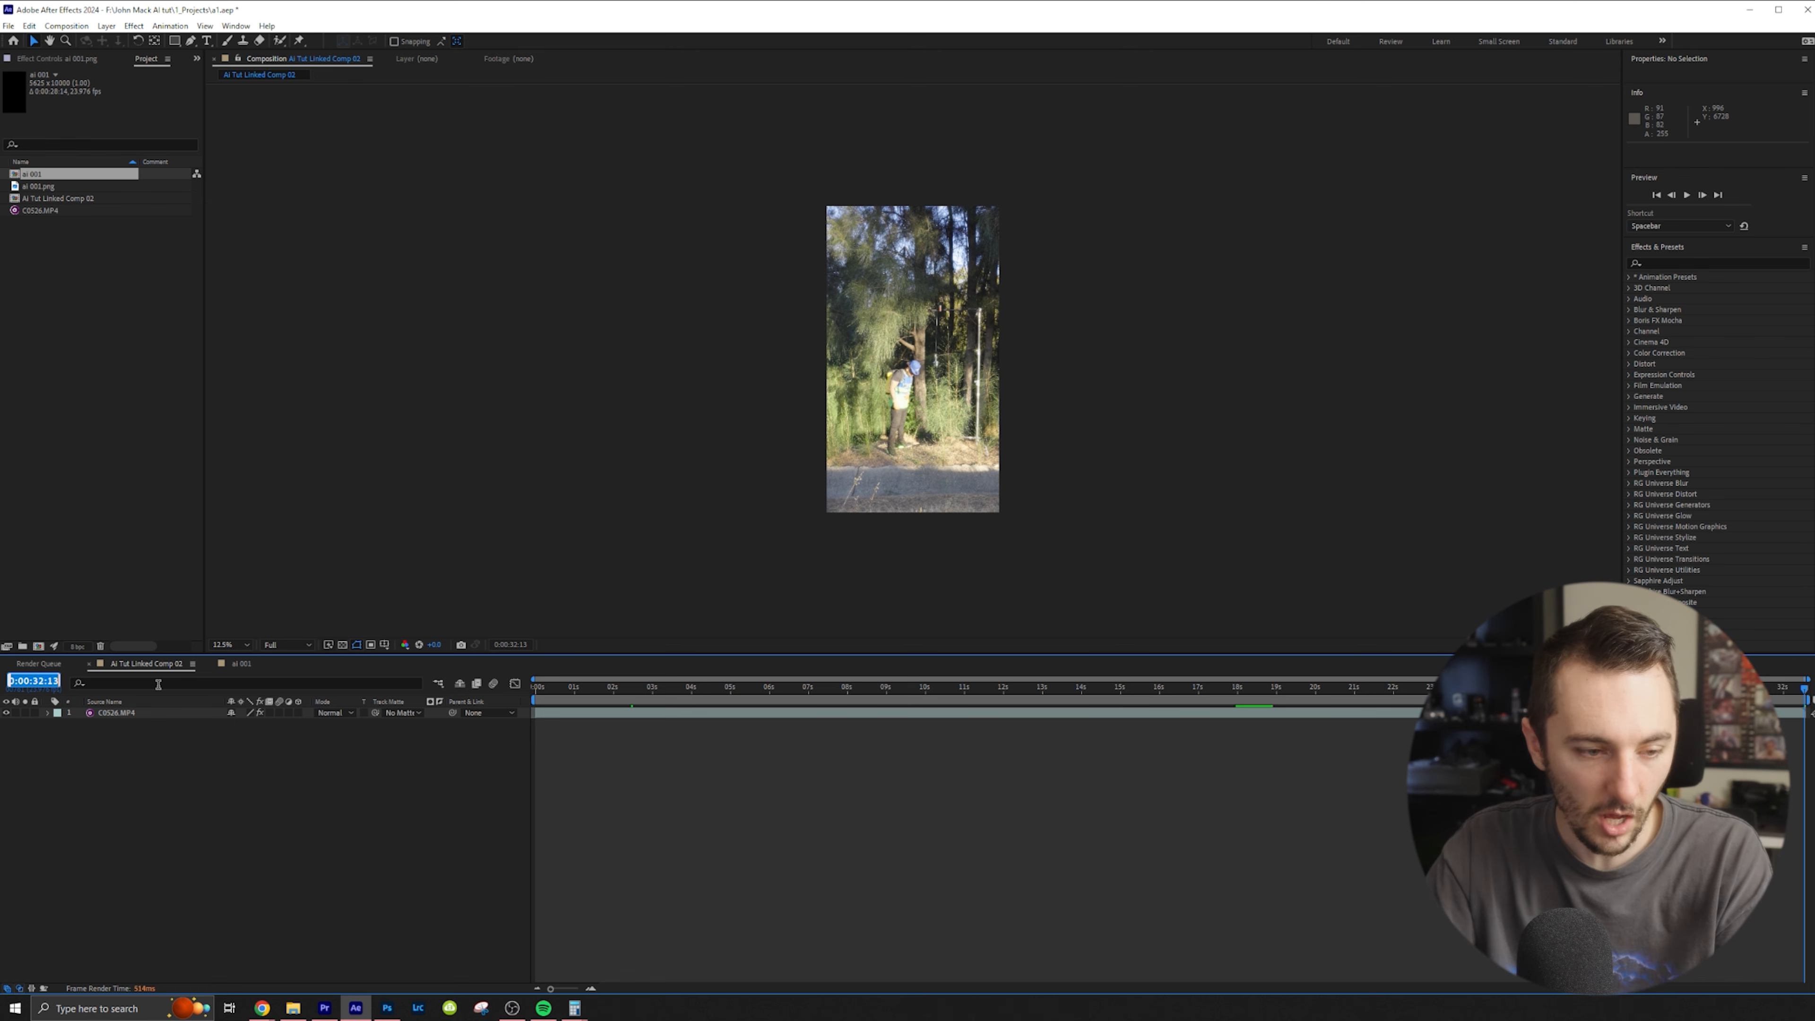
pyautogui.click(244, 661)
pyautogui.click(156, 713)
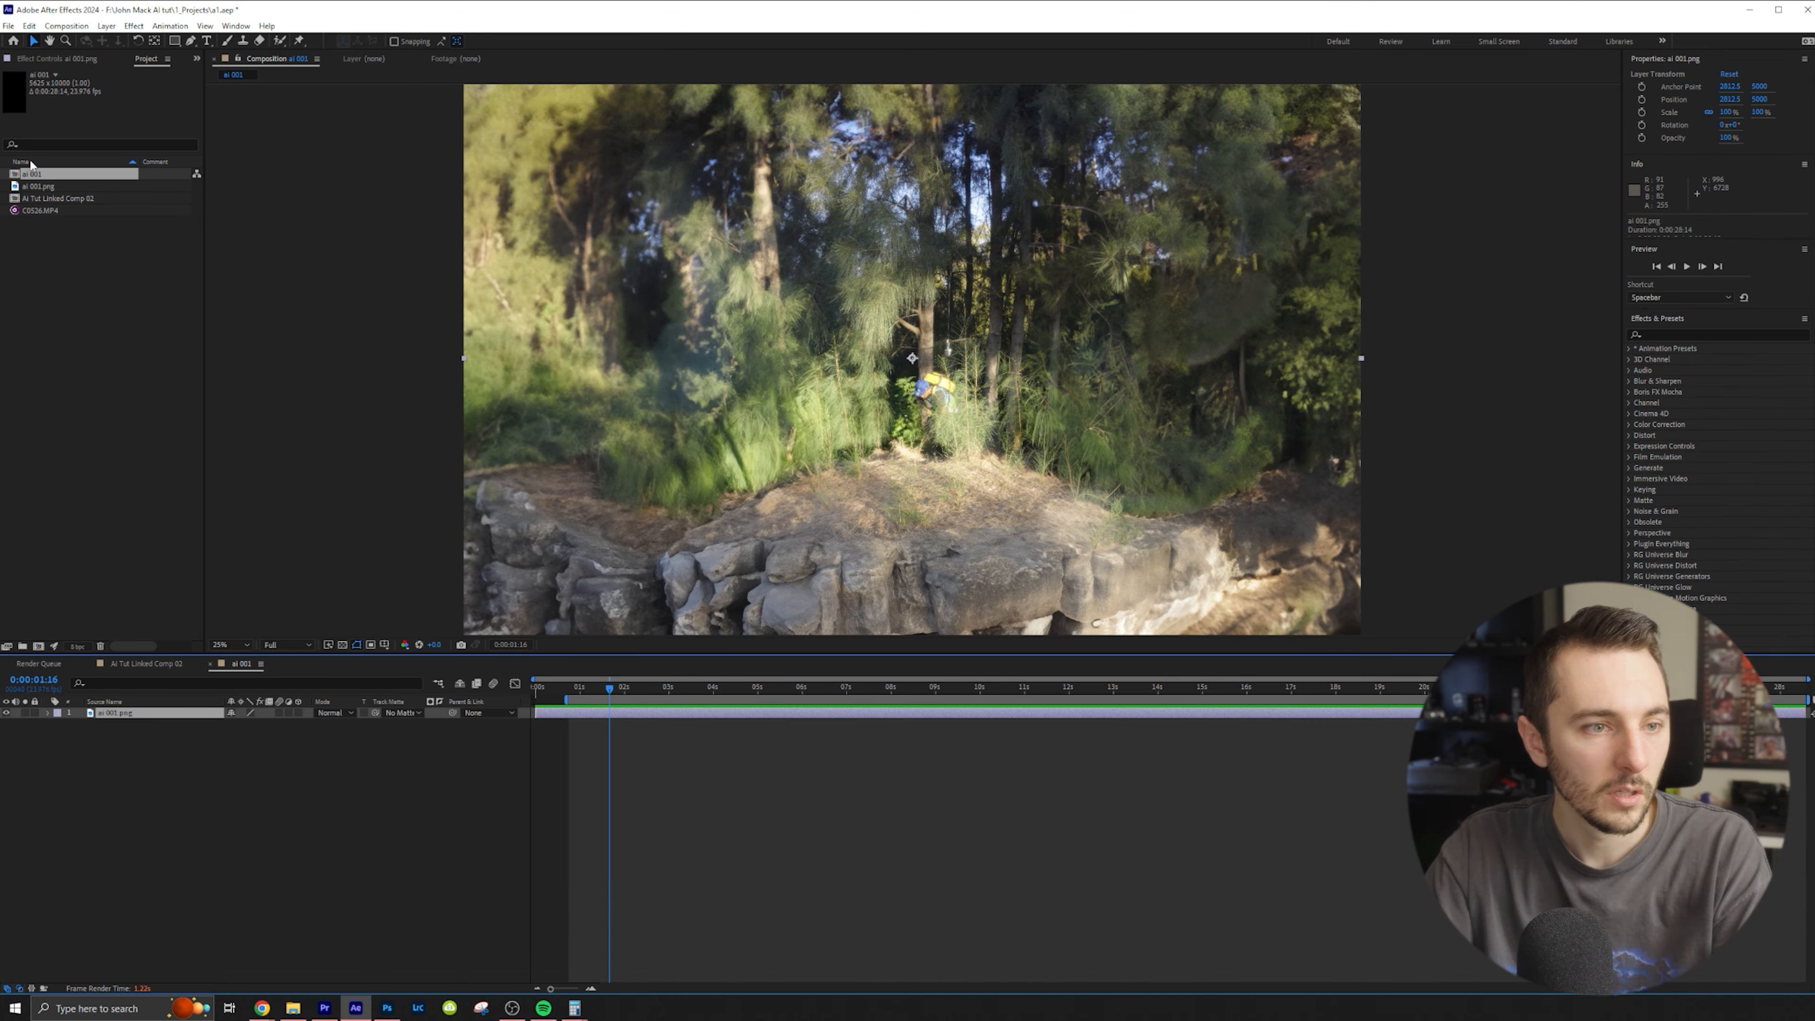
pyautogui.rightClick(50, 177)
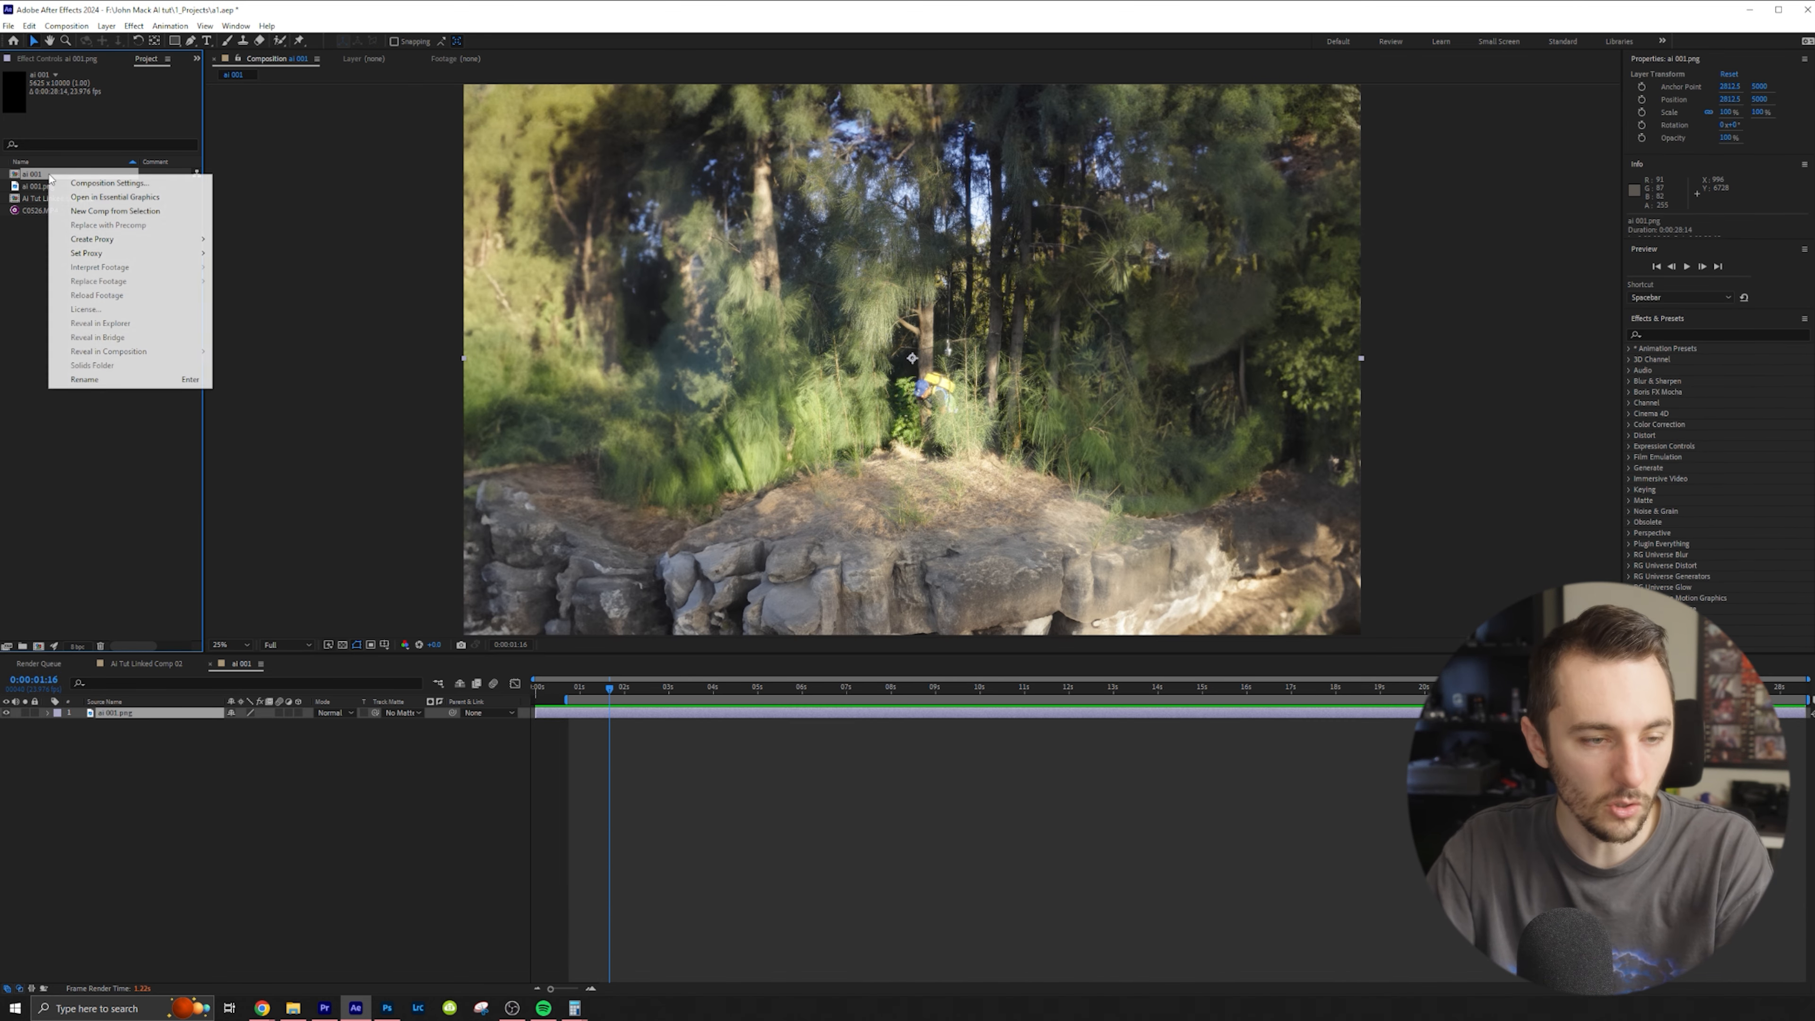
pyautogui.click(105, 184)
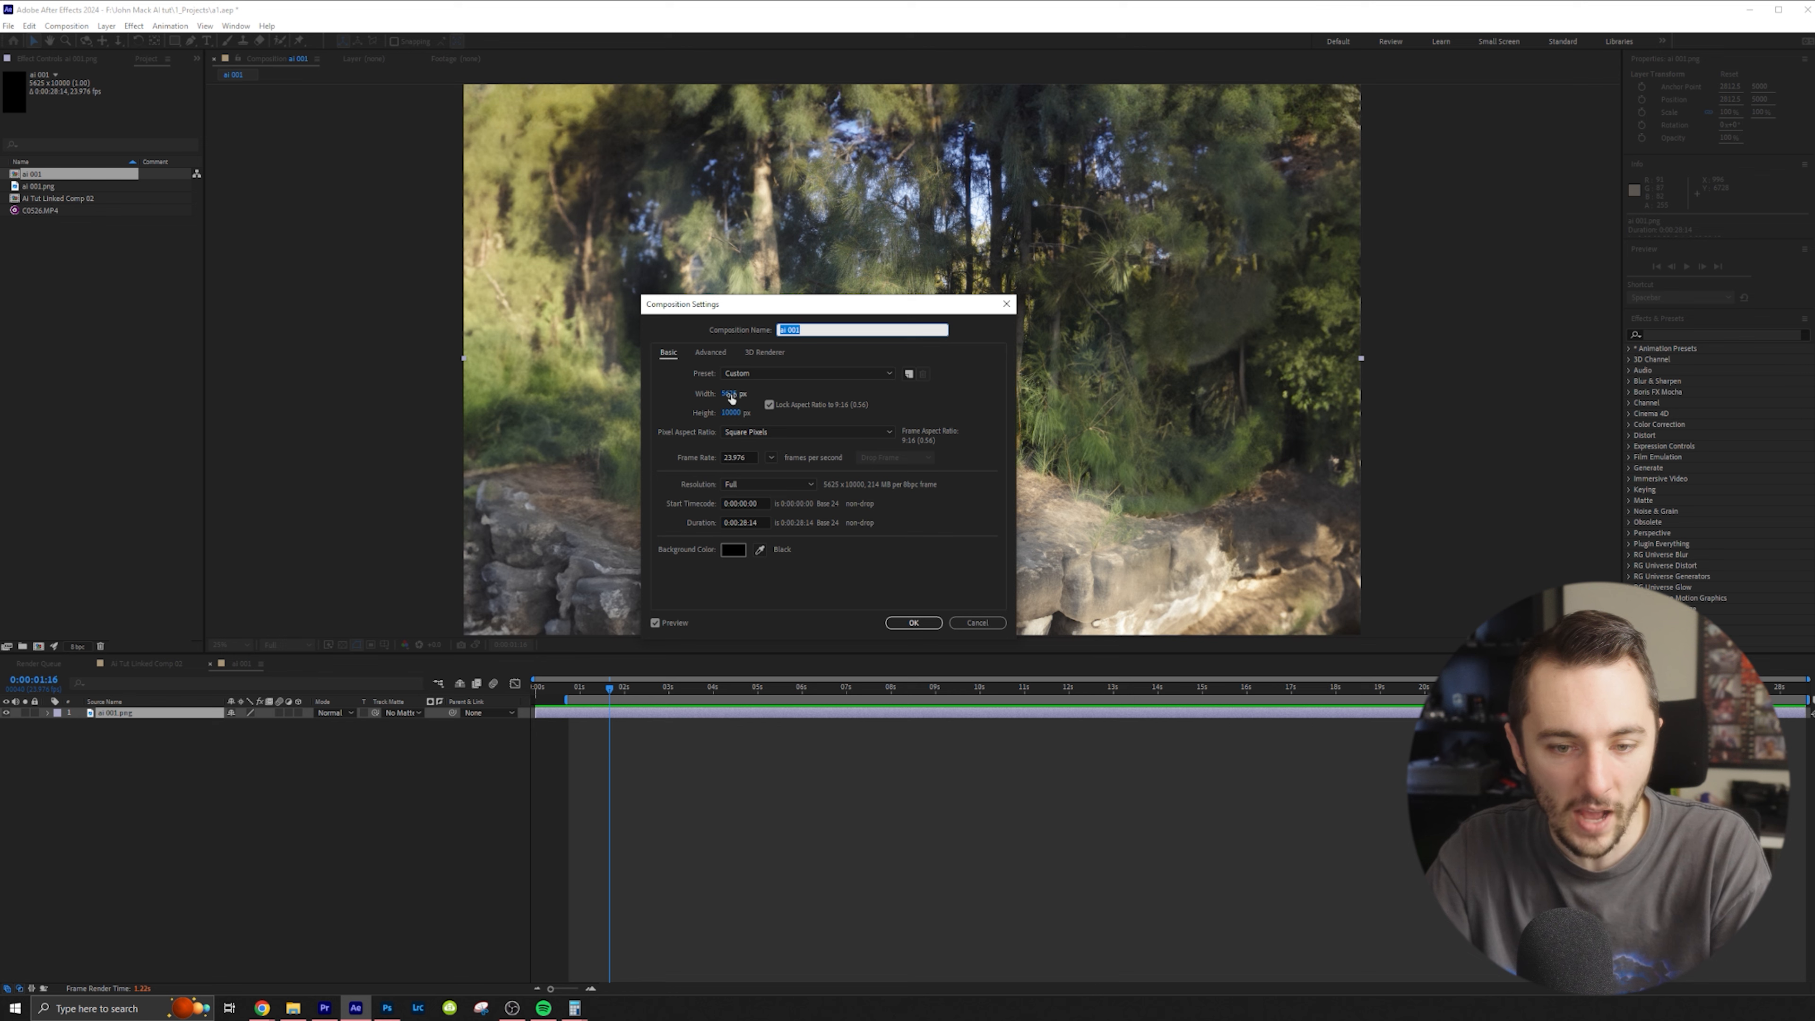
pyautogui.click(743, 522)
pyautogui.write('3213')
pyautogui.click(913, 622)
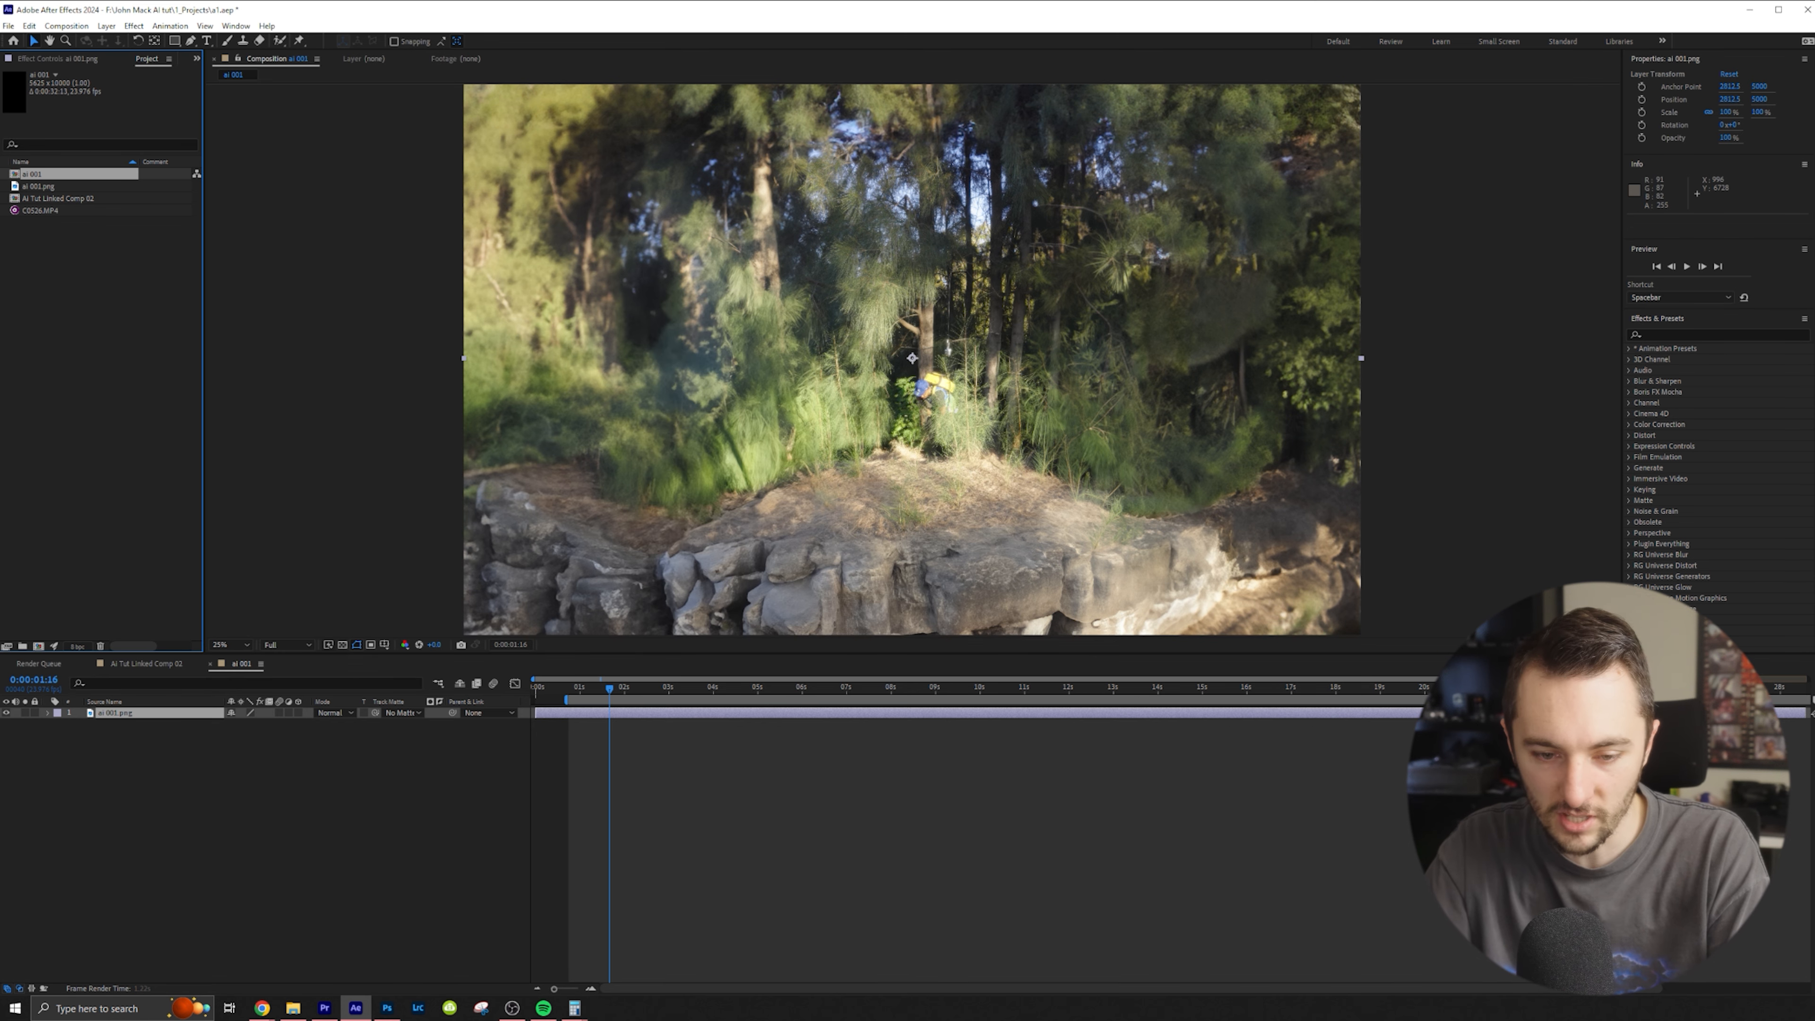
pyautogui.moveTo(565, 699); pyautogui.dragTo(531, 699)
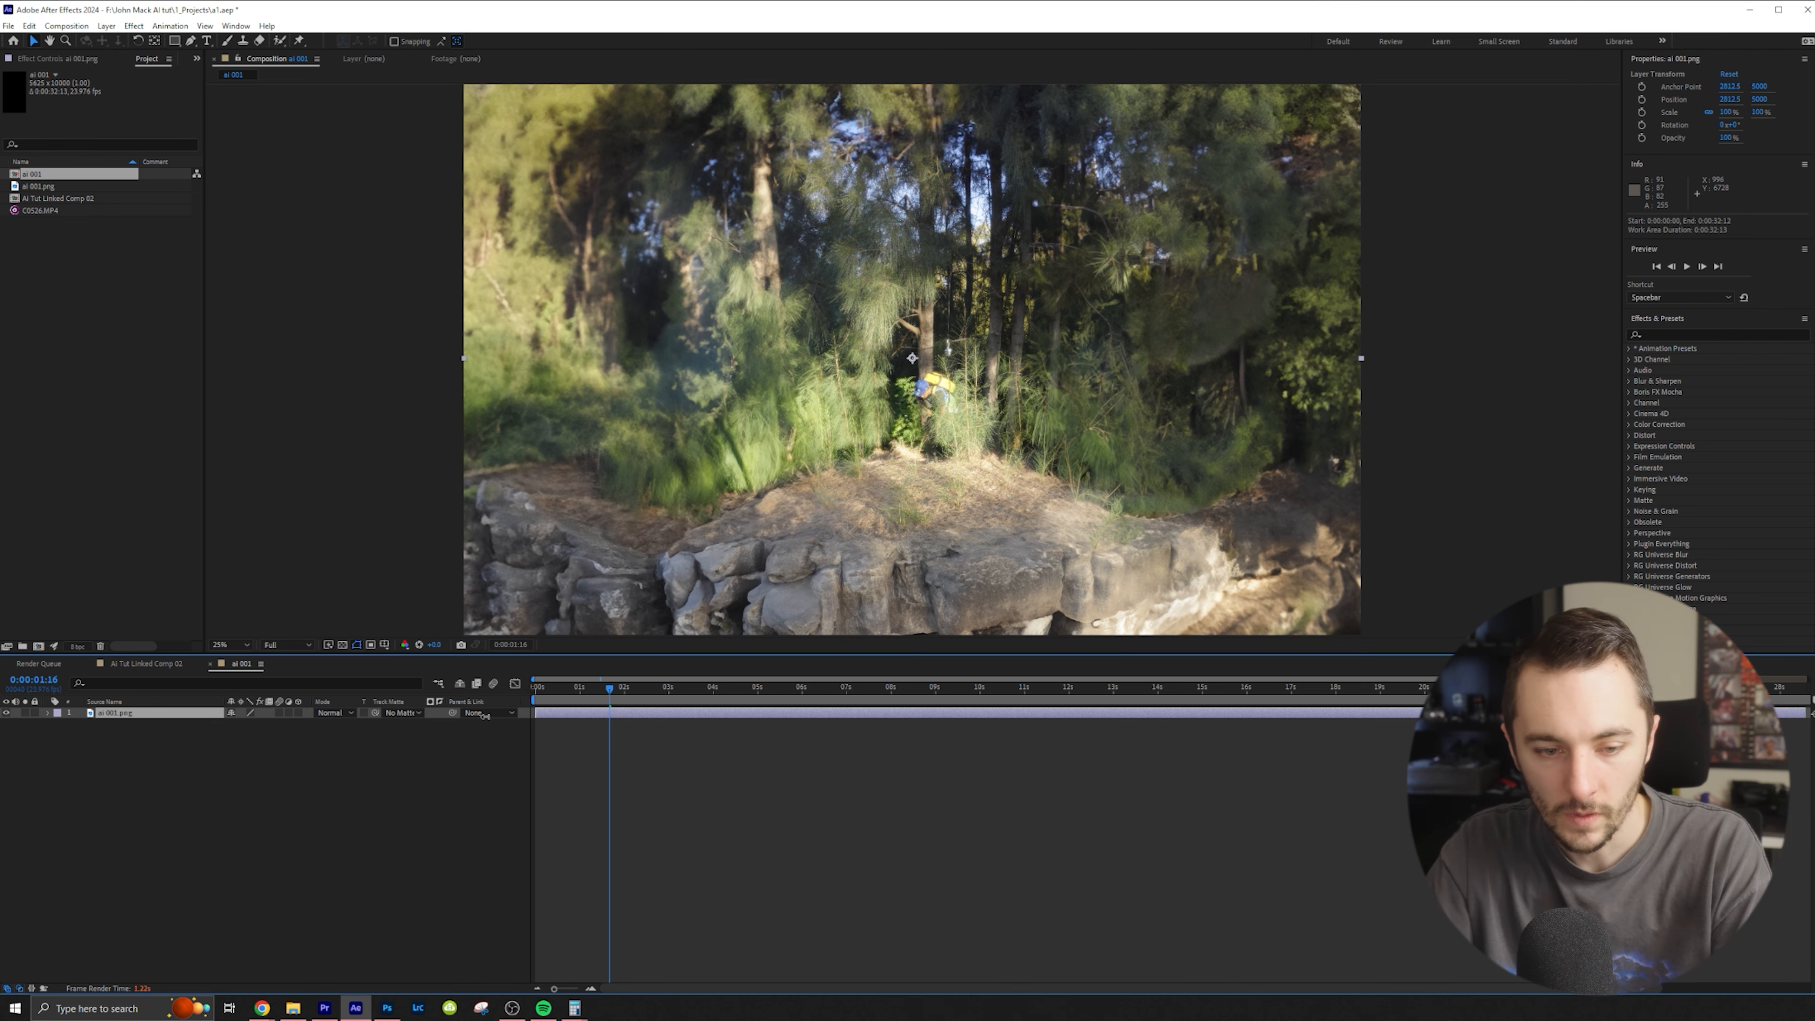
# Copy the C0526.MP4 layer from the linked composition into ai 001 above the image, starting at 0:00:00:00
pyautogui.click(141, 665)
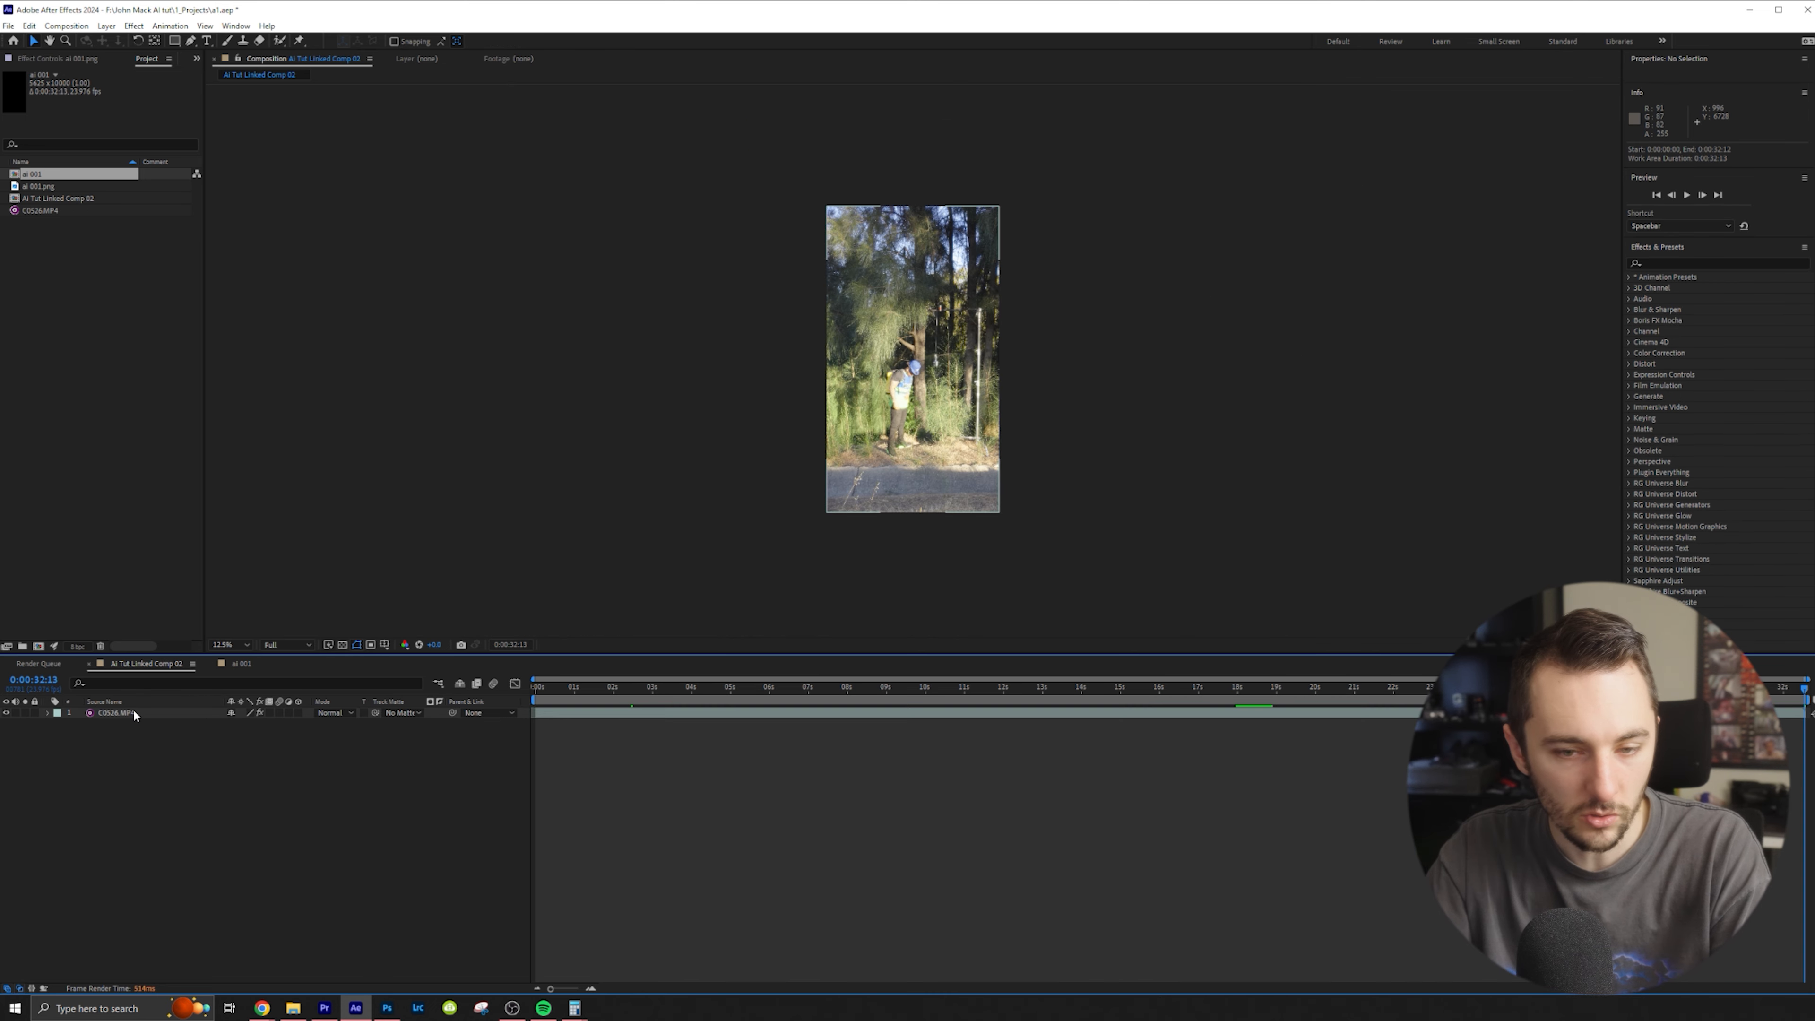
pyautogui.moveTo(134, 713); pyautogui.dragTo(204, 746)
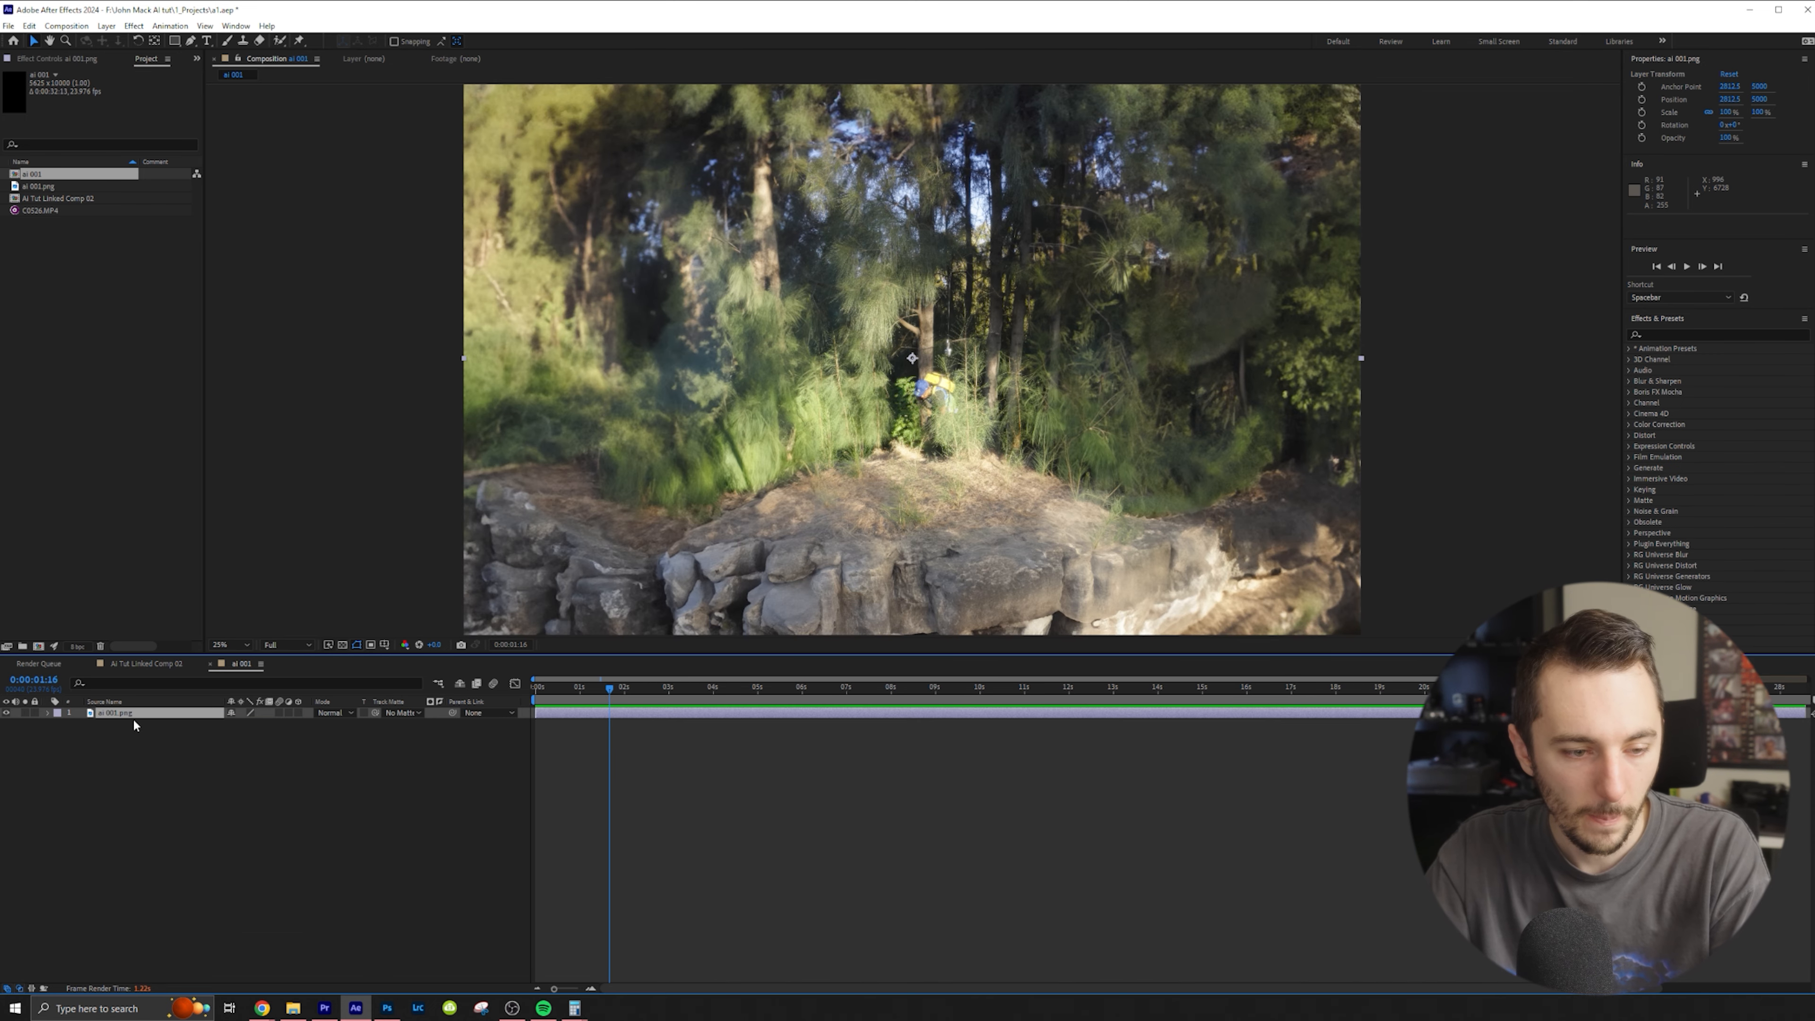
pyautogui.click(142, 662)
pyautogui.hotkey('ctrl', 'c')
pyautogui.click(230, 665)
pyautogui.hotkey('ctrl', 'v')
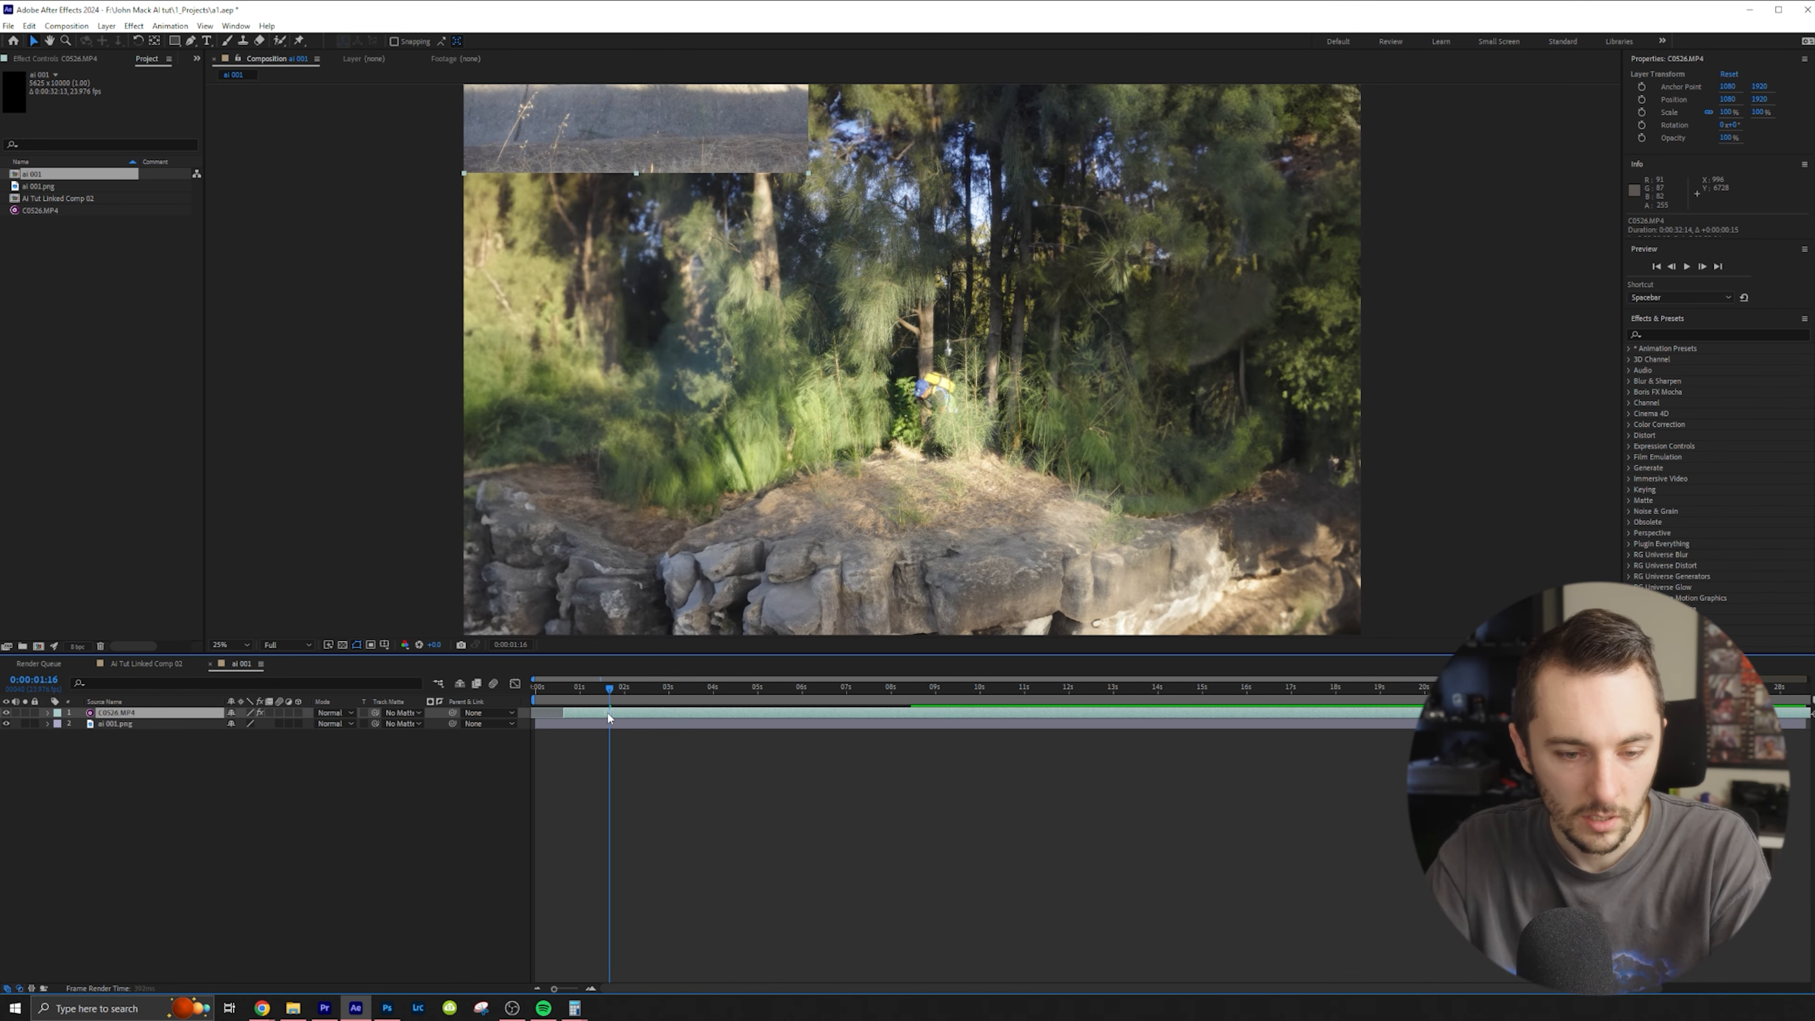
pyautogui.press('Home')
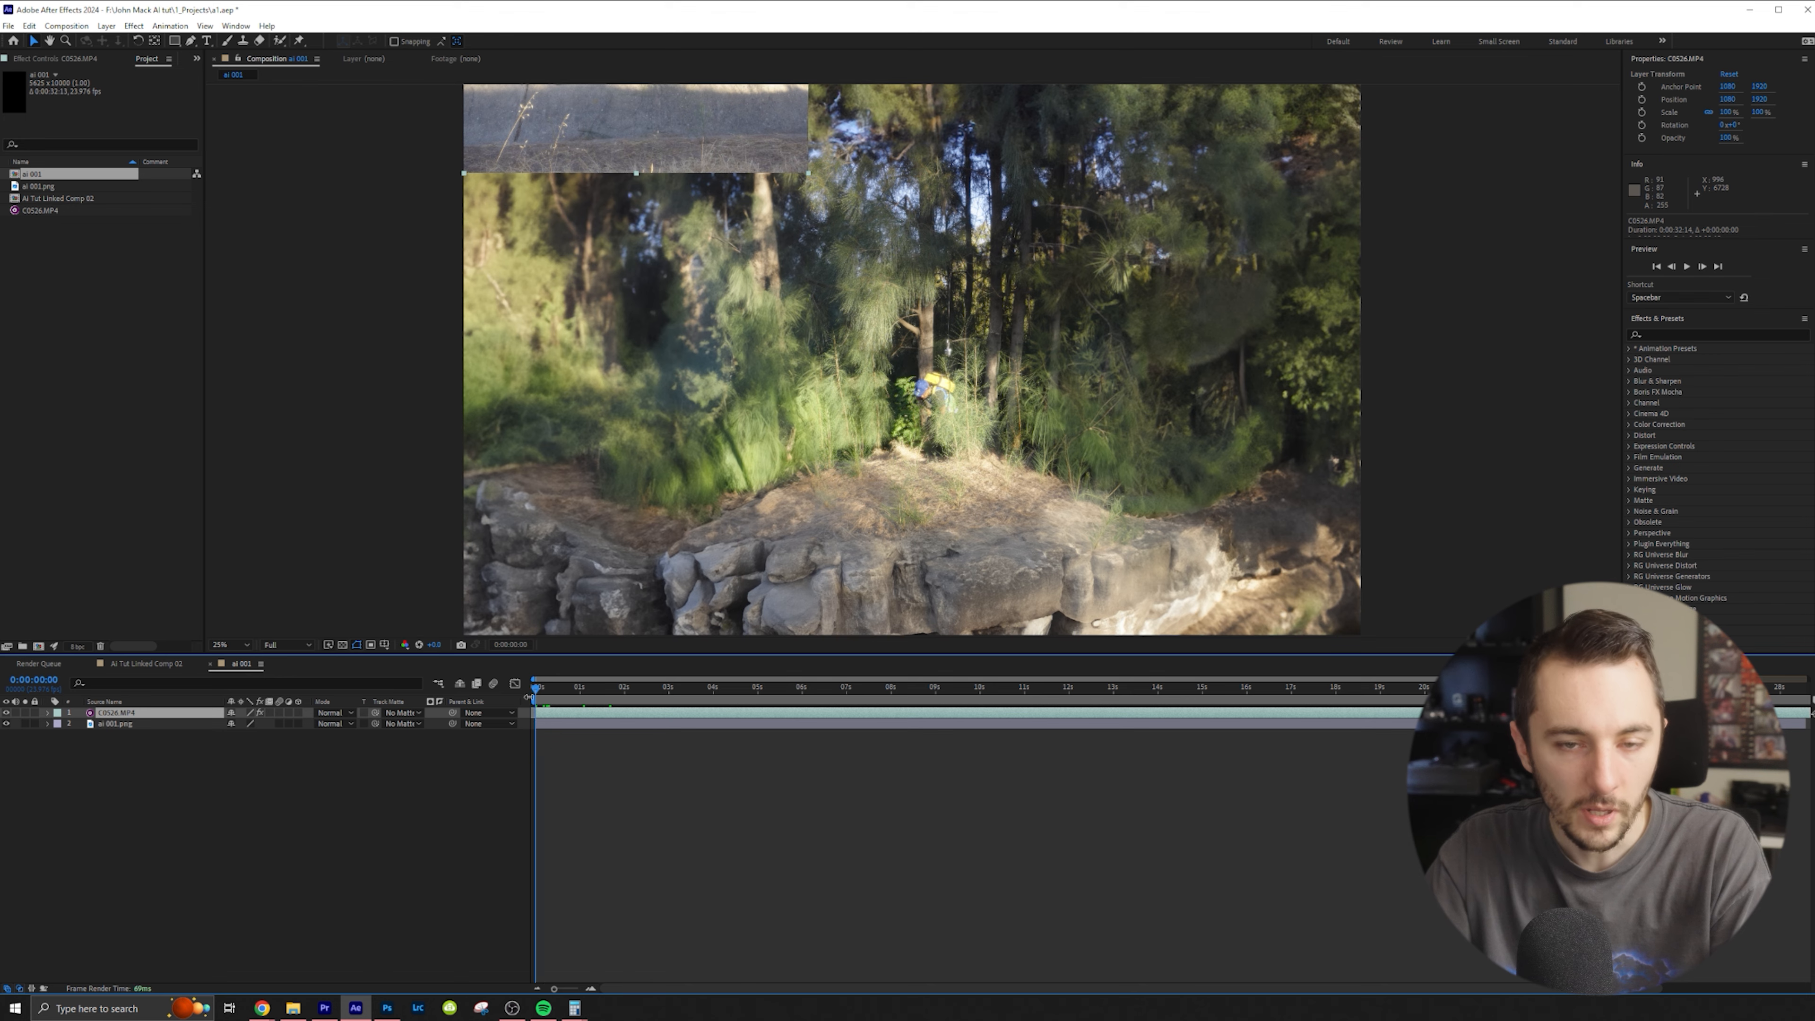
# Move the C0526.MP4 clip over the hiker area of the forest scene, at about position 2840, 5136
pyautogui.scroll(-4, 814, 322)
pyautogui.moveTo(840, 279); pyautogui.dragTo(911, 409)
pyautogui.scroll(4, 910, 409)
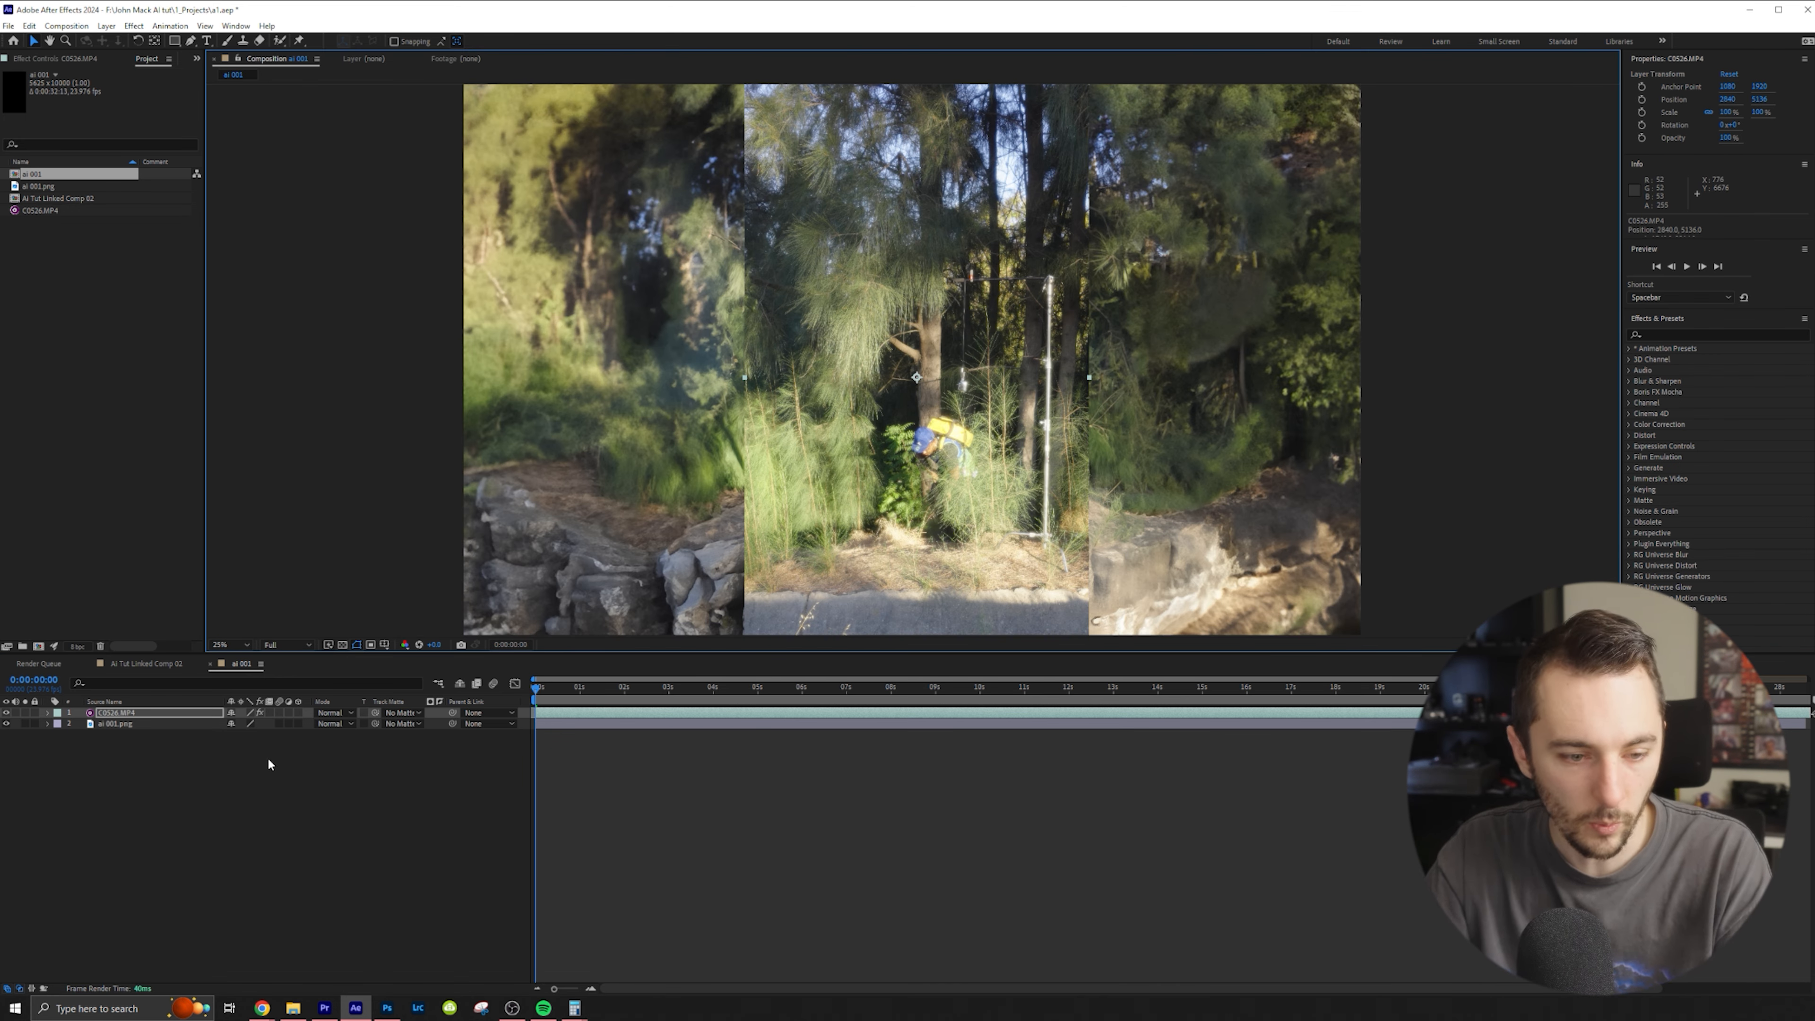
pyautogui.press('s')
pyautogui.moveTo(250, 724); pyautogui.dragTo(222, 734)
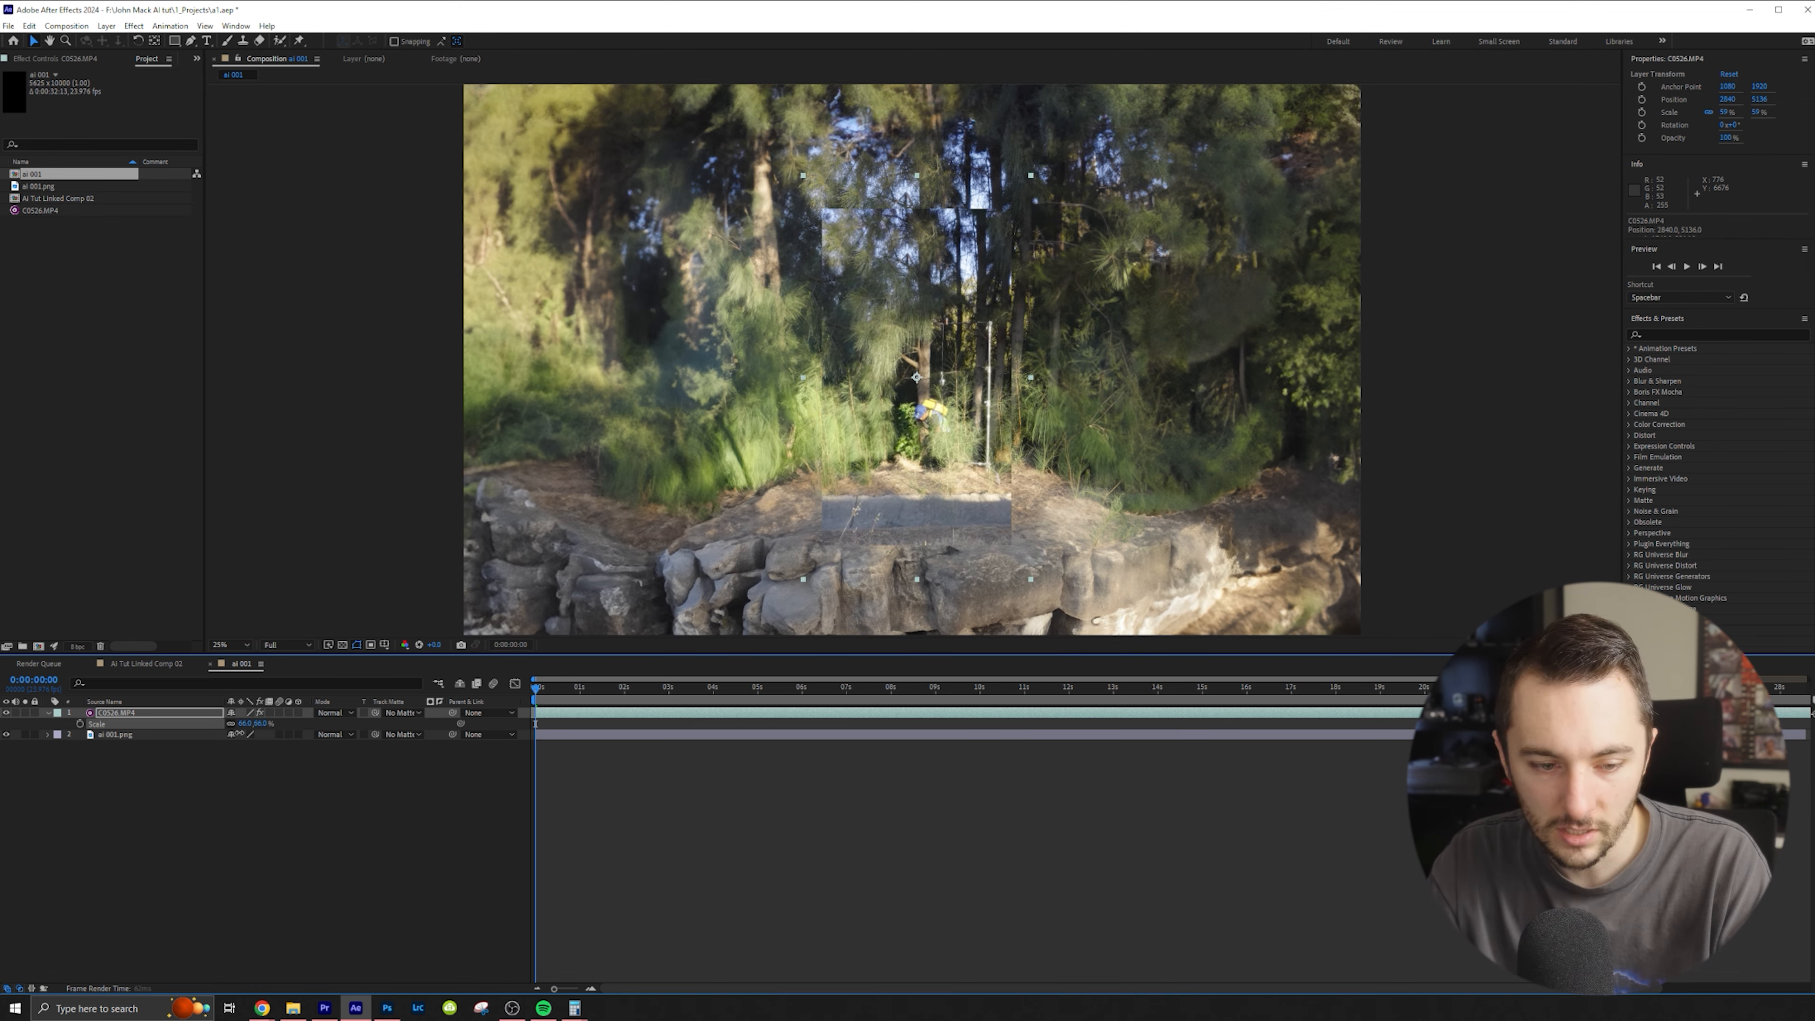
pyautogui.hotkey('ctrl', 'z')
# Toggle the C0526.MP4 clip's visibility to compare it with the image, and set its opacity to 50%
pyautogui.click(7, 714)
pyautogui.click(7, 714)
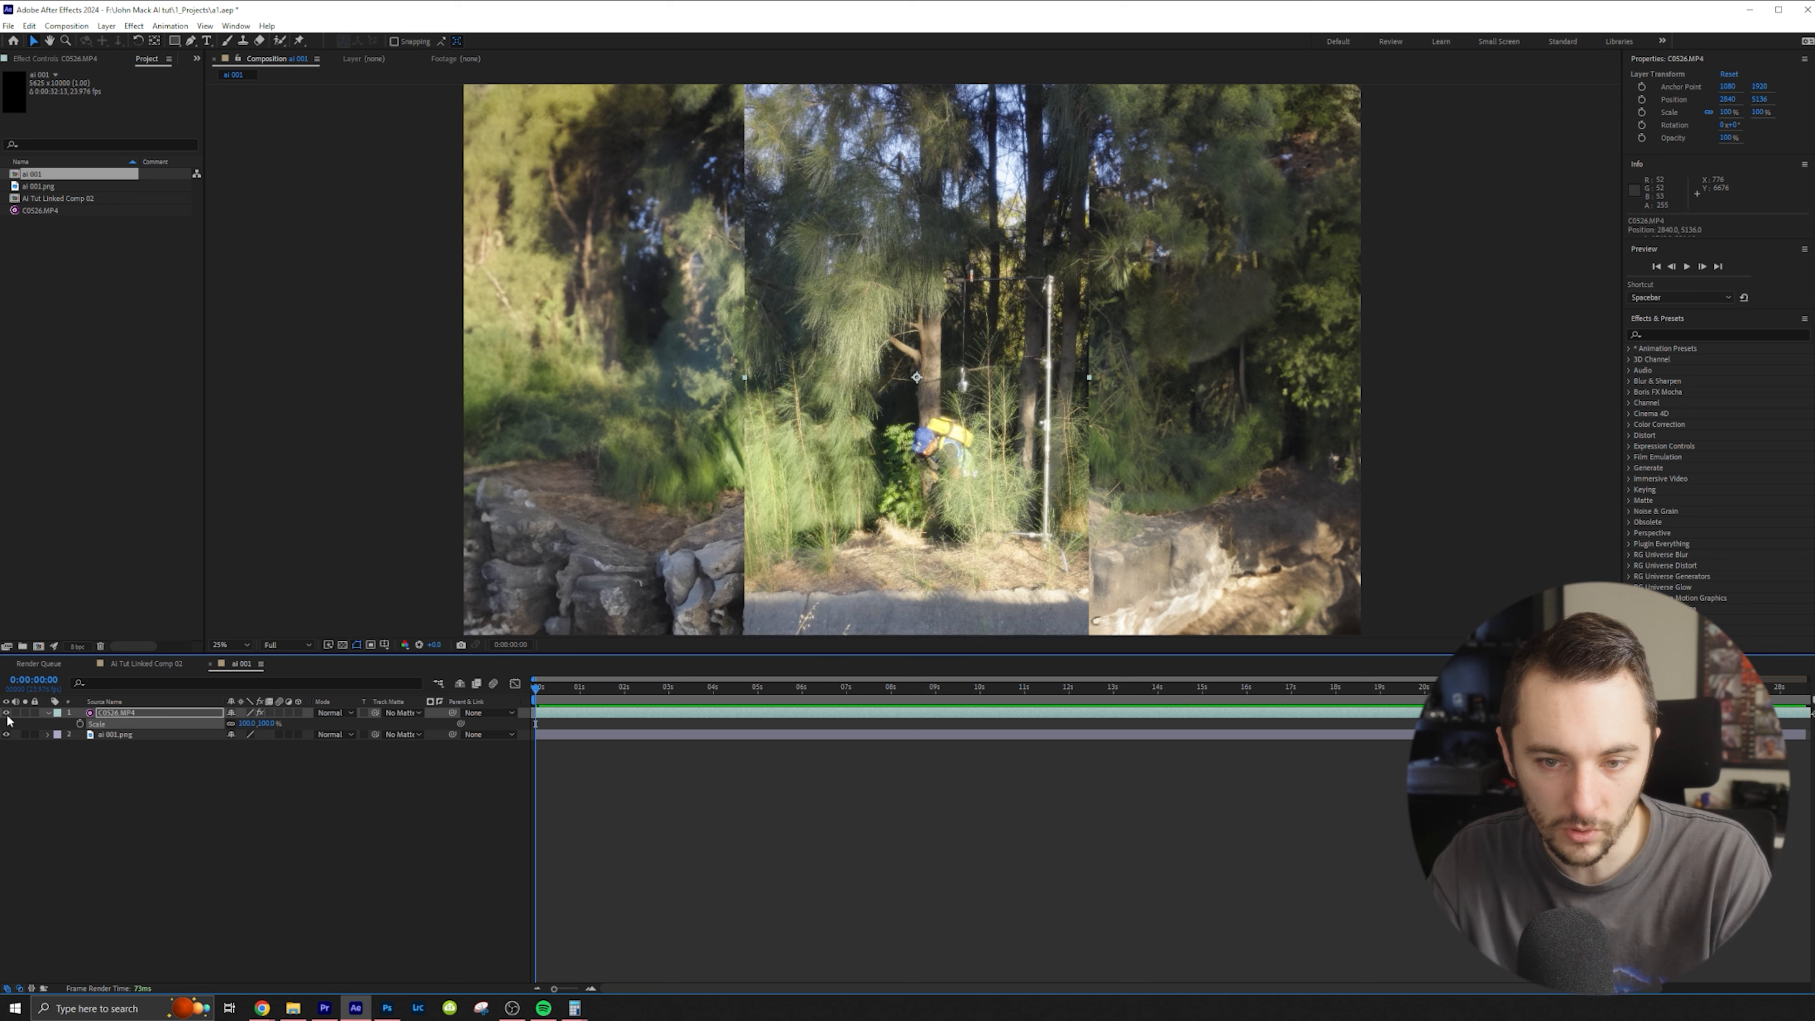
pyautogui.press('t')
pyautogui.click(236, 724)
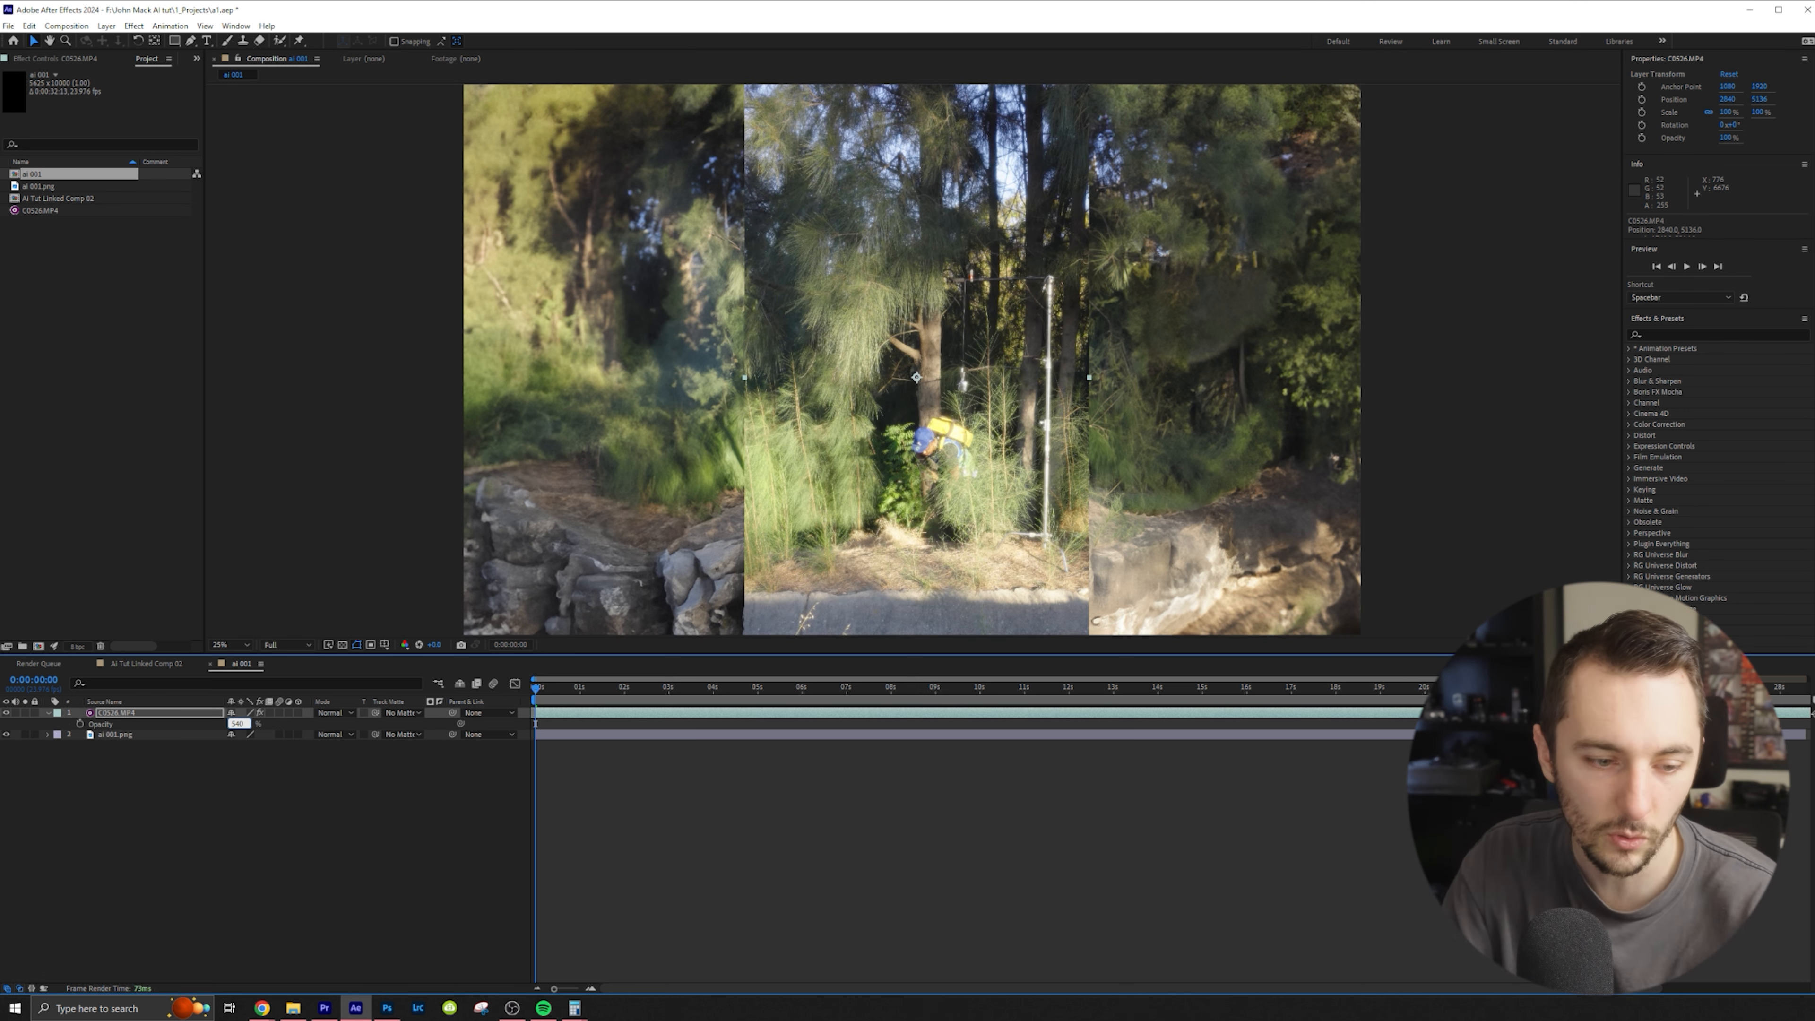
pyautogui.write('50')
pyautogui.press('Return')
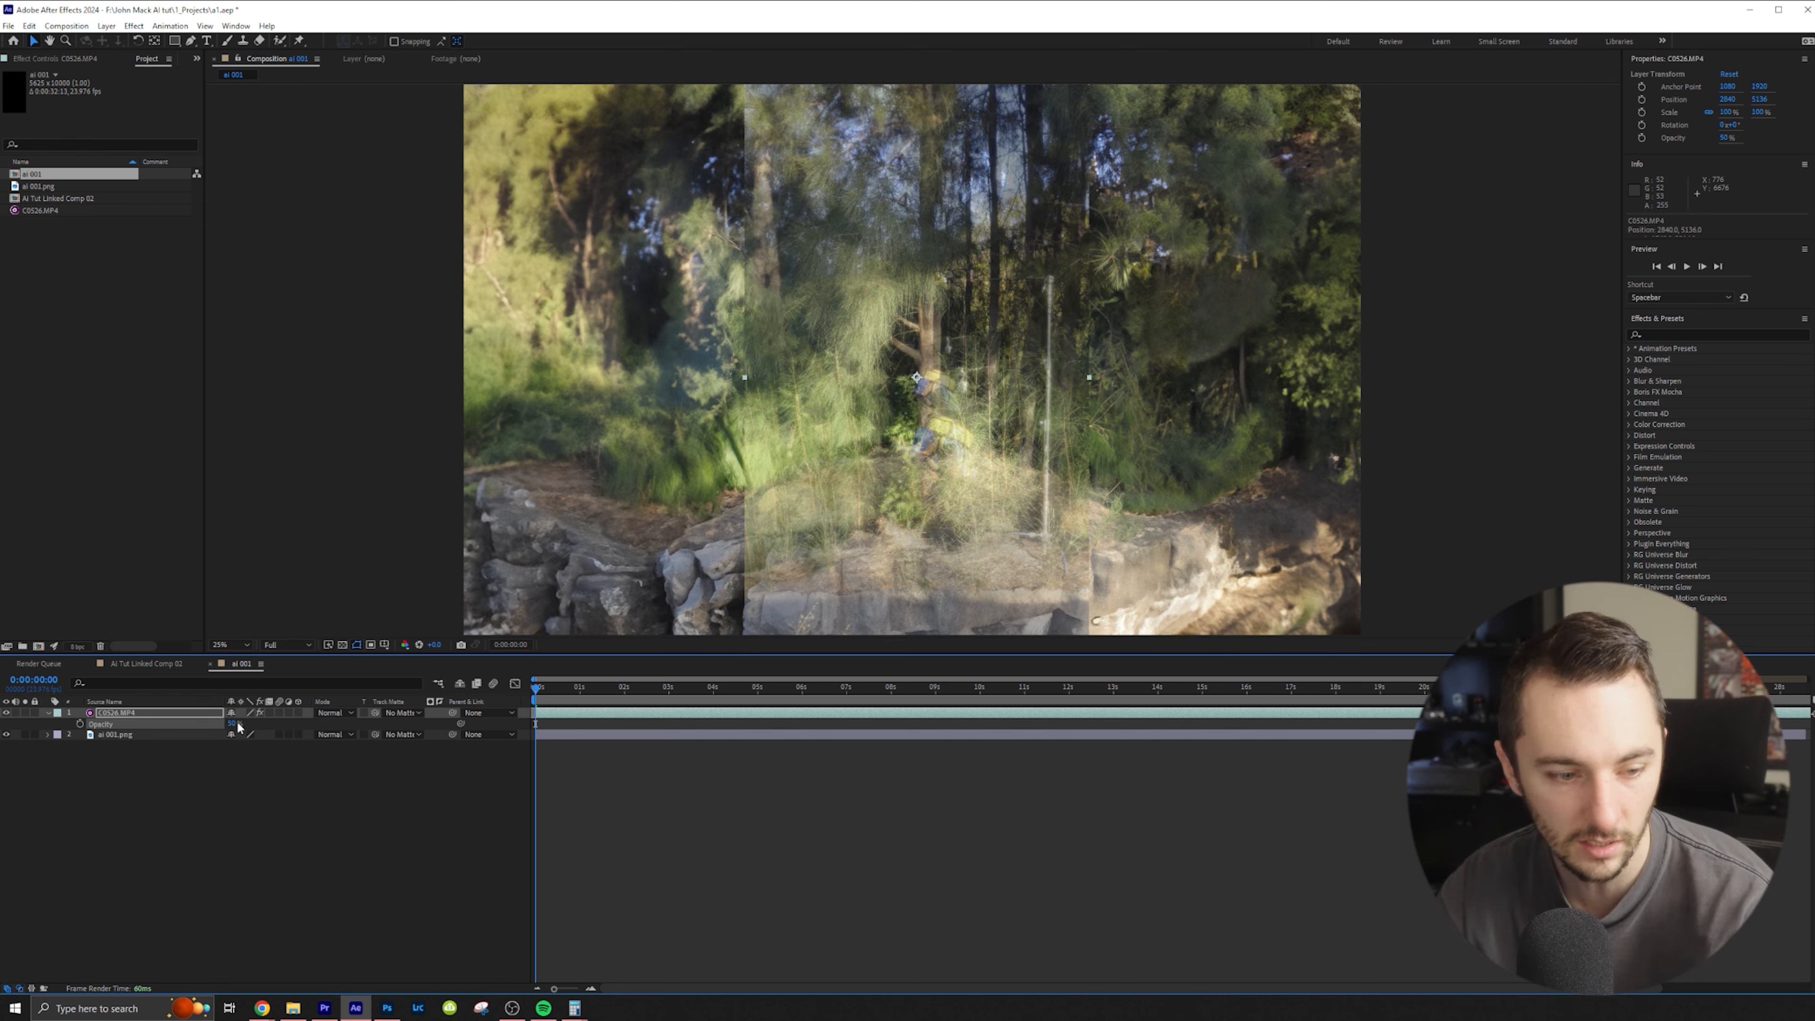
# Scale the C0526.MP4 clip down to about 72% and move it up to overlay the hiker in the image
pyautogui.press('s')
pyautogui.moveTo(237, 724); pyautogui.dragTo(228, 725)
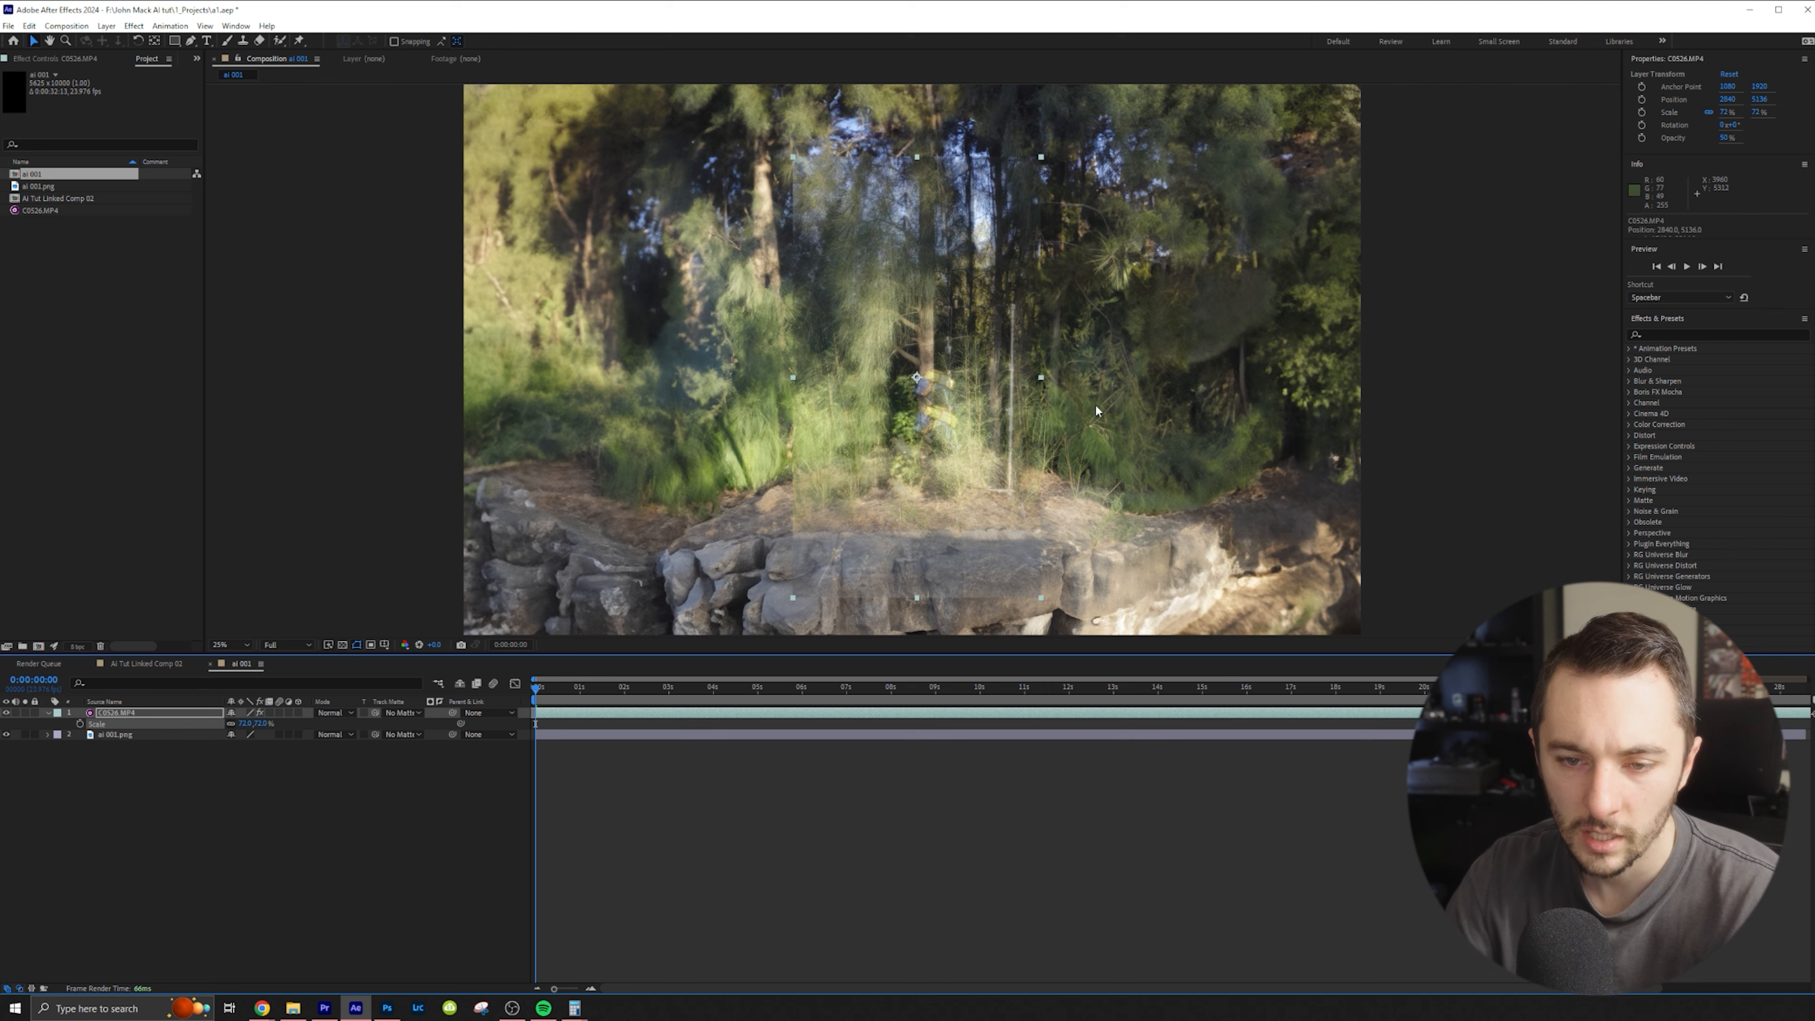
pyautogui.scroll(2, 962, 450)
pyautogui.moveTo(934, 528); pyautogui.dragTo(928, 468)
# Raise the C0526.MP4 clip's opacity to about 75% and toggle its visibility to check the alignment
pyautogui.press('t')
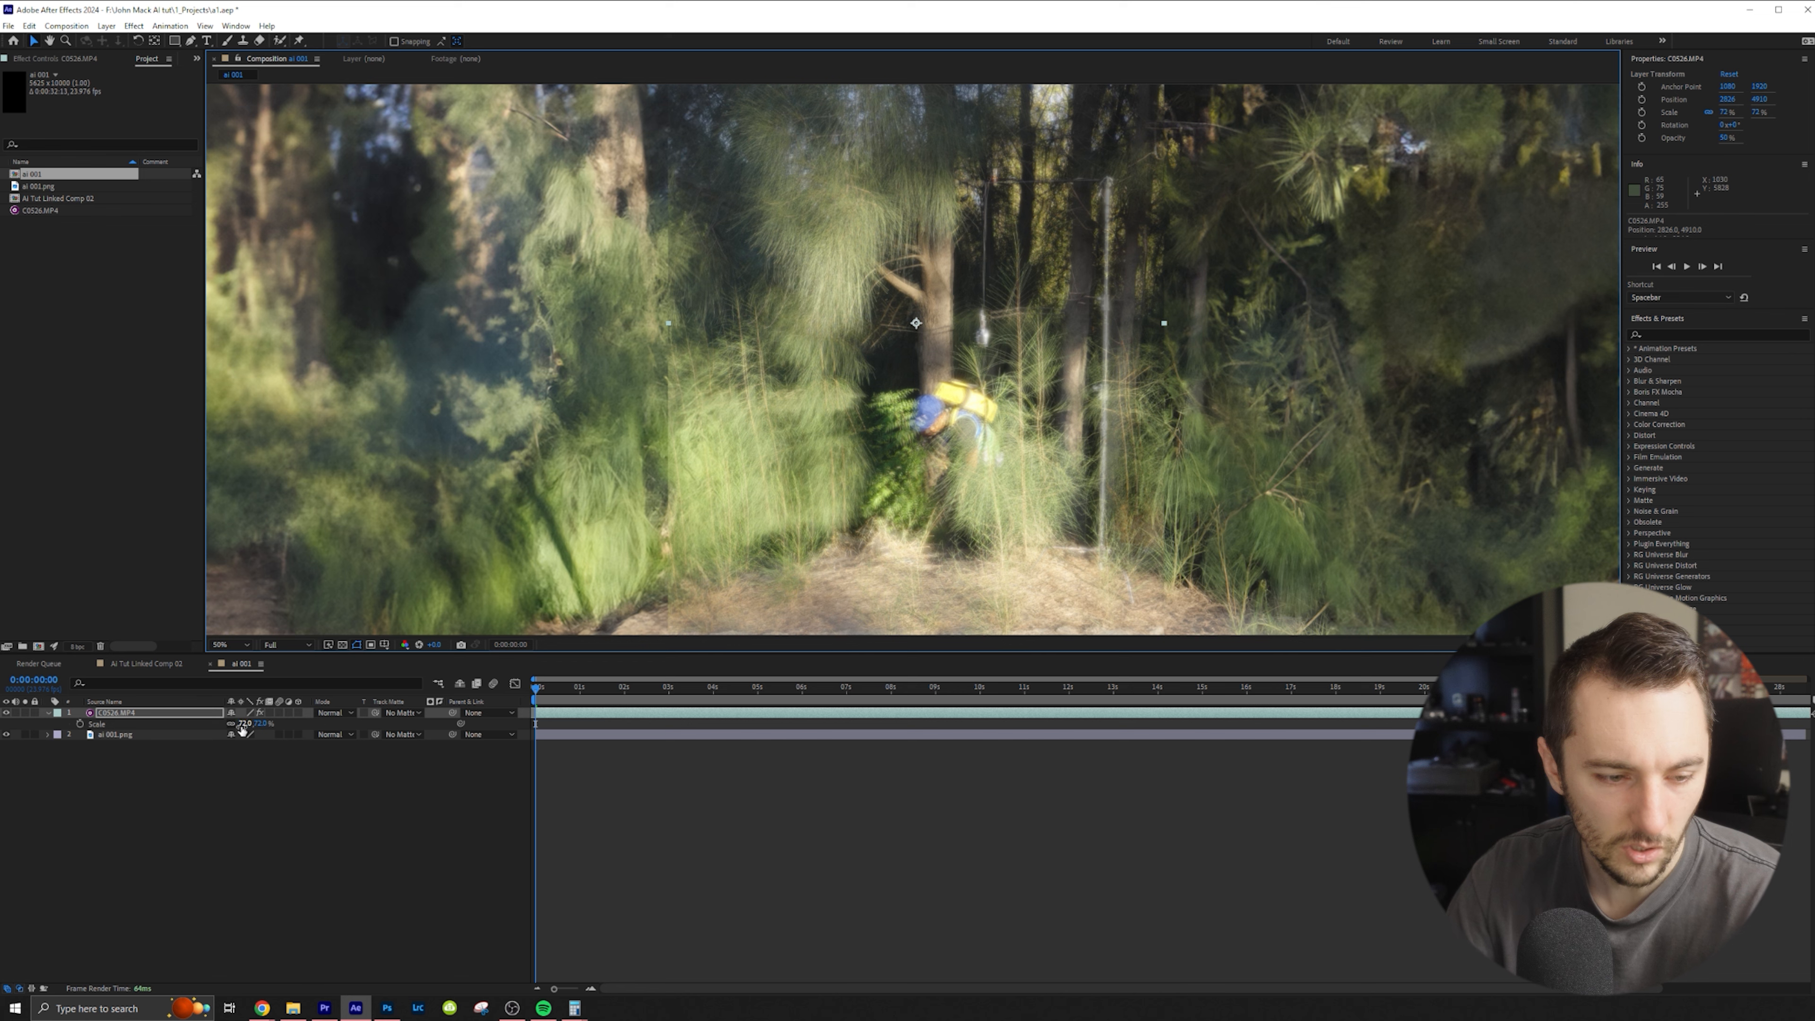
pyautogui.moveTo(234, 724)
pyautogui.mouseDown()
pyautogui.moveTo(266, 715)
pyautogui.moveTo(251, 719)
pyautogui.mouseUp()
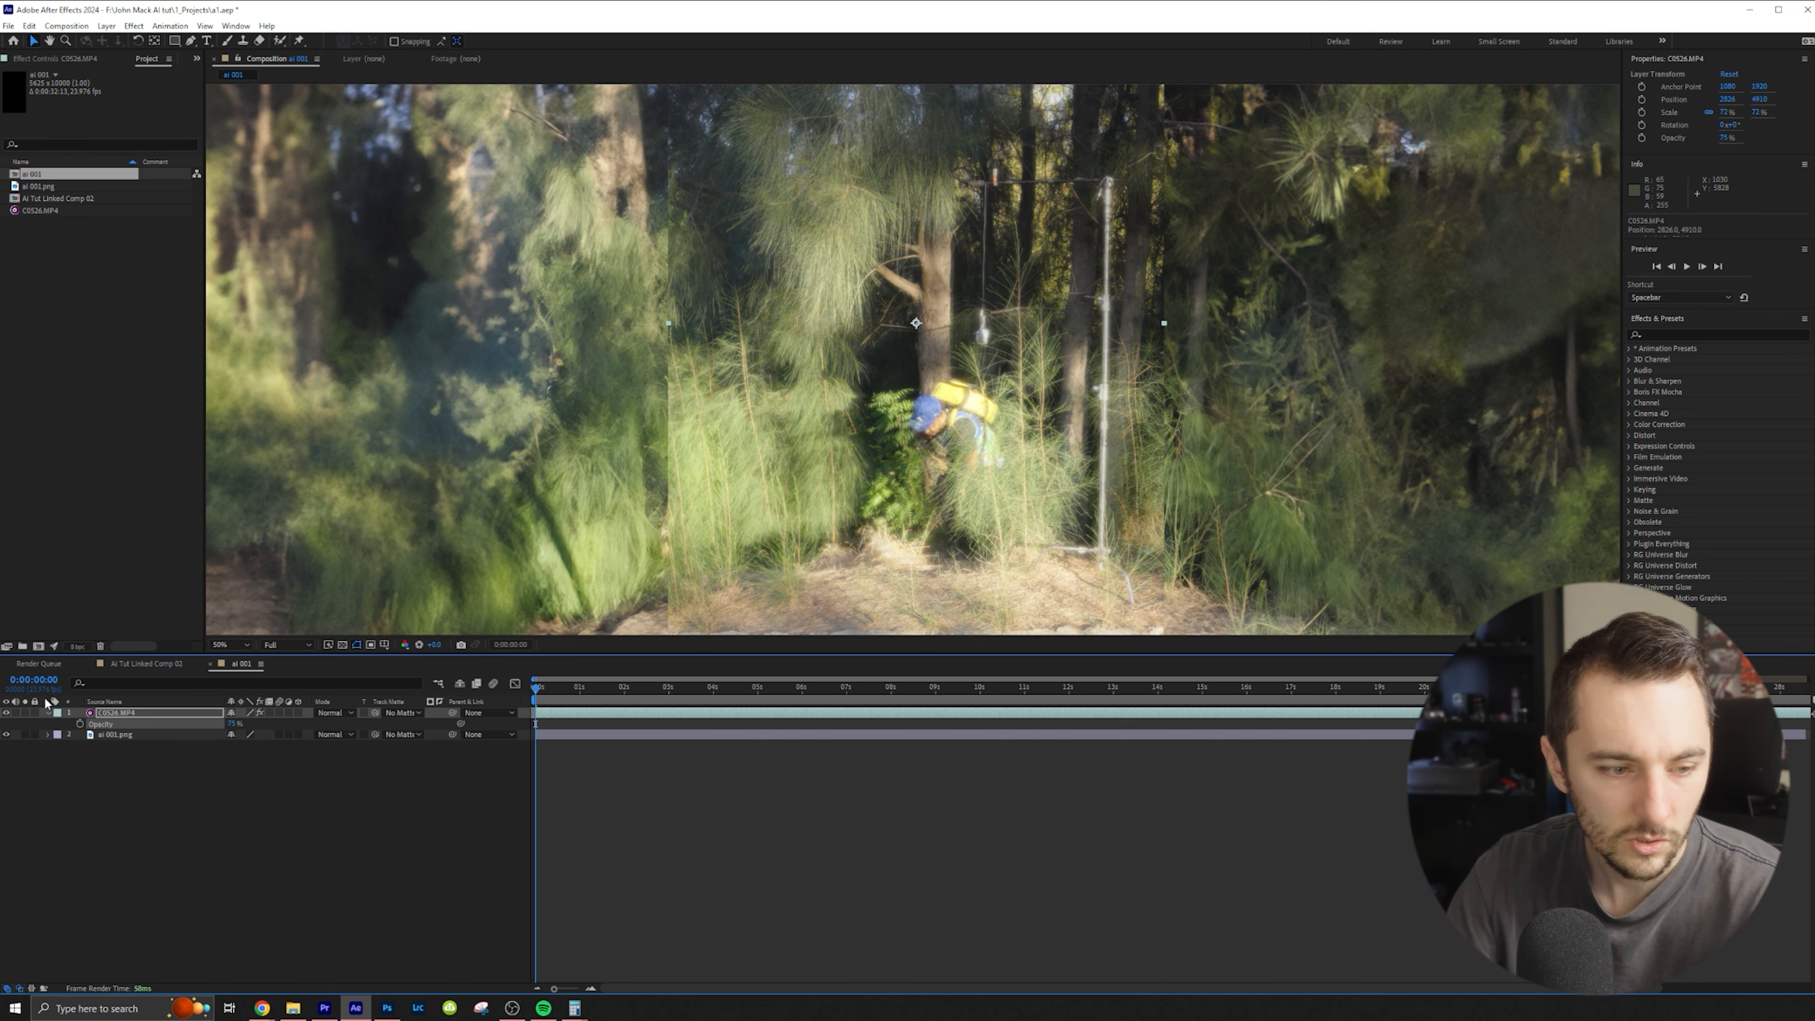
pyautogui.click(7, 712)
pyautogui.click(7, 712)
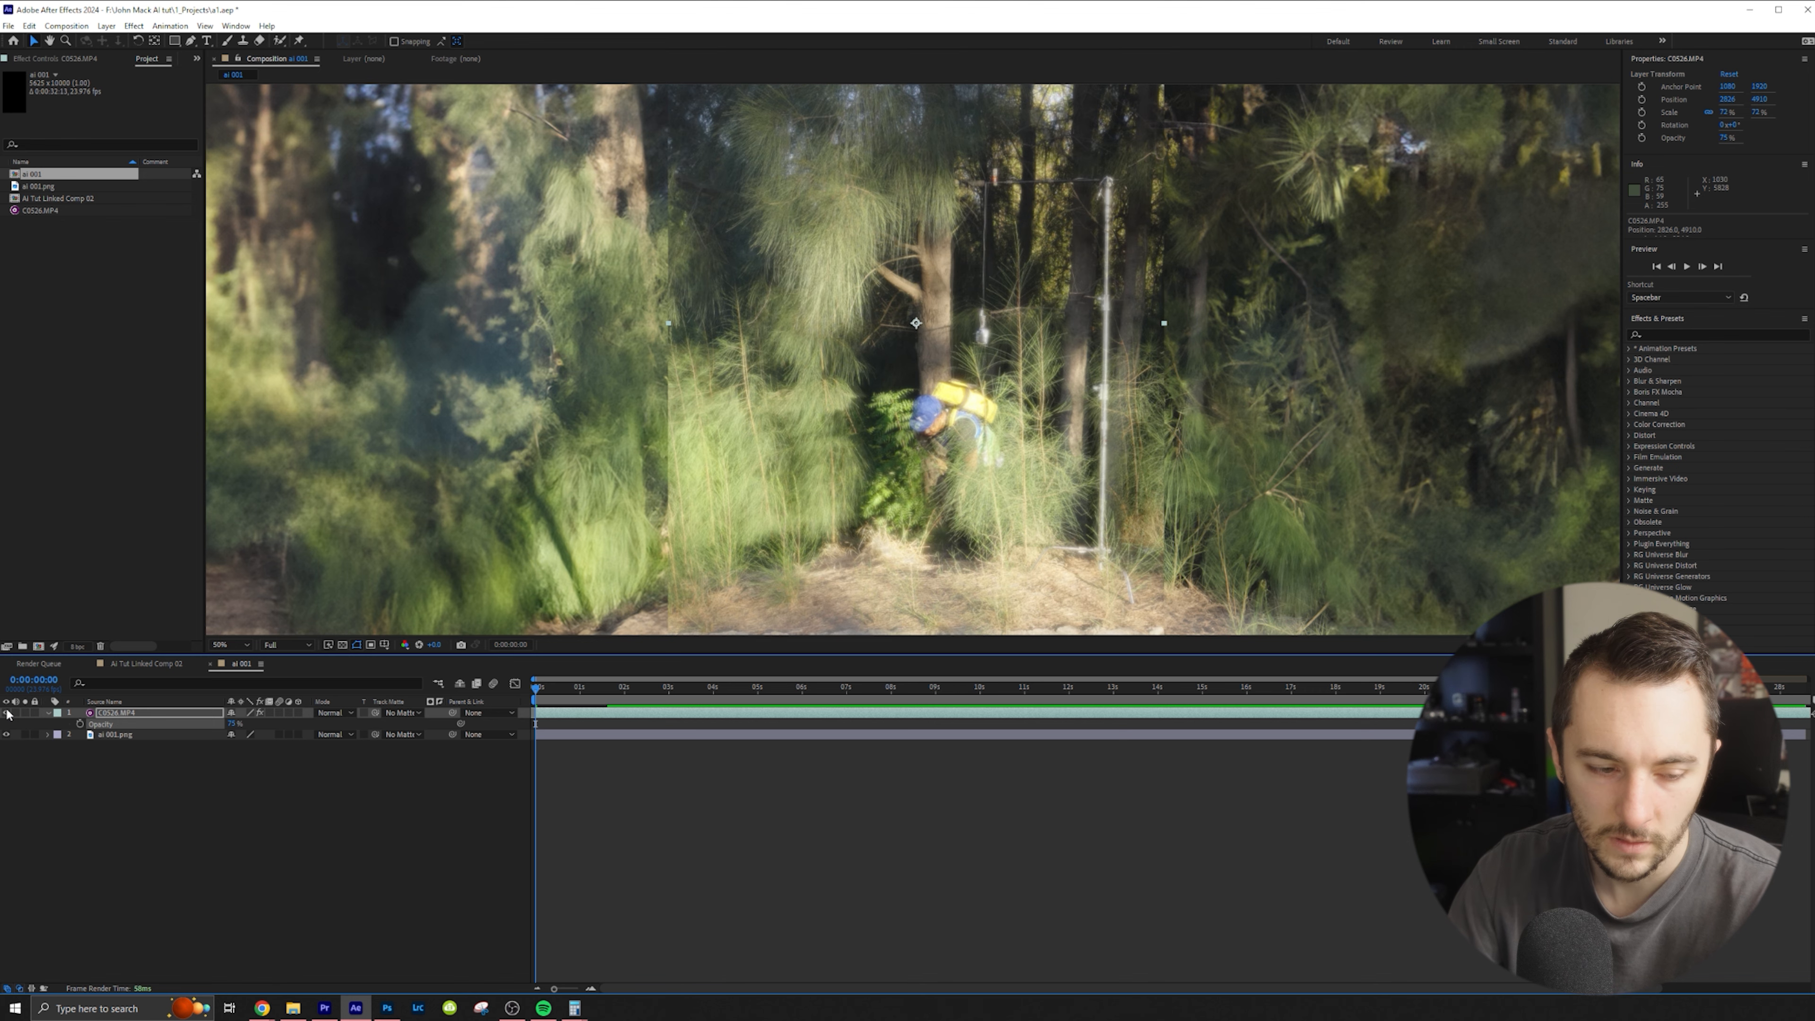
# Fine-tune the clip's scale to about 67% and its position to match the hiker in the image, toggling its visibility to compare
pyautogui.press('s')
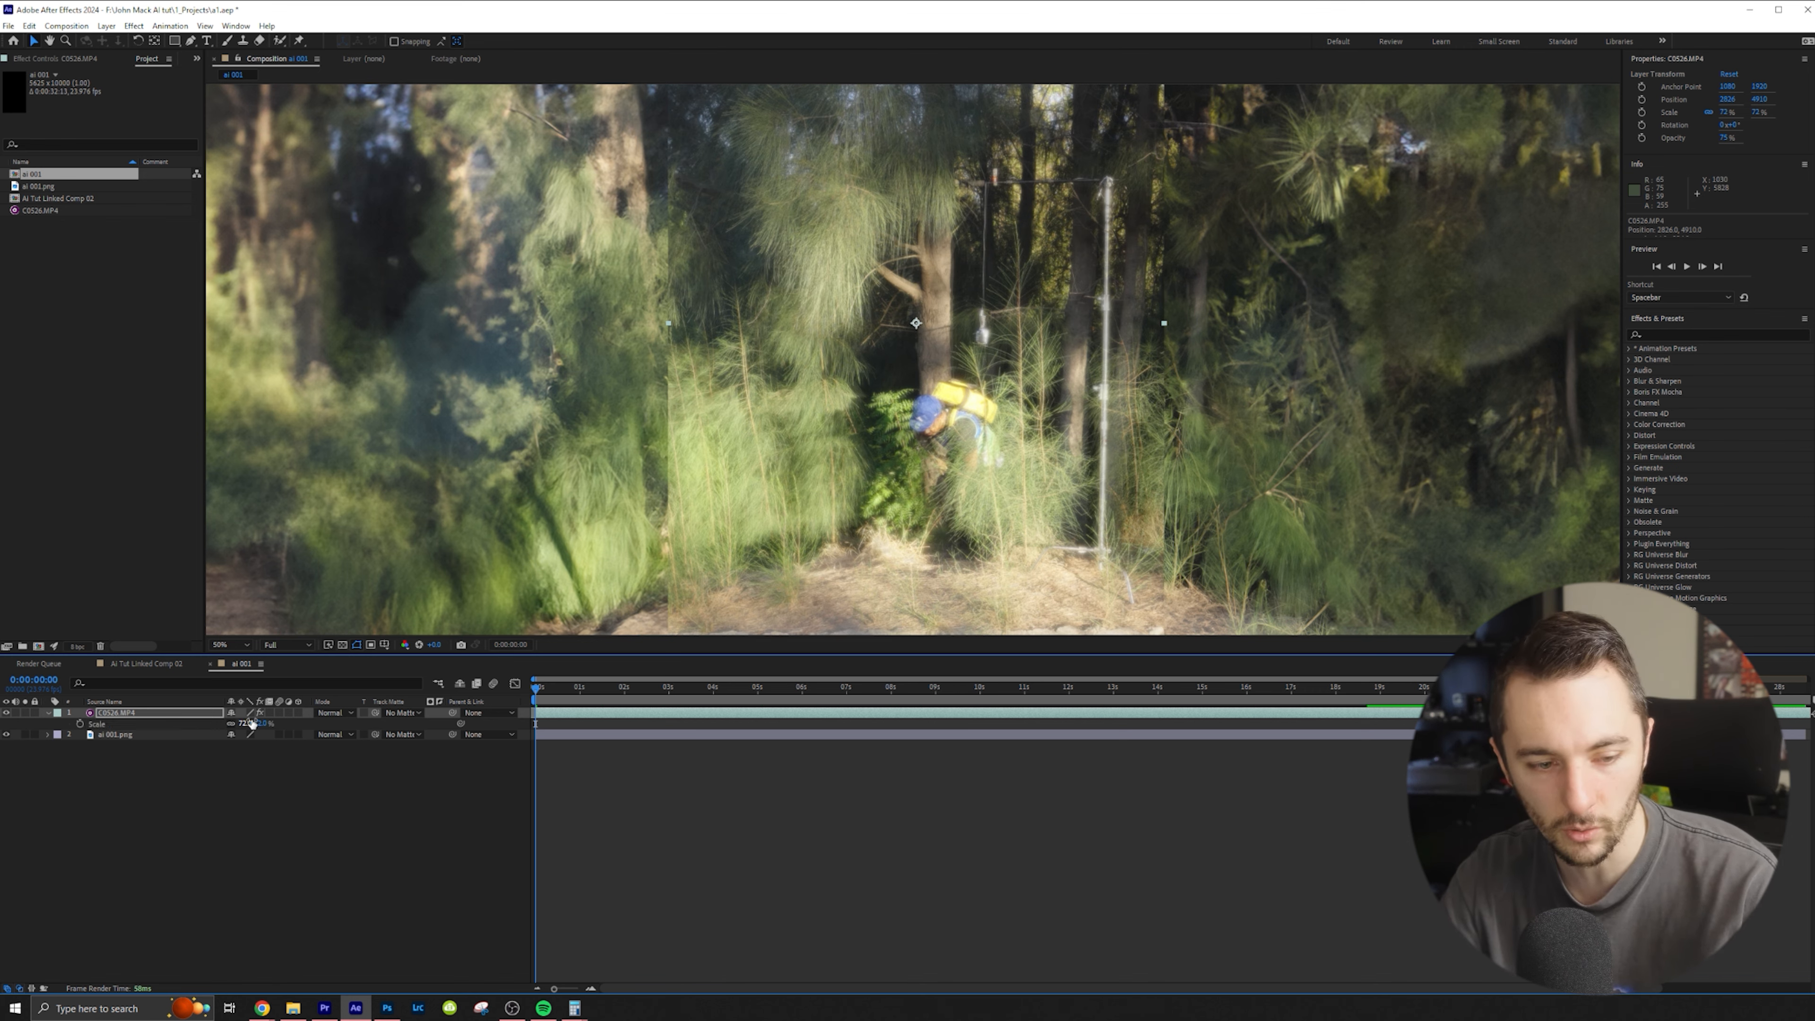
pyautogui.moveTo(245, 723); pyautogui.dragTo(240, 724)
pyautogui.rightClick(245, 726)
pyautogui.moveTo(938, 466)
pyautogui.mouseDown()
pyautogui.moveTo(868, 593)
pyautogui.moveTo(929, 593)
pyautogui.moveTo(942, 470)
pyautogui.mouseUp()
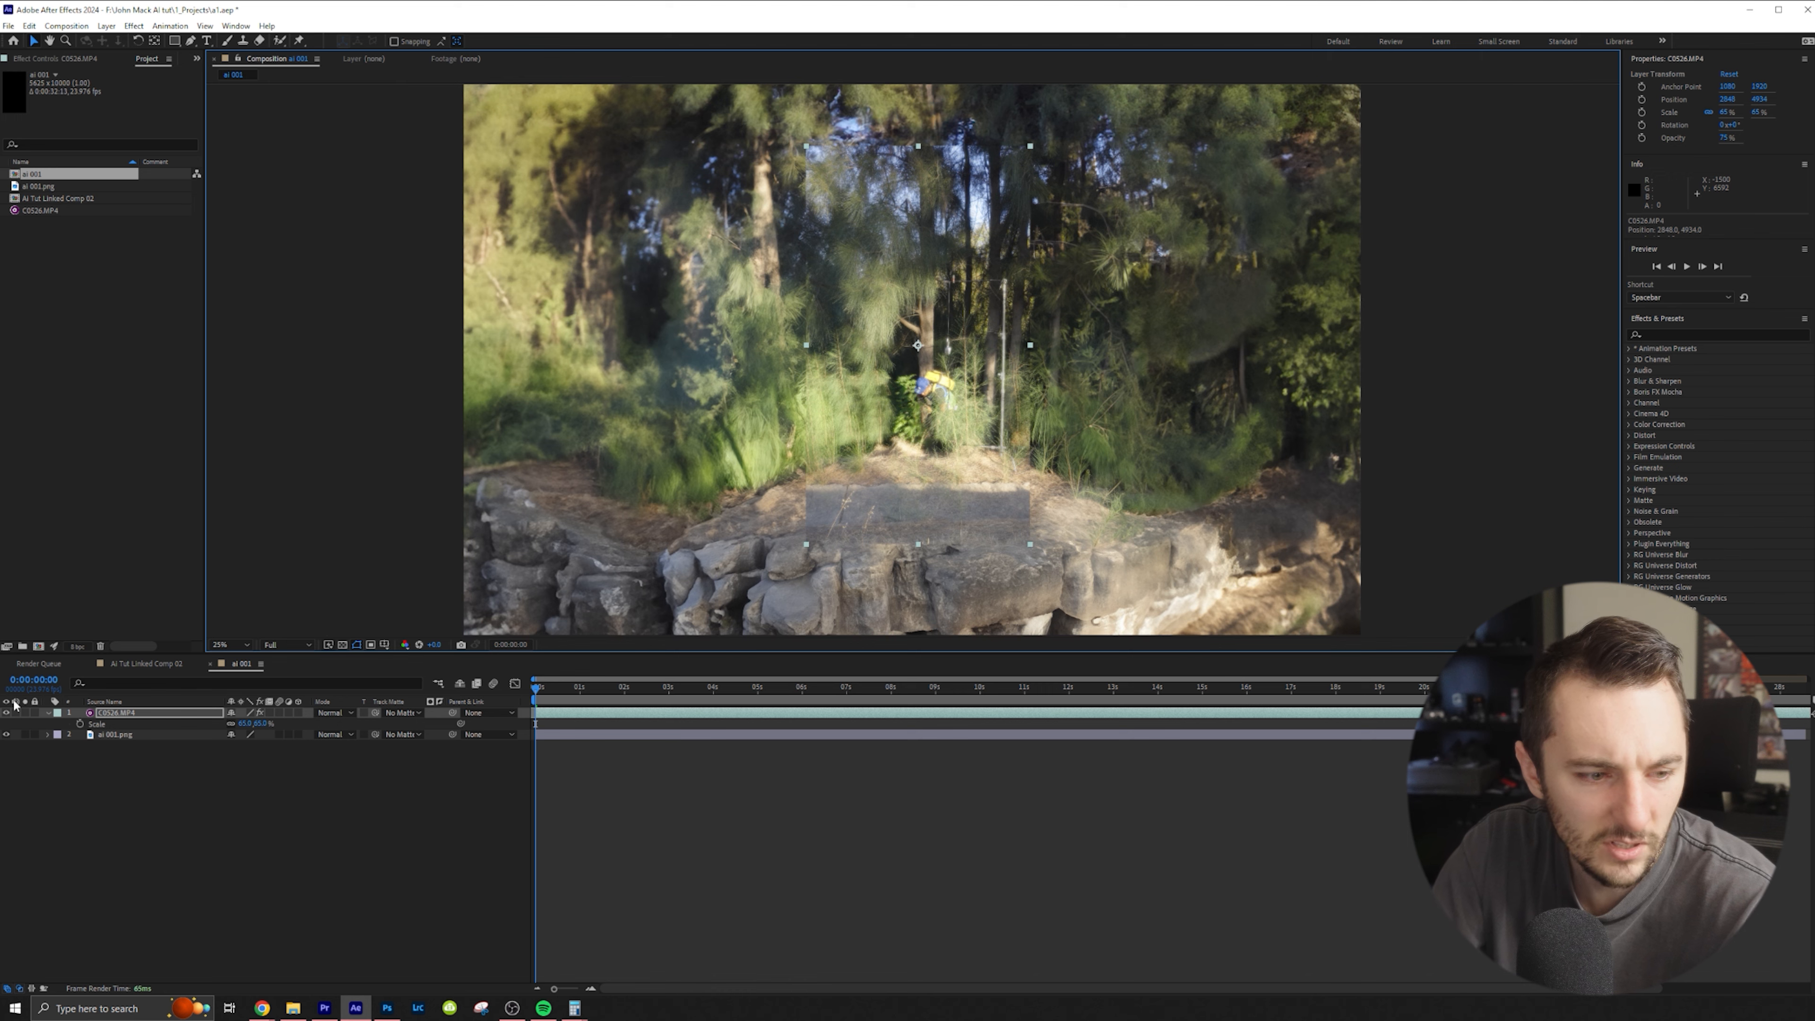
pyautogui.click(8, 713)
pyautogui.click(8, 714)
pyautogui.click(8, 714)
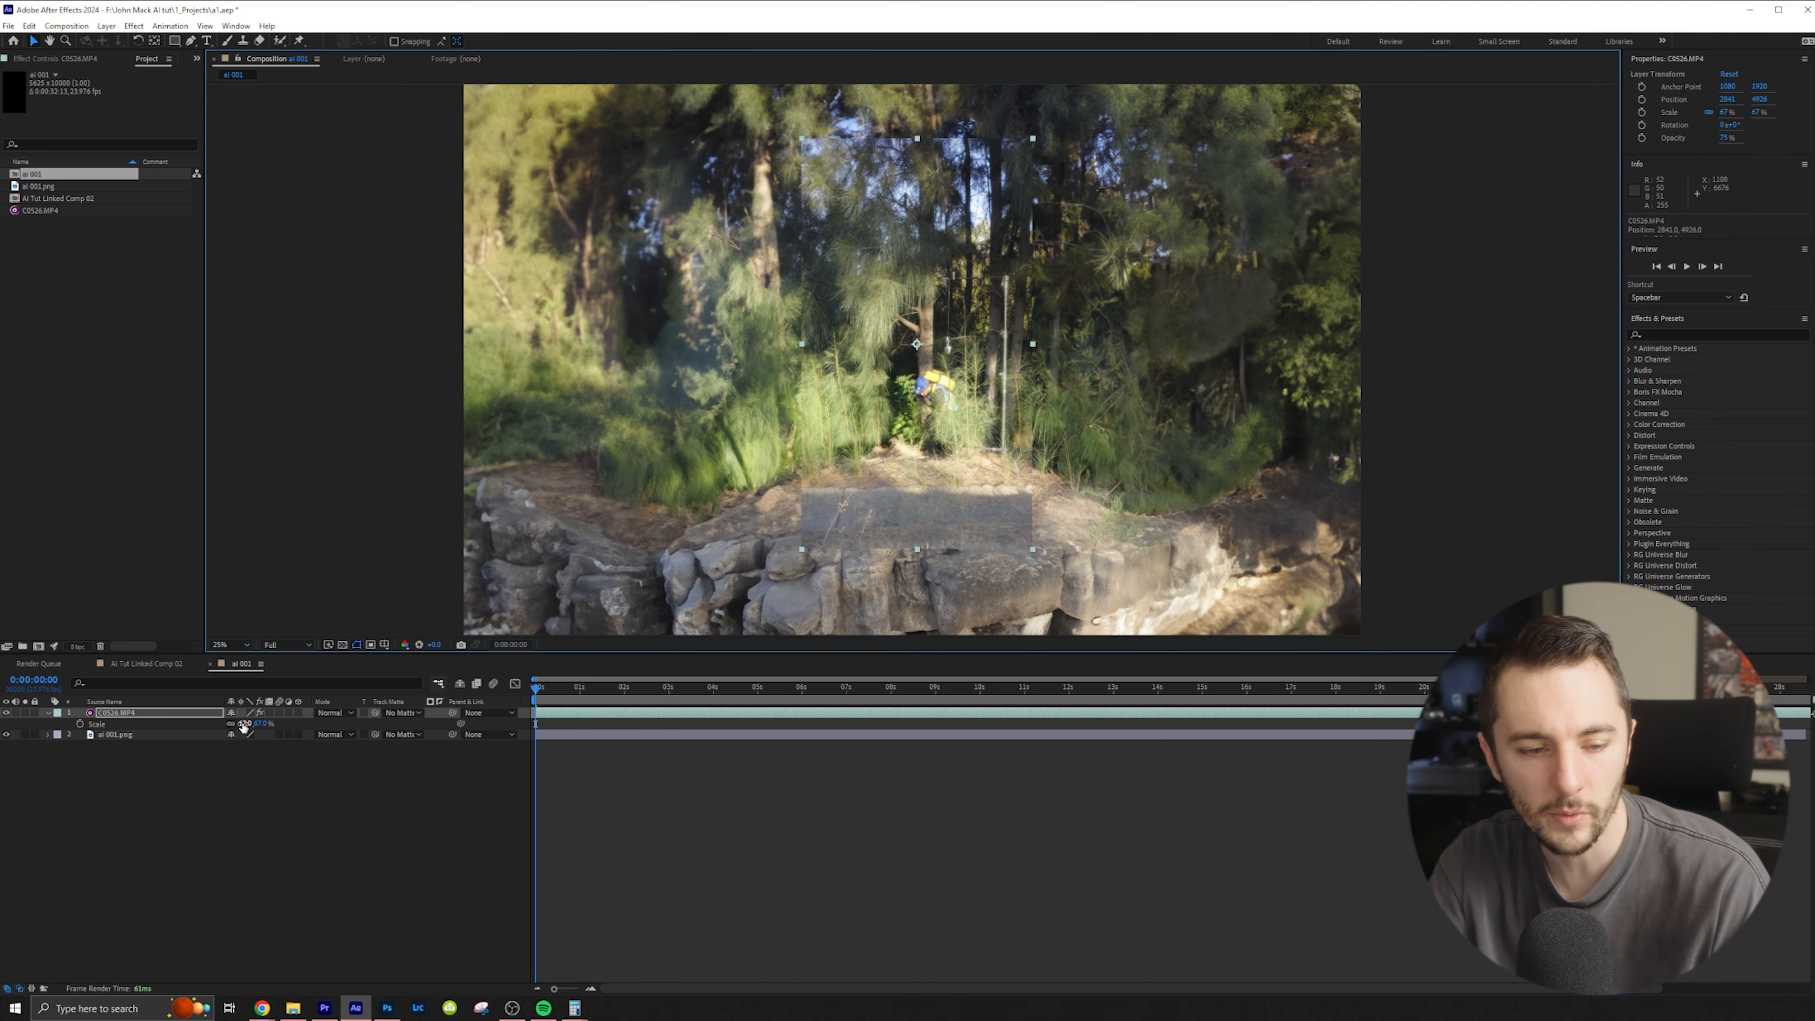
# Try another scale for the C0526.MP4 clip, undo it, and set the clip's opacity to 100%
pyautogui.moveTo(245, 724); pyautogui.dragTo(645, 740)
pyautogui.hotkey('ctrl', 'z')
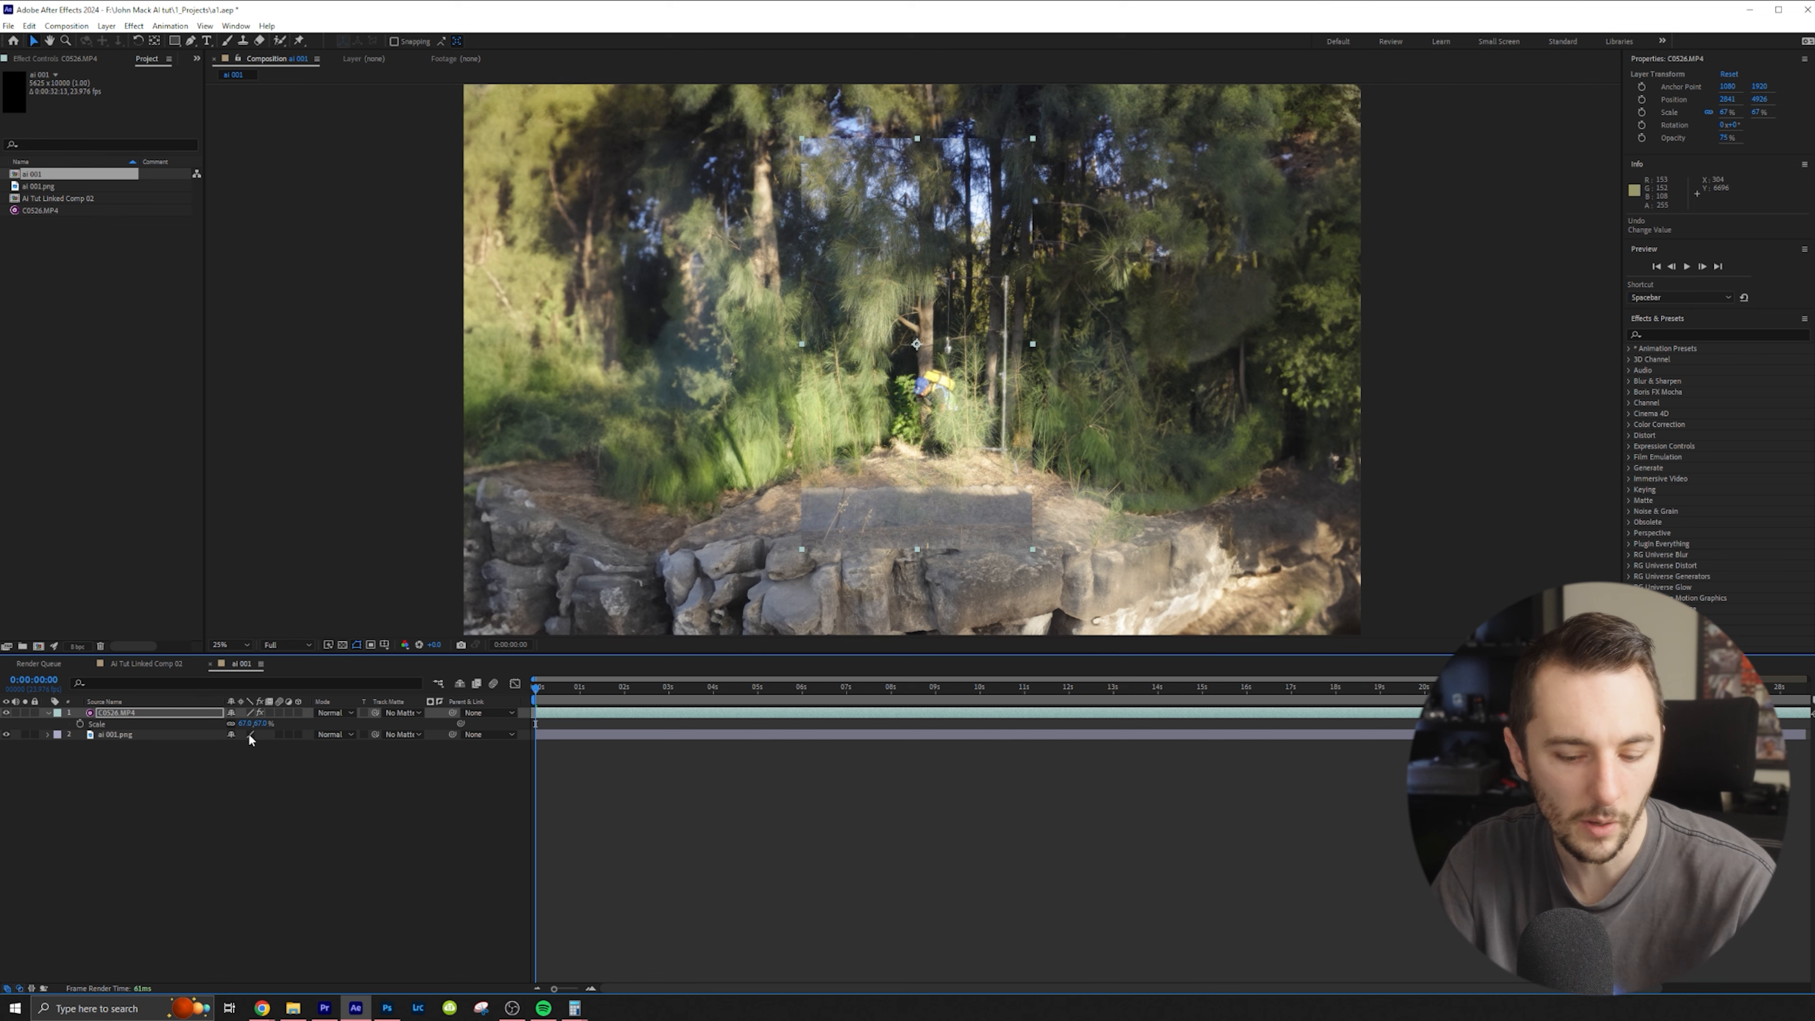
pyautogui.press('t')
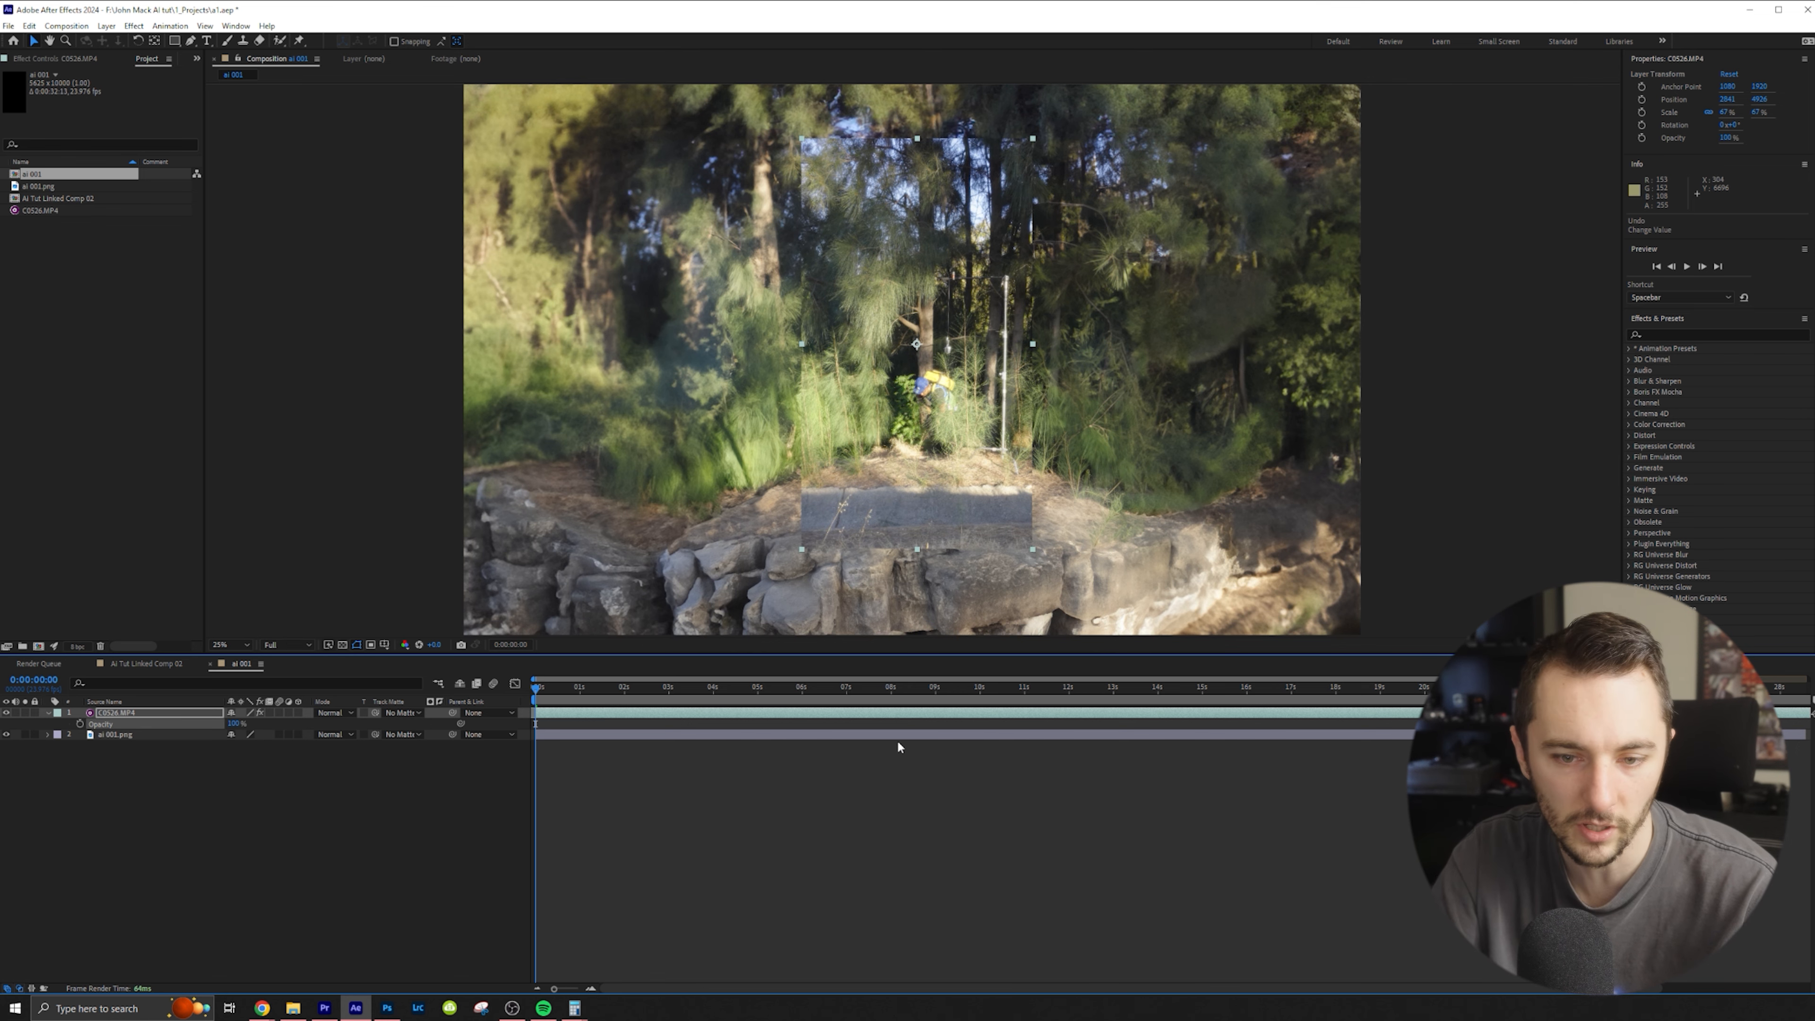
# Start a Pen mask on the C0526.MP4 layer, tracing above the hiker and down the inner side of the metal pole to the ground
pyautogui.click(133, 713)
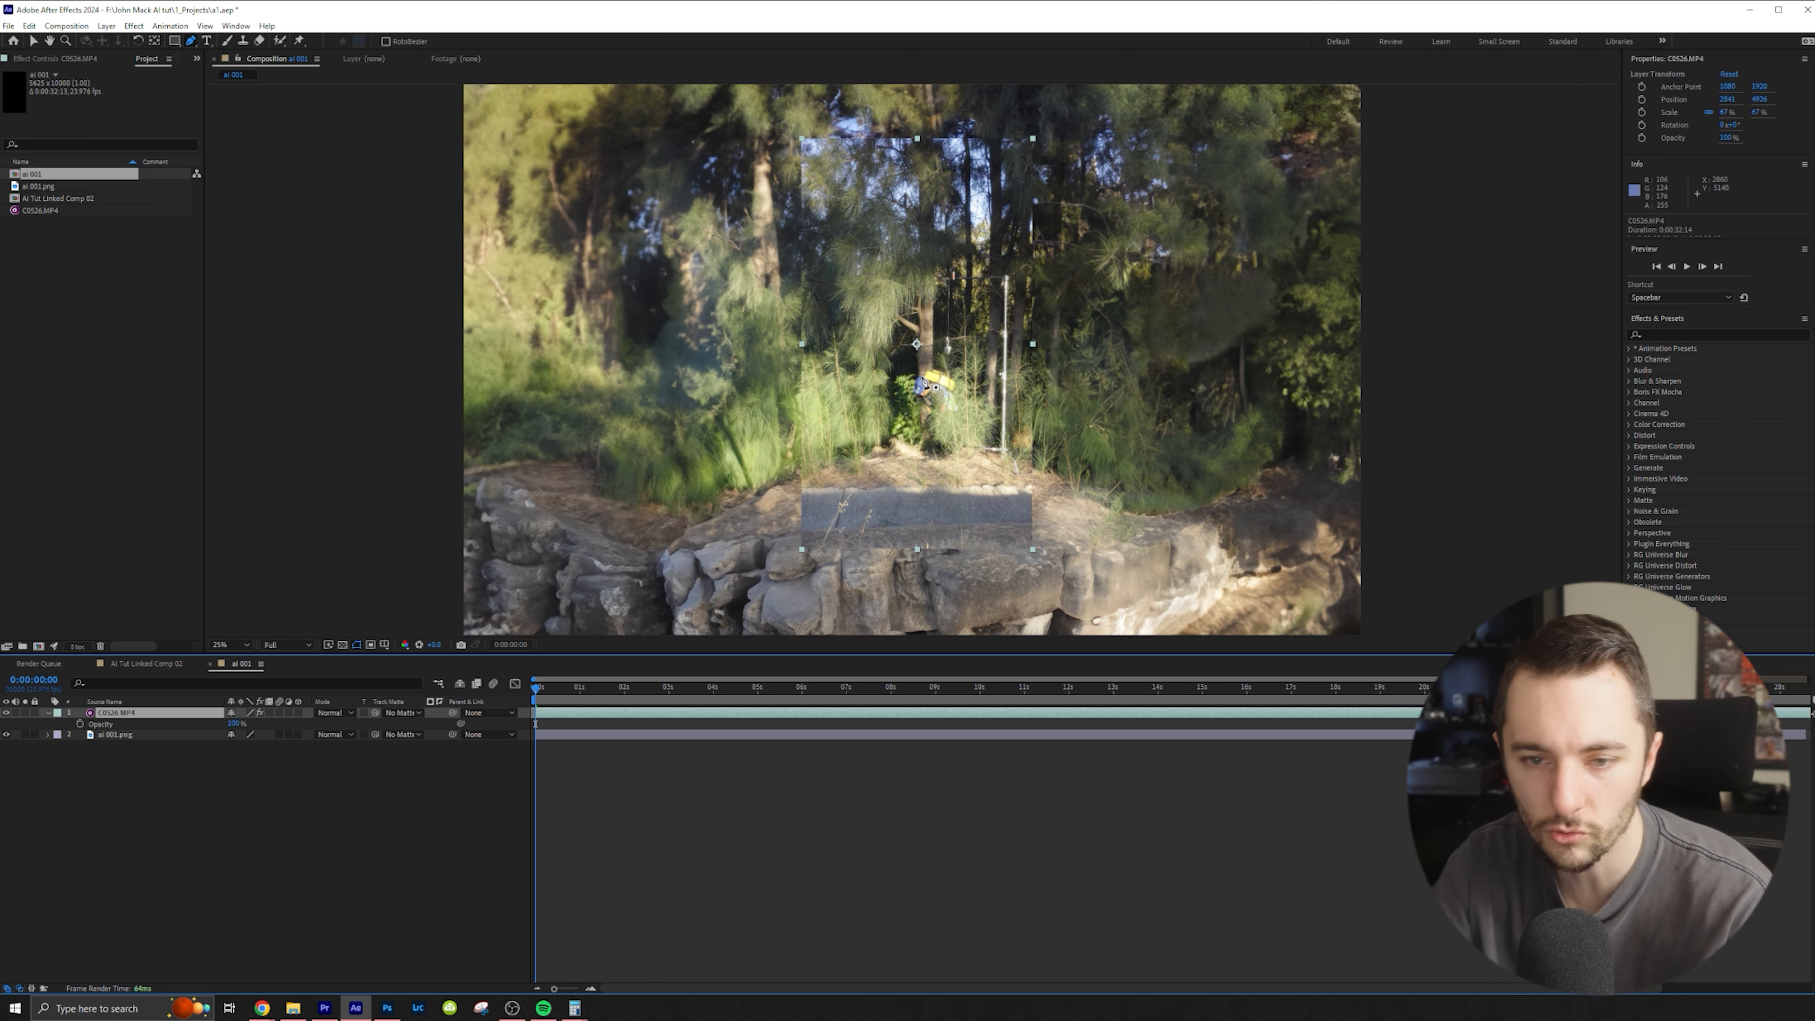
pyautogui.press('g')
pyautogui.scroll(2, 921, 388)
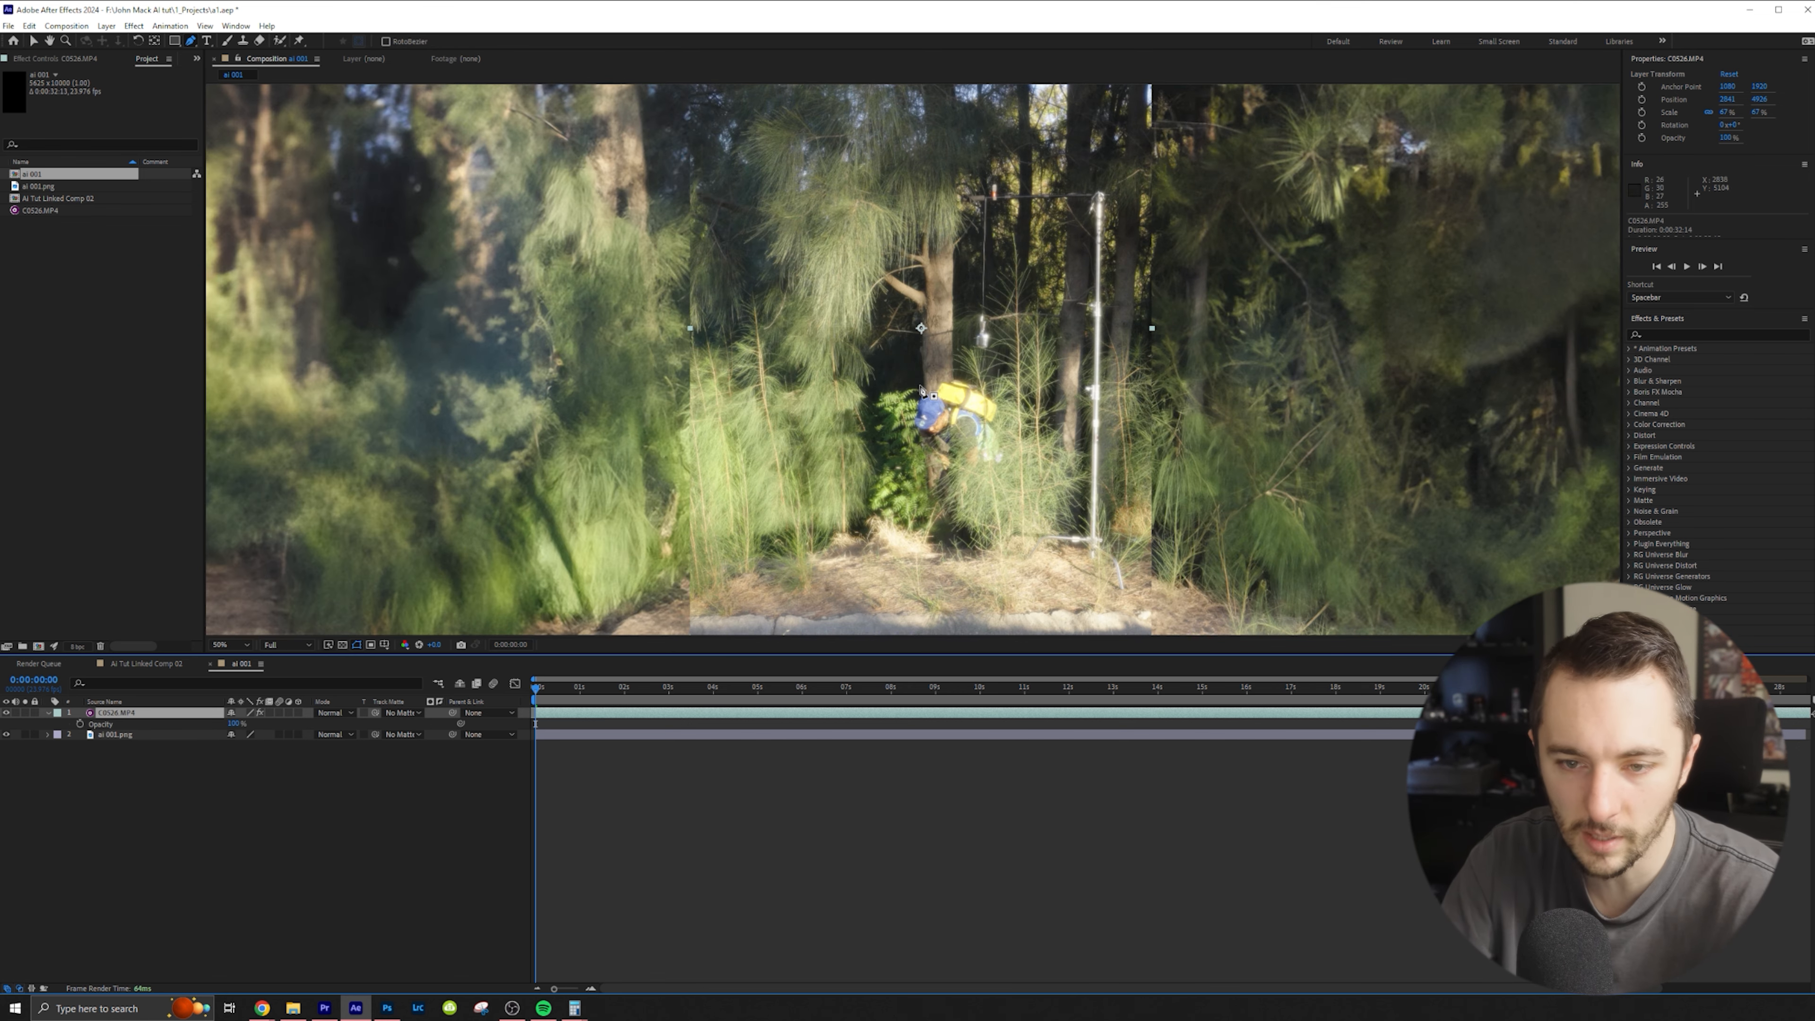
pyautogui.click(948, 201)
pyautogui.click(1018, 209)
pyautogui.click(1080, 208)
pyautogui.click(1086, 220)
pyautogui.click(1069, 289)
pyautogui.click(1069, 340)
pyautogui.click(1078, 405)
pyautogui.click(1085, 512)
pyautogui.click(1038, 531)
pyautogui.click(1024, 551)
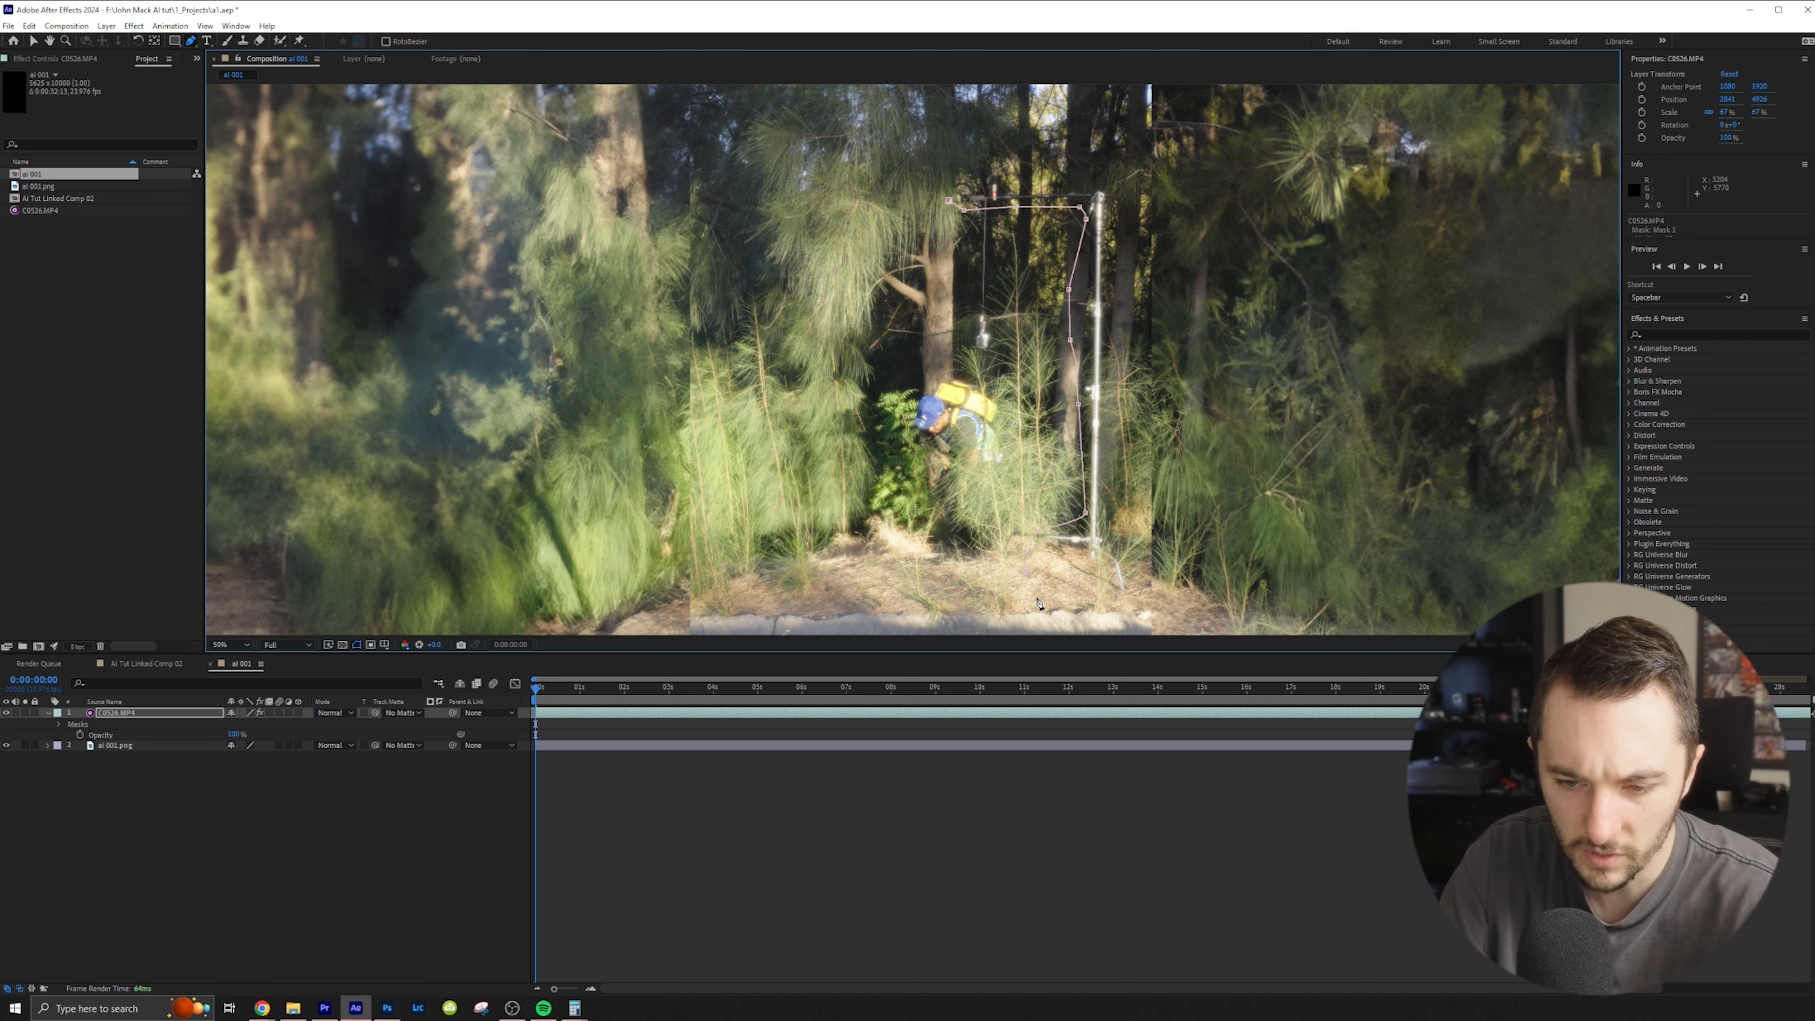
# Continue the mask path along the ground above the concrete edge and up through the foliage behind the hiker
pyautogui.click(857, 601)
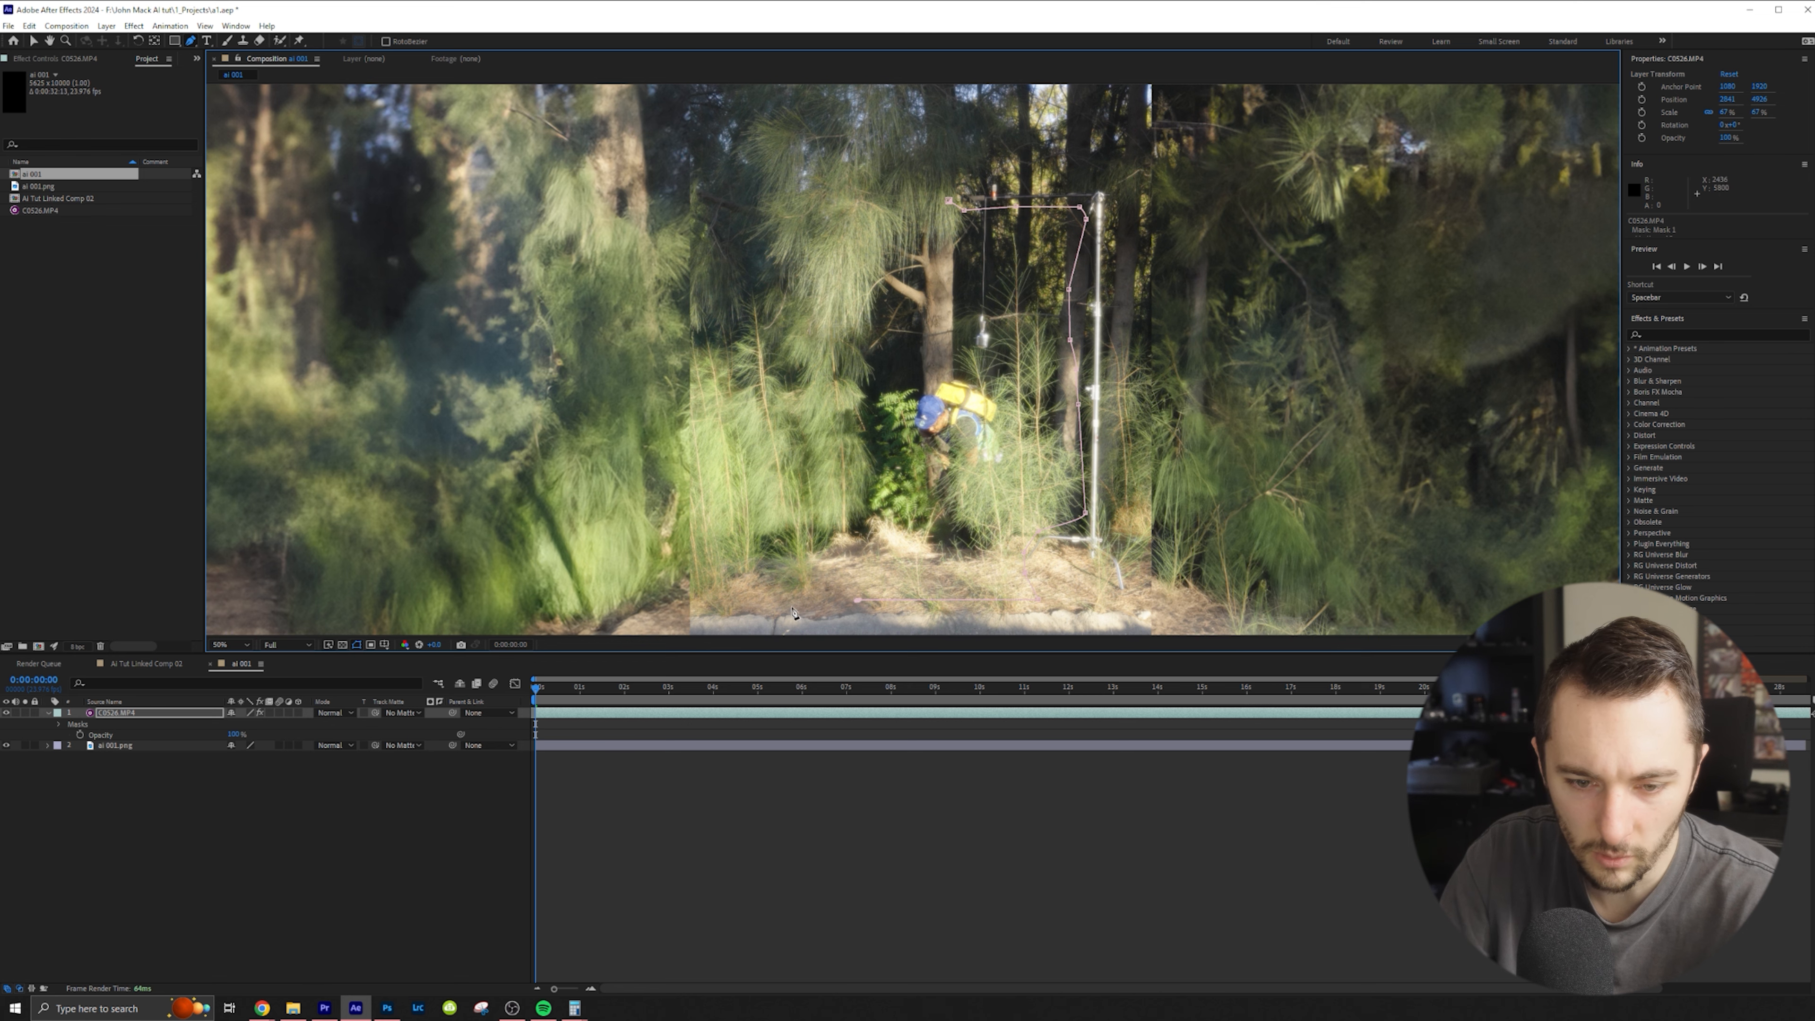
pyautogui.scroll(-2, 815, 607)
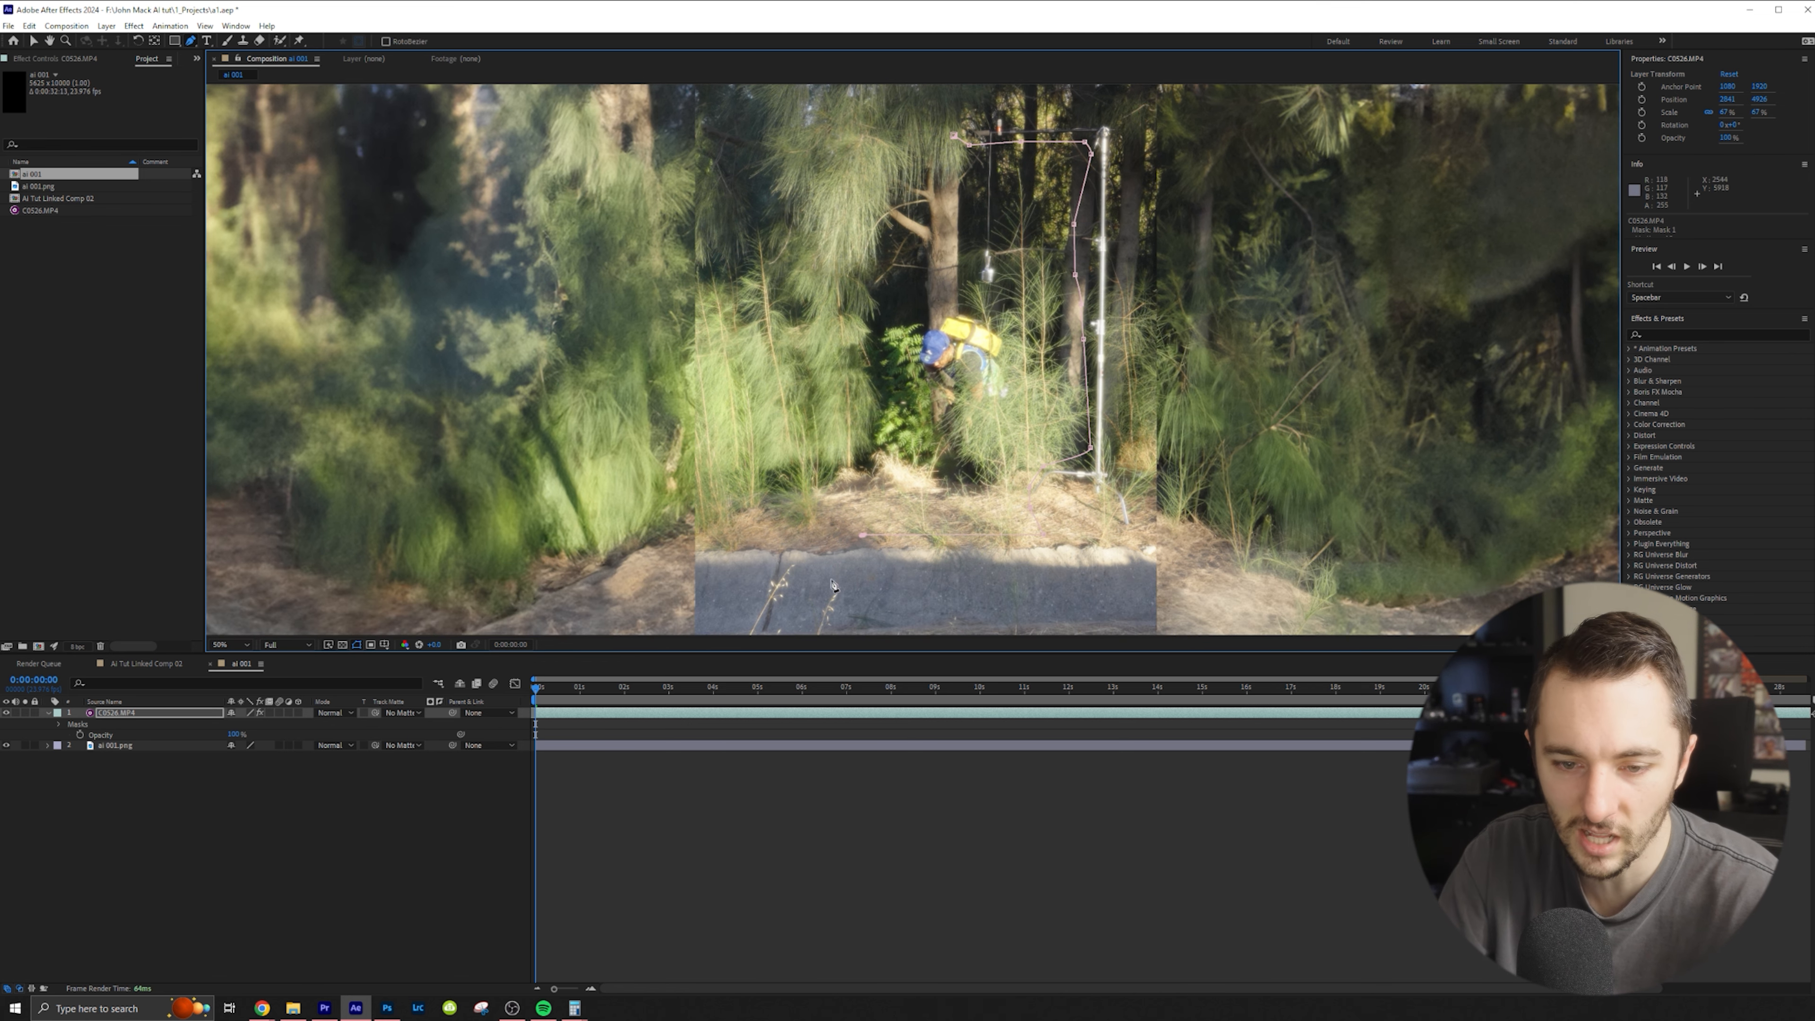
pyautogui.click(793, 534)
pyautogui.click(749, 501)
pyautogui.click(751, 300)
pyautogui.click(765, 191)
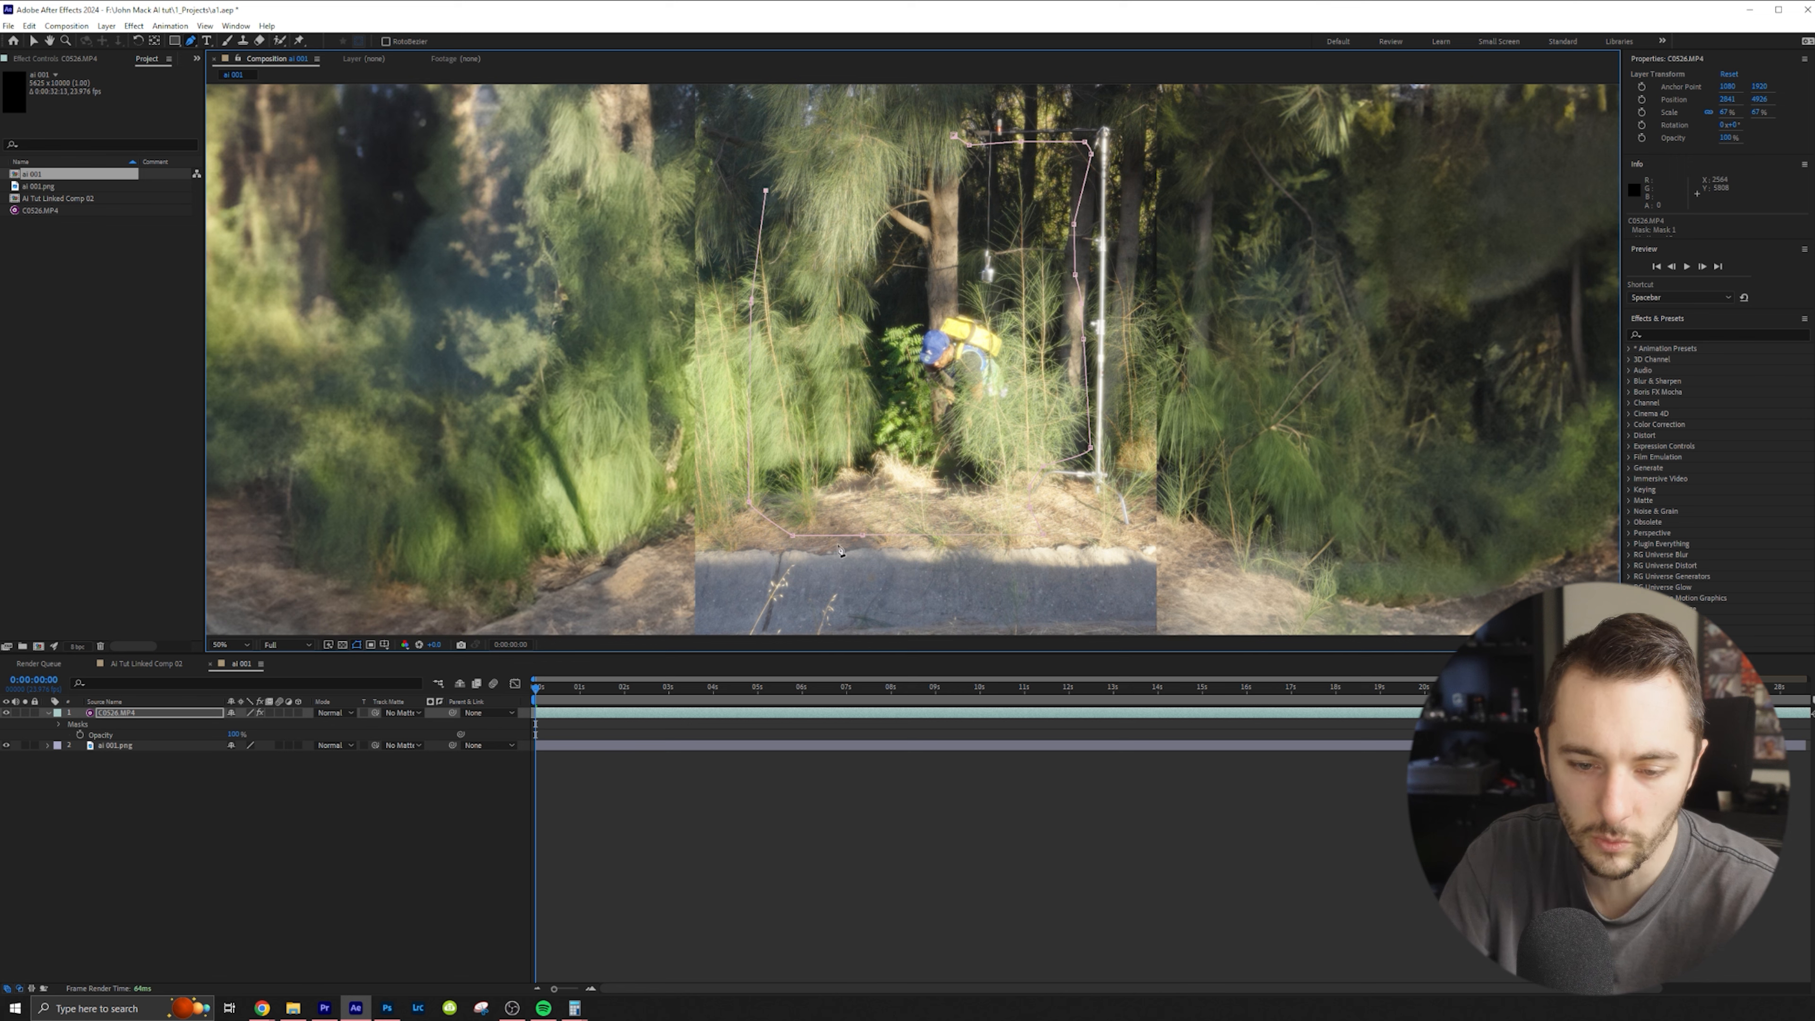
# Go to 0:00:06:21 and pull the mask's foliage-side point outward to leave more room around the standing hiker
pyautogui.click(840, 686)
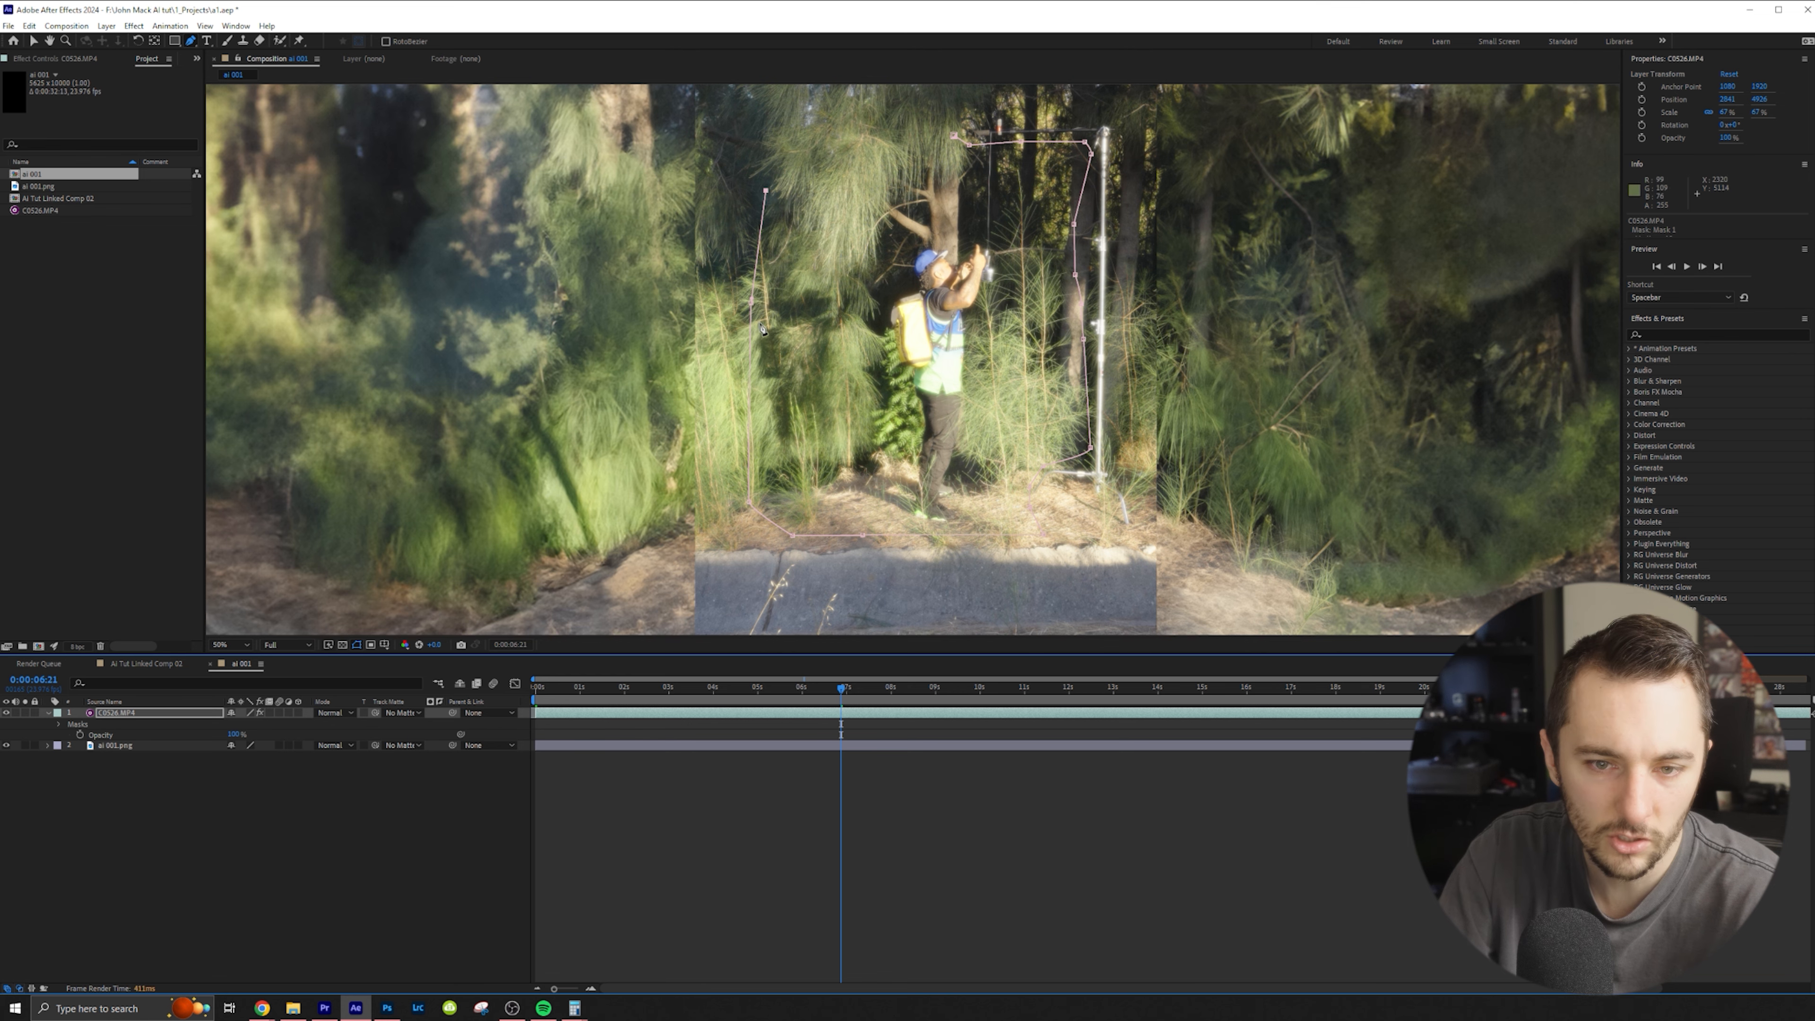
pyautogui.moveTo(750, 300); pyautogui.dragTo(722, 305)
pyautogui.press('space')
pyautogui.moveTo(798, 176); pyautogui.dragTo(800, 295)
pyautogui.click(791, 269)
pyautogui.moveTo(848, 222); pyautogui.dragTo(854, 219)
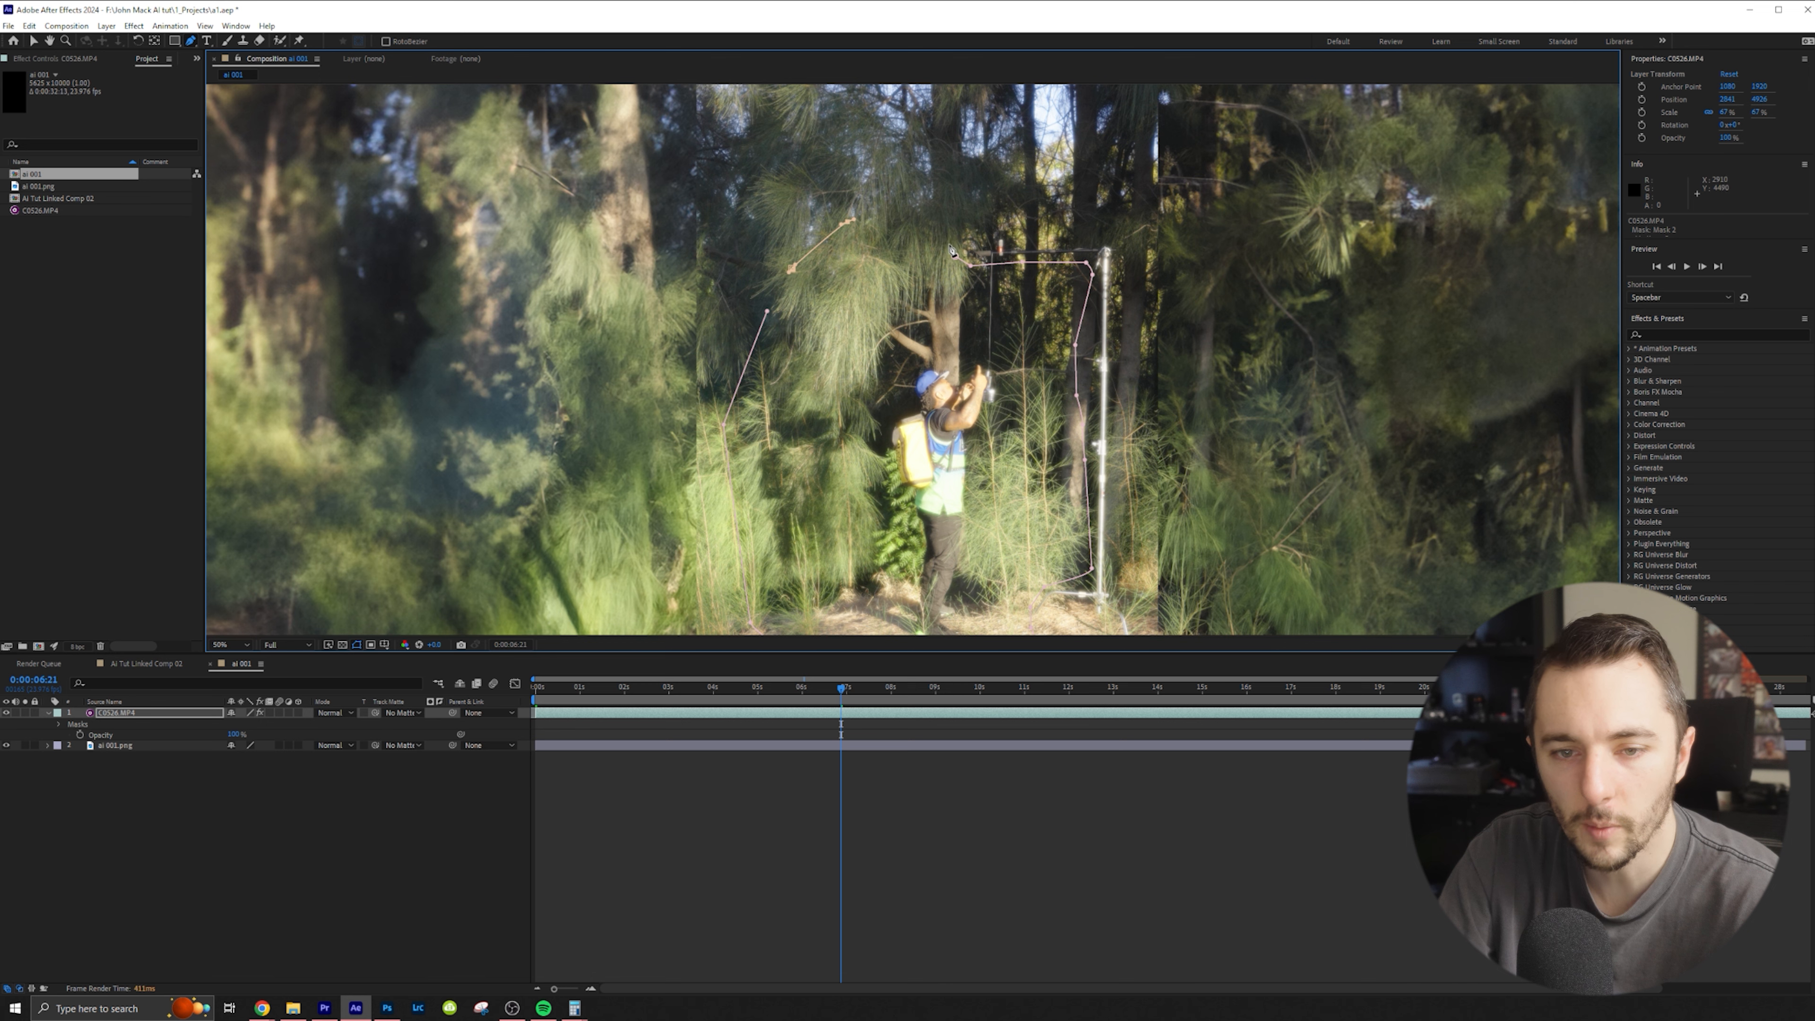
pyautogui.hotkey('ctrl', 'z')
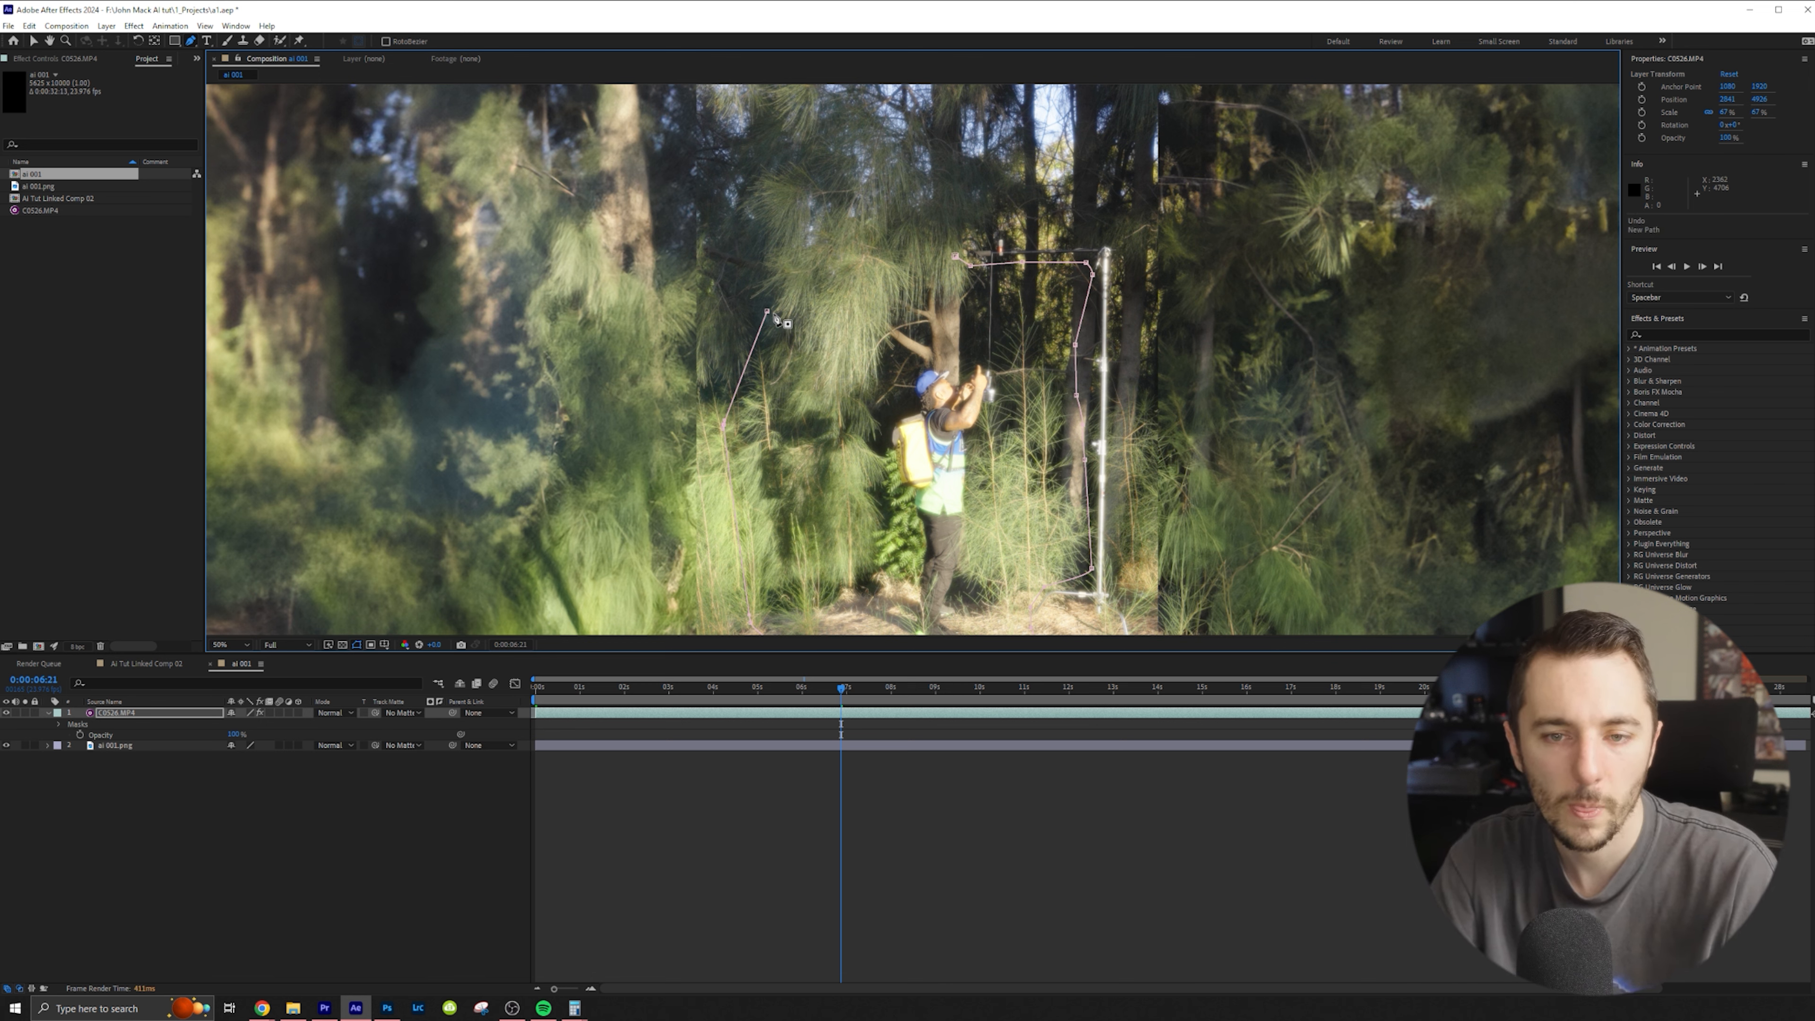
# Complete the mask with points over the branches above the hiker and close it at its starting point
pyautogui.click(822, 234)
pyautogui.moveTo(925, 241); pyautogui.dragTo(938, 245)
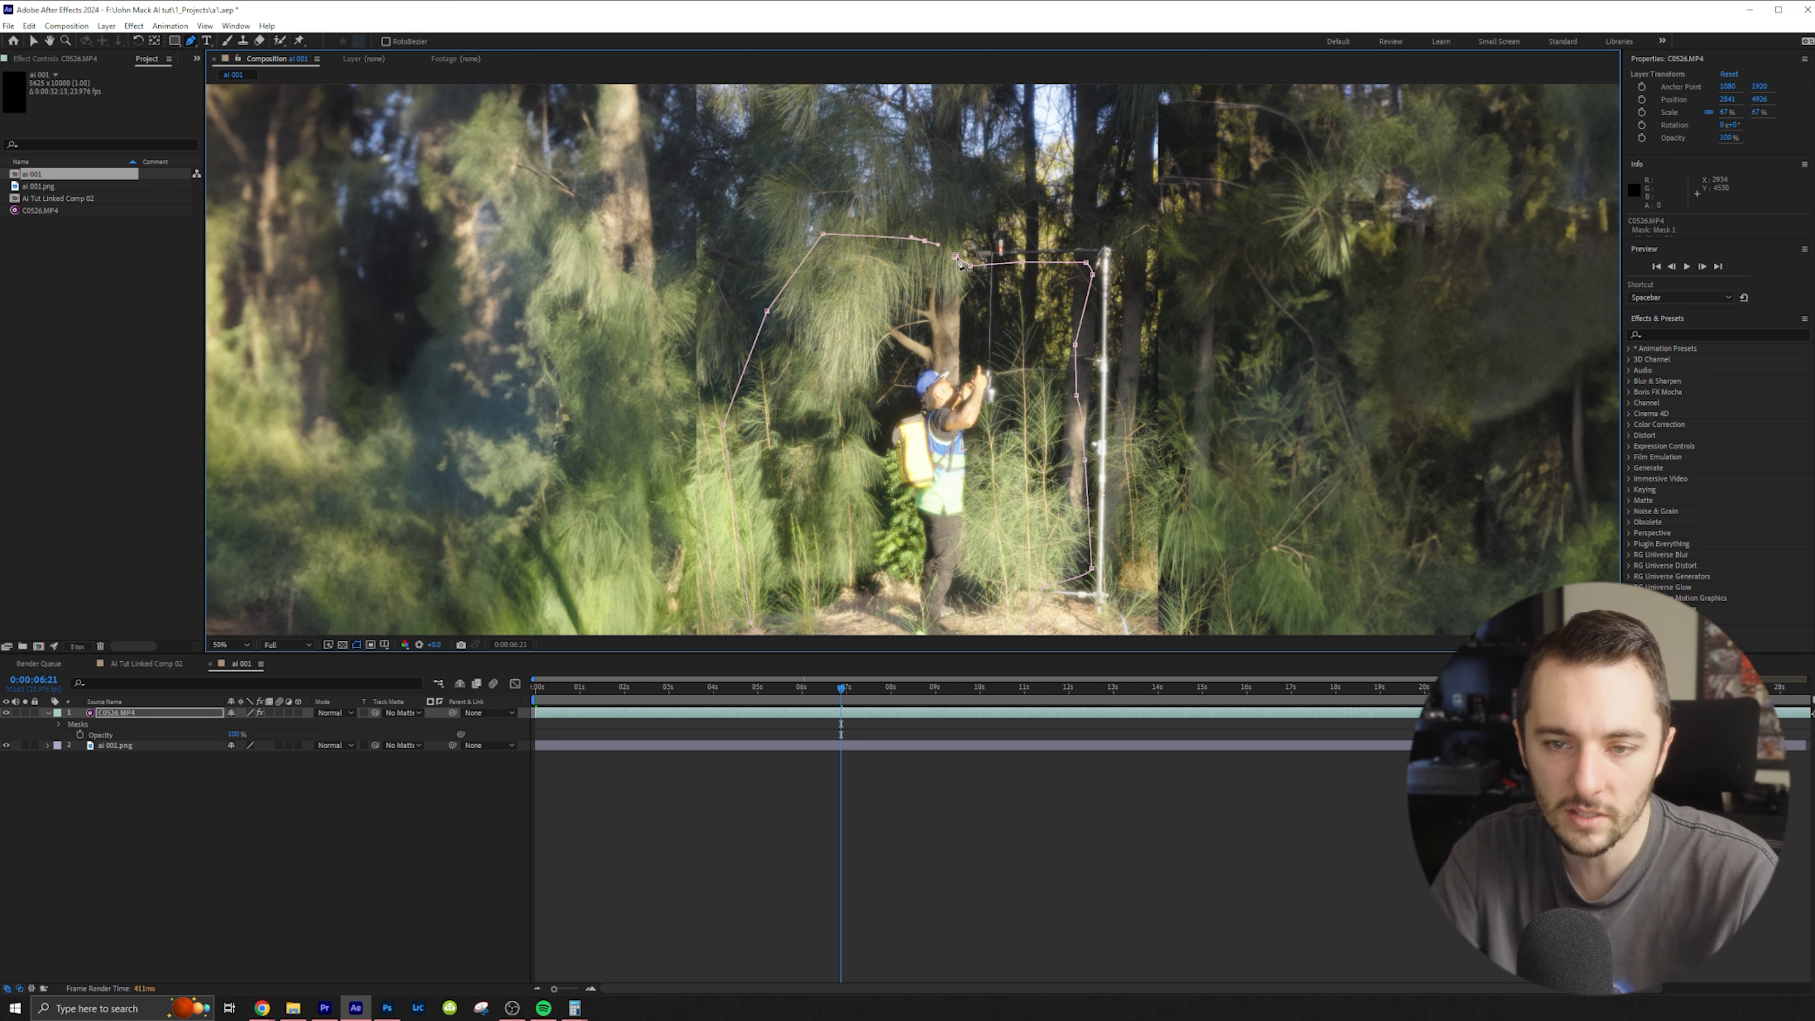
pyautogui.click(956, 257)
pyautogui.press(',')
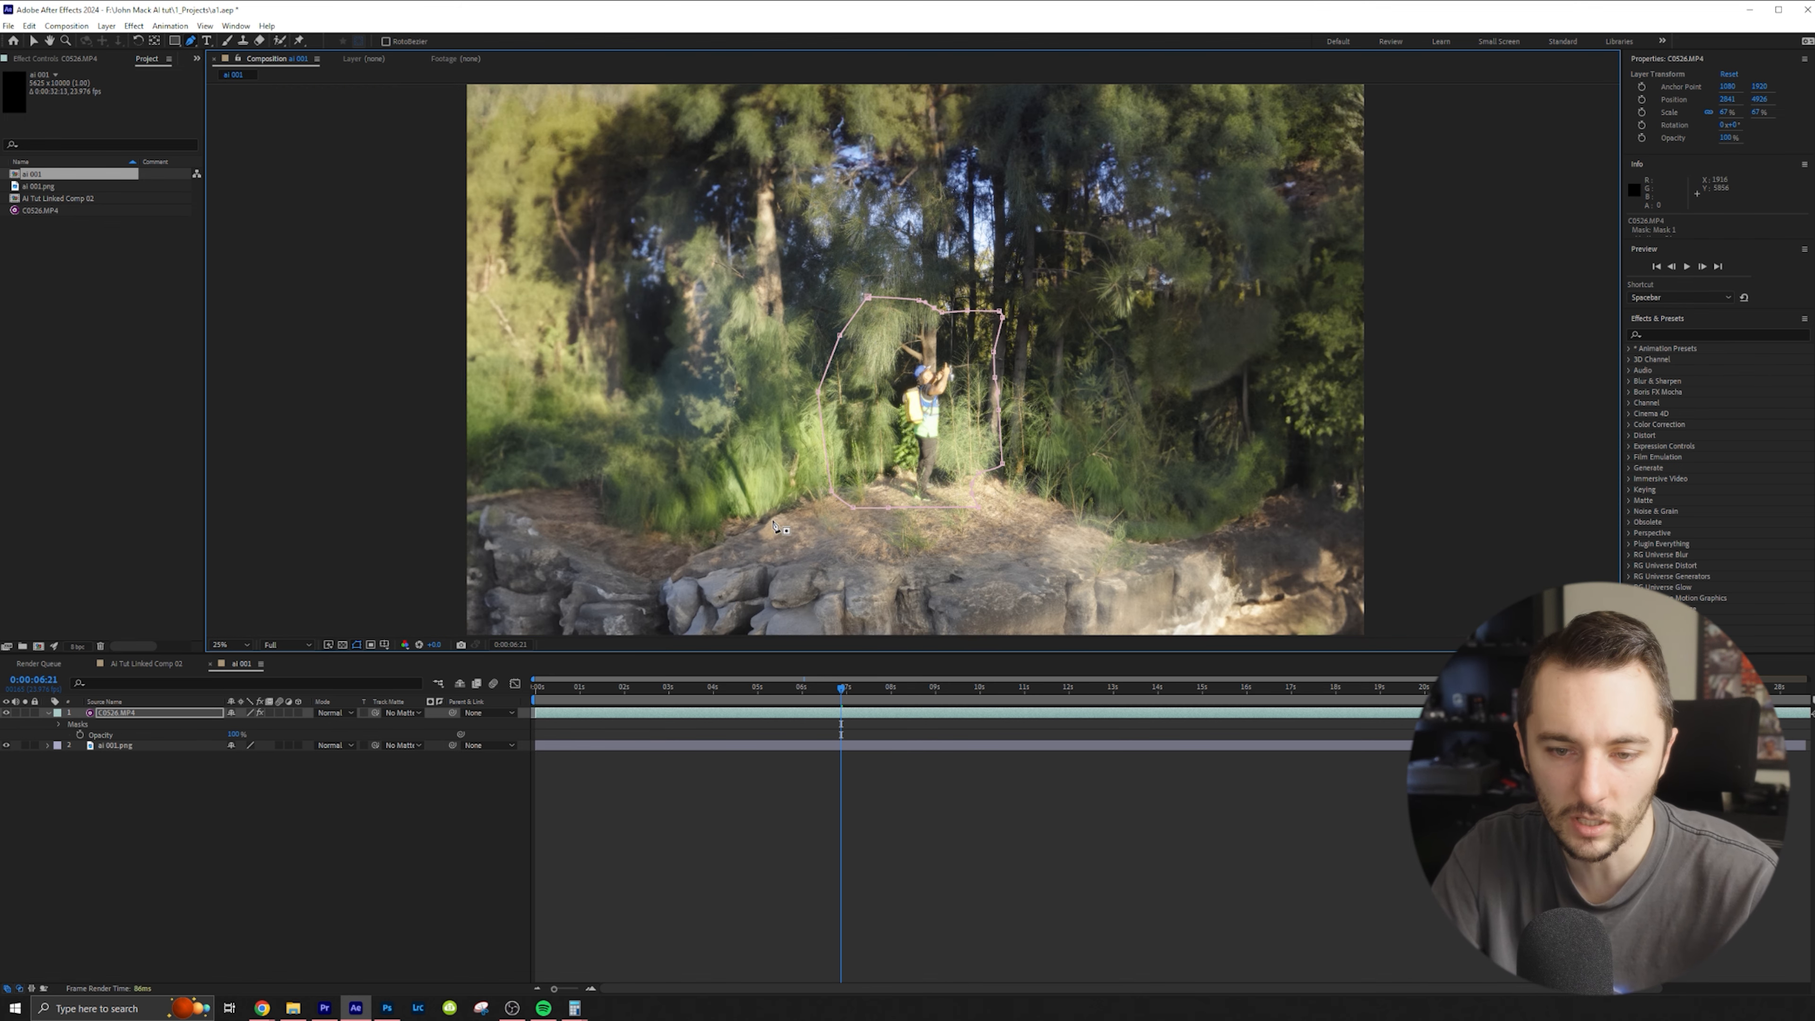
# Increase the feather of the C0526.MP4 mask and play back the blended composite
pyautogui.press('f')
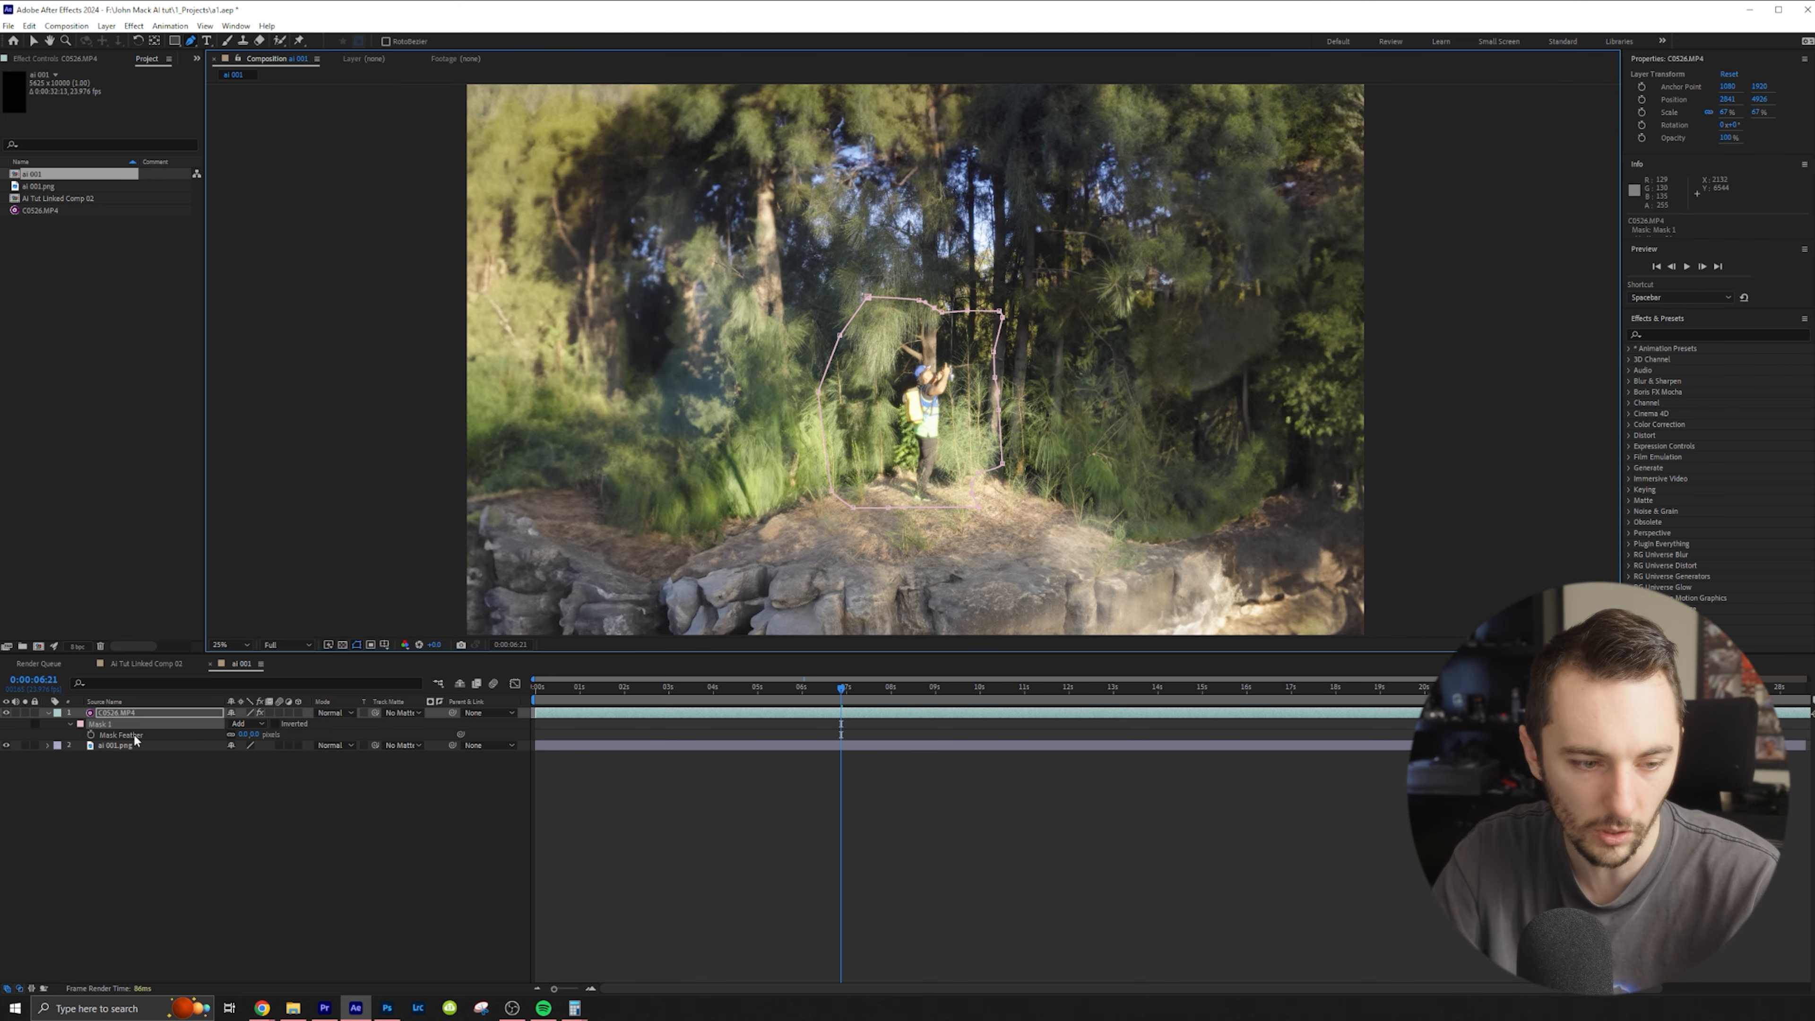
pyautogui.moveTo(243, 735); pyautogui.dragTo(274, 735)
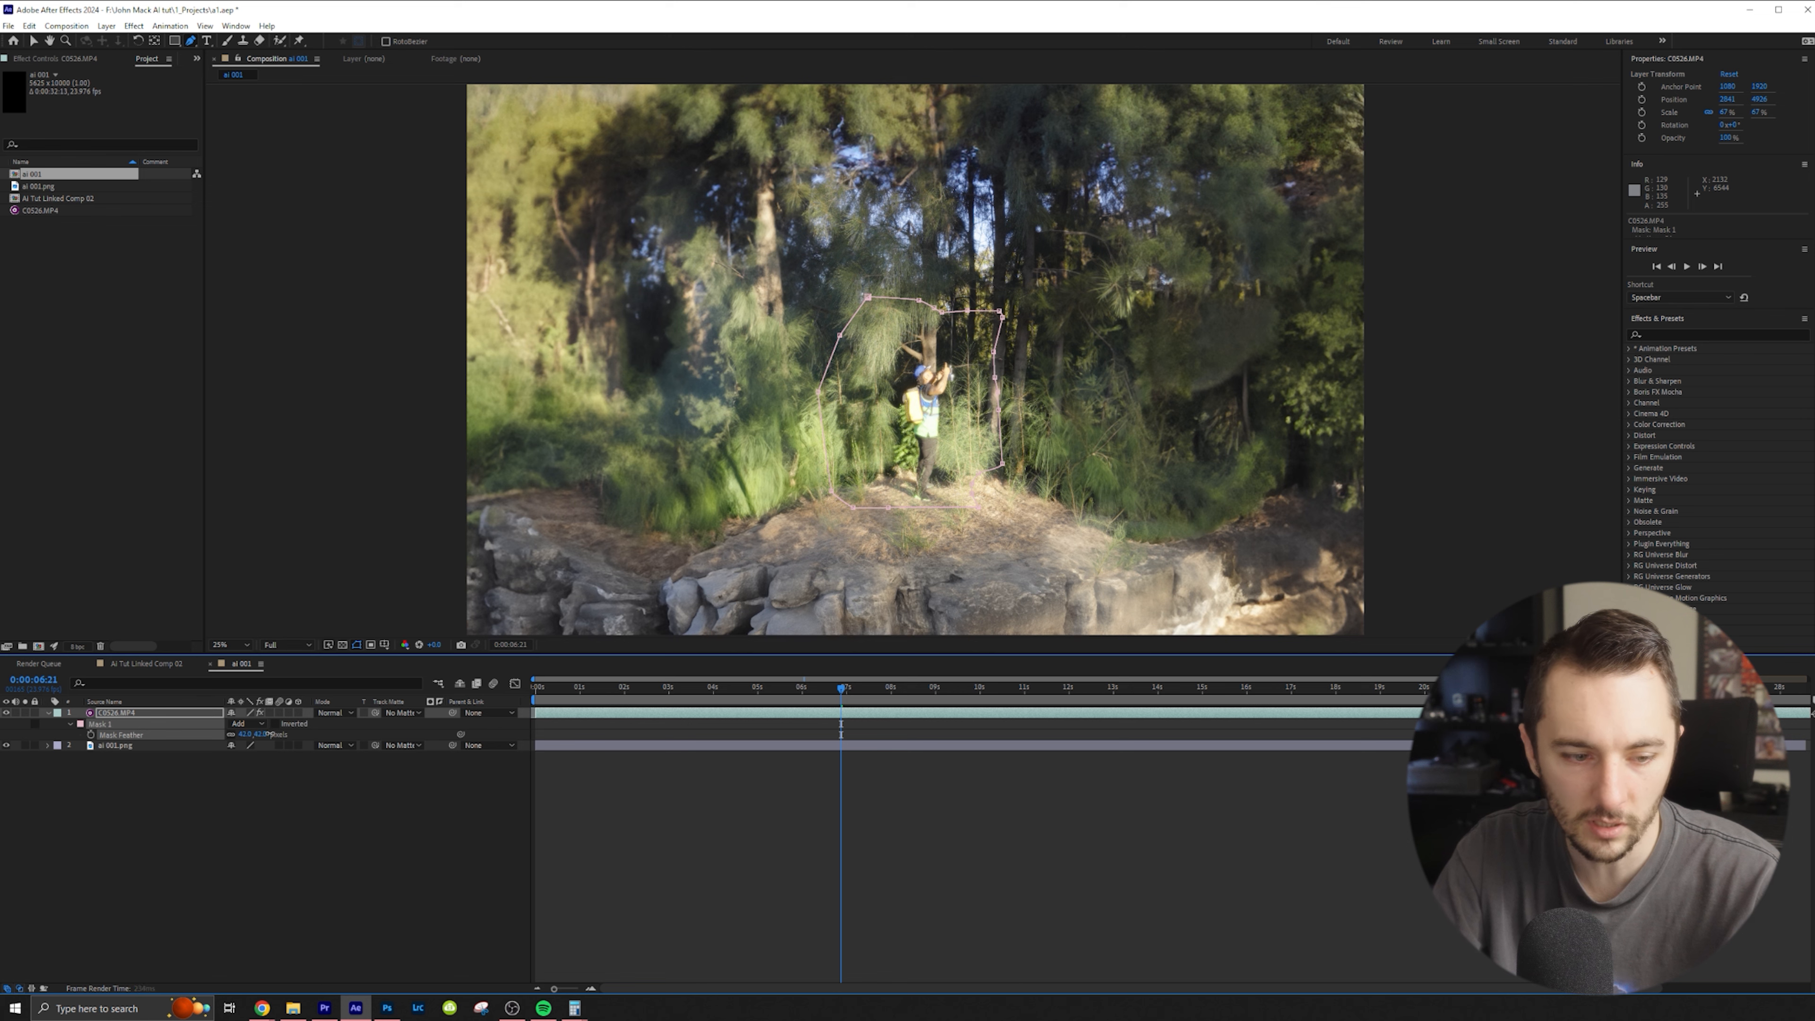
pyautogui.click(797, 862)
pyautogui.press('space')
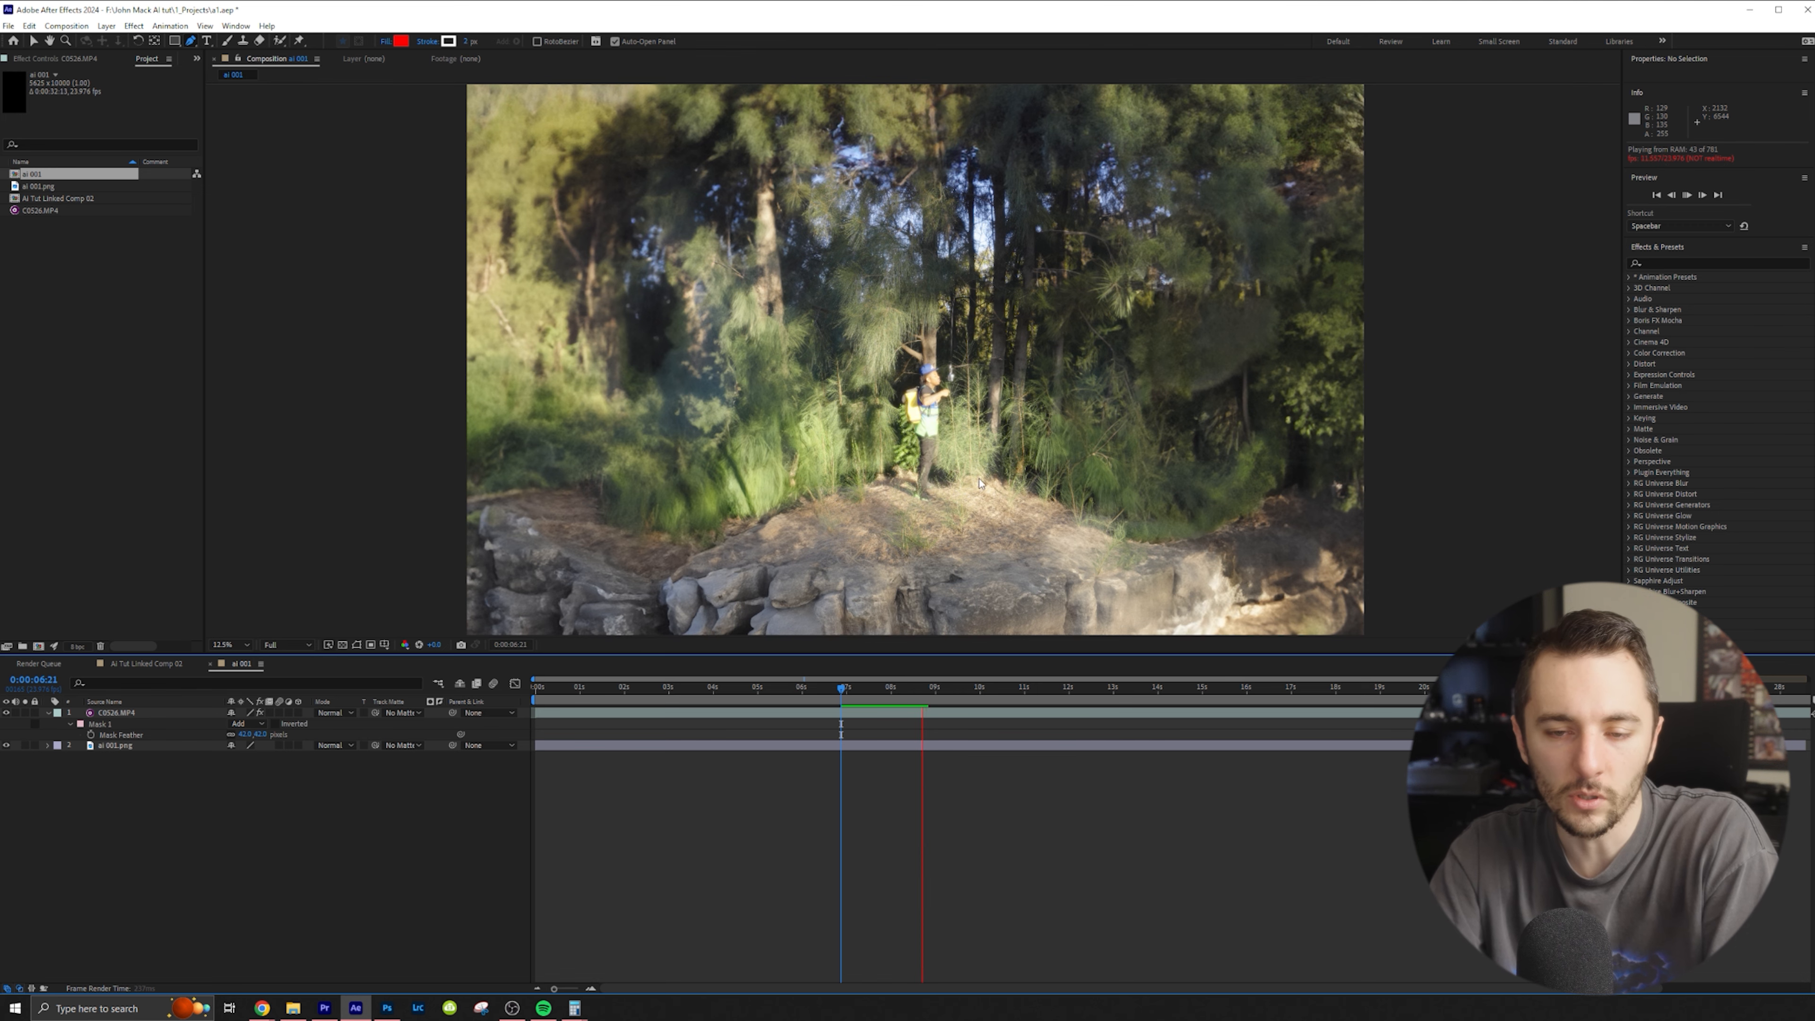
pyautogui.press('space')
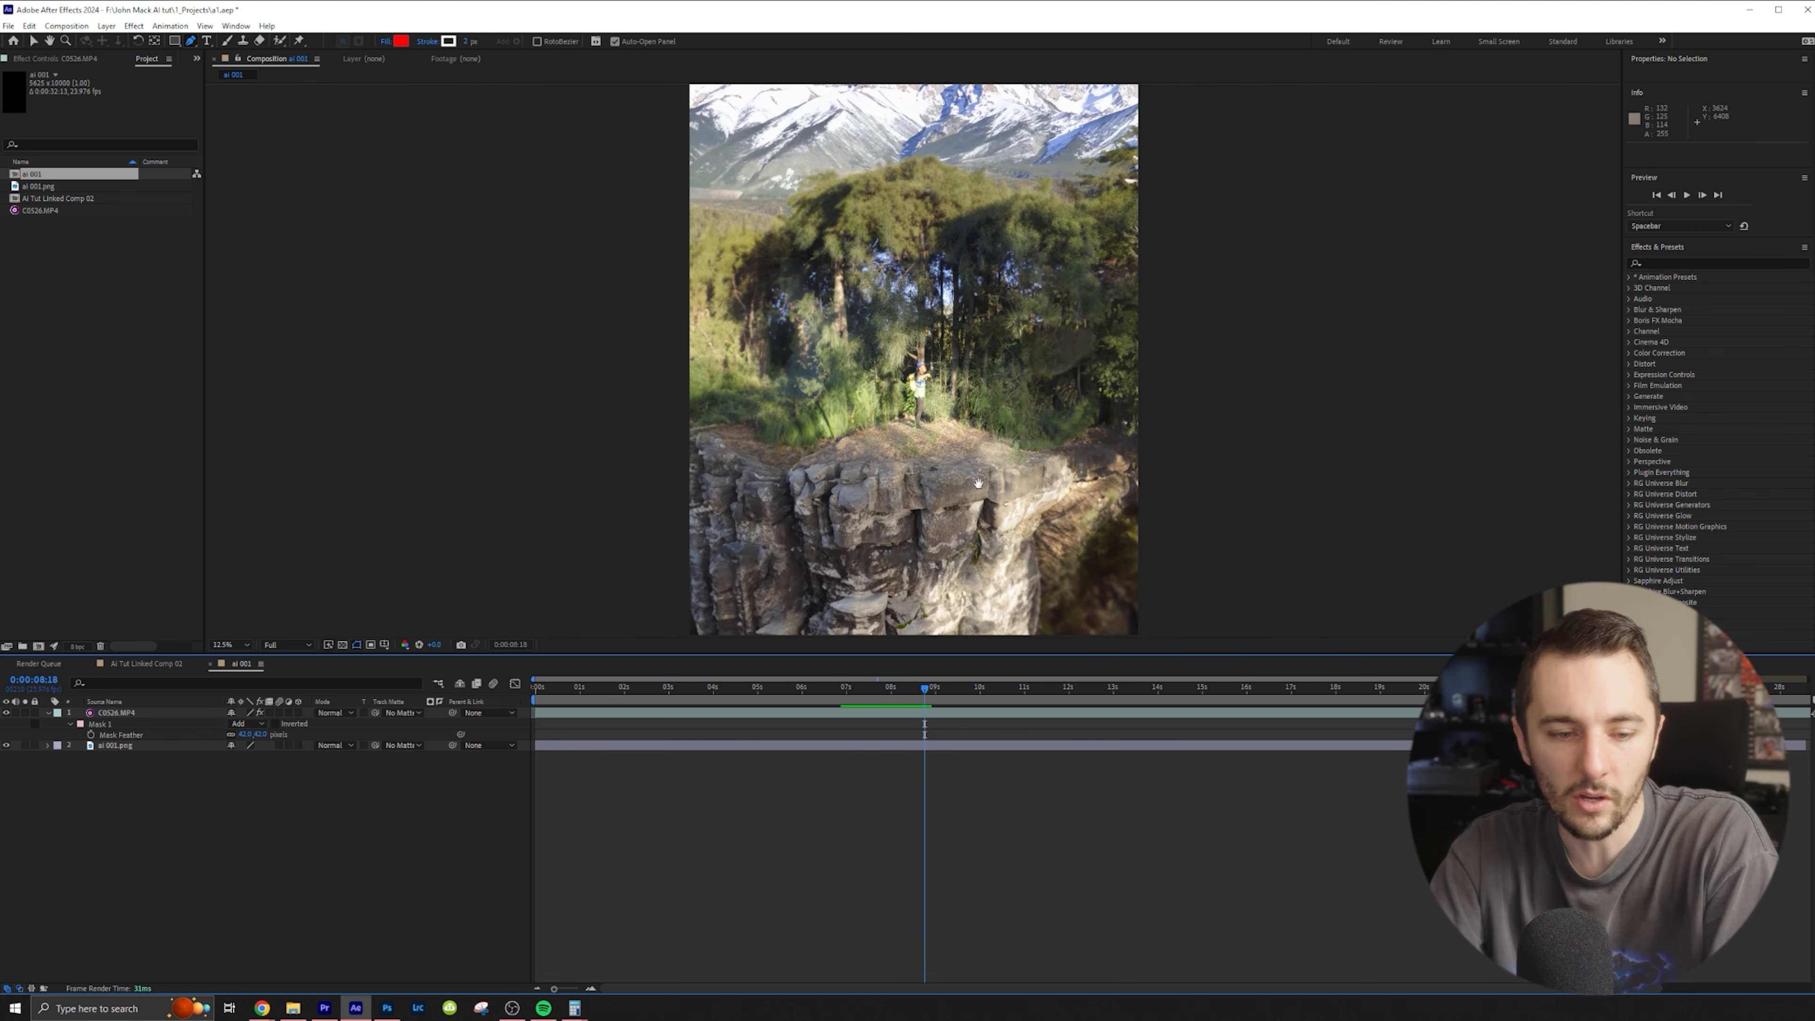
pyautogui.press('space')
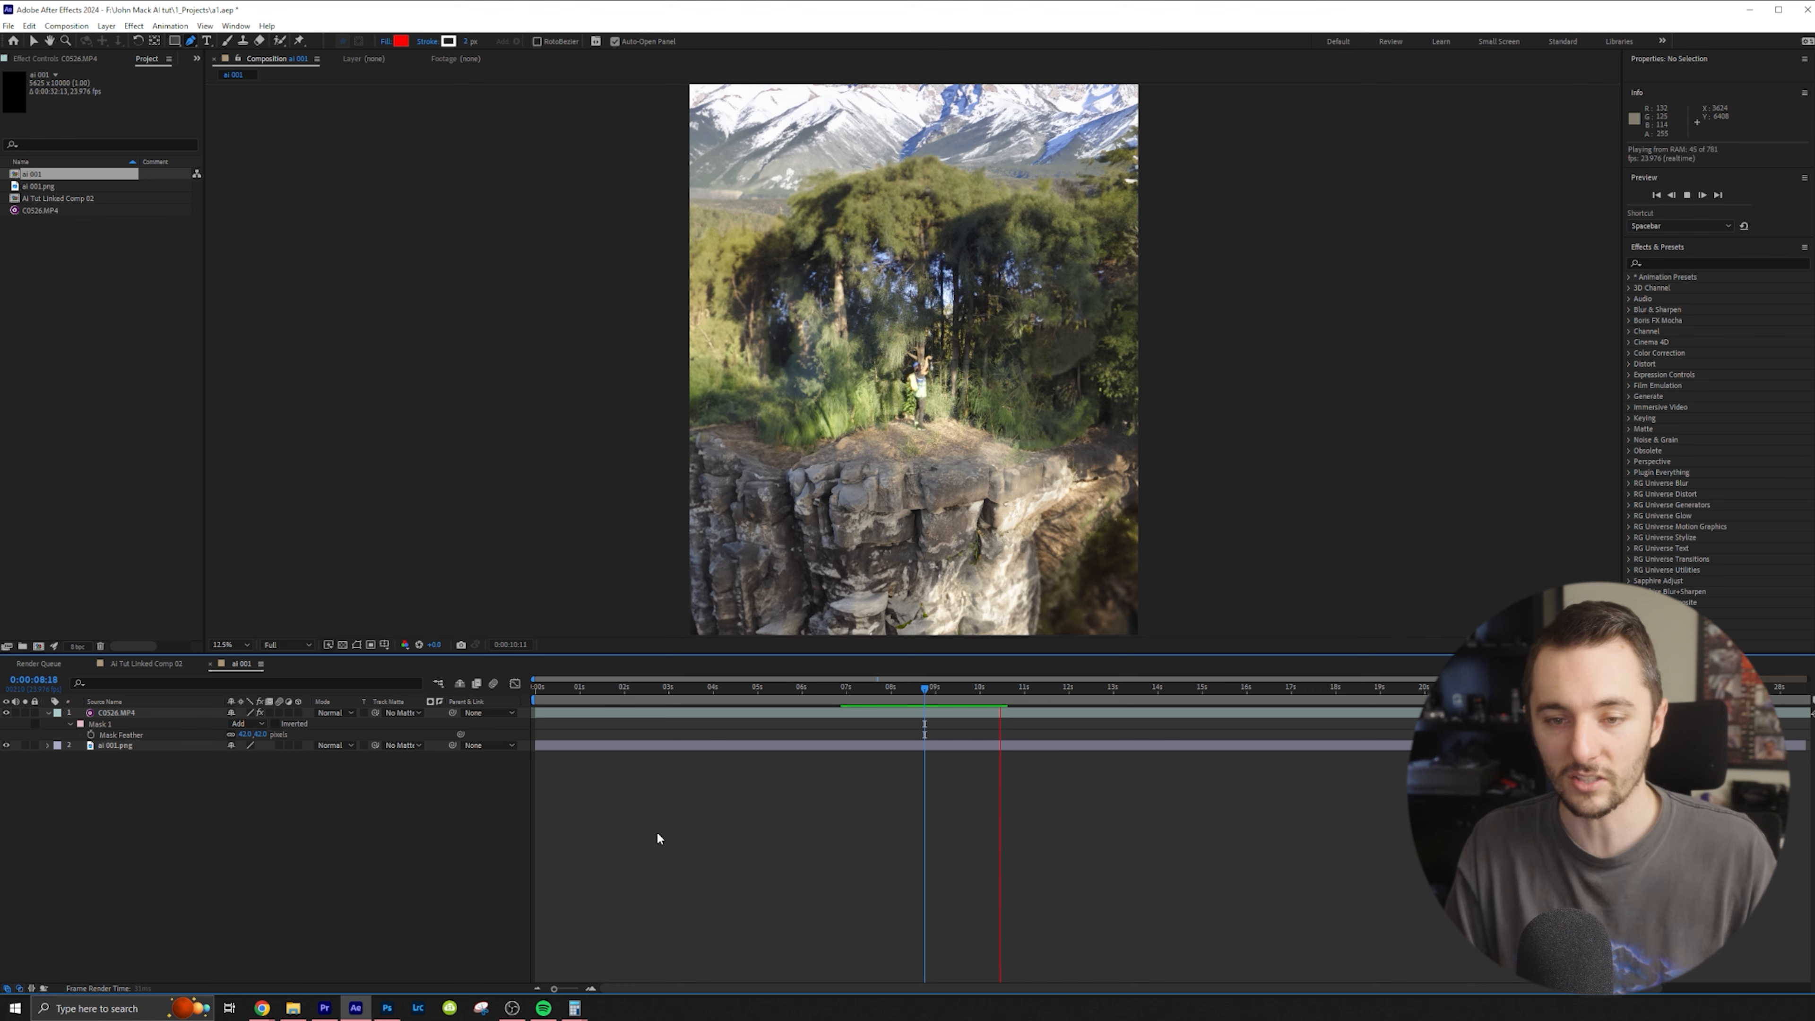
# Switch to the Ai Tut Linked Comp 02 composition and hide its C0526.MP4 layer
pyautogui.click(144, 664)
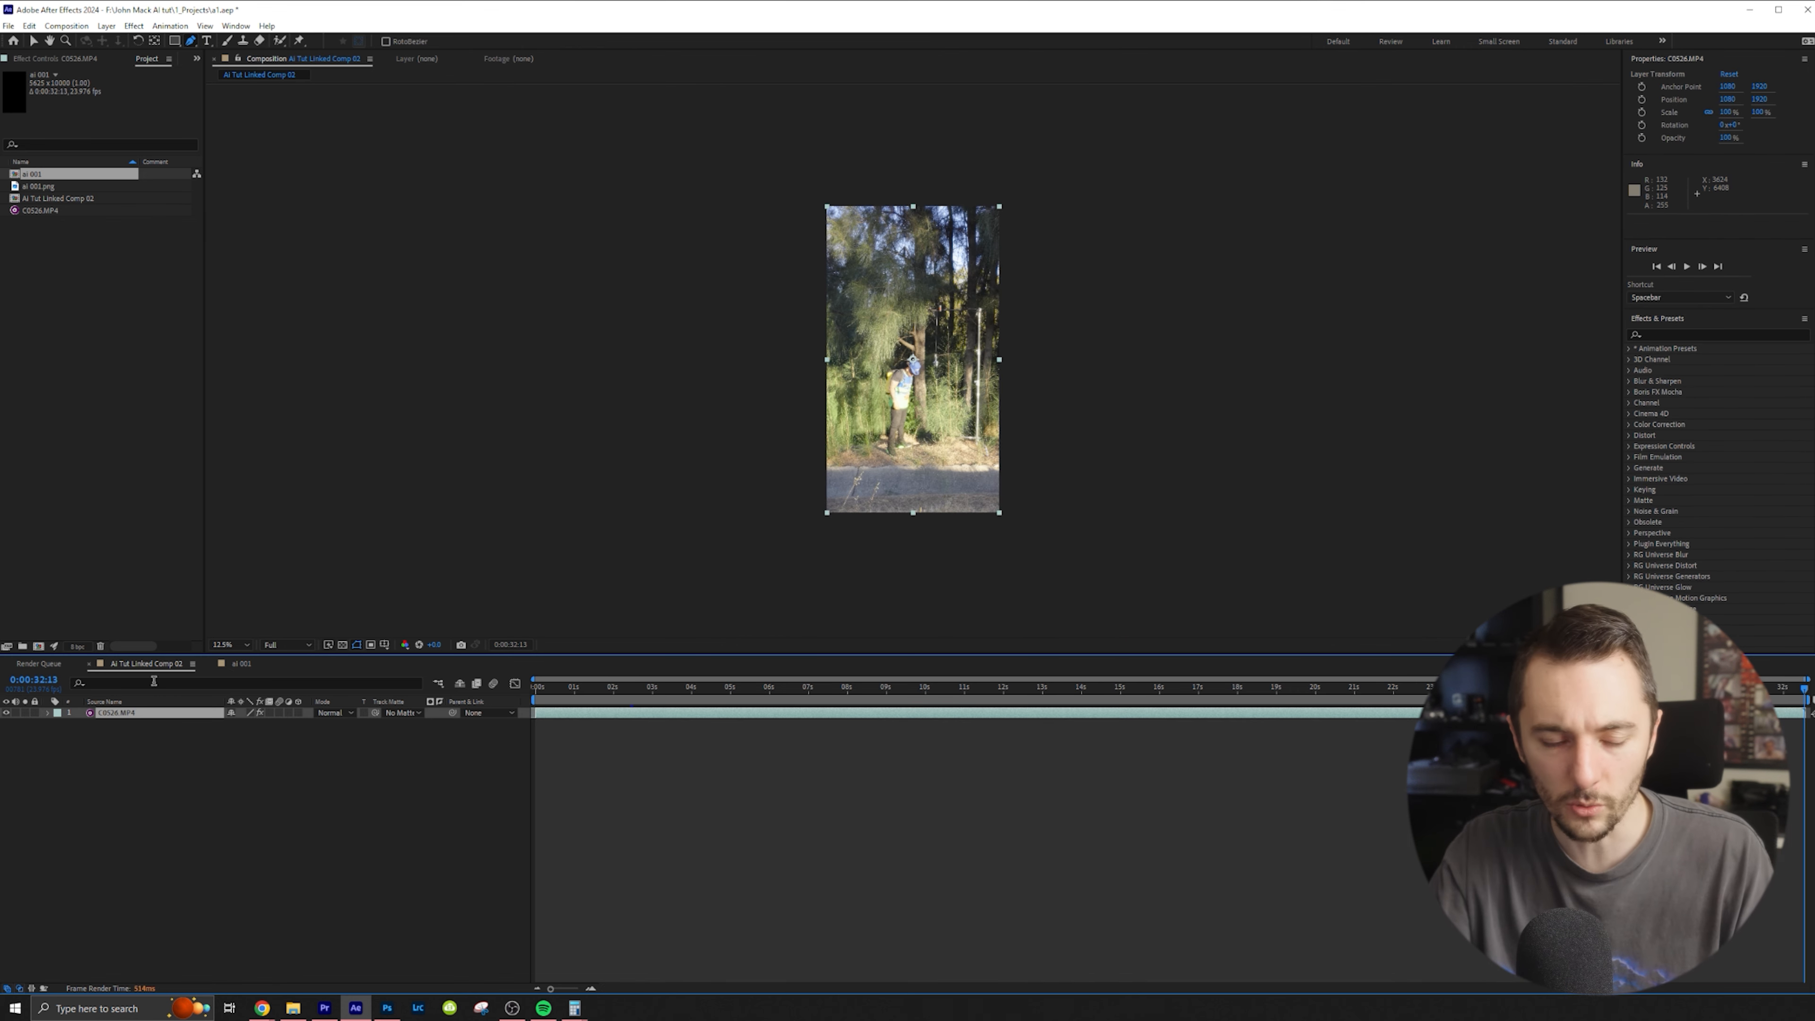
pyautogui.click(234, 780)
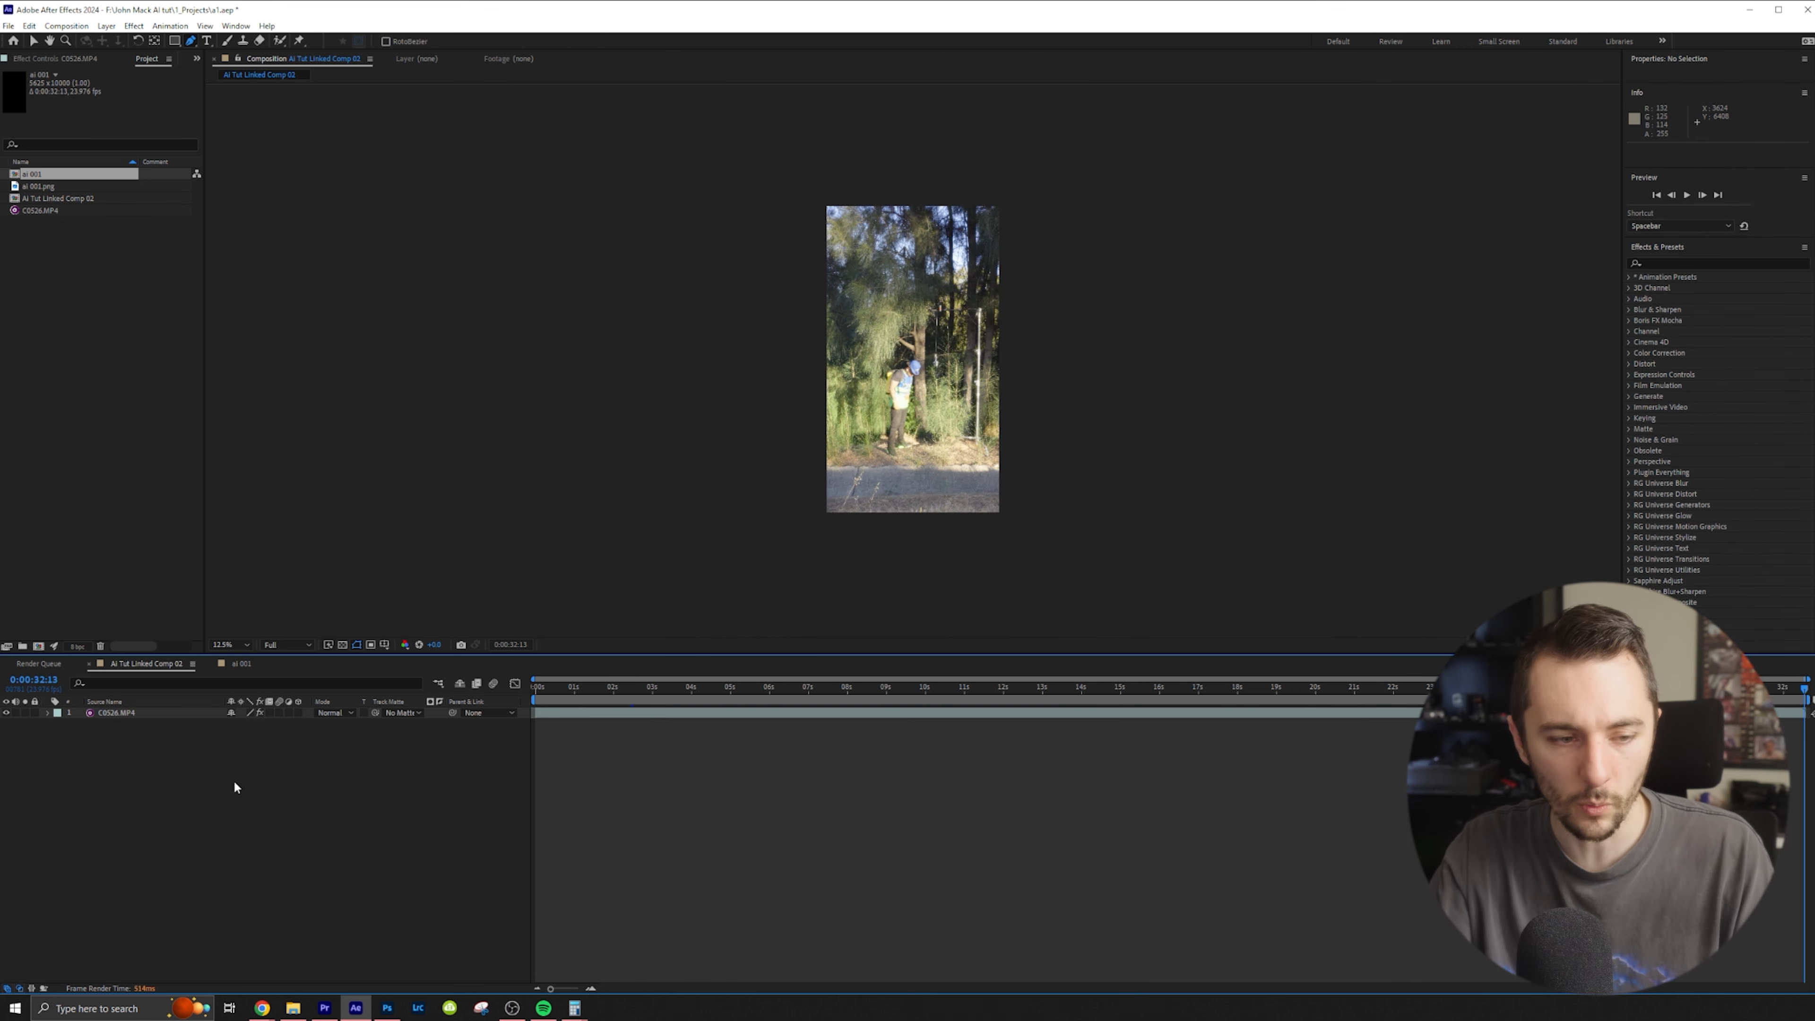
pyautogui.click(6, 713)
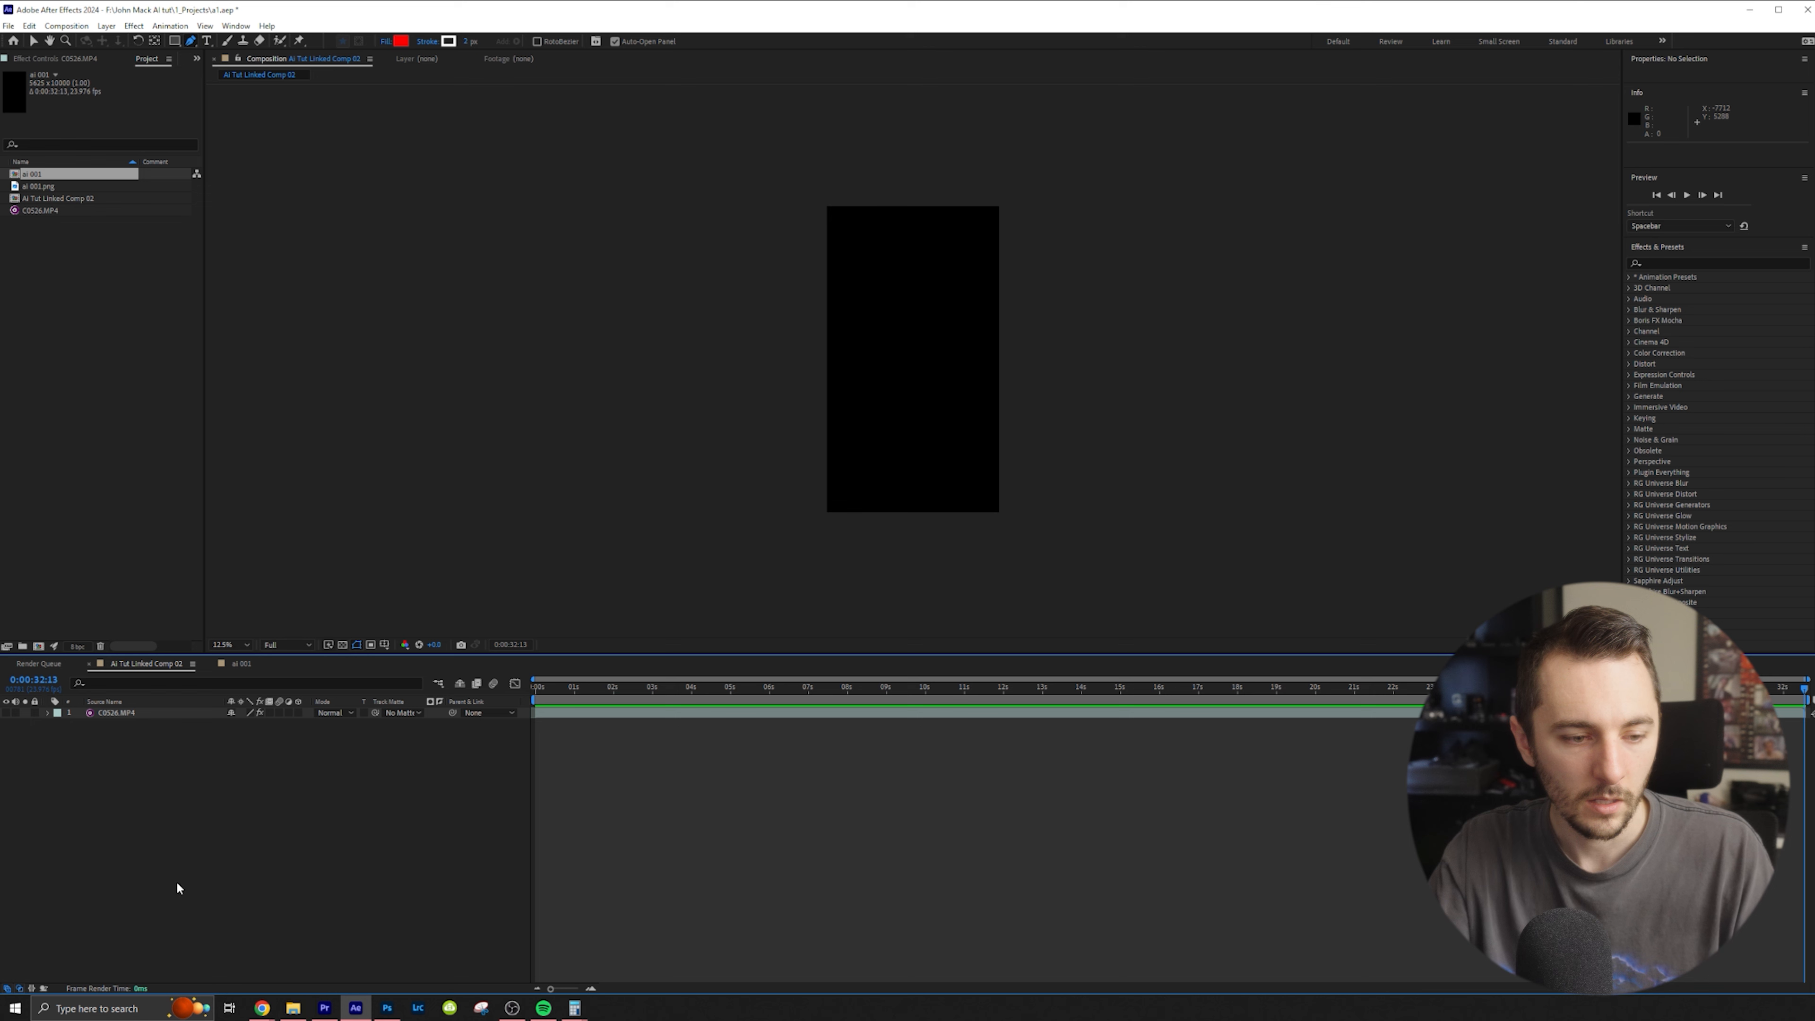
# Add the ai 001 composition as a layer above C0526.MP4 and scale it to 147% at the start of the timeline
pyautogui.click(43, 188)
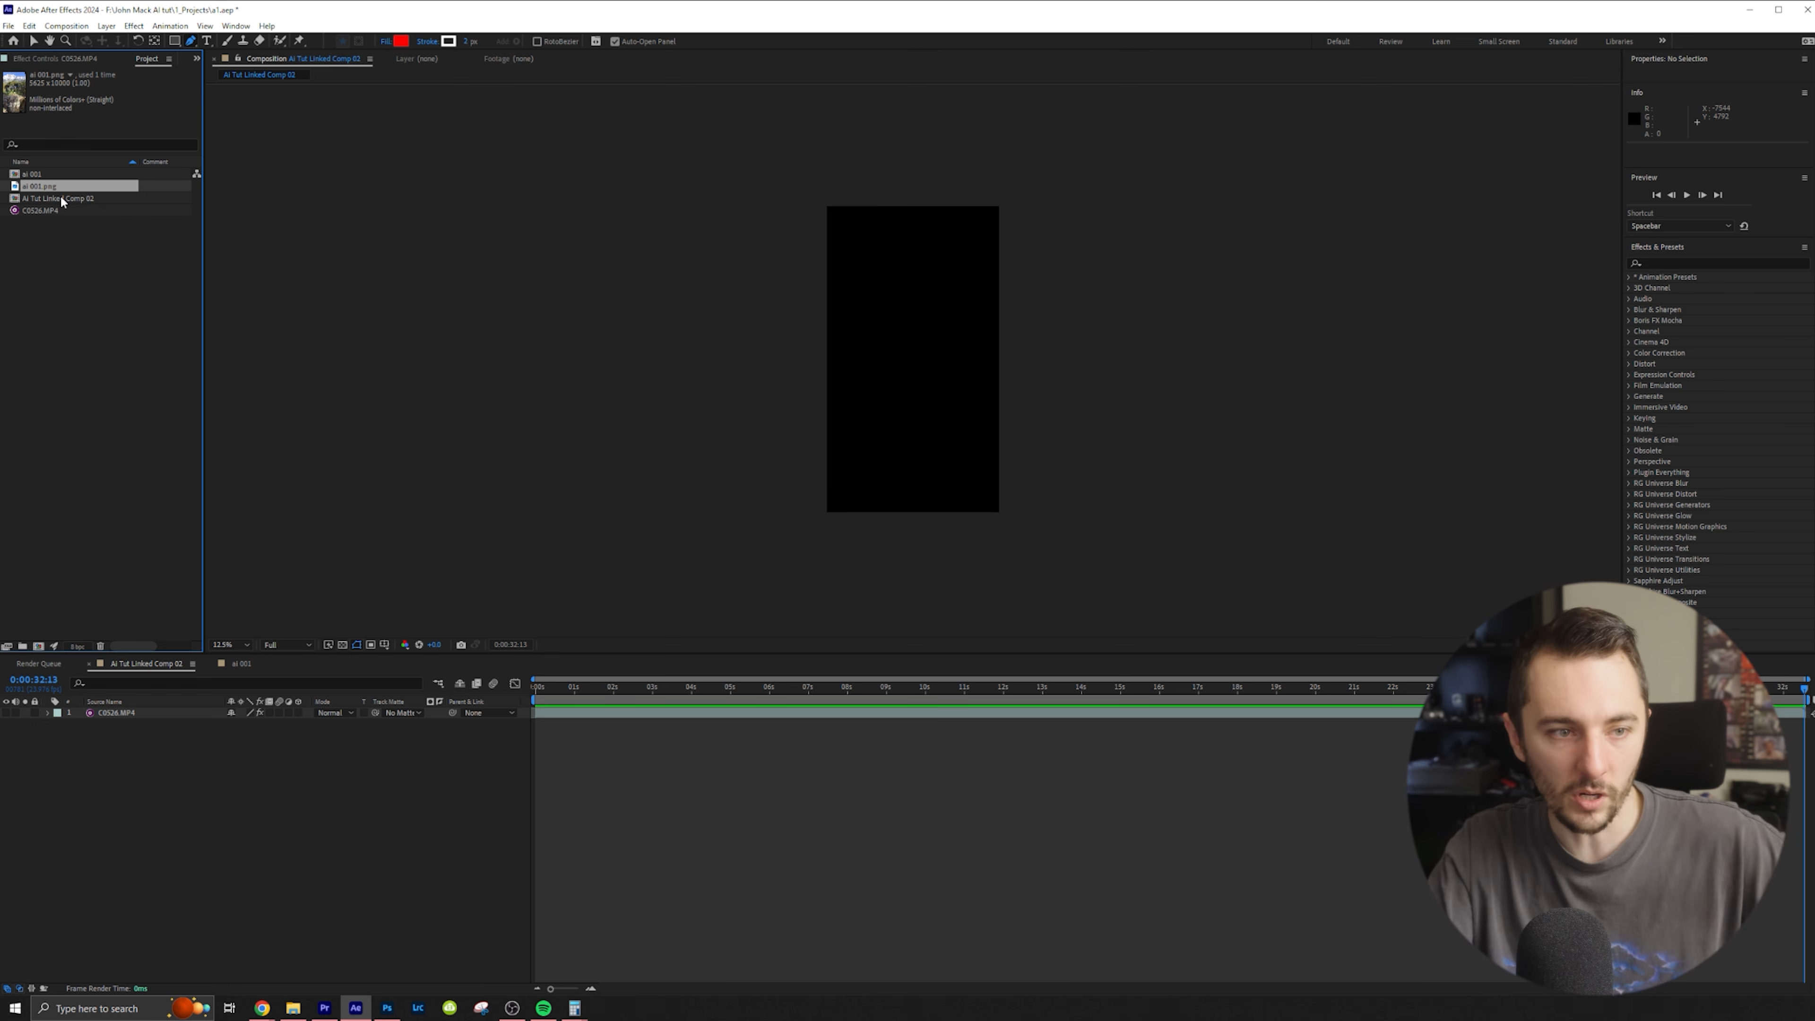
pyautogui.click(29, 177)
pyautogui.moveTo(30, 177); pyautogui.dragTo(183, 751)
pyautogui.press('Home')
pyautogui.moveTo(120, 707); pyautogui.dragTo(120, 710)
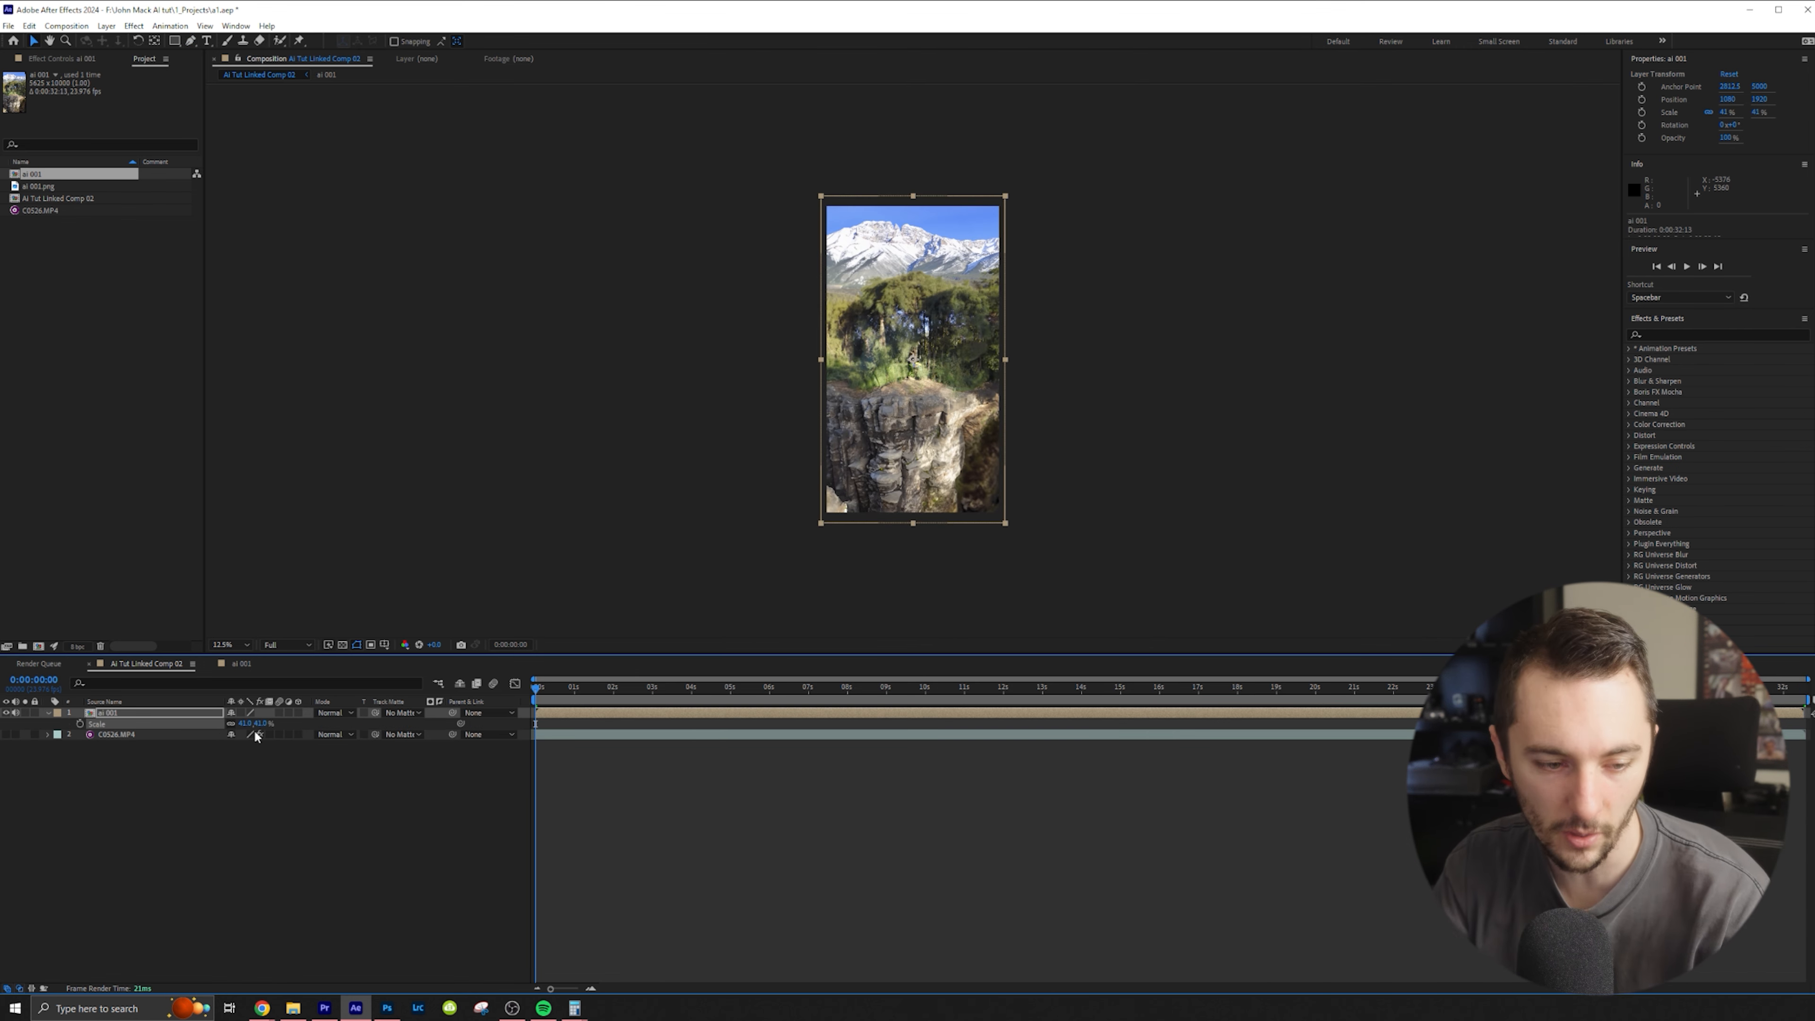
pyautogui.moveTo(244, 723); pyautogui.dragTo(304, 720)
# Set starting keyframes for the ai 001 layer's position, scale and rotation at 0:00:00:00
pyautogui.press('p')
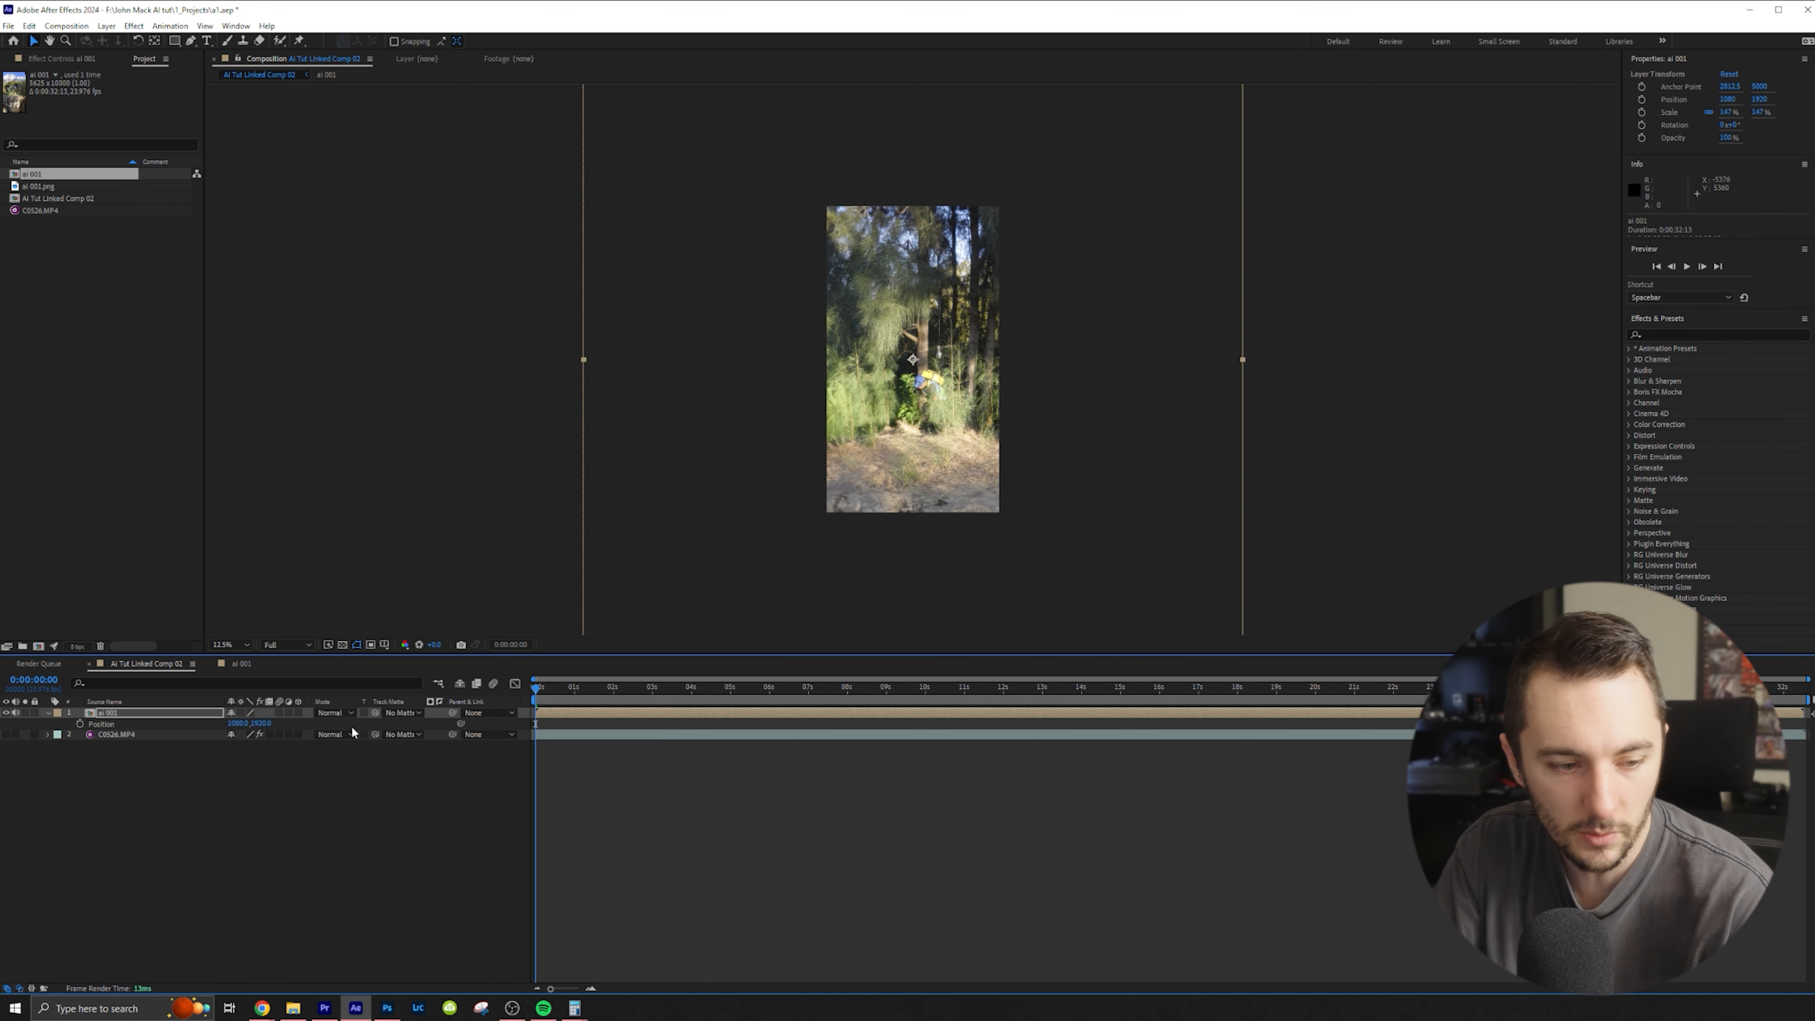
pyautogui.click(79, 724)
pyautogui.press('s')
pyautogui.click(80, 724)
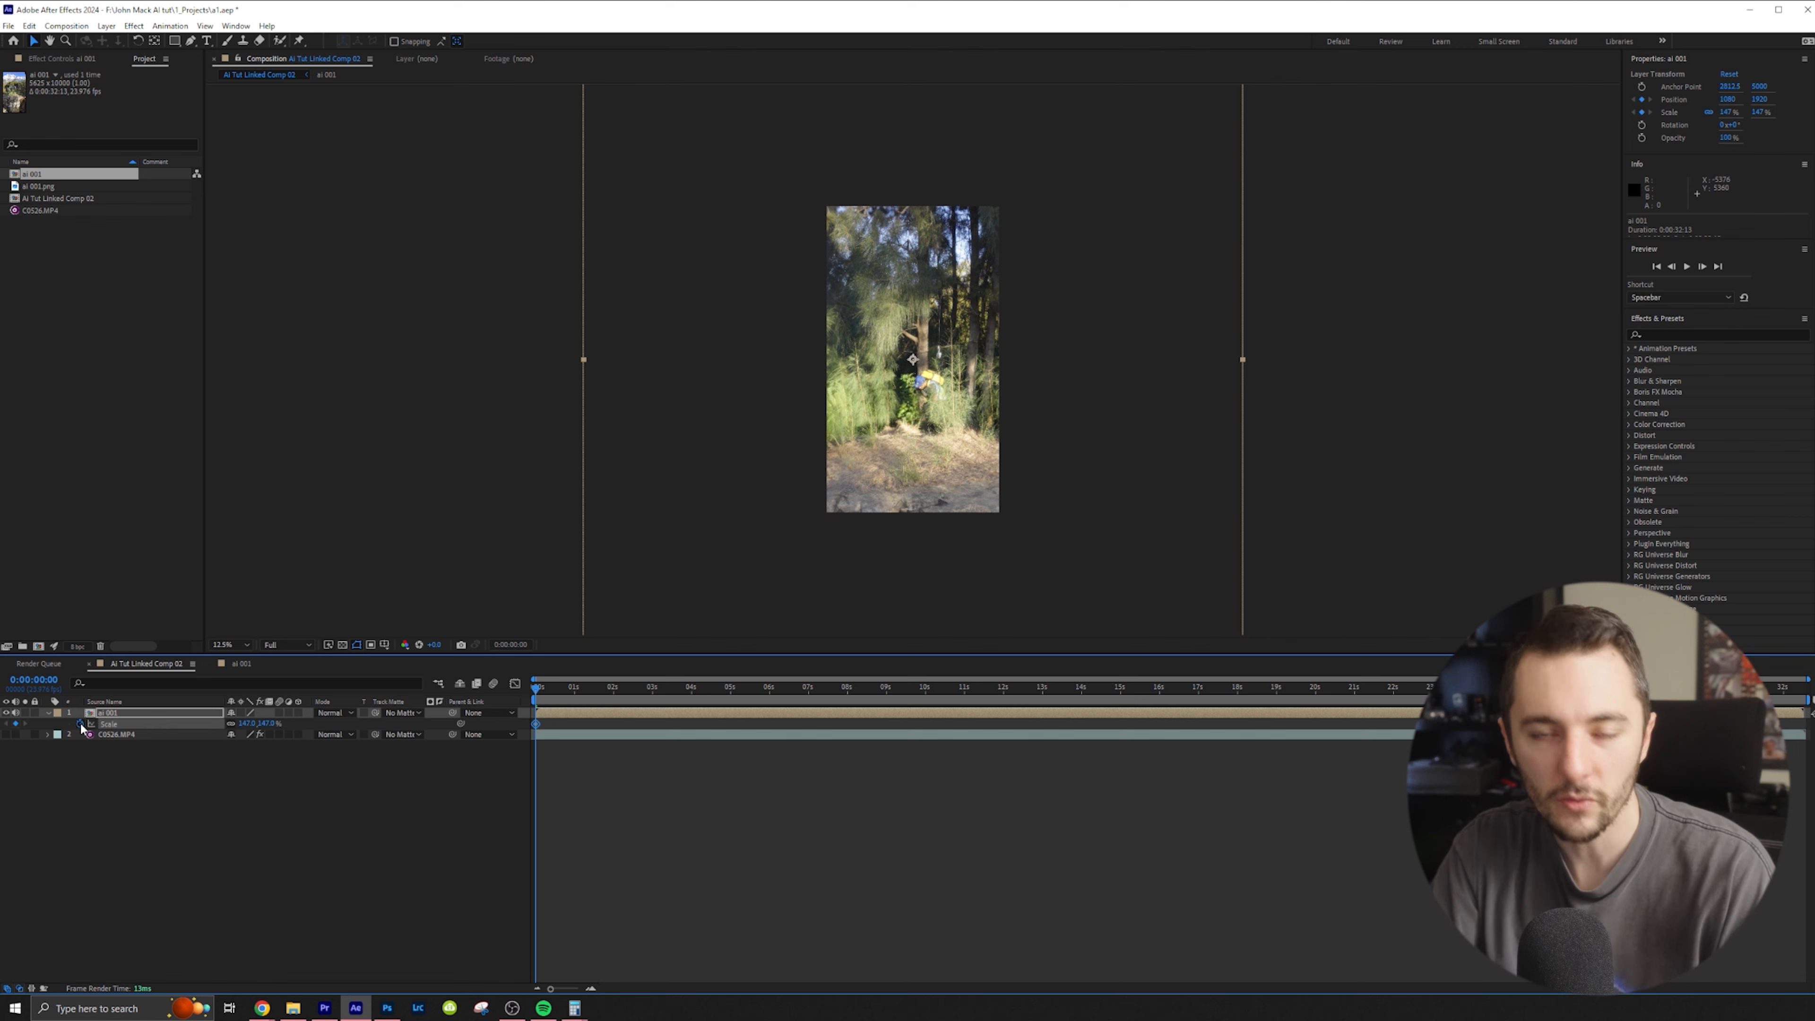
pyautogui.press('r')
pyautogui.click(80, 724)
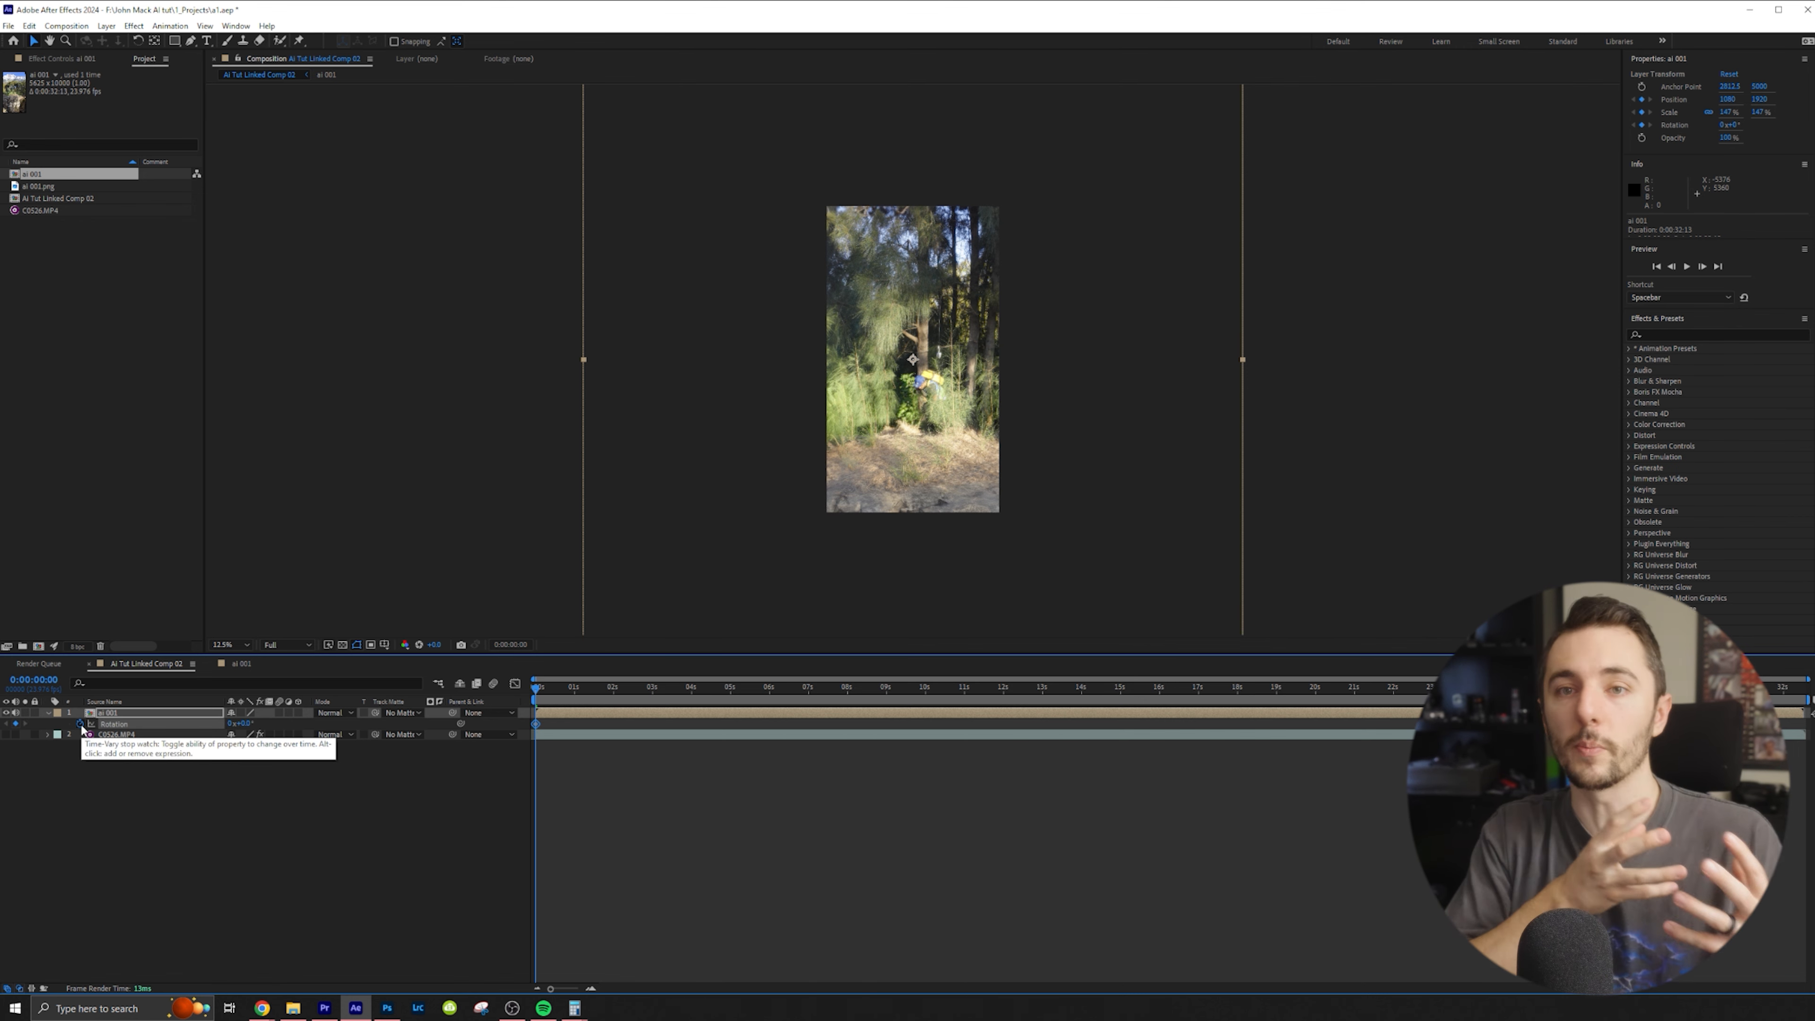
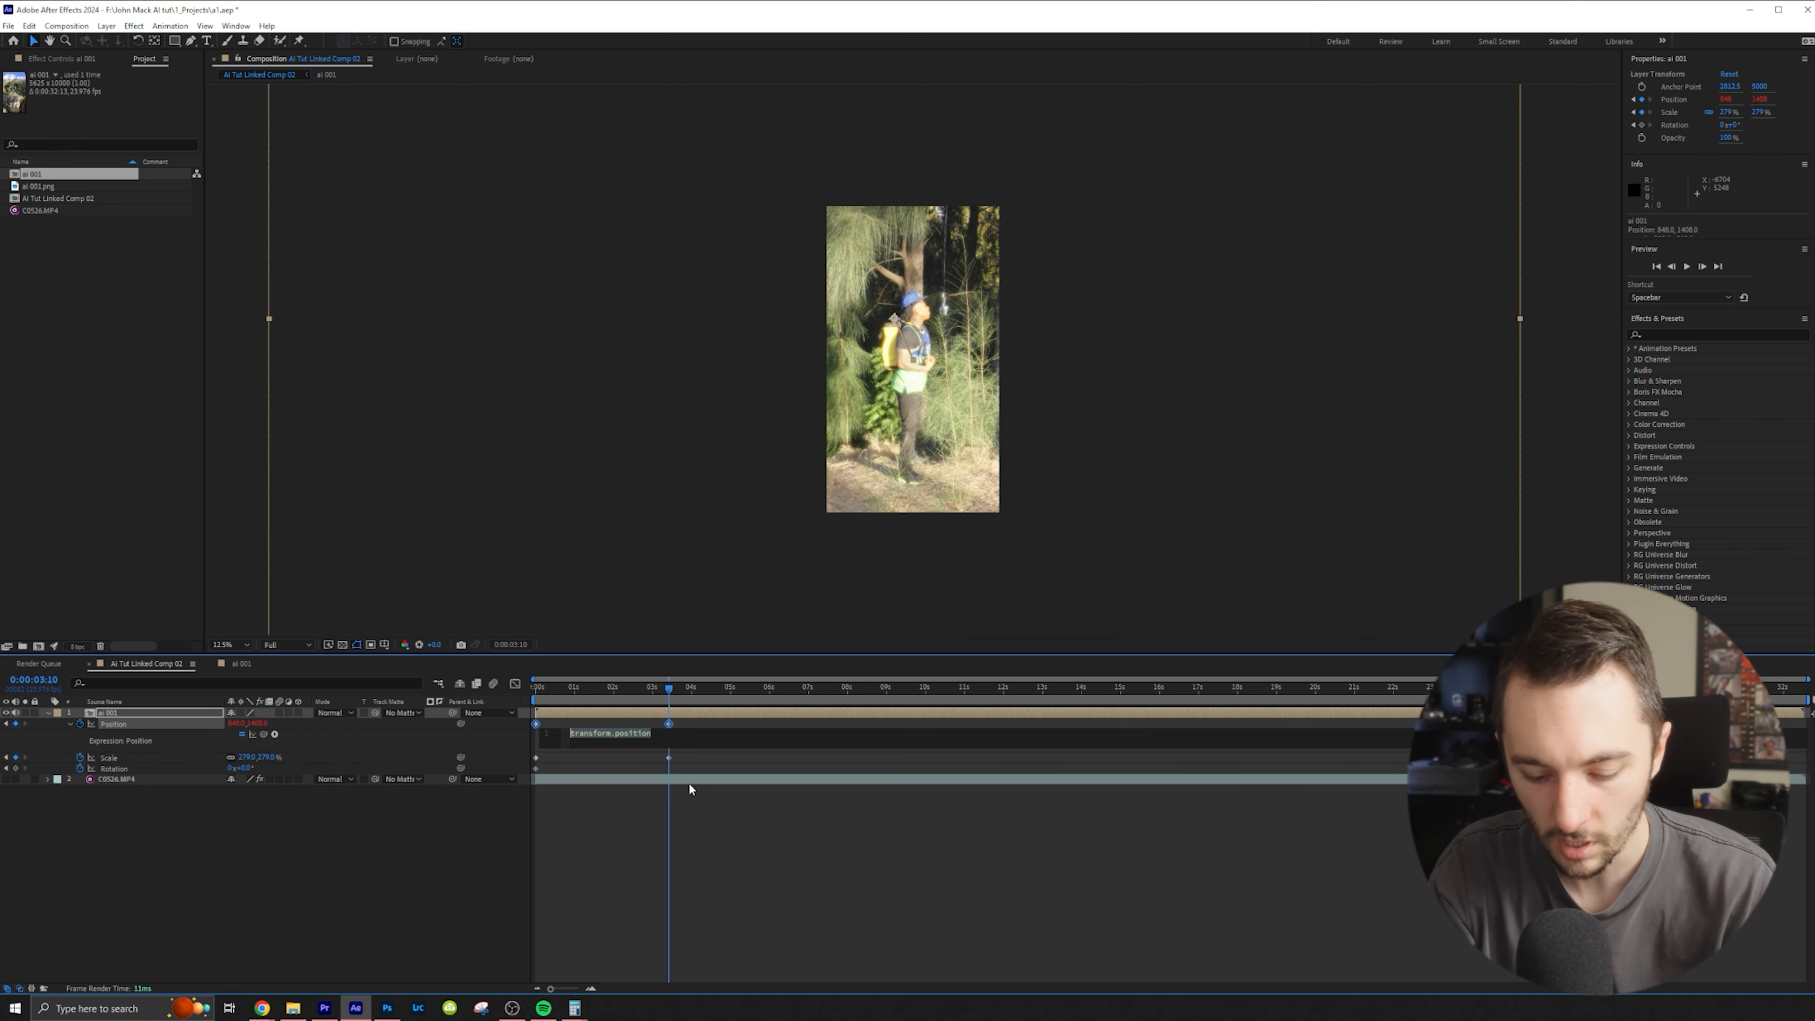
# Enter the expression wiggle(1,15) for the ai 001 layer's position and play back the camera shake
pyautogui.write('width')
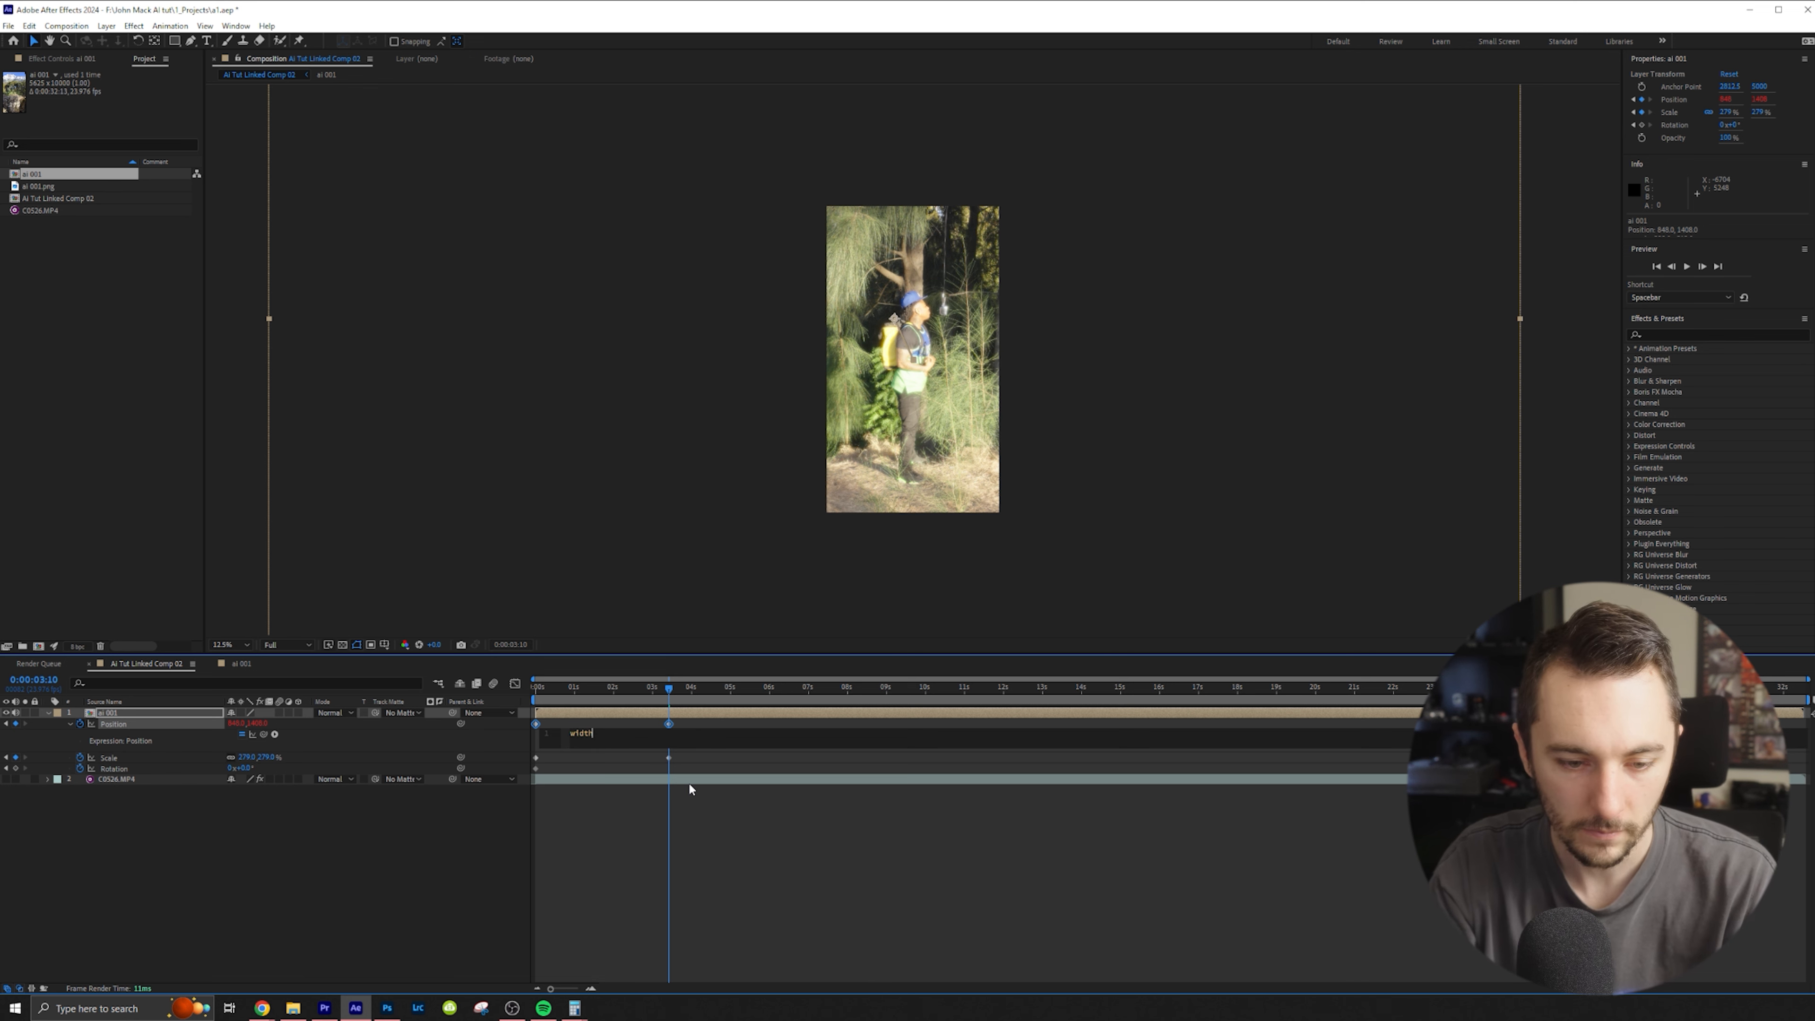
pyautogui.press('BackSpace')
pyautogui.press('BackSpace')
pyautogui.press('BackSpace')
pyautogui.write('g')
pyautogui.press('Return')
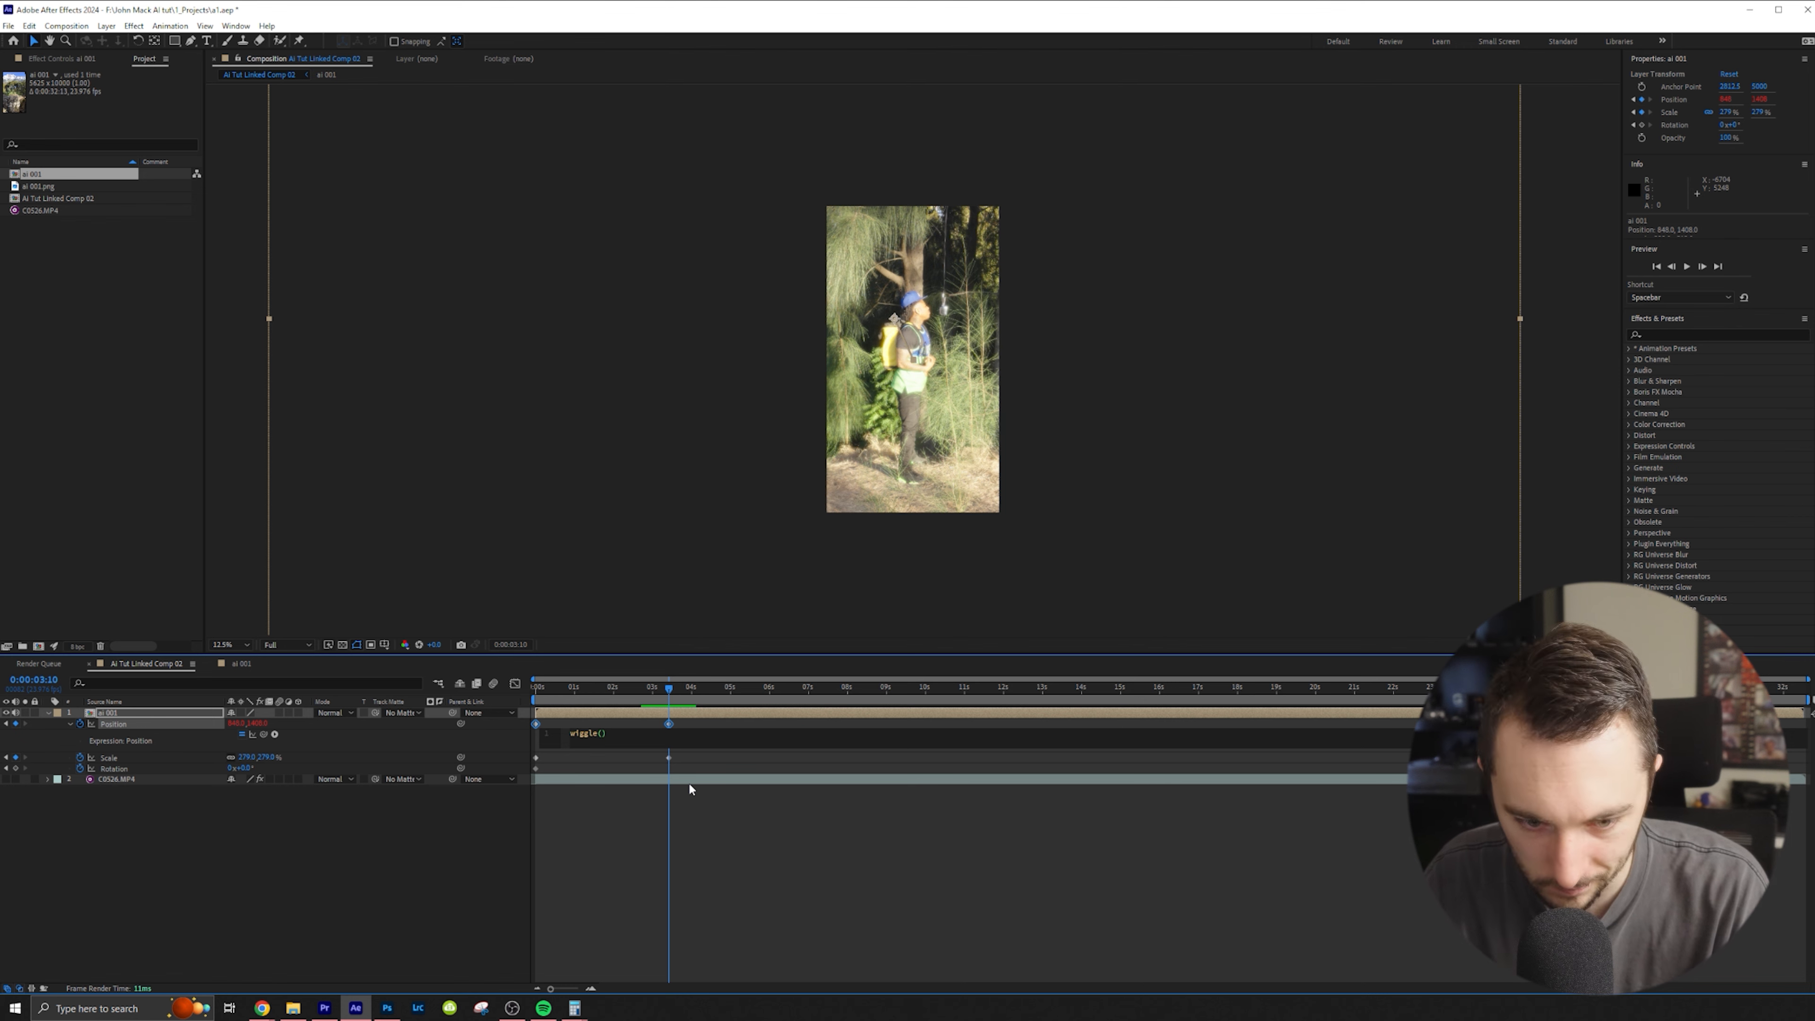
pyautogui.write('1,15')
pyautogui.press('KP_Enter')
pyautogui.press('space')
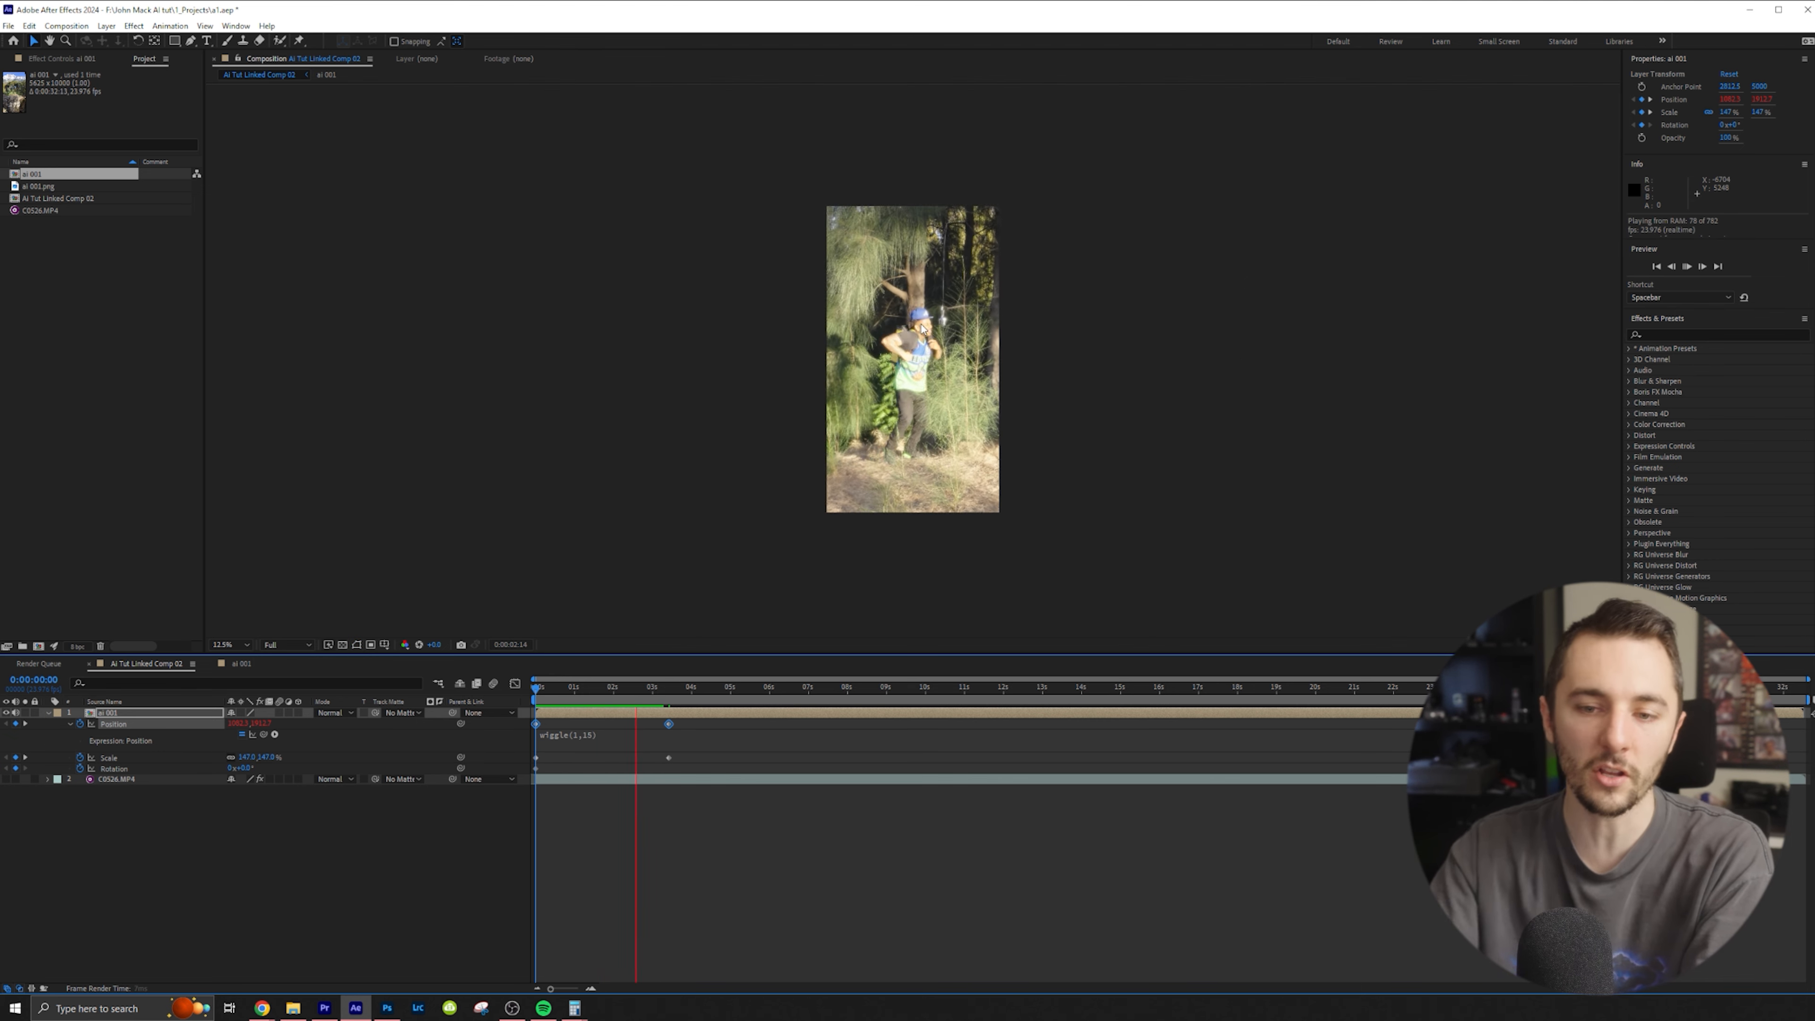
pyautogui.press('space')
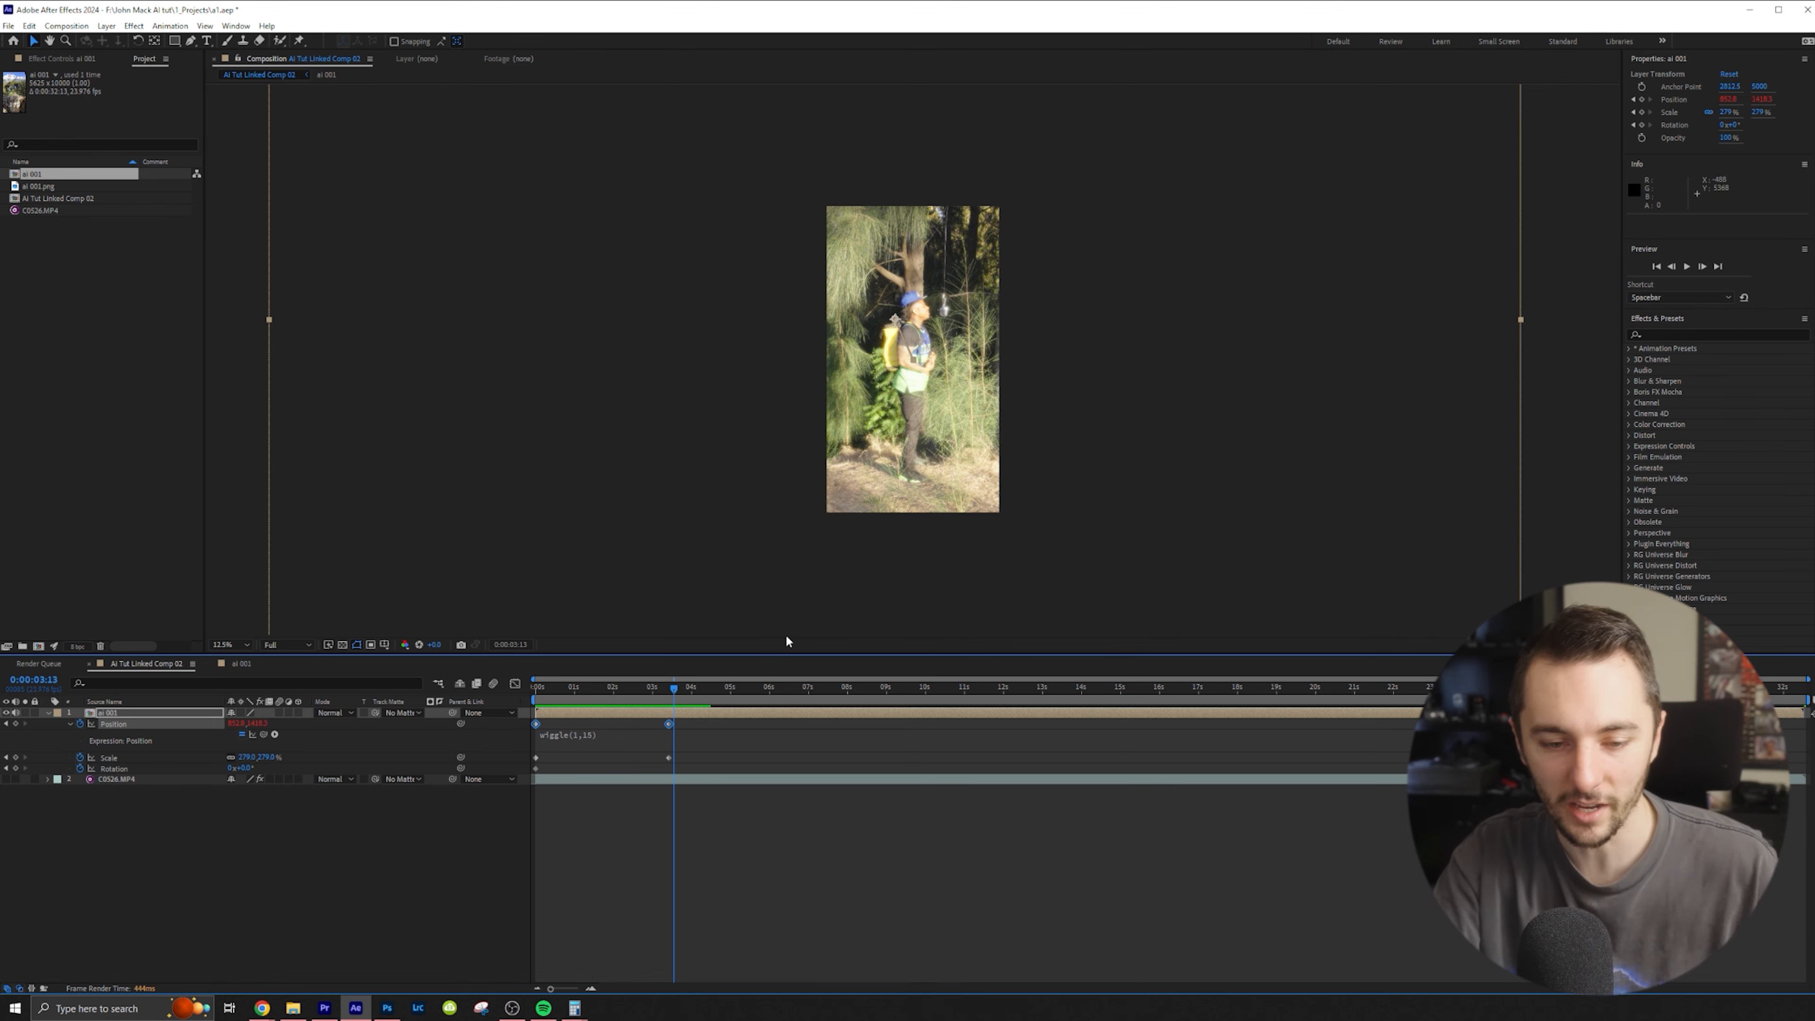
# Turn on motion blur for the ai 001 layer and keyframe a closer zoom framed on the hiker at about 4 seconds
pyautogui.moveTo(675, 689); pyautogui.dragTo(759, 693)
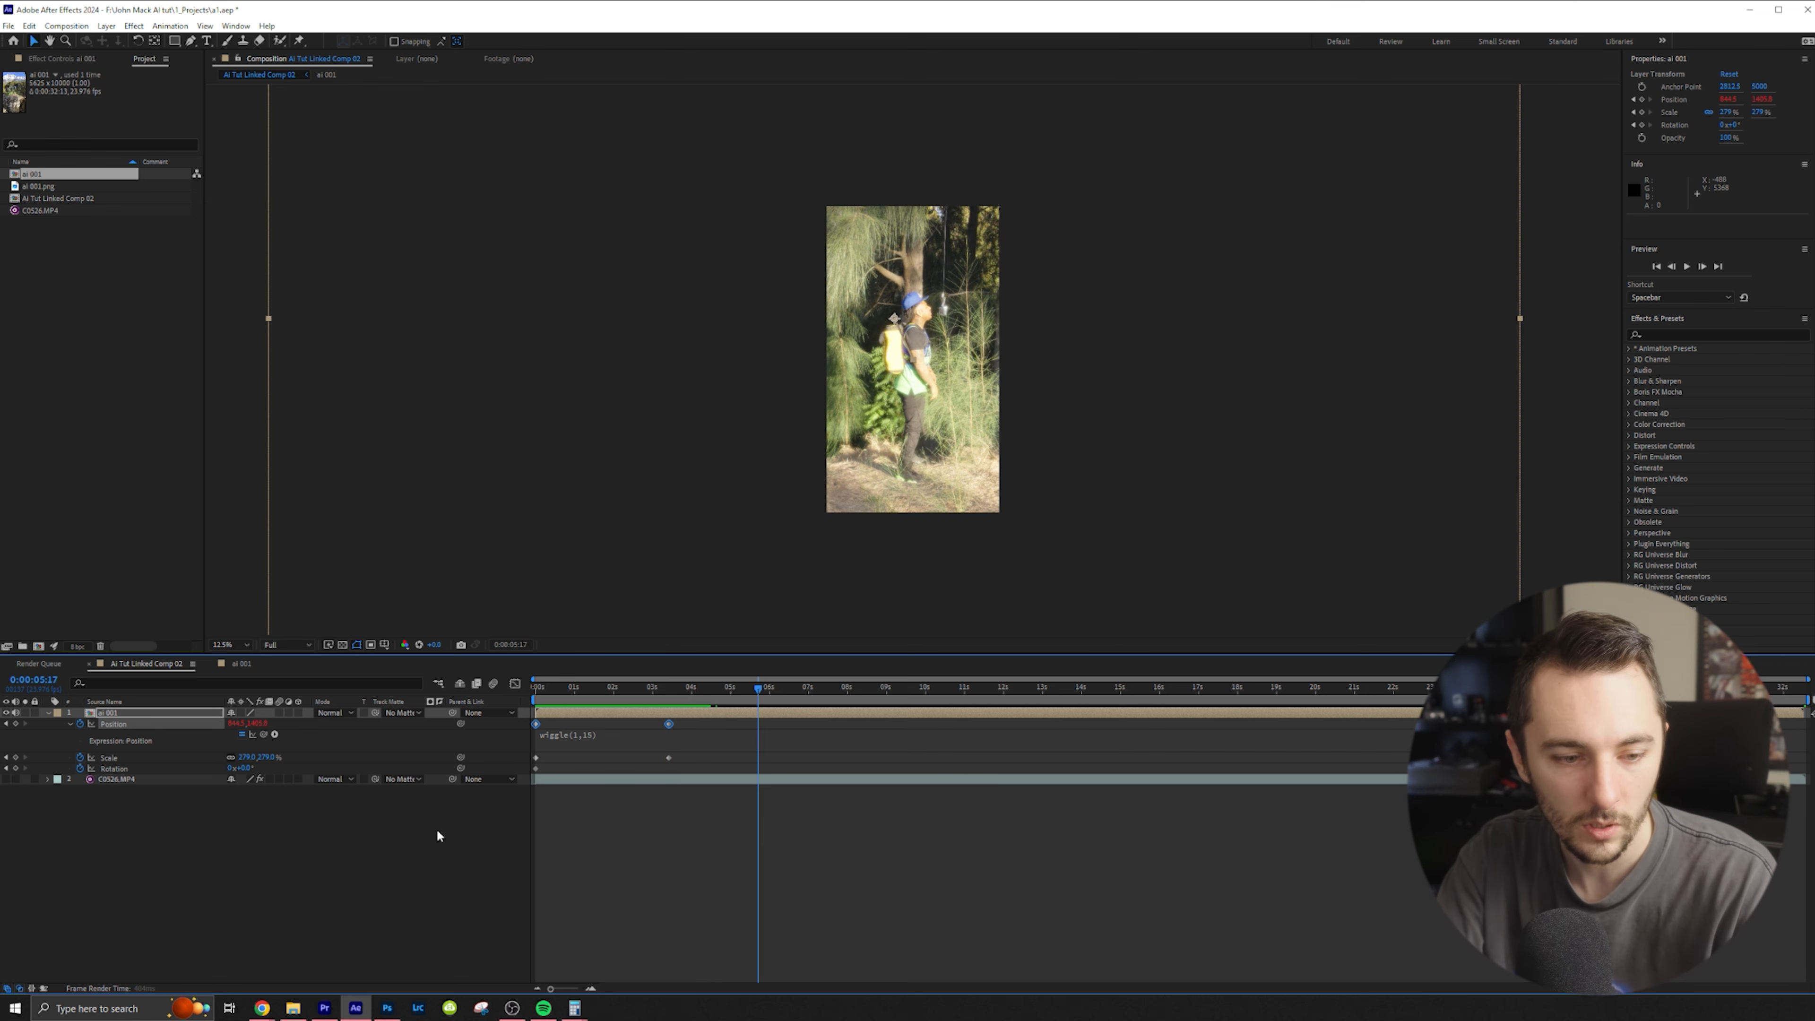
pyautogui.click(279, 712)
pyautogui.moveTo(644, 680); pyautogui.dragTo(695, 721)
pyautogui.moveTo(250, 756); pyautogui.dragTo(385, 737)
pyautogui.moveTo(920, 404); pyautogui.dragTo(892, 417)
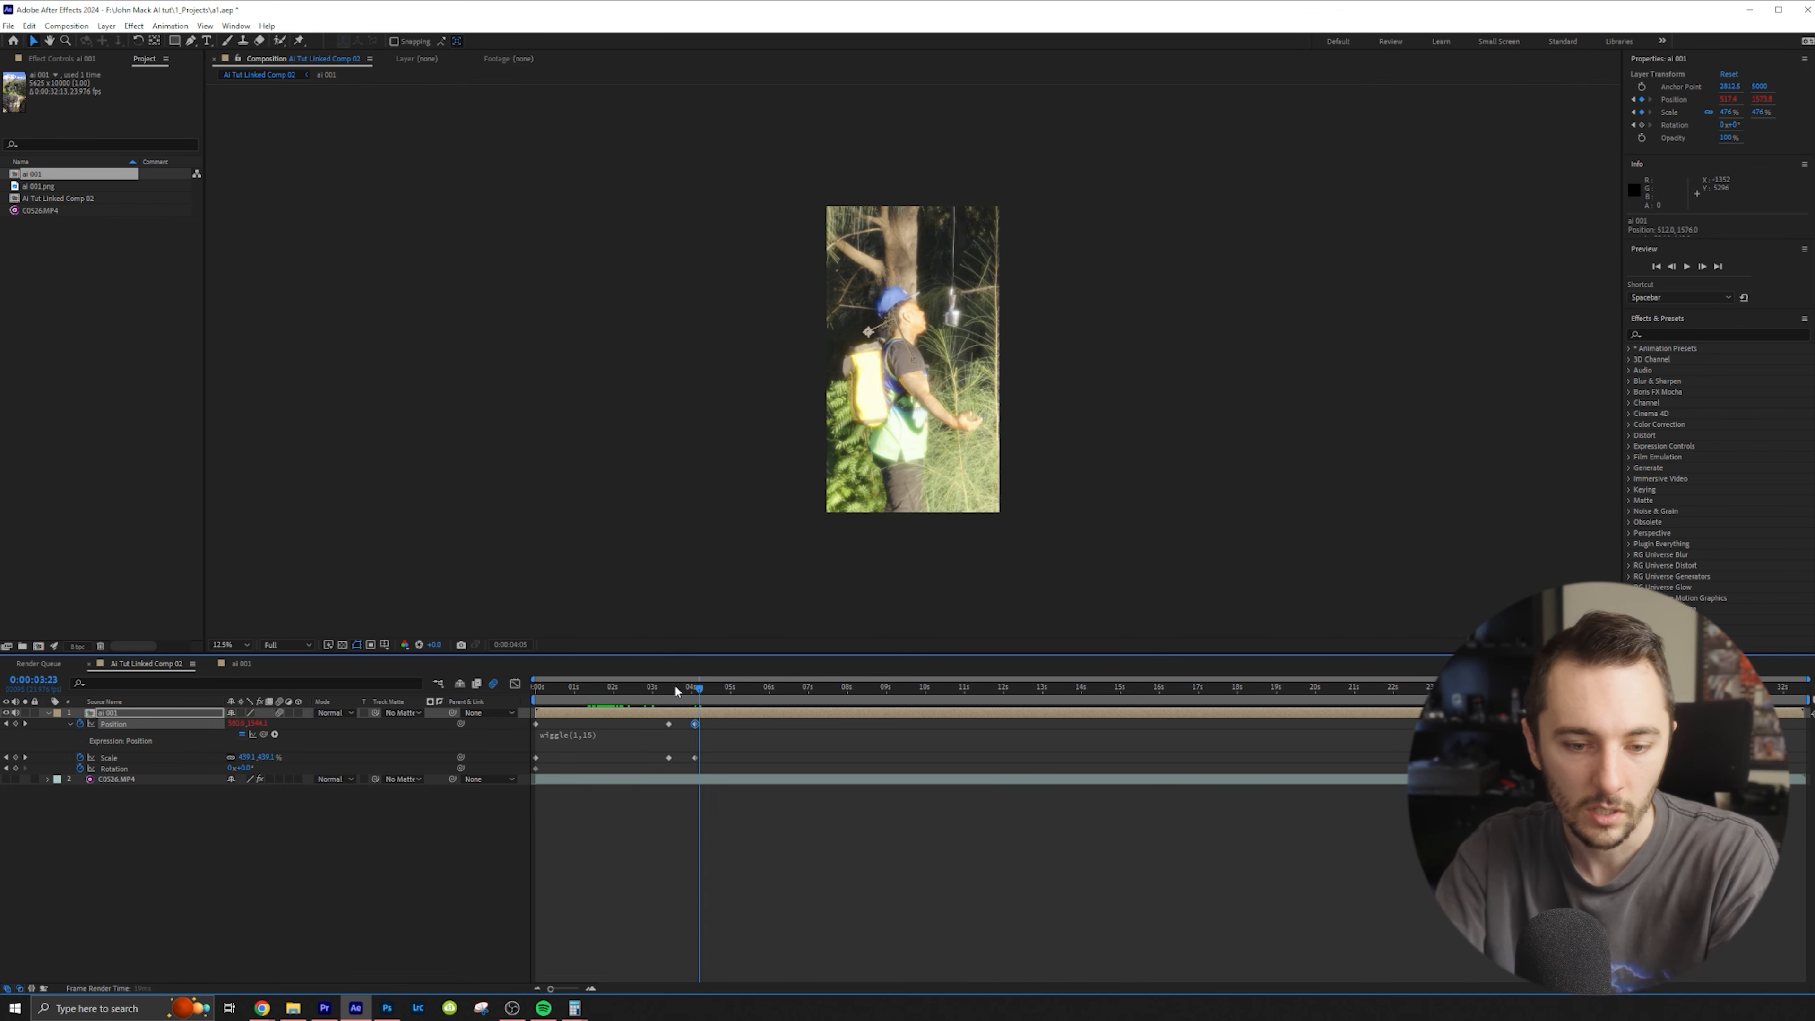
pyautogui.press('Home')
pyautogui.press('space')
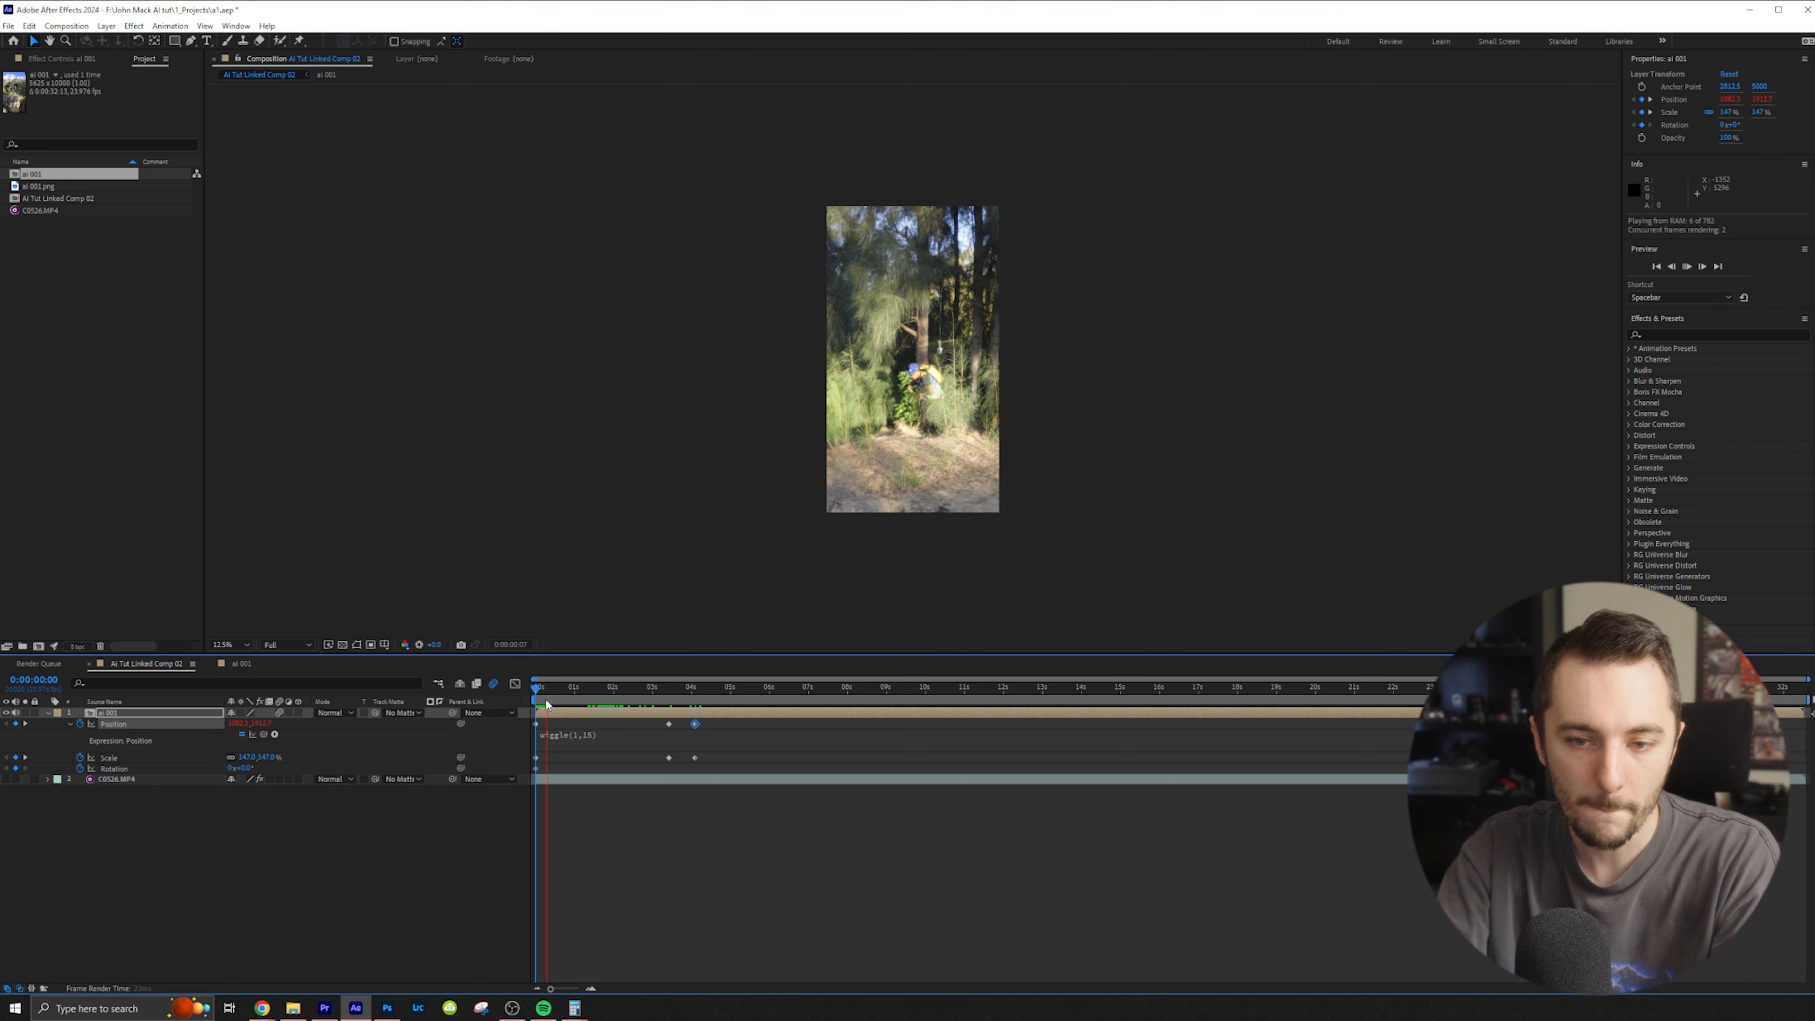
# Apply Easy Ease to the position and scale keyframes between 3 and 4 seconds and play back the zoom from 0:00:02:20
pyautogui.moveTo(734, 723); pyautogui.dragTo(646, 761)
pyautogui.press('F9')
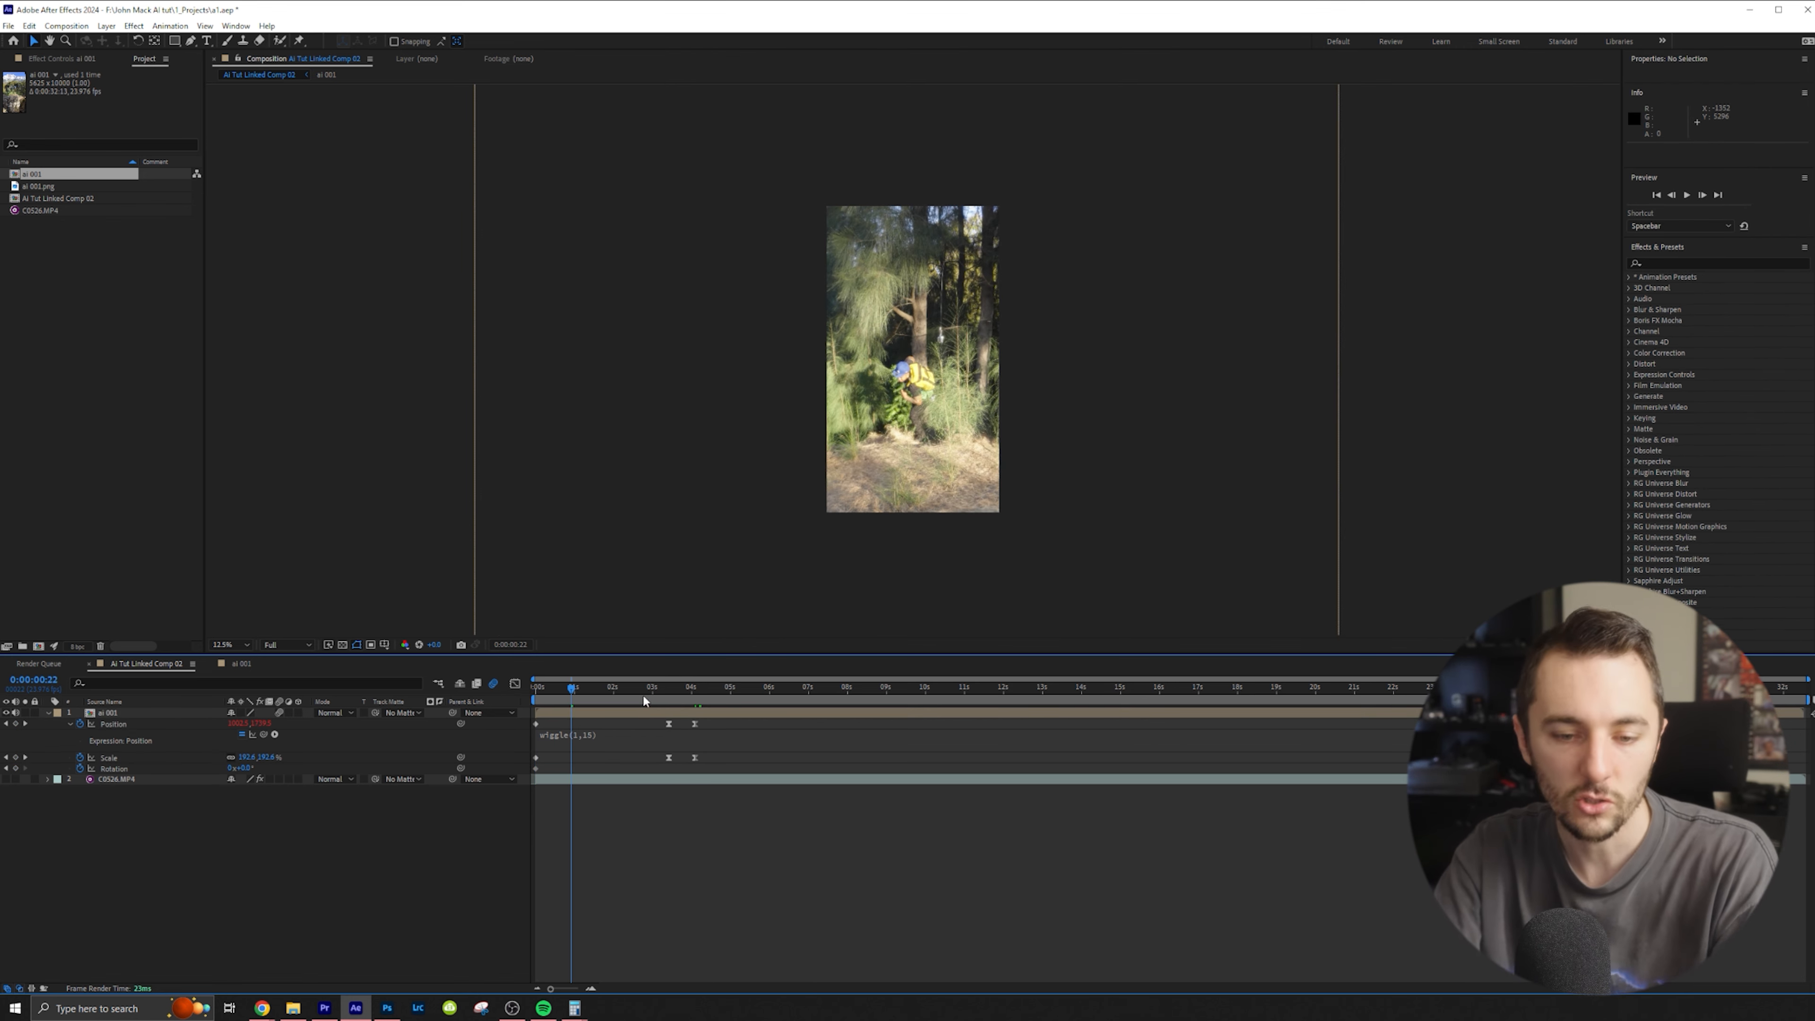
pyautogui.click(646, 690)
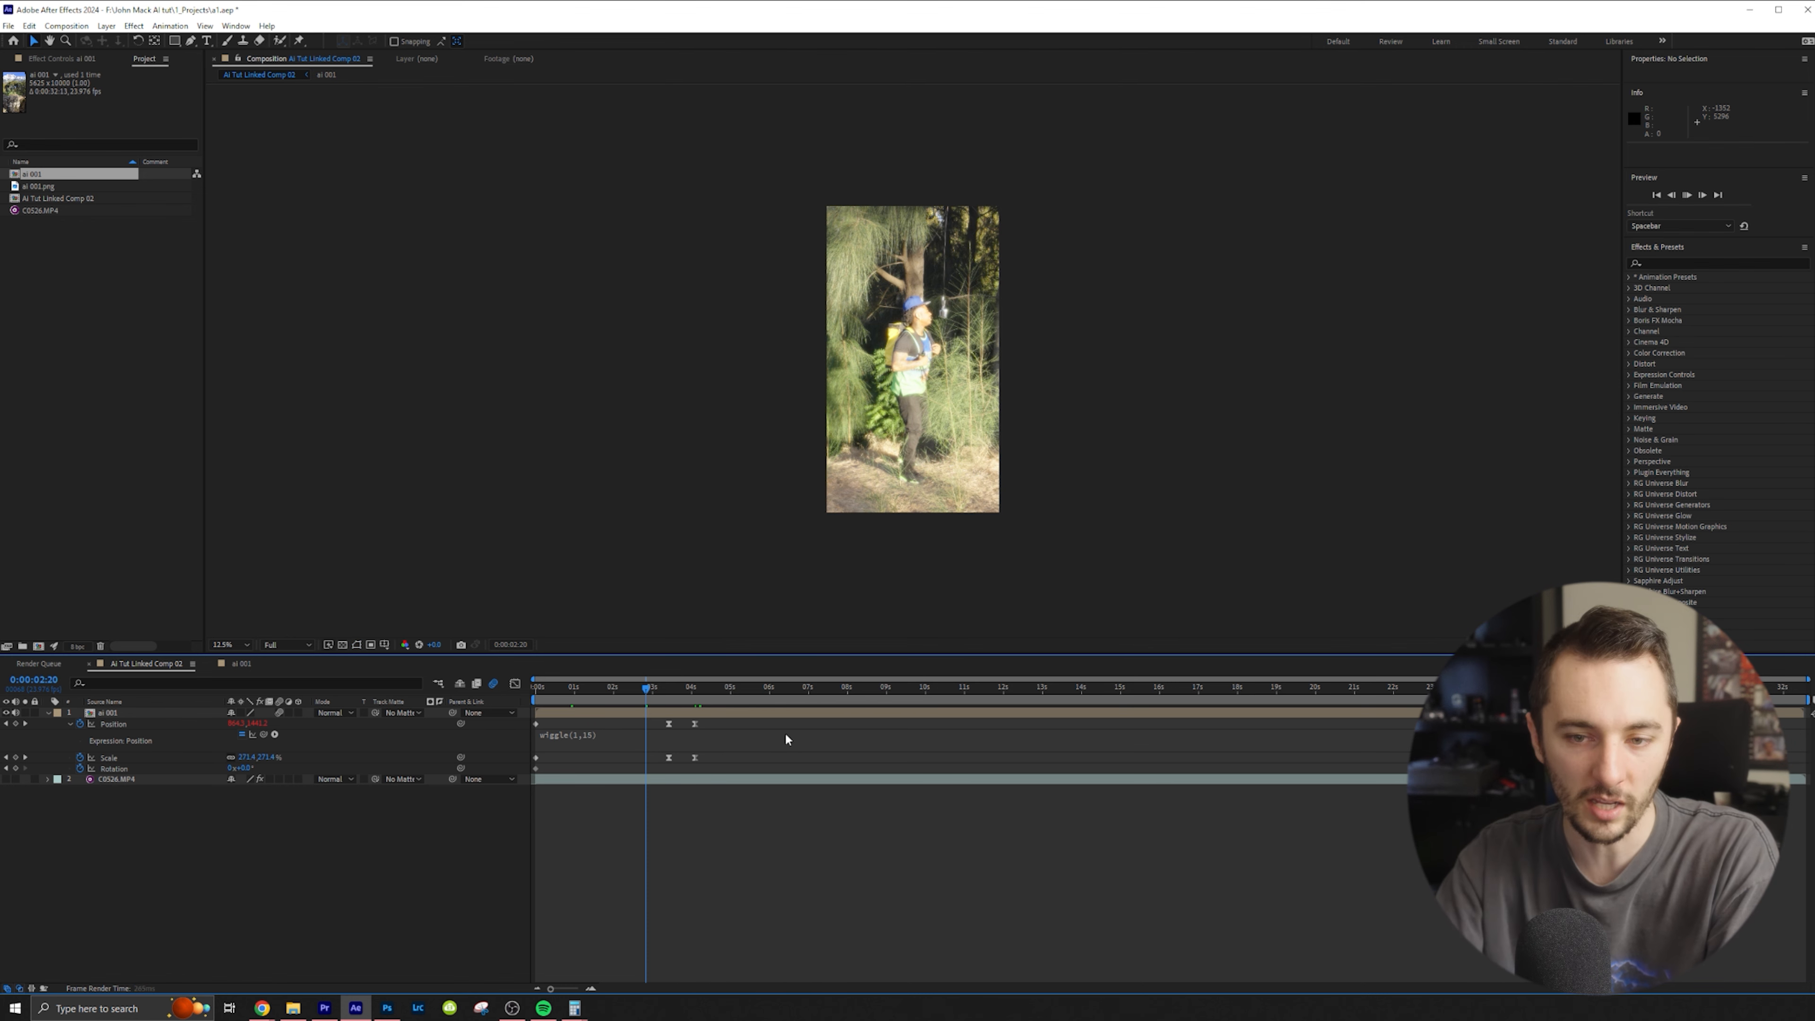
pyautogui.press('space')
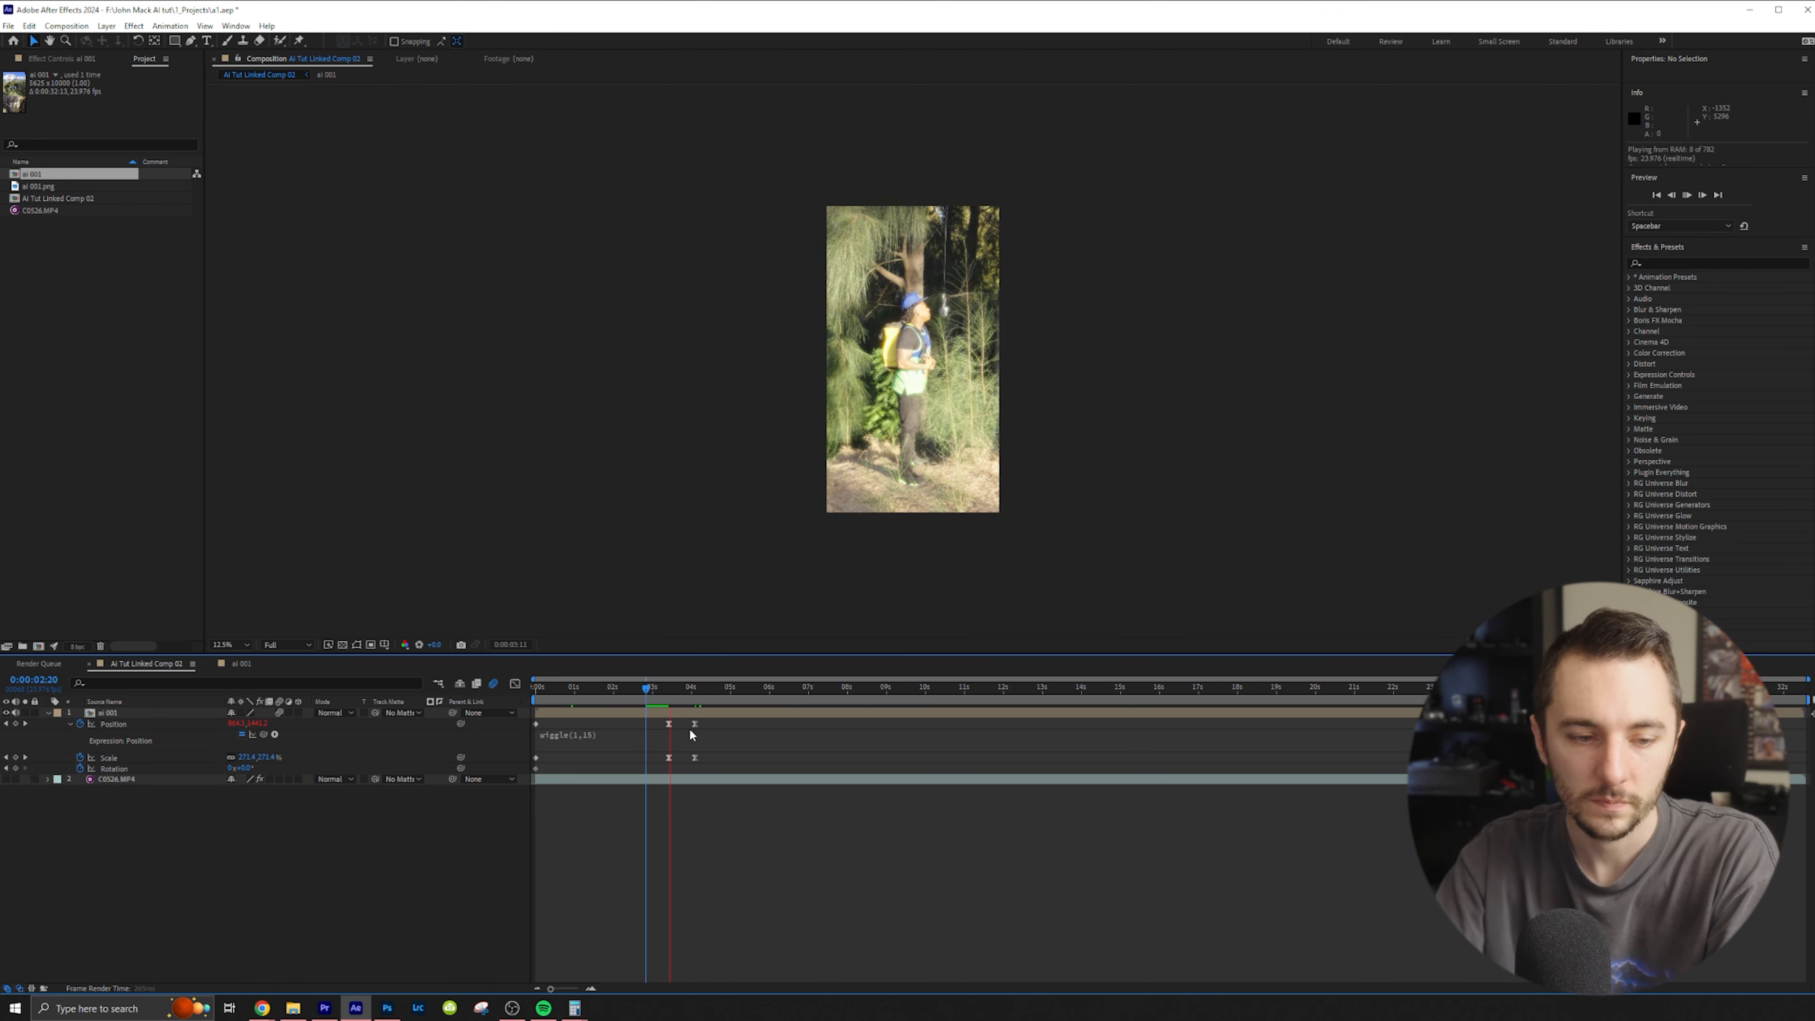
# Set the preview resolution to Quarter and keyframe the ai 001 layer's position, scale and rotation at 0:00:06:17, recentring the hiker
pyautogui.click(289, 645)
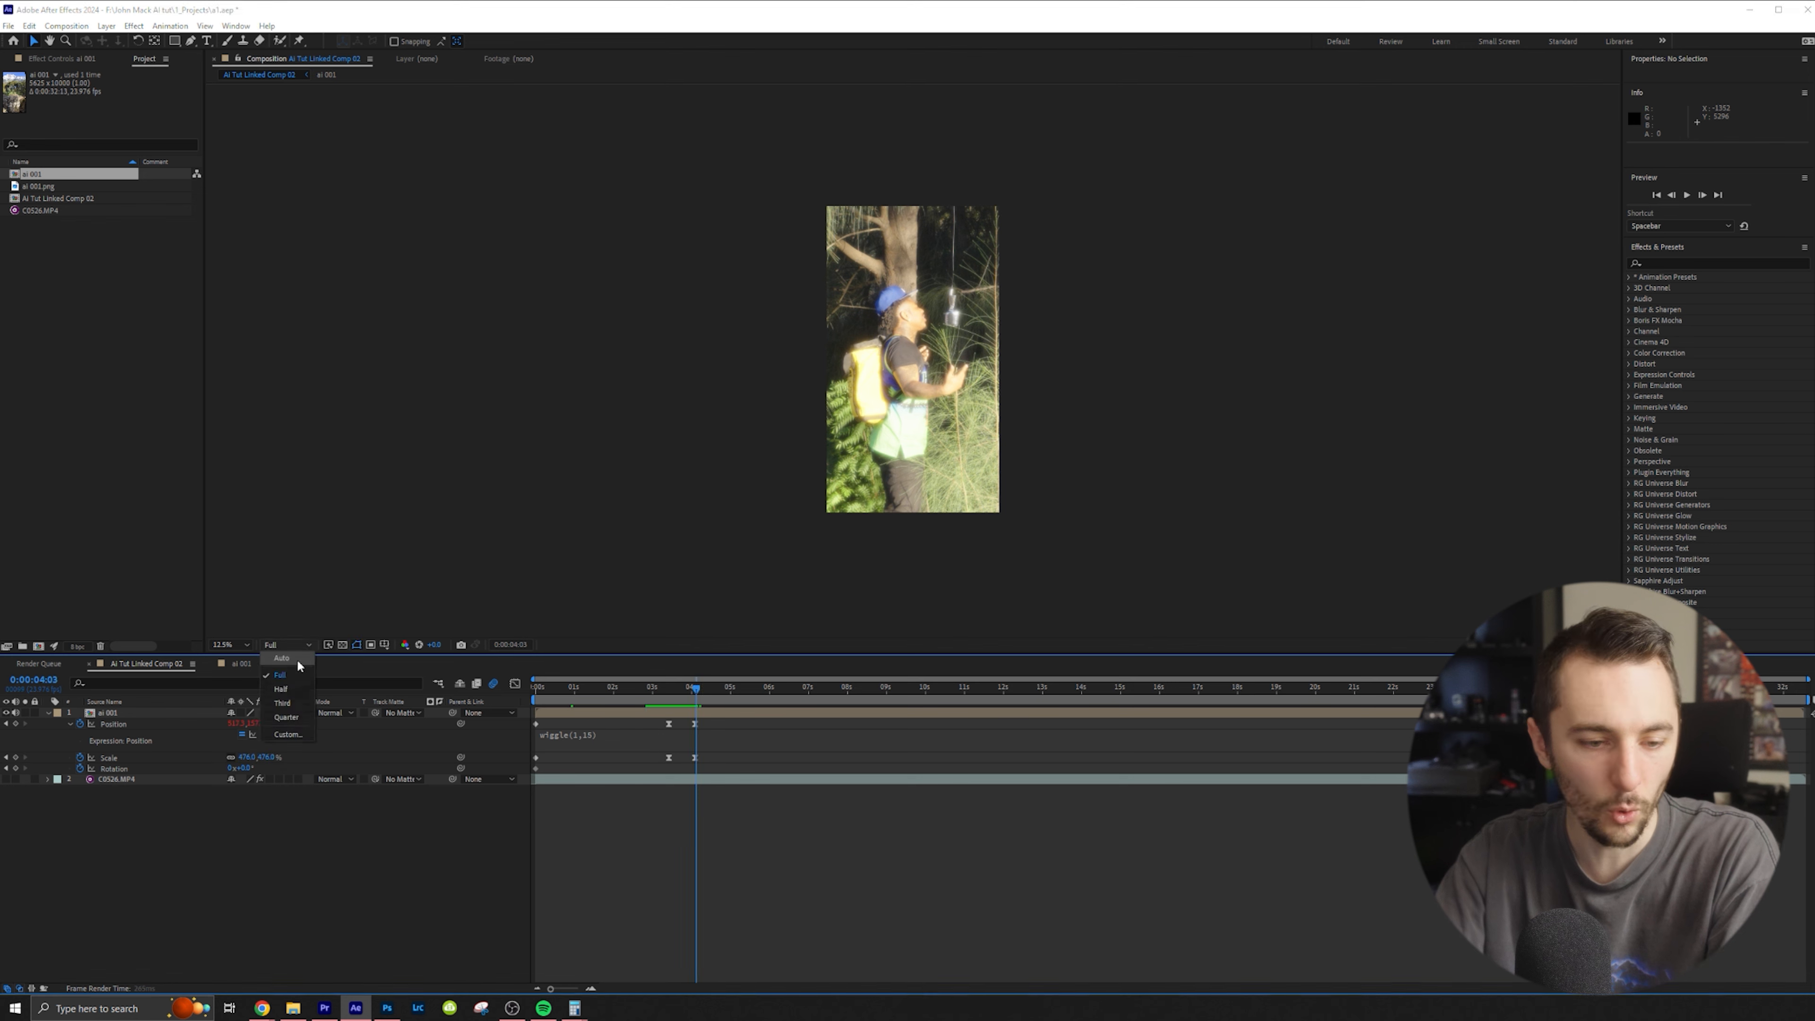
pyautogui.click(286, 717)
pyautogui.moveTo(710, 690); pyautogui.dragTo(746, 690)
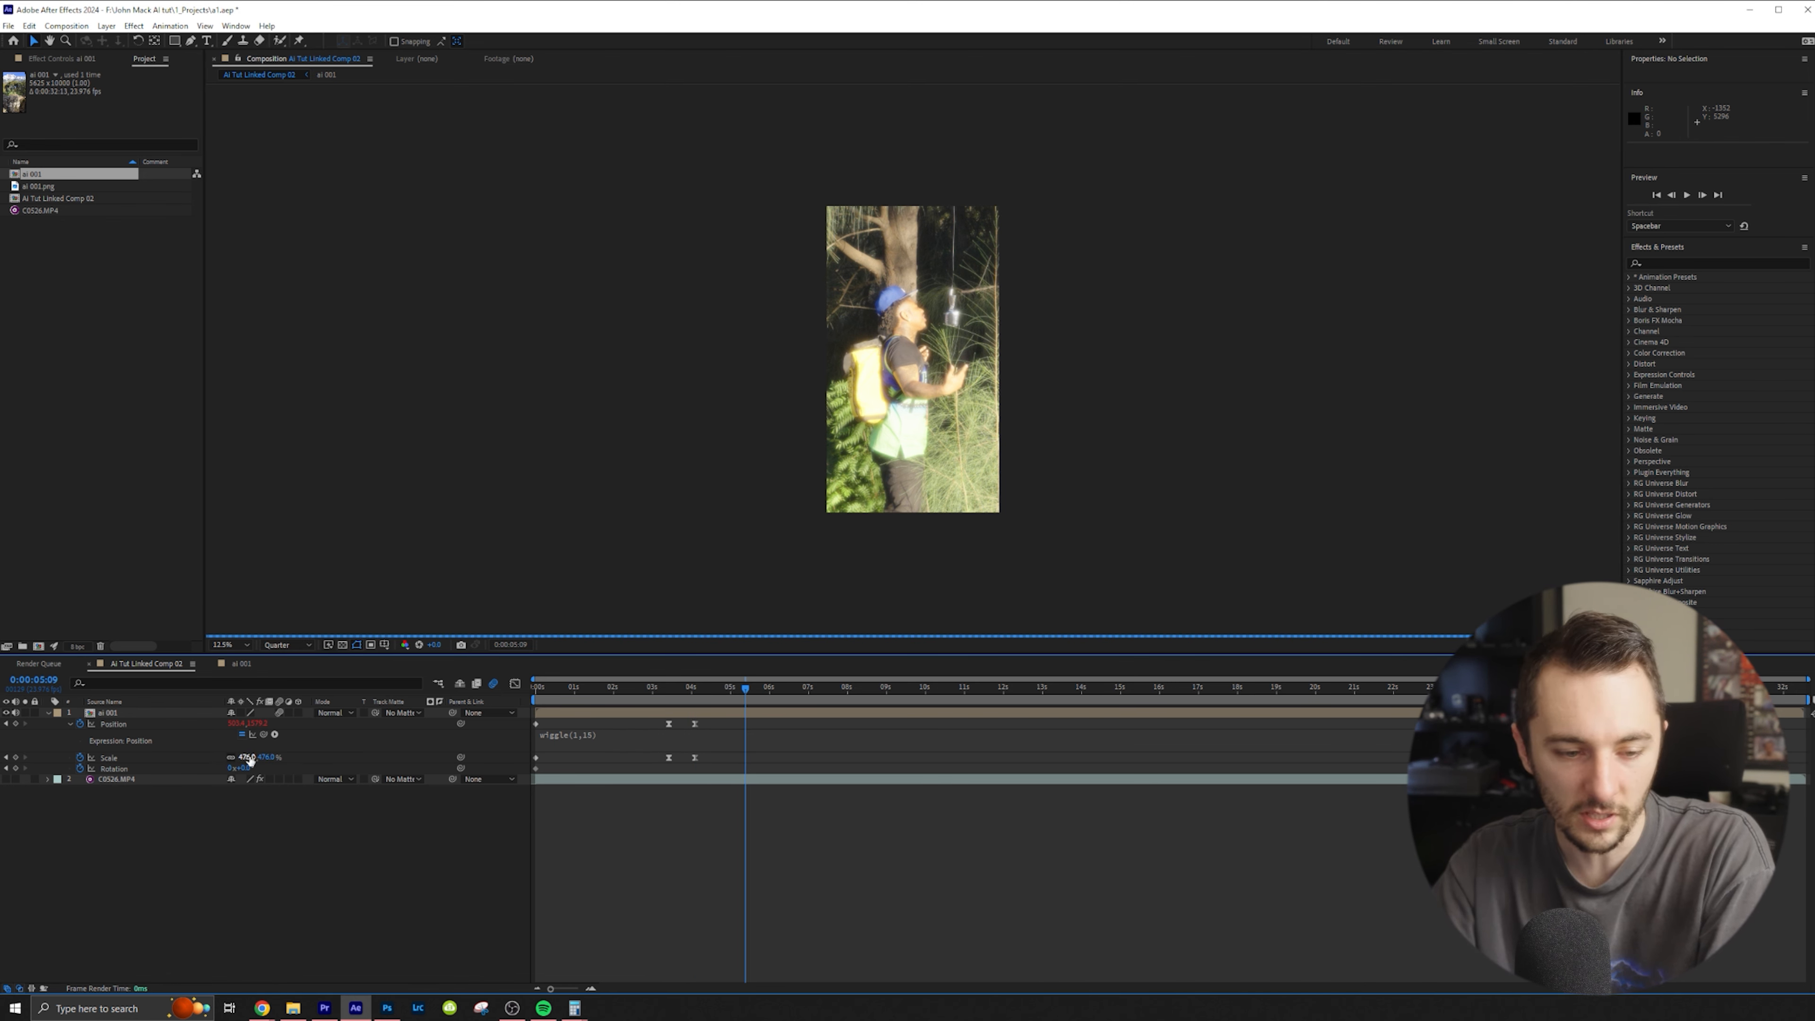
pyautogui.moveTo(745, 687); pyautogui.dragTo(797, 687)
pyautogui.moveTo(907, 398); pyautogui.dragTo(930, 399)
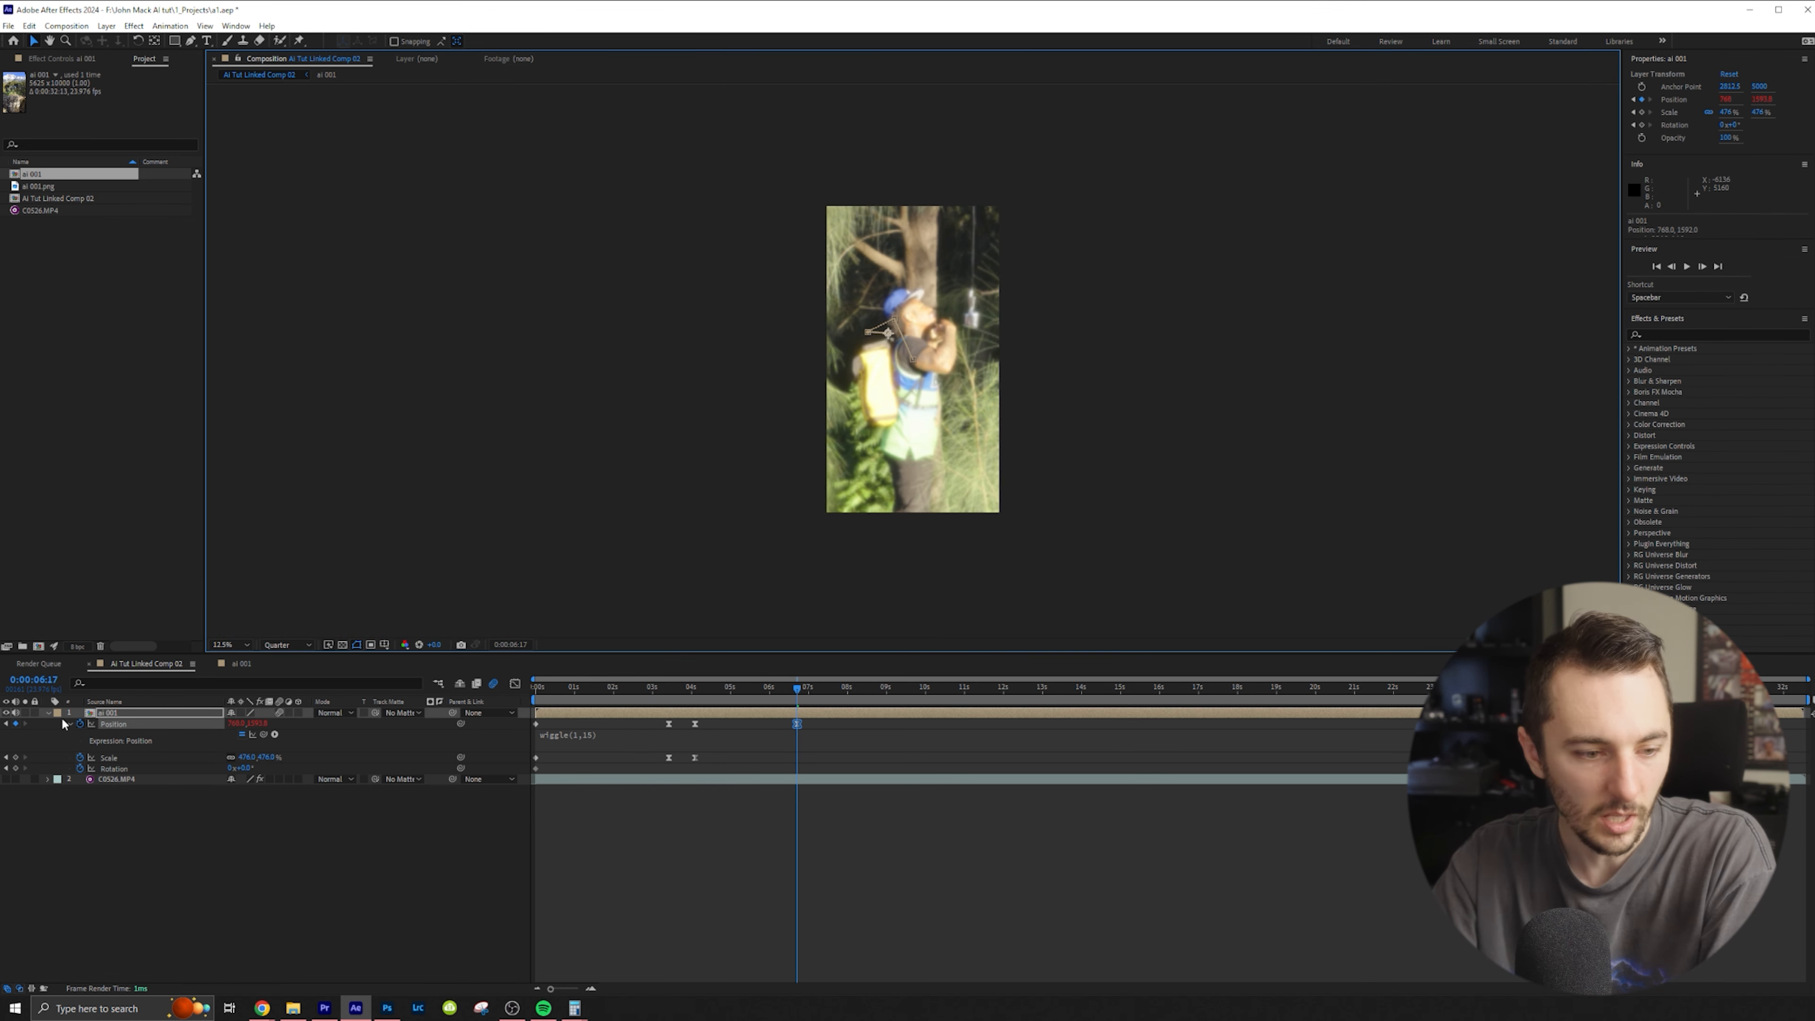
pyautogui.click(16, 758)
pyautogui.click(15, 768)
# Keyframe a quick zoom-out of the ai 001 layer to about 127% scale at 0:00:07:00, centre the hiker and play it back
pyautogui.moveTo(797, 688); pyautogui.dragTo(807, 688)
pyautogui.moveTo(247, 756); pyautogui.dragTo(73, 798)
pyautogui.moveTo(899, 387); pyautogui.dragTo(918, 386)
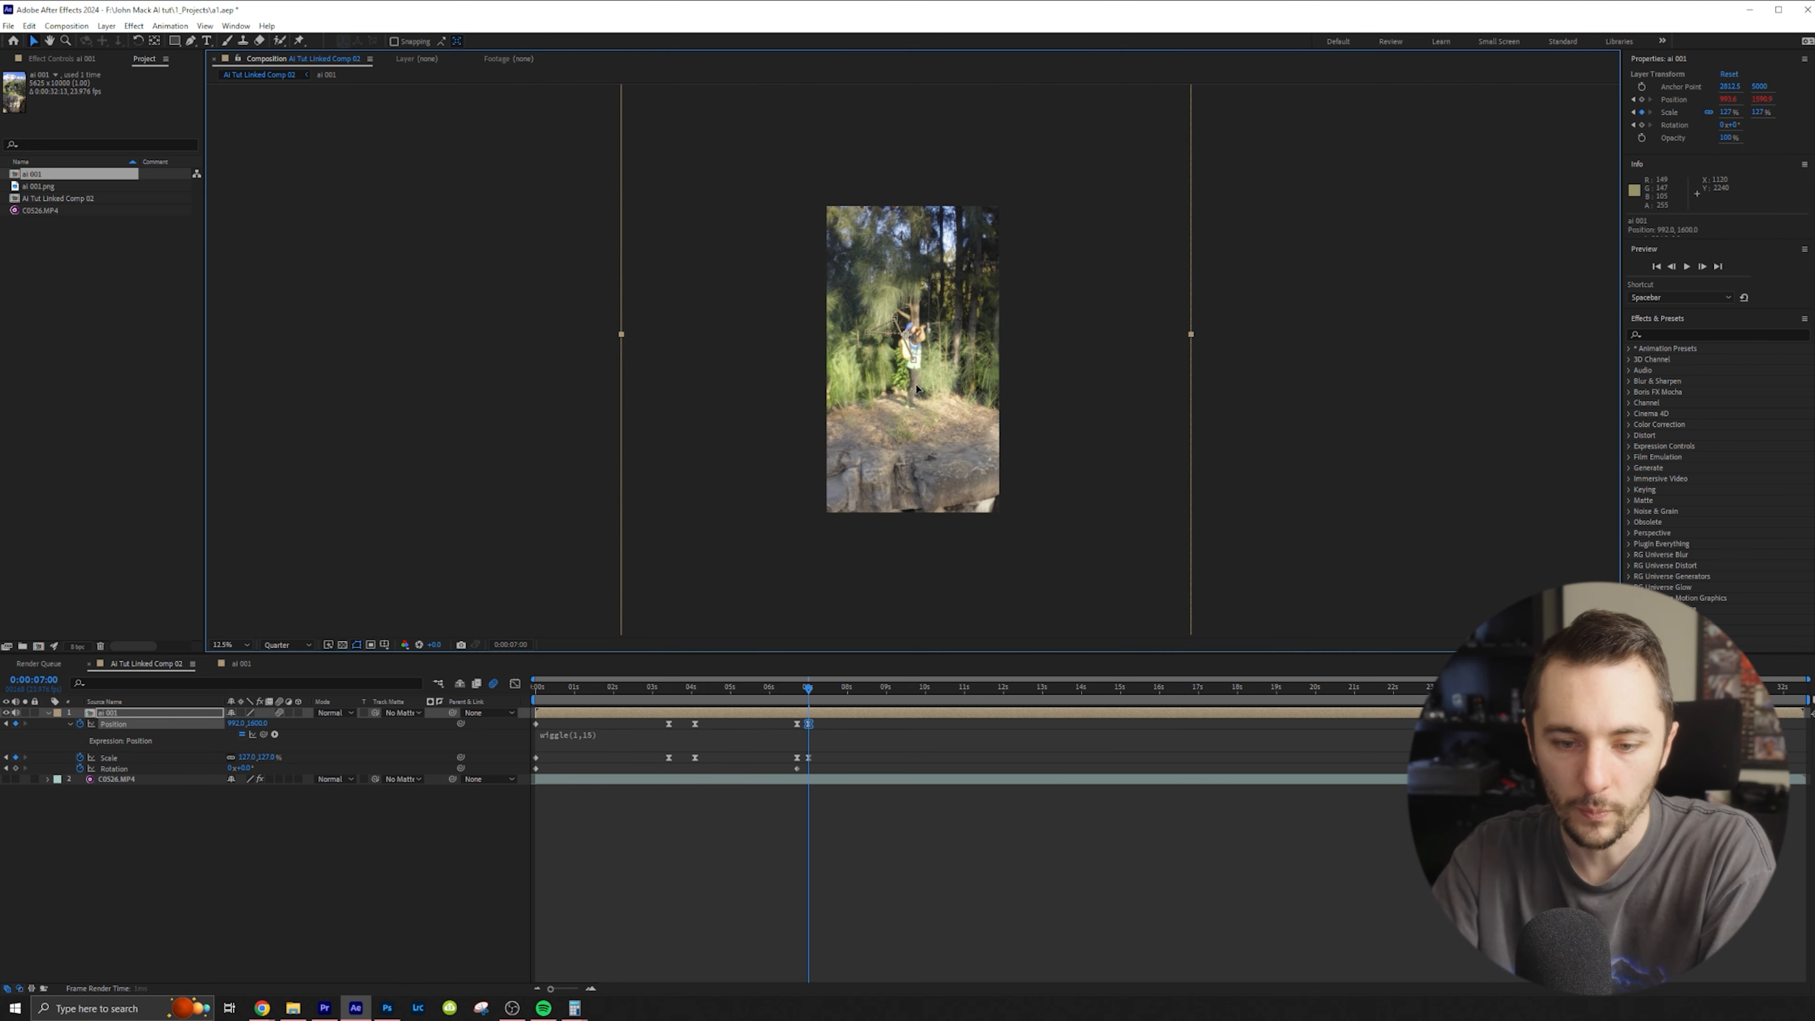
pyautogui.click(784, 690)
pyautogui.press('space')
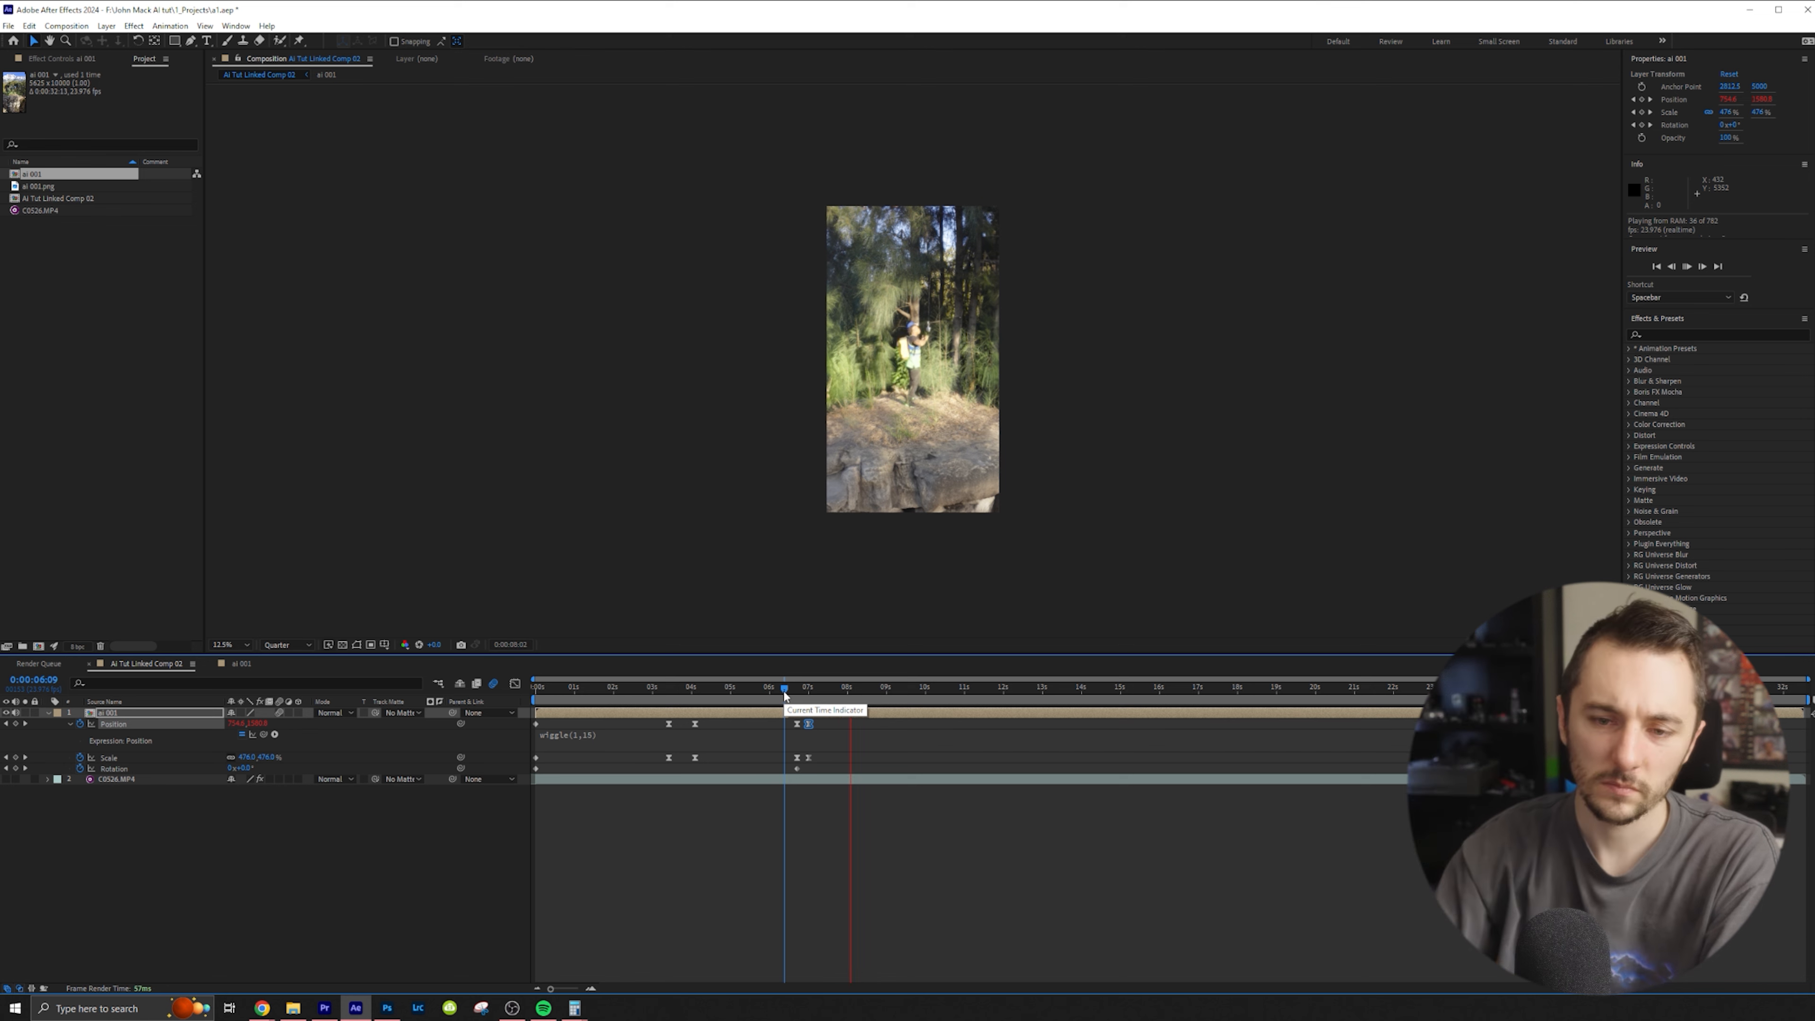
pyautogui.press('space')
# Hold the ai 001 framing with position, scale and rotation keyframes at 0:00:08:05, and keyframe a zoom-out to about 56% at 0:00:08:12
pyautogui.moveTo(809, 692); pyautogui.dragTo(855, 693)
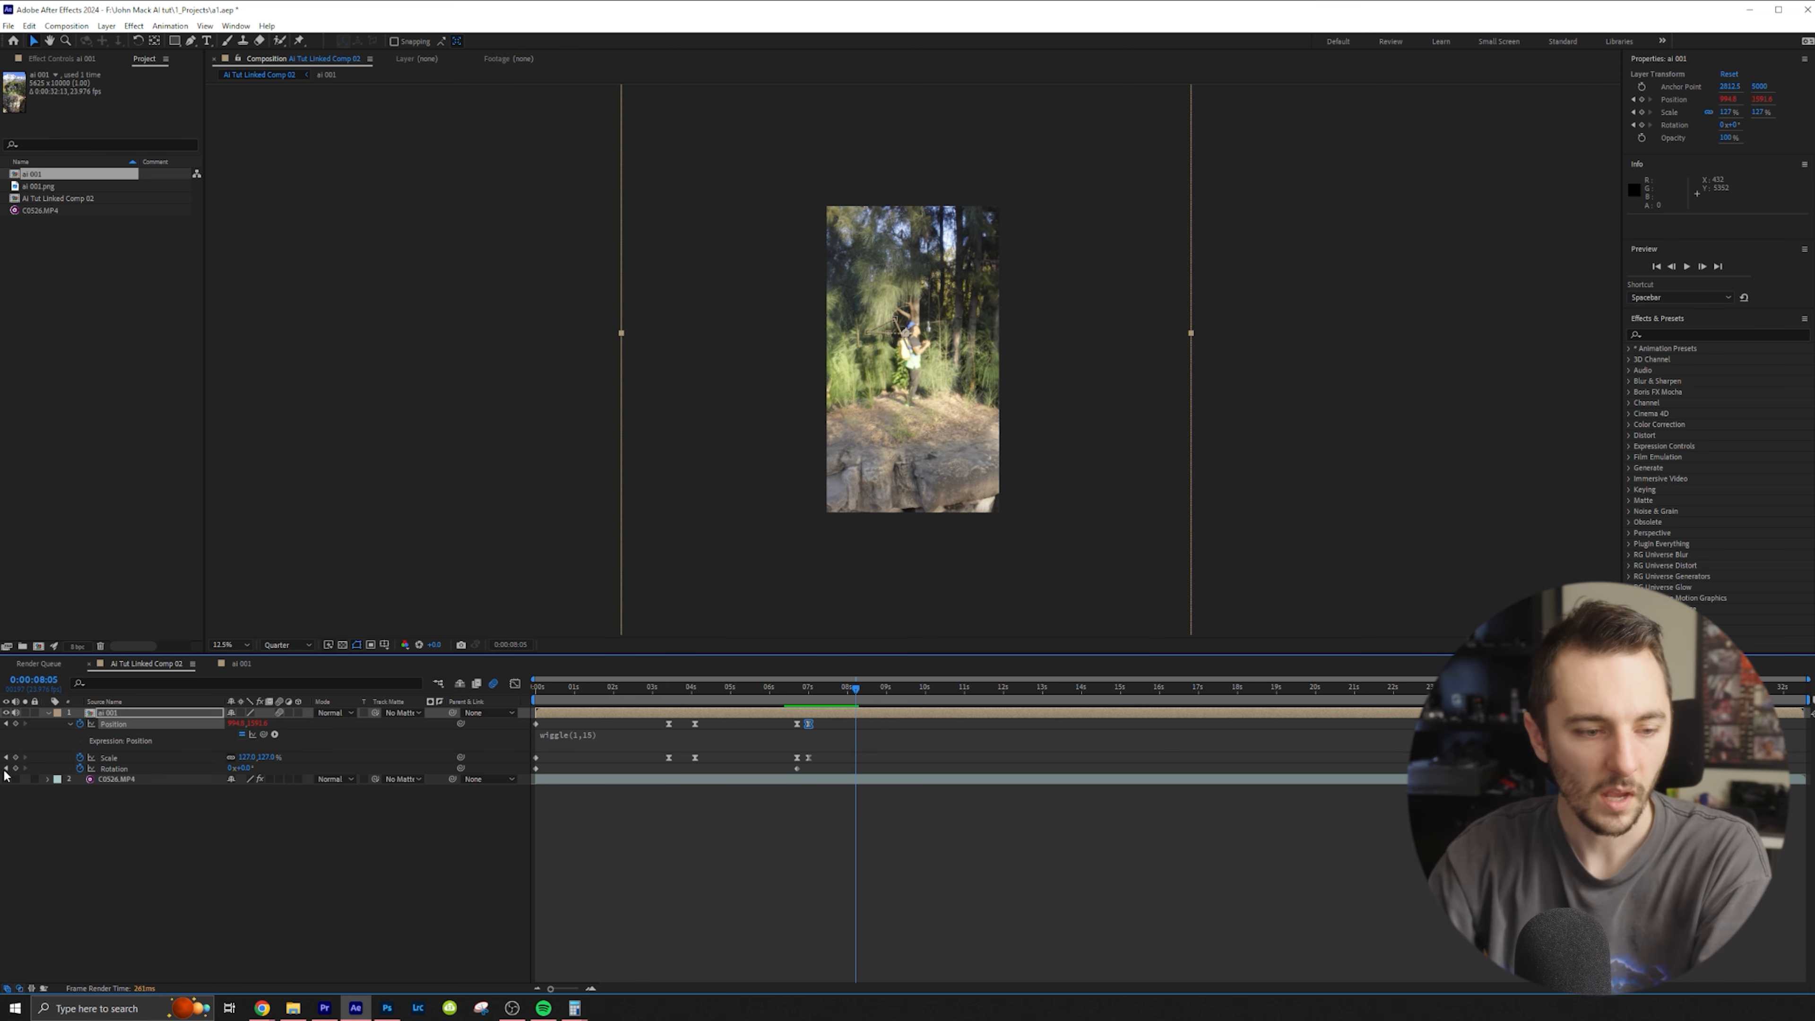
pyautogui.click(15, 757)
pyautogui.click(16, 723)
pyautogui.click(15, 768)
pyautogui.press('space')
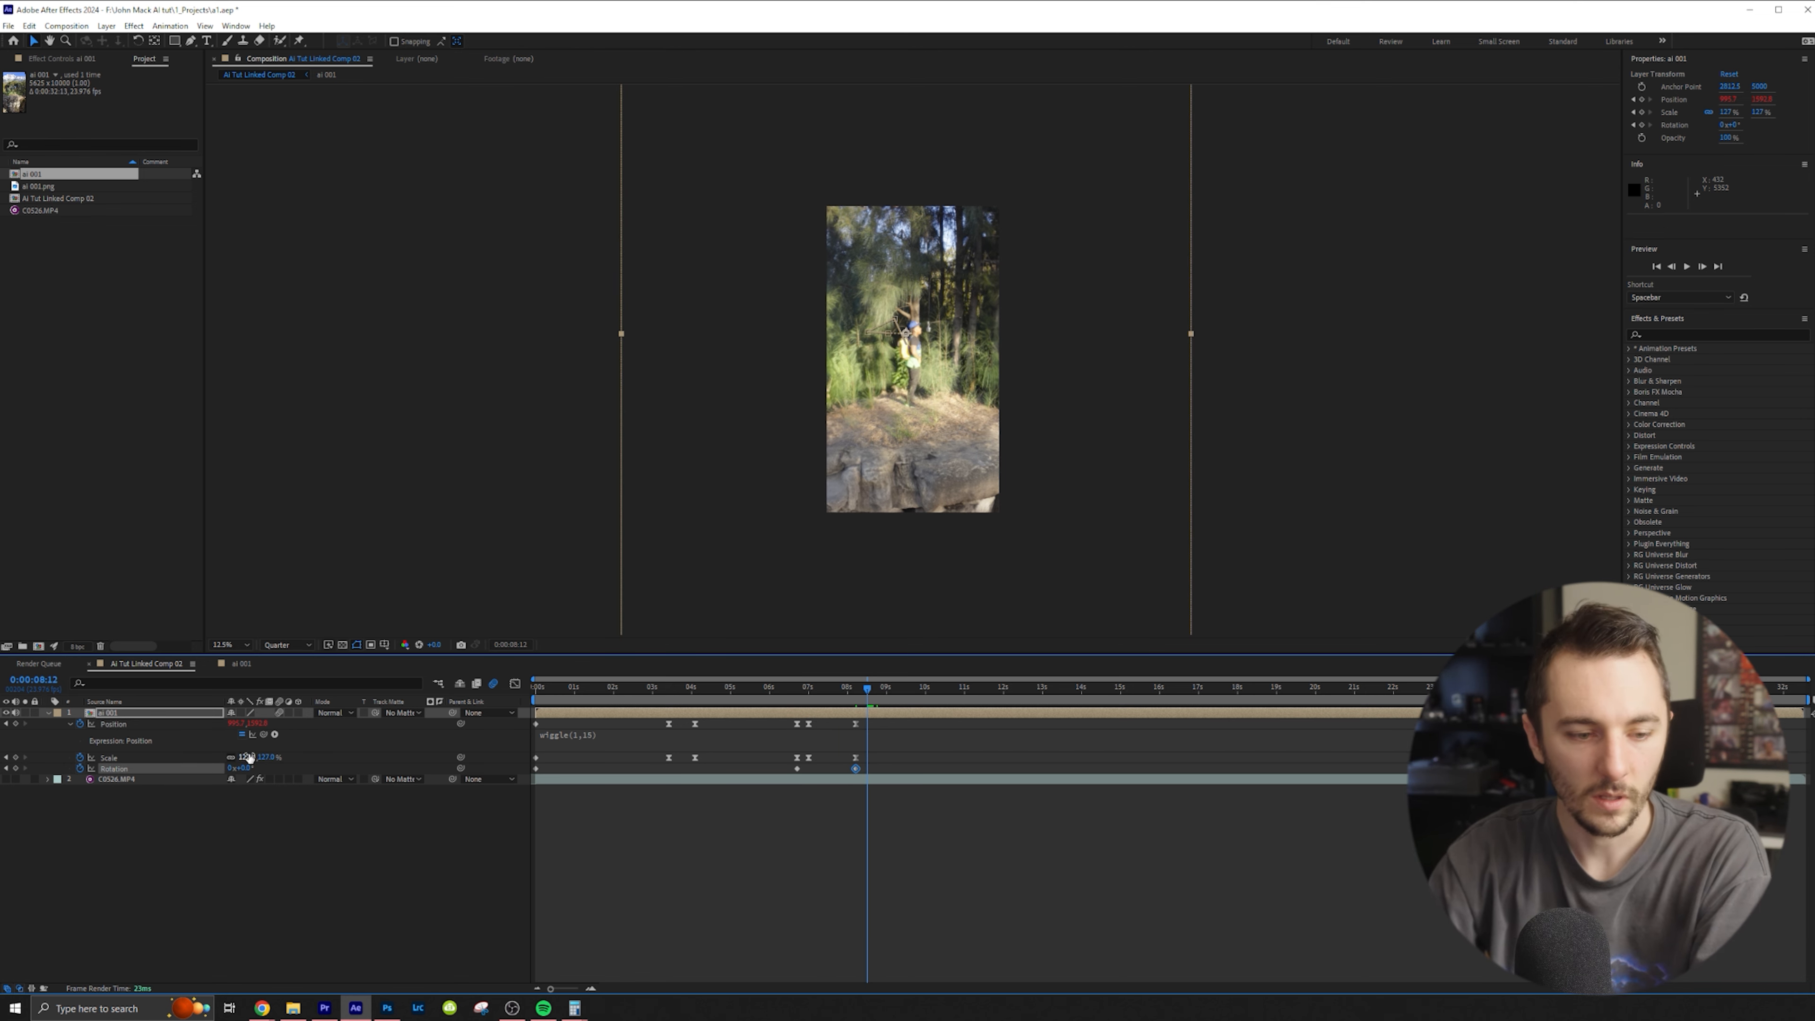
pyautogui.moveTo(259, 756); pyautogui.dragTo(221, 768)
pyautogui.moveTo(922, 392); pyautogui.dragTo(920, 419)
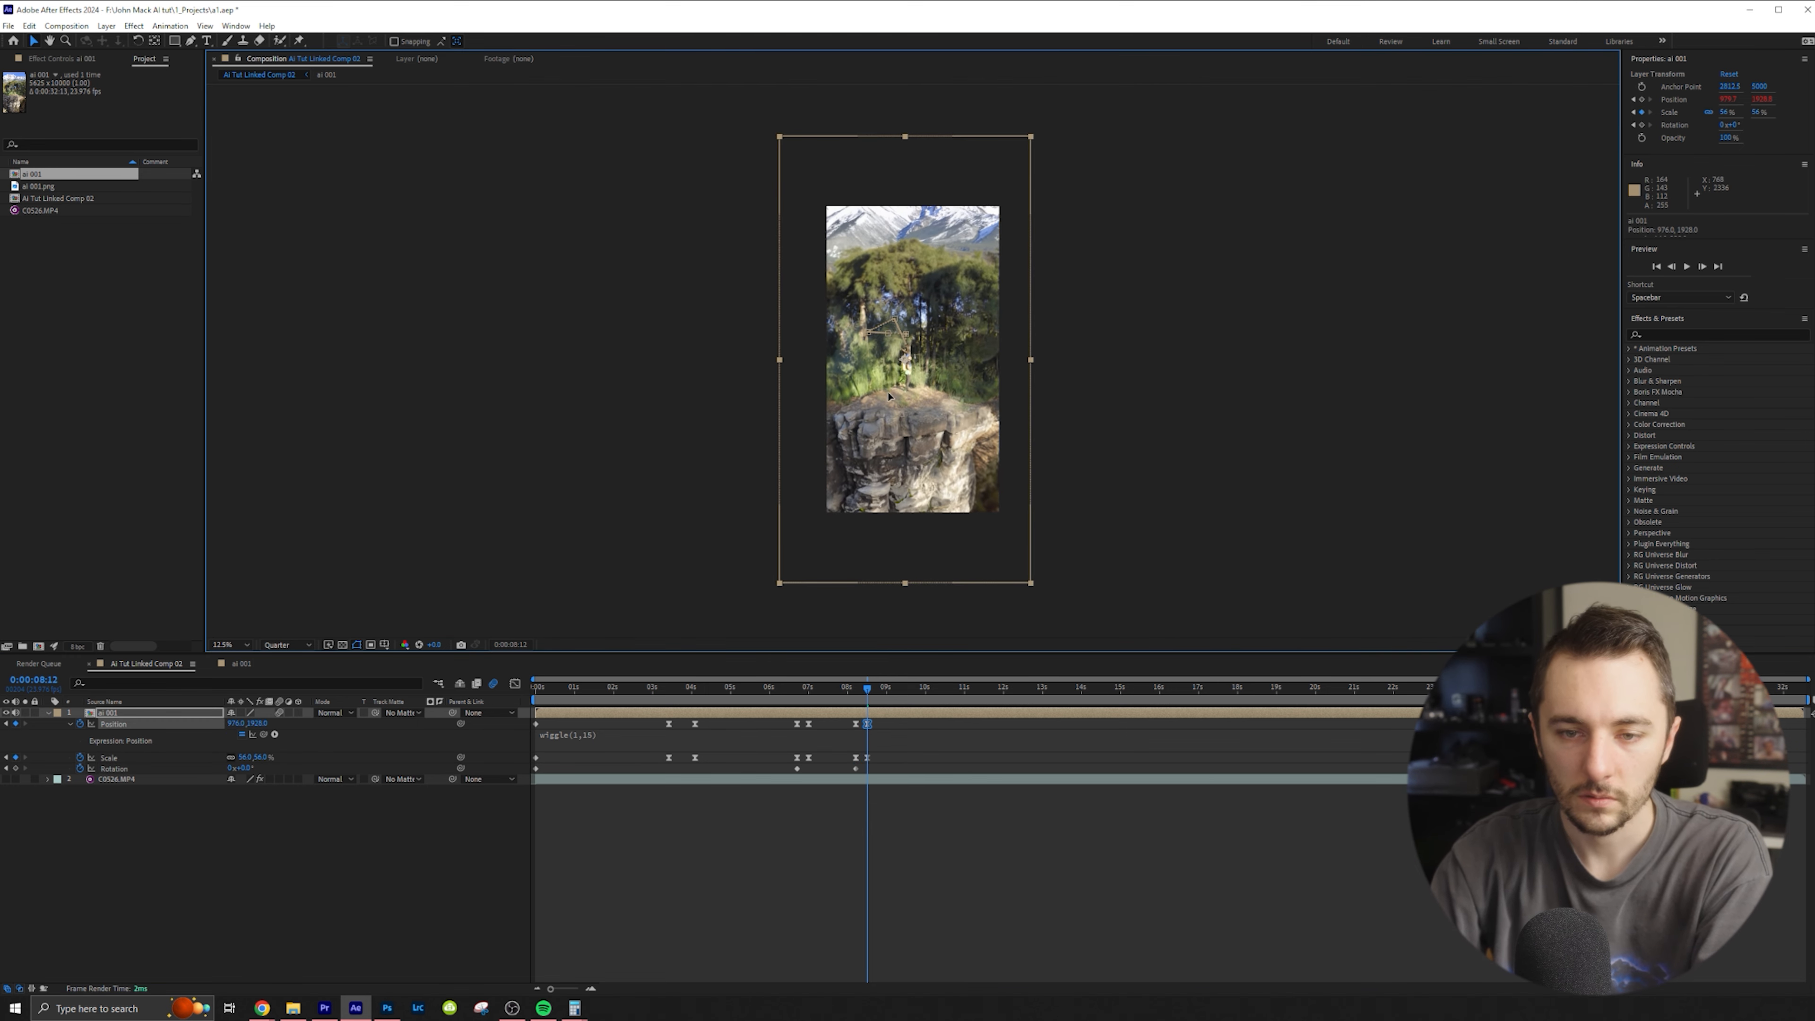
# Play back the two zoom-outs between about 7 and 10 seconds to check the camera timing
pyautogui.moveTo(851, 692); pyautogui.dragTo(607, 707)
pyautogui.press('space')
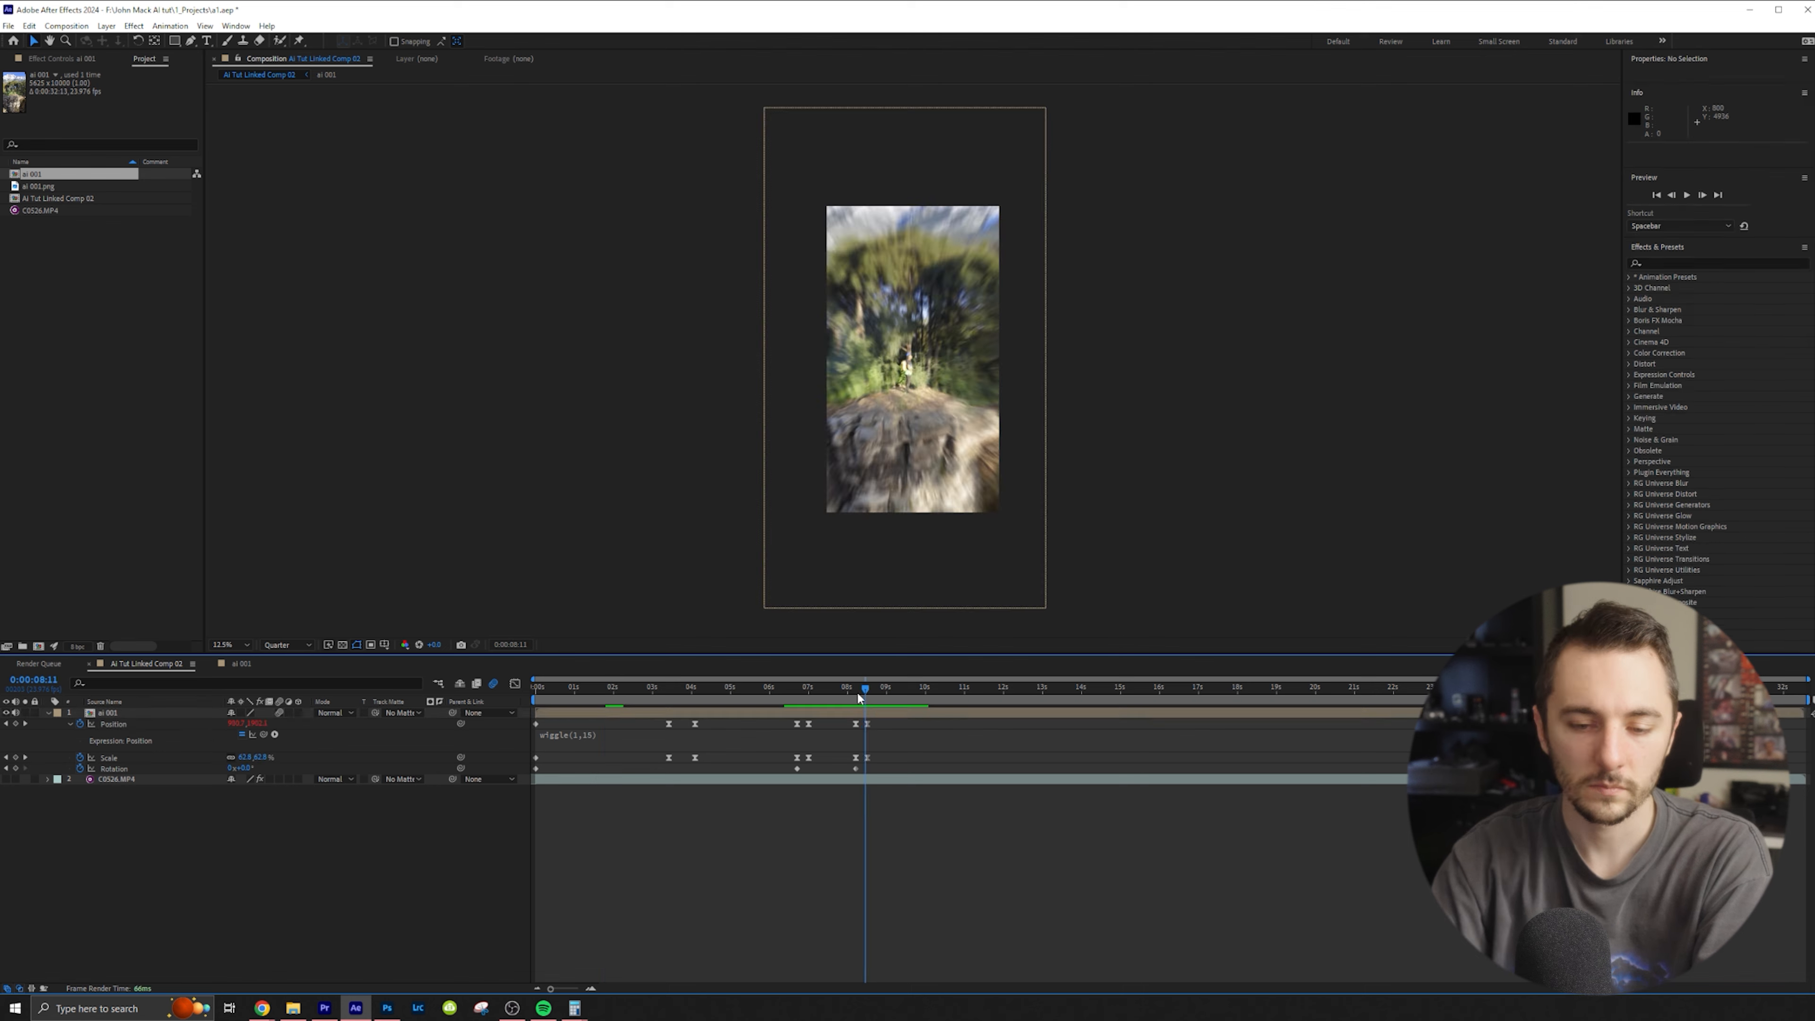
pyautogui.moveTo(860, 692); pyautogui.dragTo(791, 712)
pyautogui.press('space')
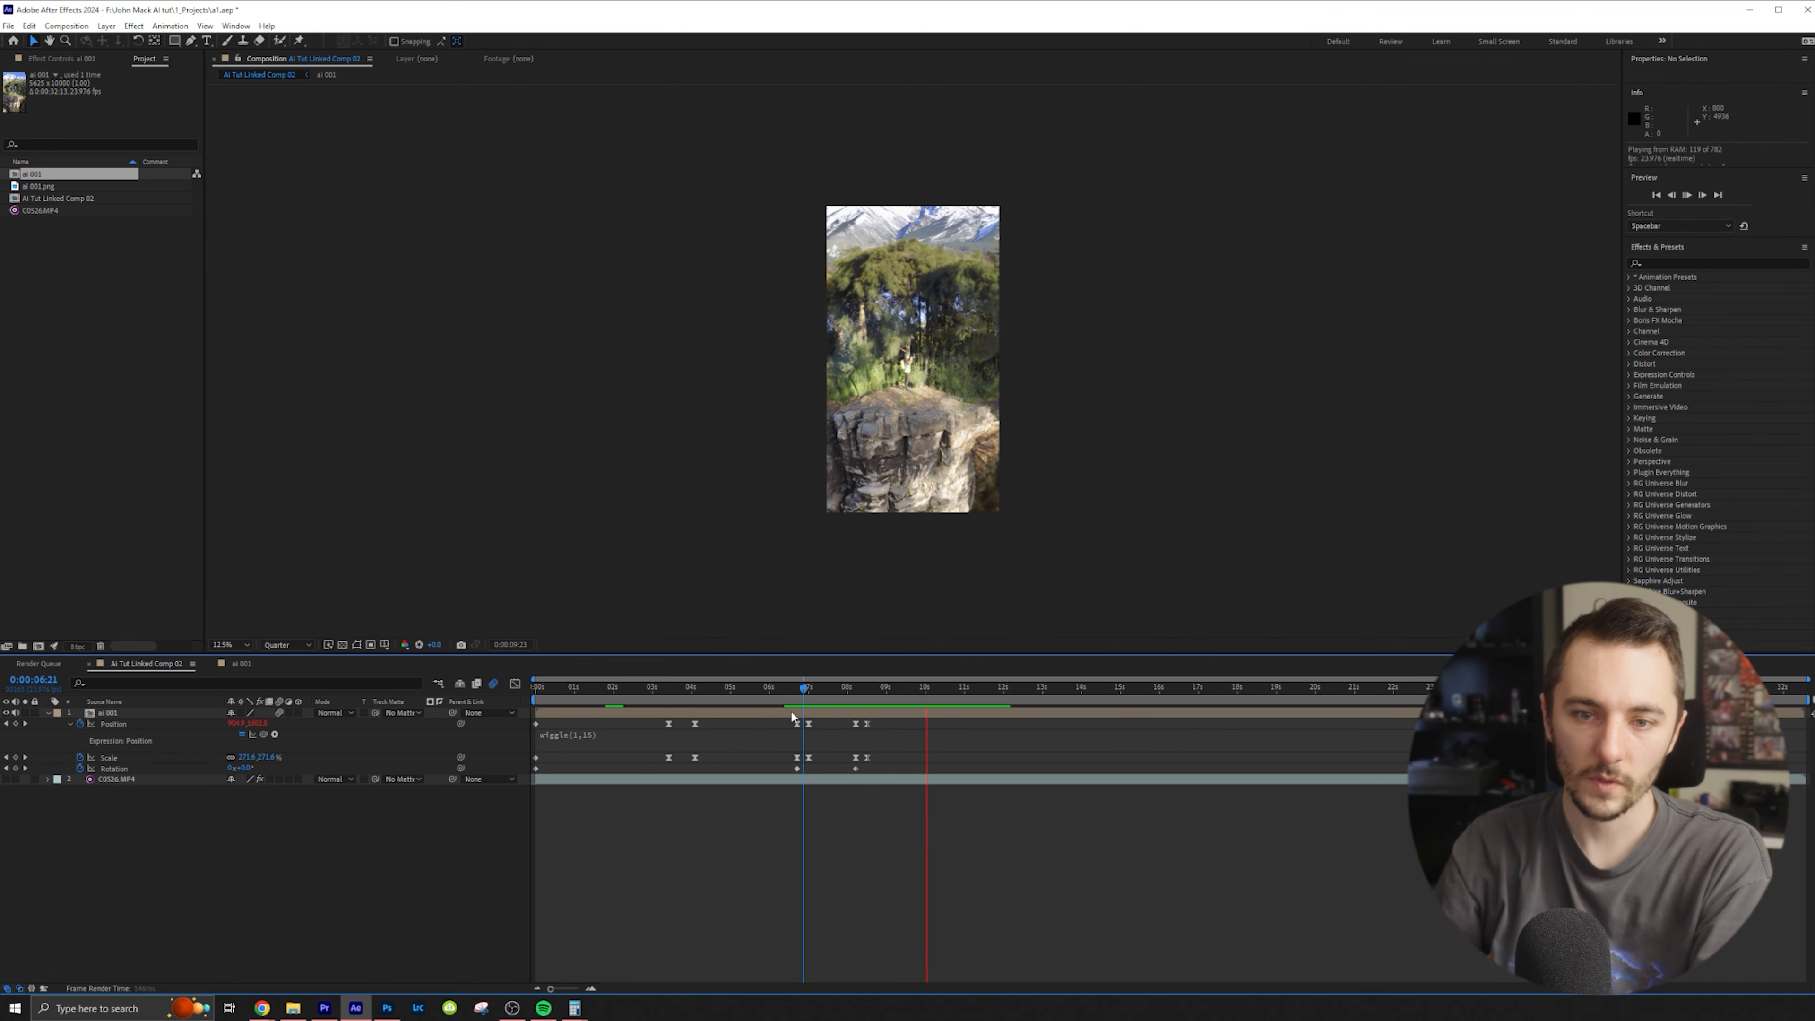
pyautogui.press('space')
pyautogui.moveTo(879, 693); pyautogui.dragTo(855, 690)
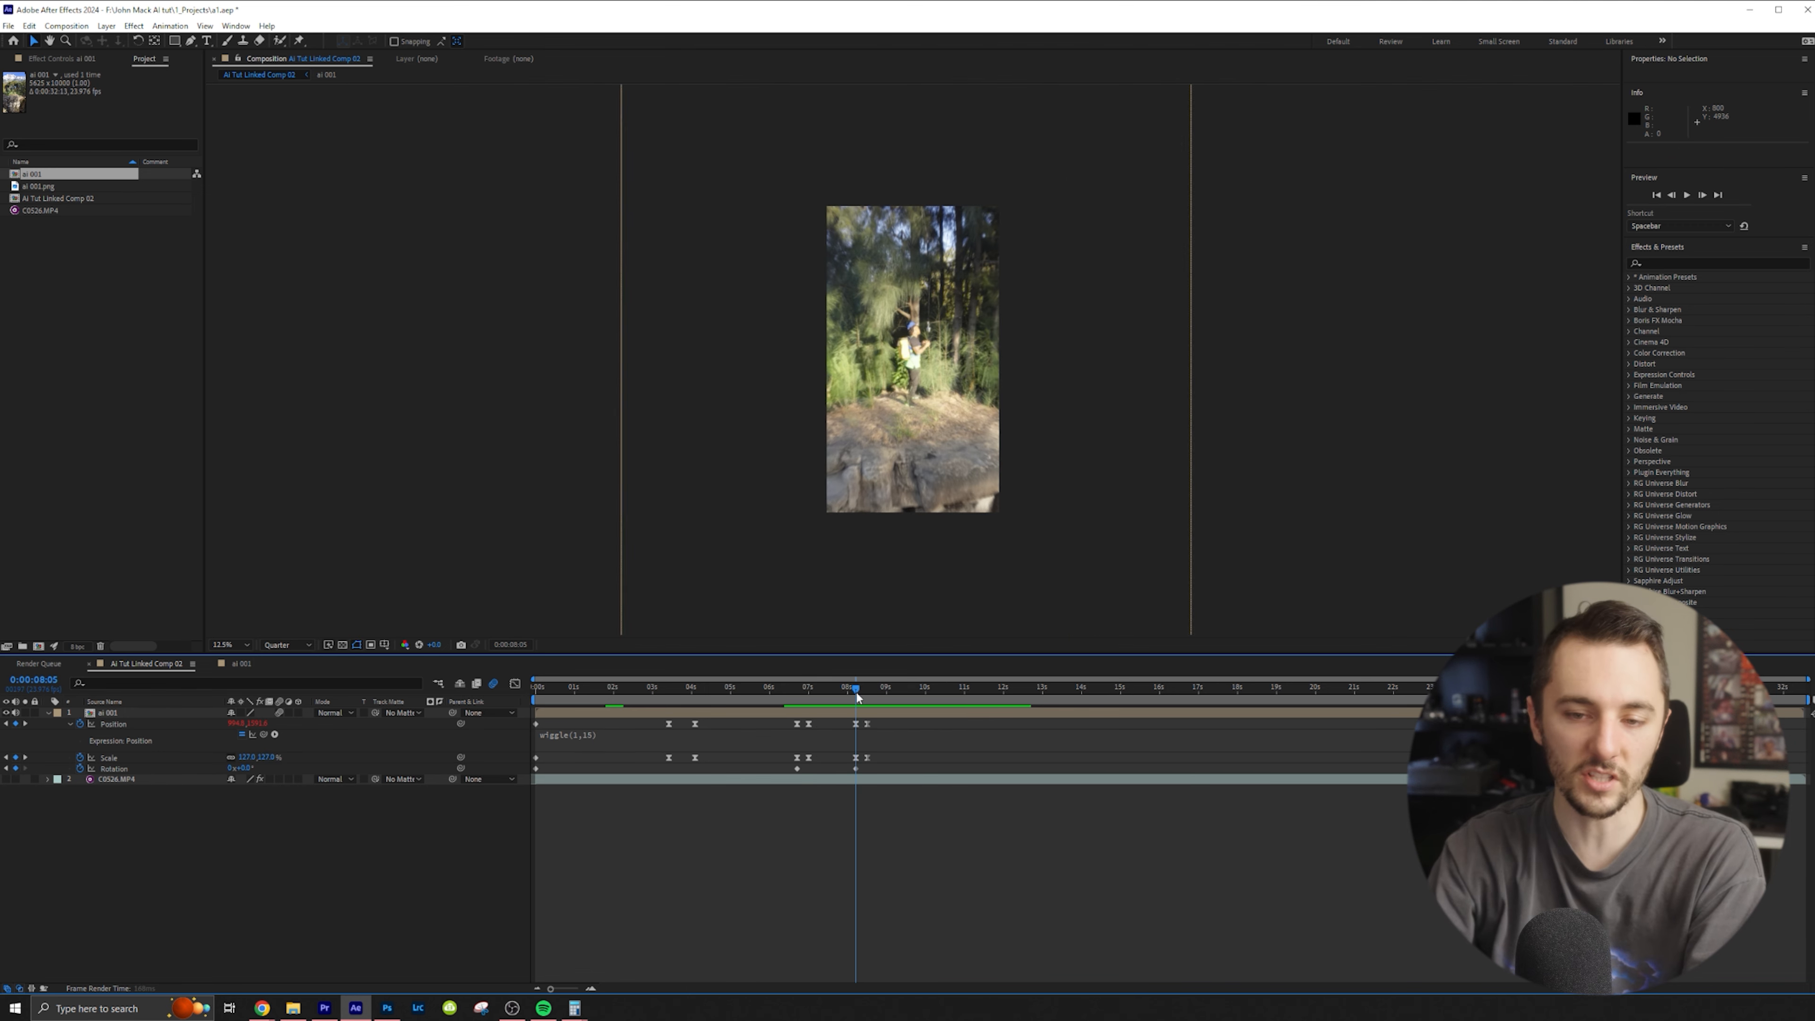
pyautogui.press('space')
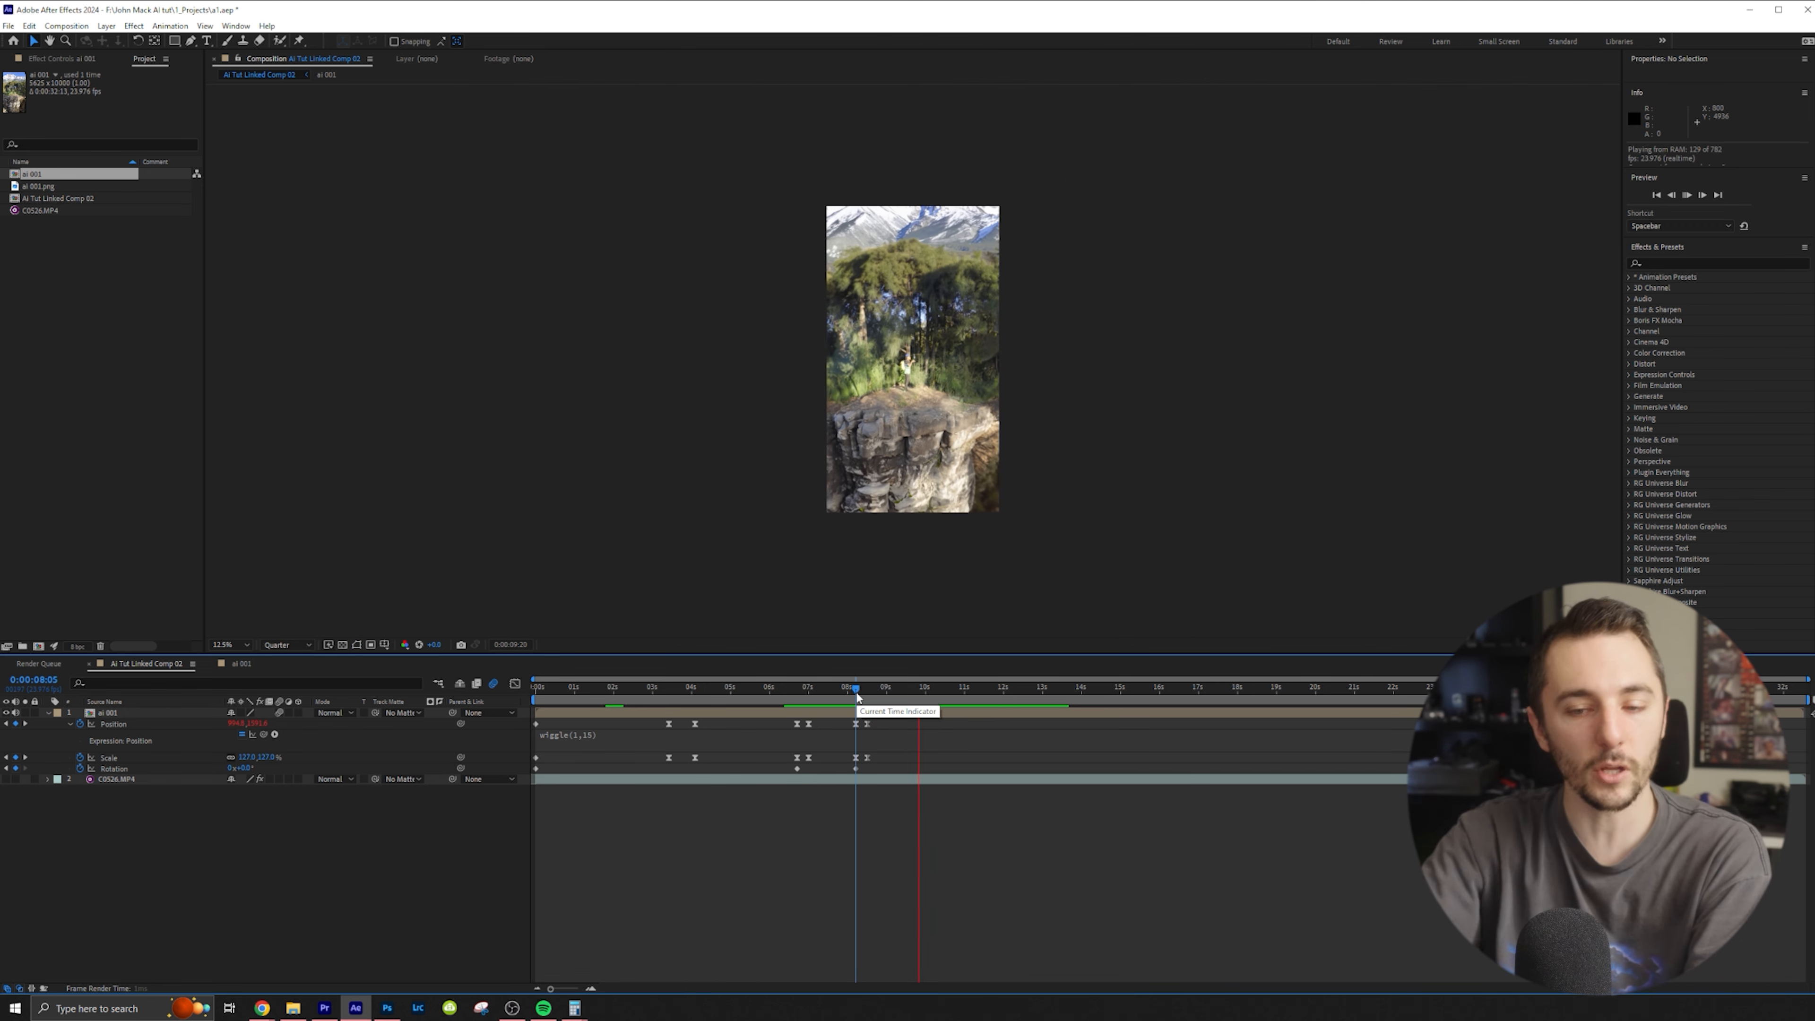
pyautogui.press('space')
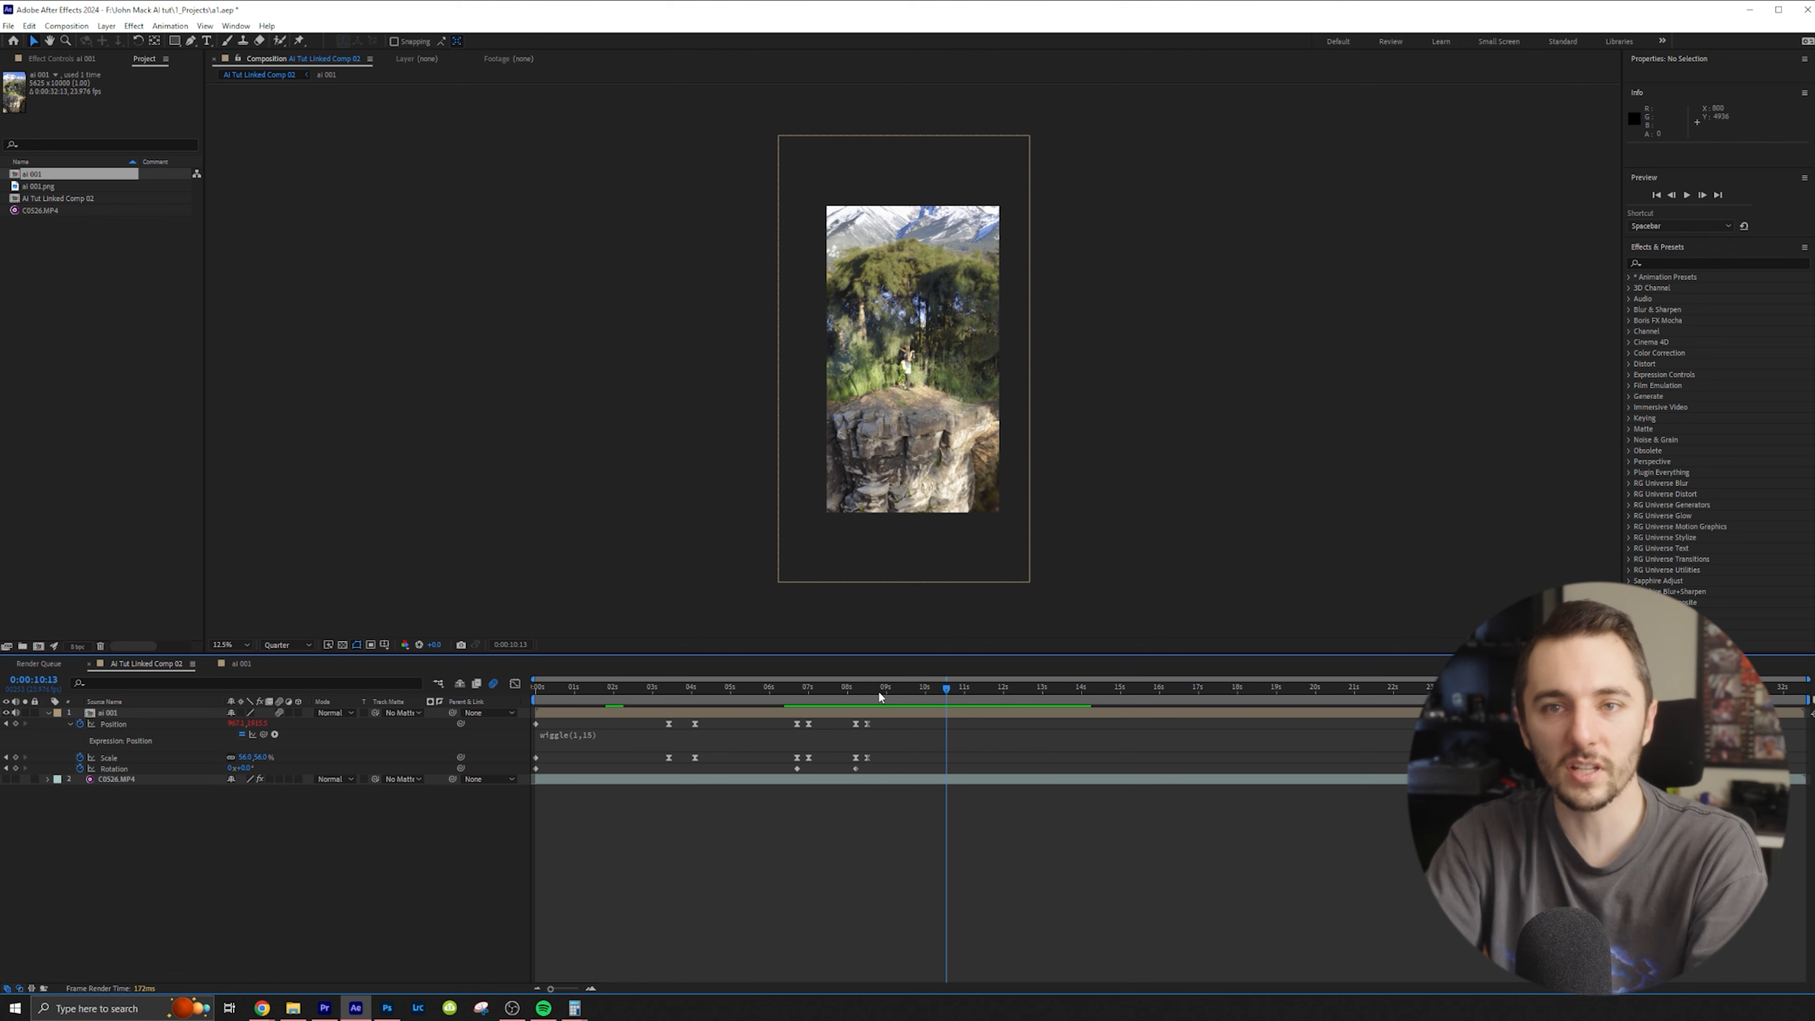
# At 0:00:12:22, keyframe the ai 001 layer at about 42% scale, framed on the whole cliff and mountains, and add a rotation keyframe
pyautogui.moveTo(946, 688); pyautogui.dragTo(1040, 709)
pyautogui.moveTo(245, 757); pyautogui.dragTo(235, 757)
pyautogui.moveTo(889, 449); pyautogui.dragTo(899, 450)
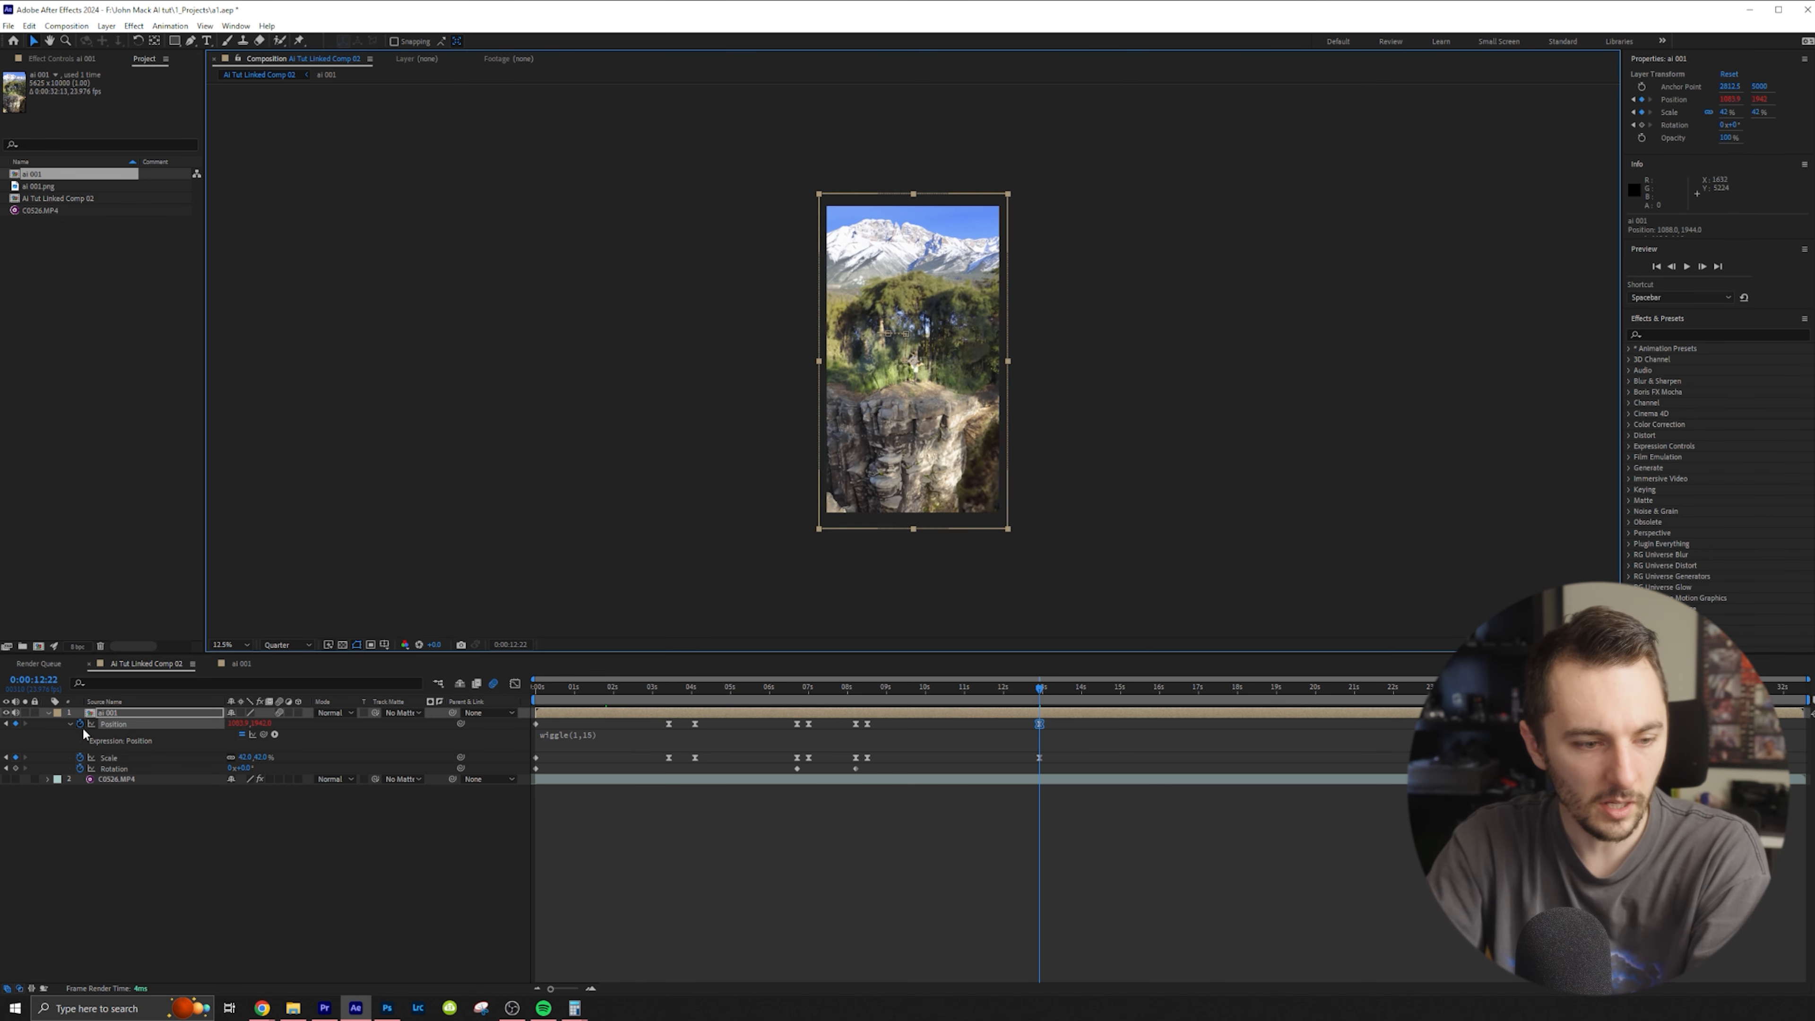
pyautogui.click(15, 768)
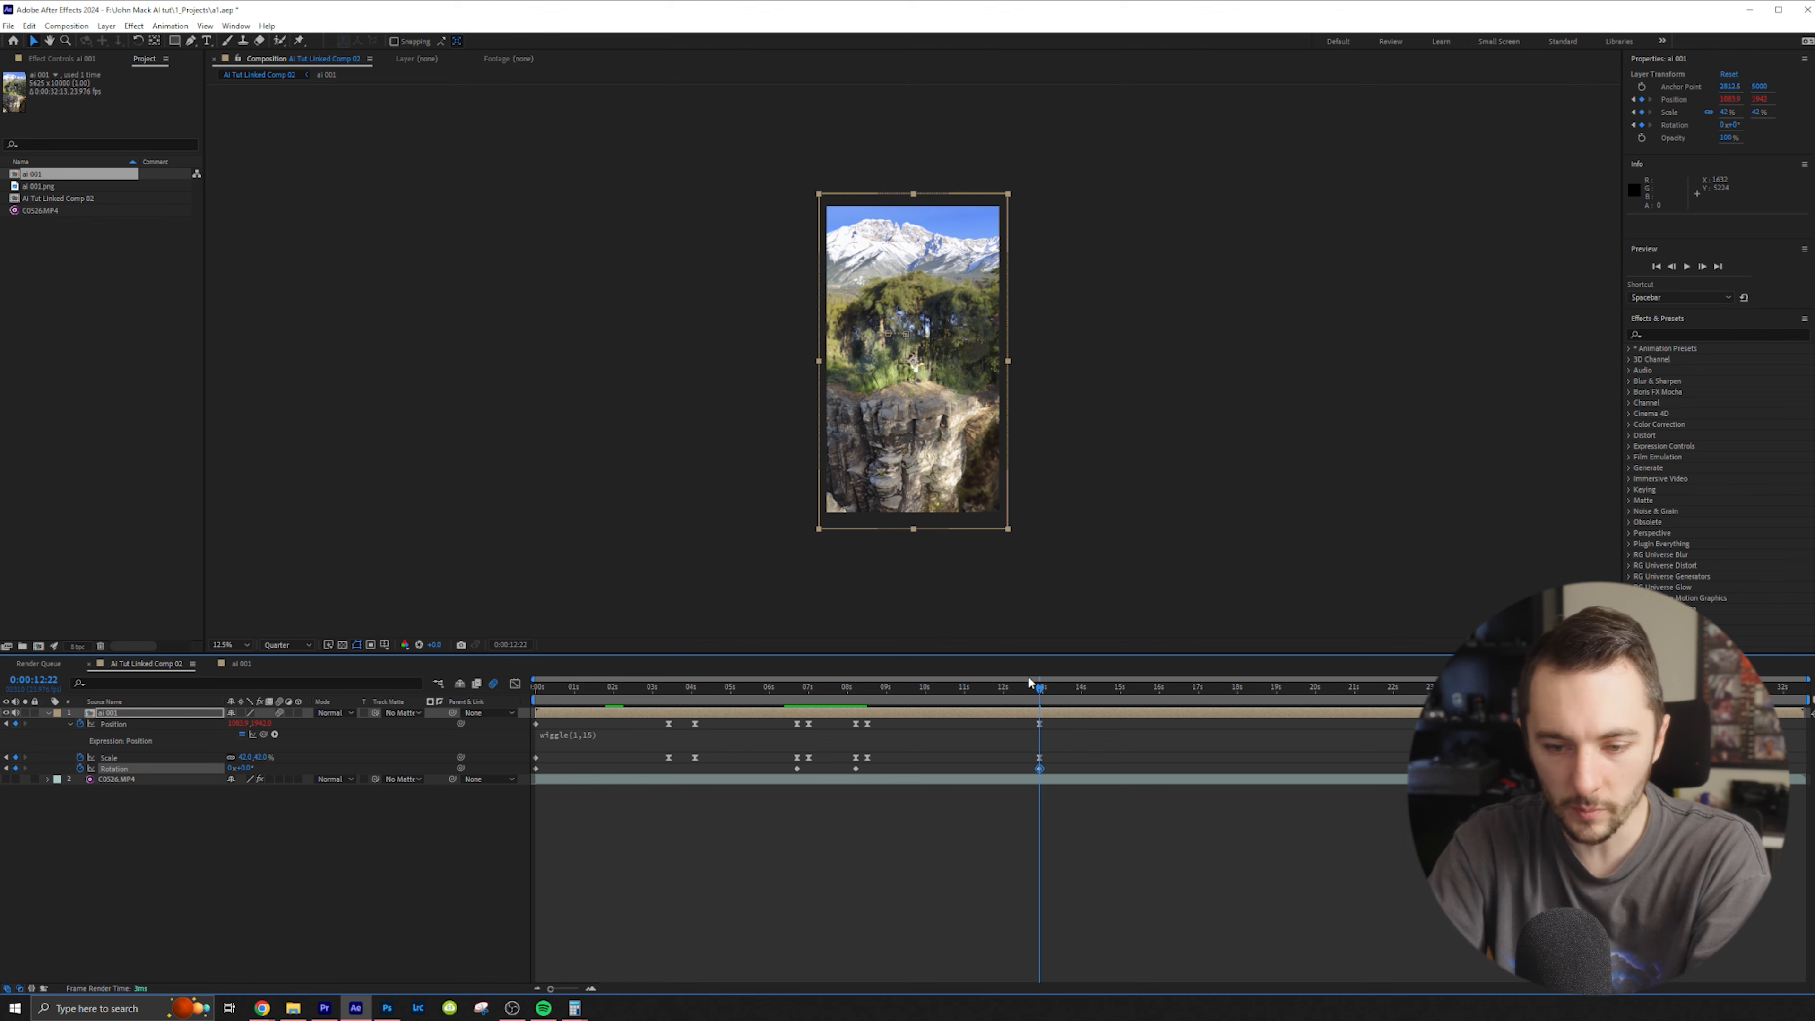
# At 0:00:15:04, keyframe a close zoom on the hiker with the layer rotated about 18°, and play it back from 0:00:12:14
pyautogui.moveTo(1059, 694); pyautogui.dragTo(1127, 690)
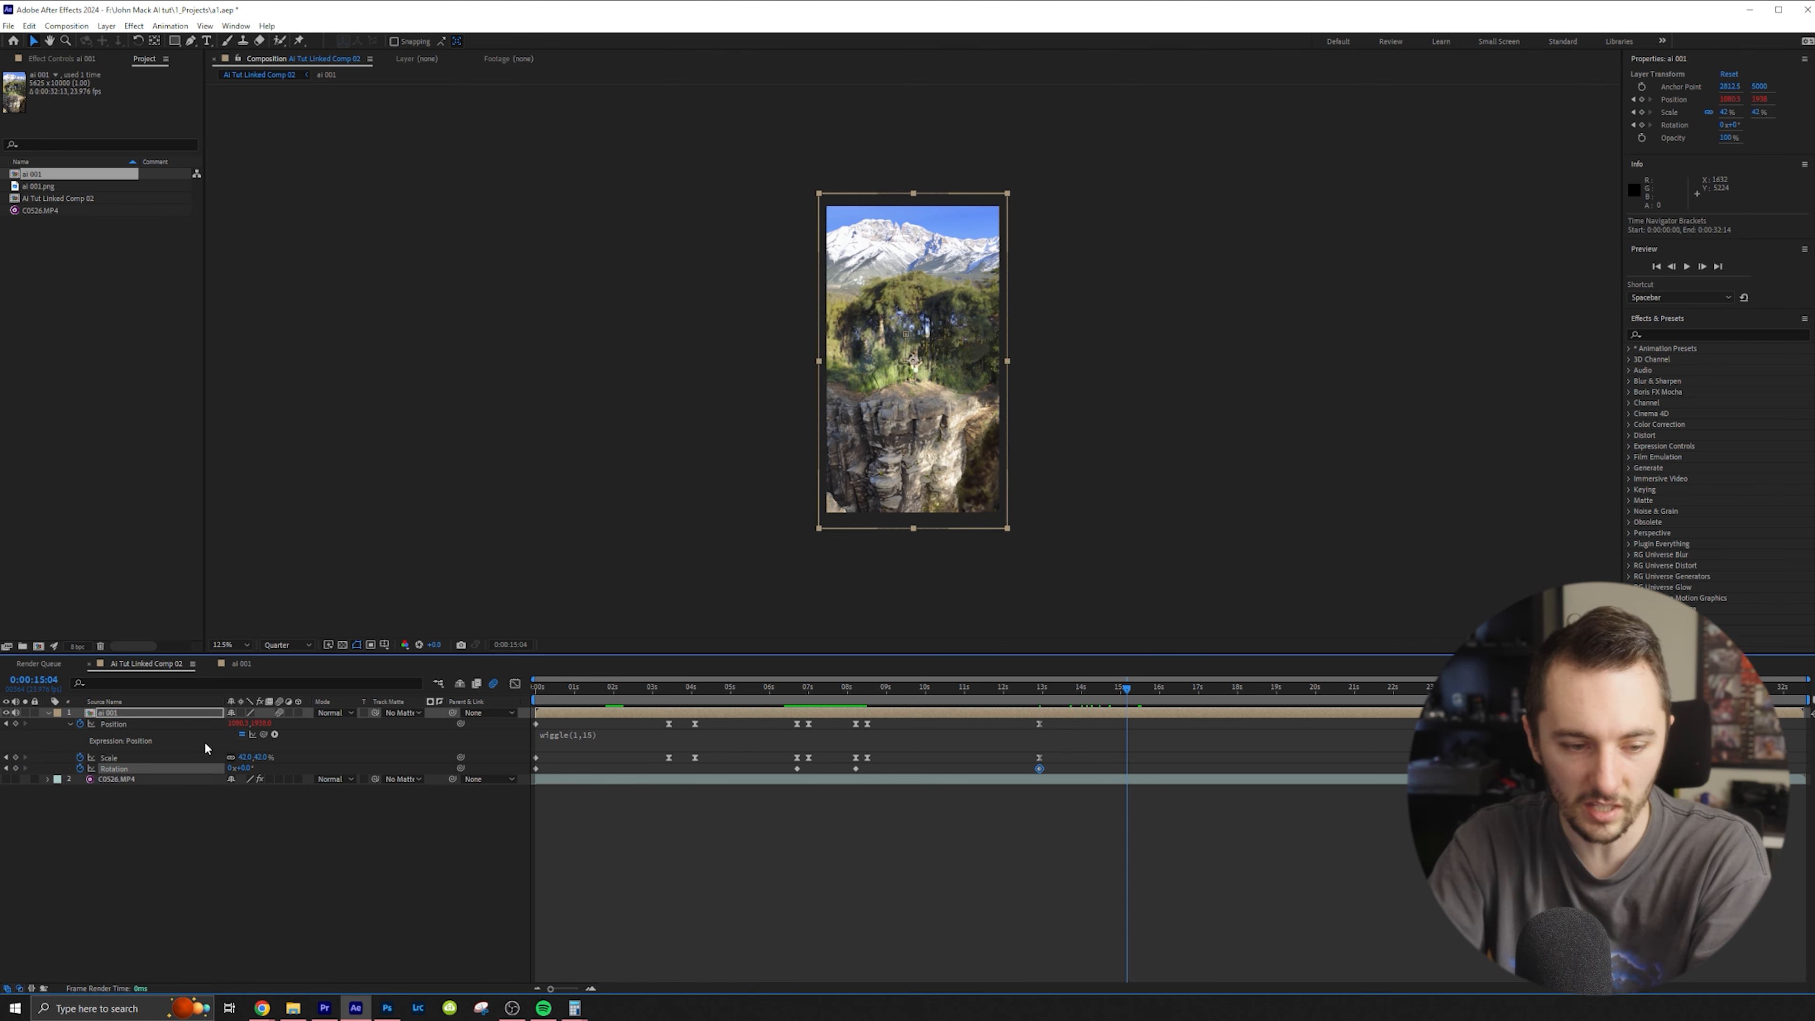
pyautogui.moveTo(248, 759)
pyautogui.mouseDown()
pyautogui.moveTo(289, 785)
pyautogui.moveTo(262, 770)
pyautogui.mouseUp()
pyautogui.moveTo(1069, 352); pyautogui.dragTo(1067, 312)
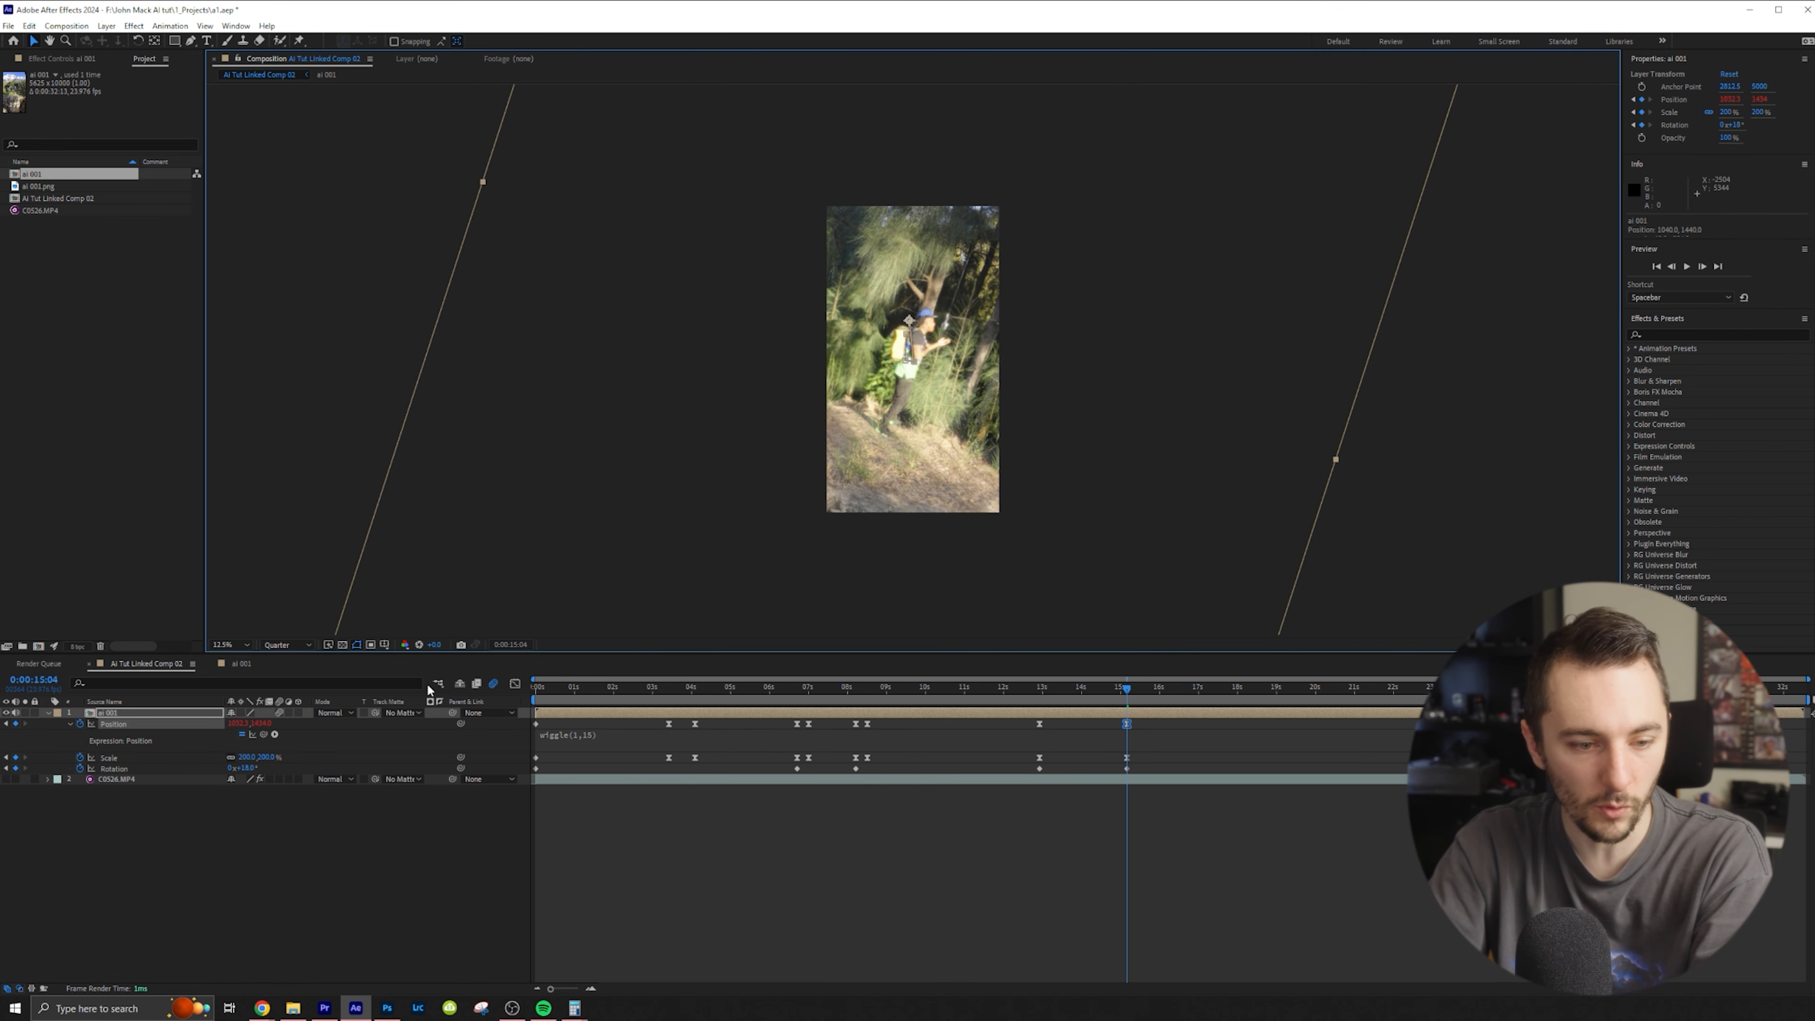
pyautogui.moveTo(248, 756); pyautogui.dragTo(347, 755)
pyautogui.moveTo(911, 435); pyautogui.dragTo(895, 420)
pyautogui.click(1026, 686)
pyautogui.press('space')
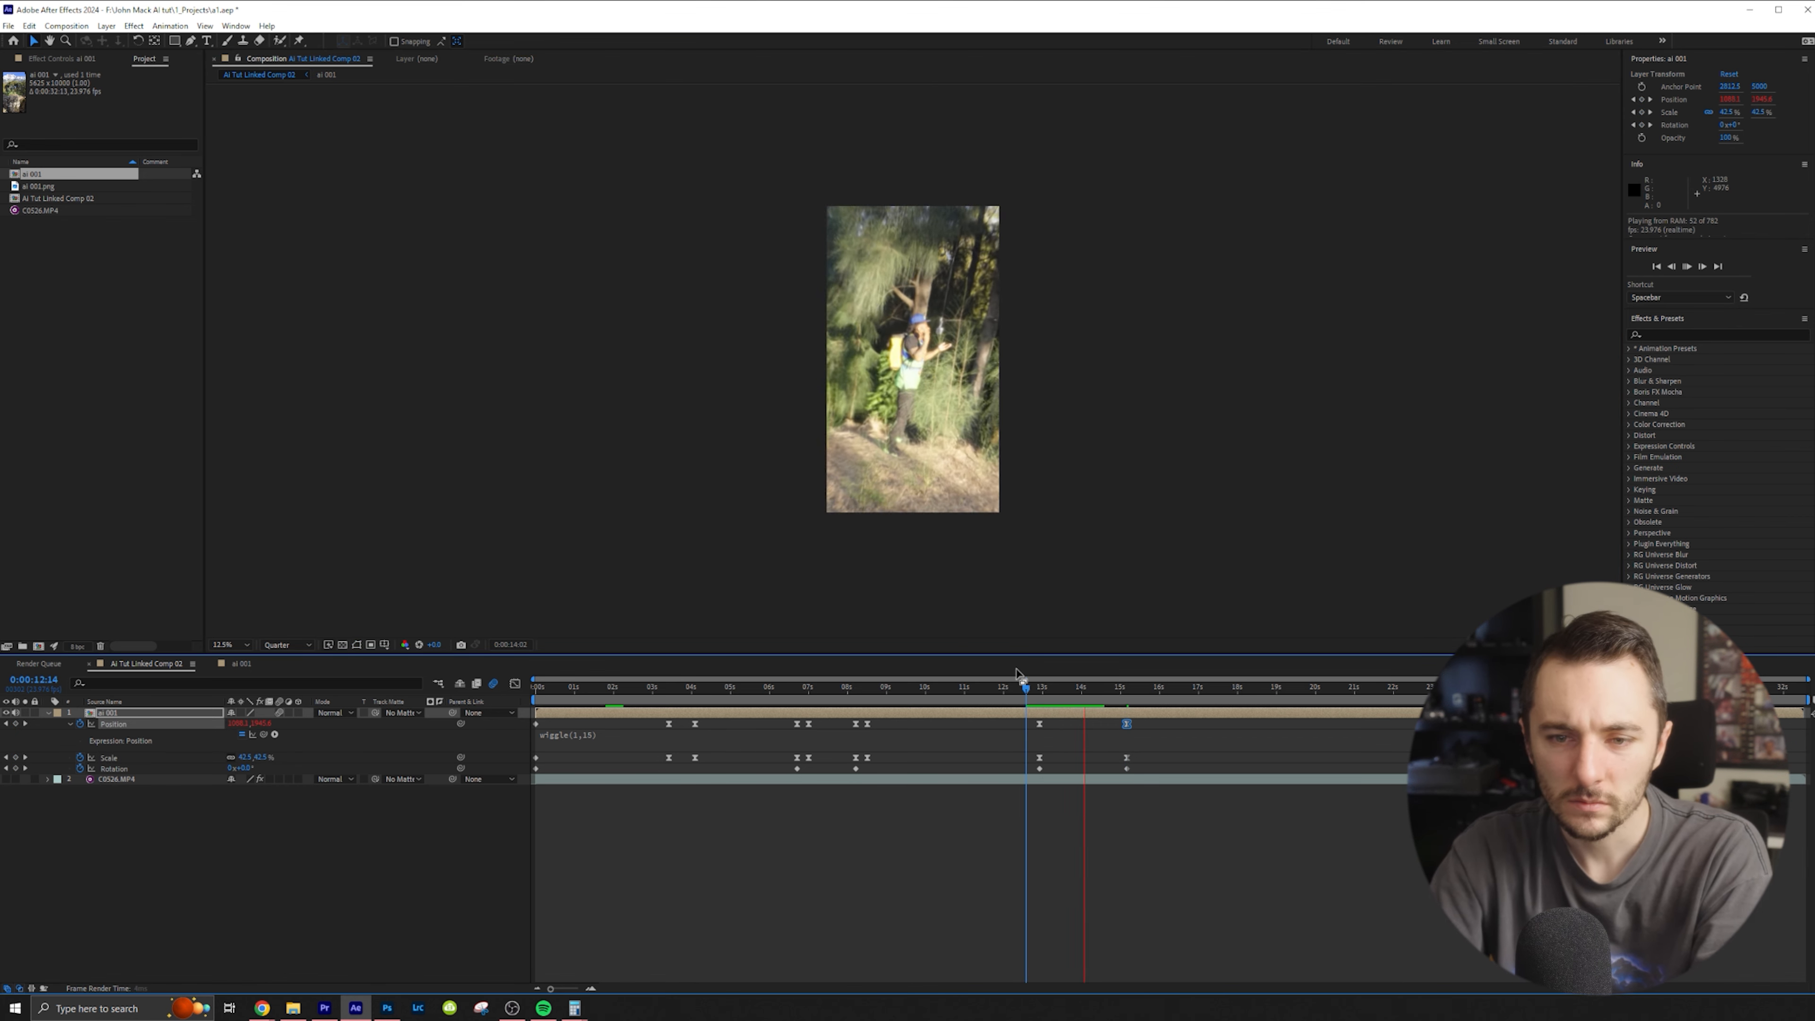
pyautogui.press('space')
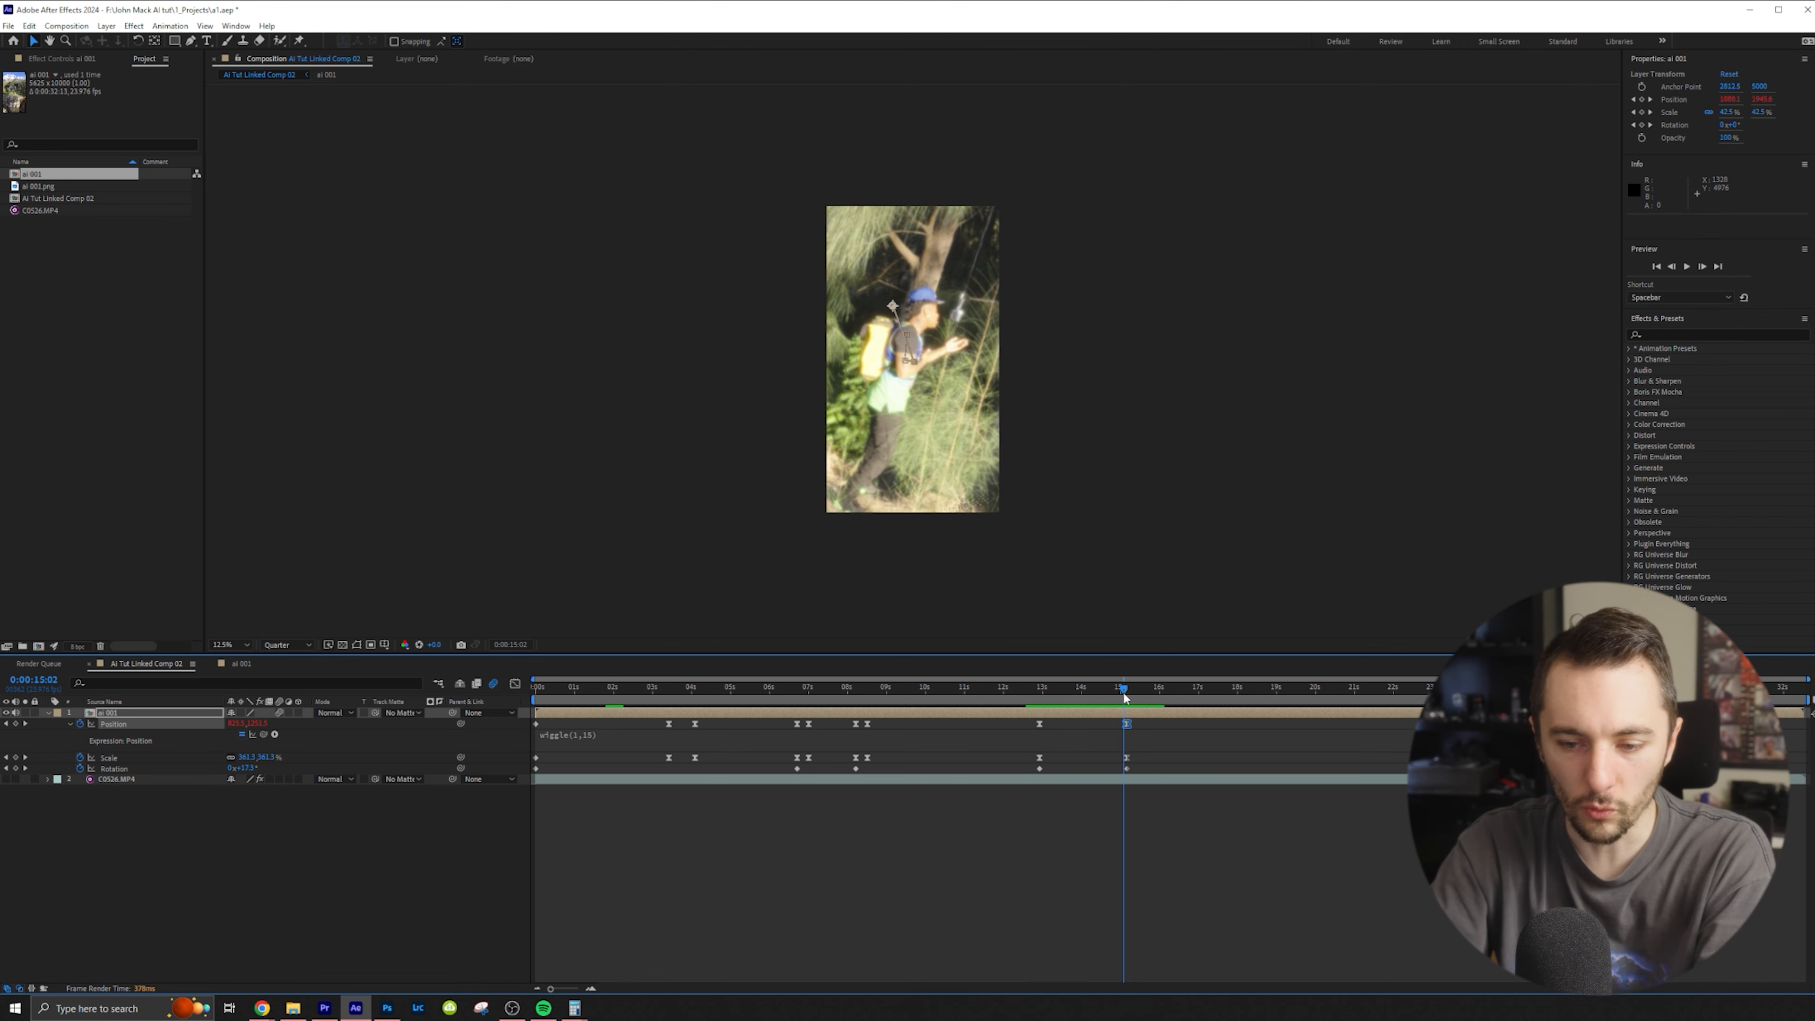
# Play back the camera animation from the start of the composition
pyautogui.press('Home')
pyautogui.press('space')
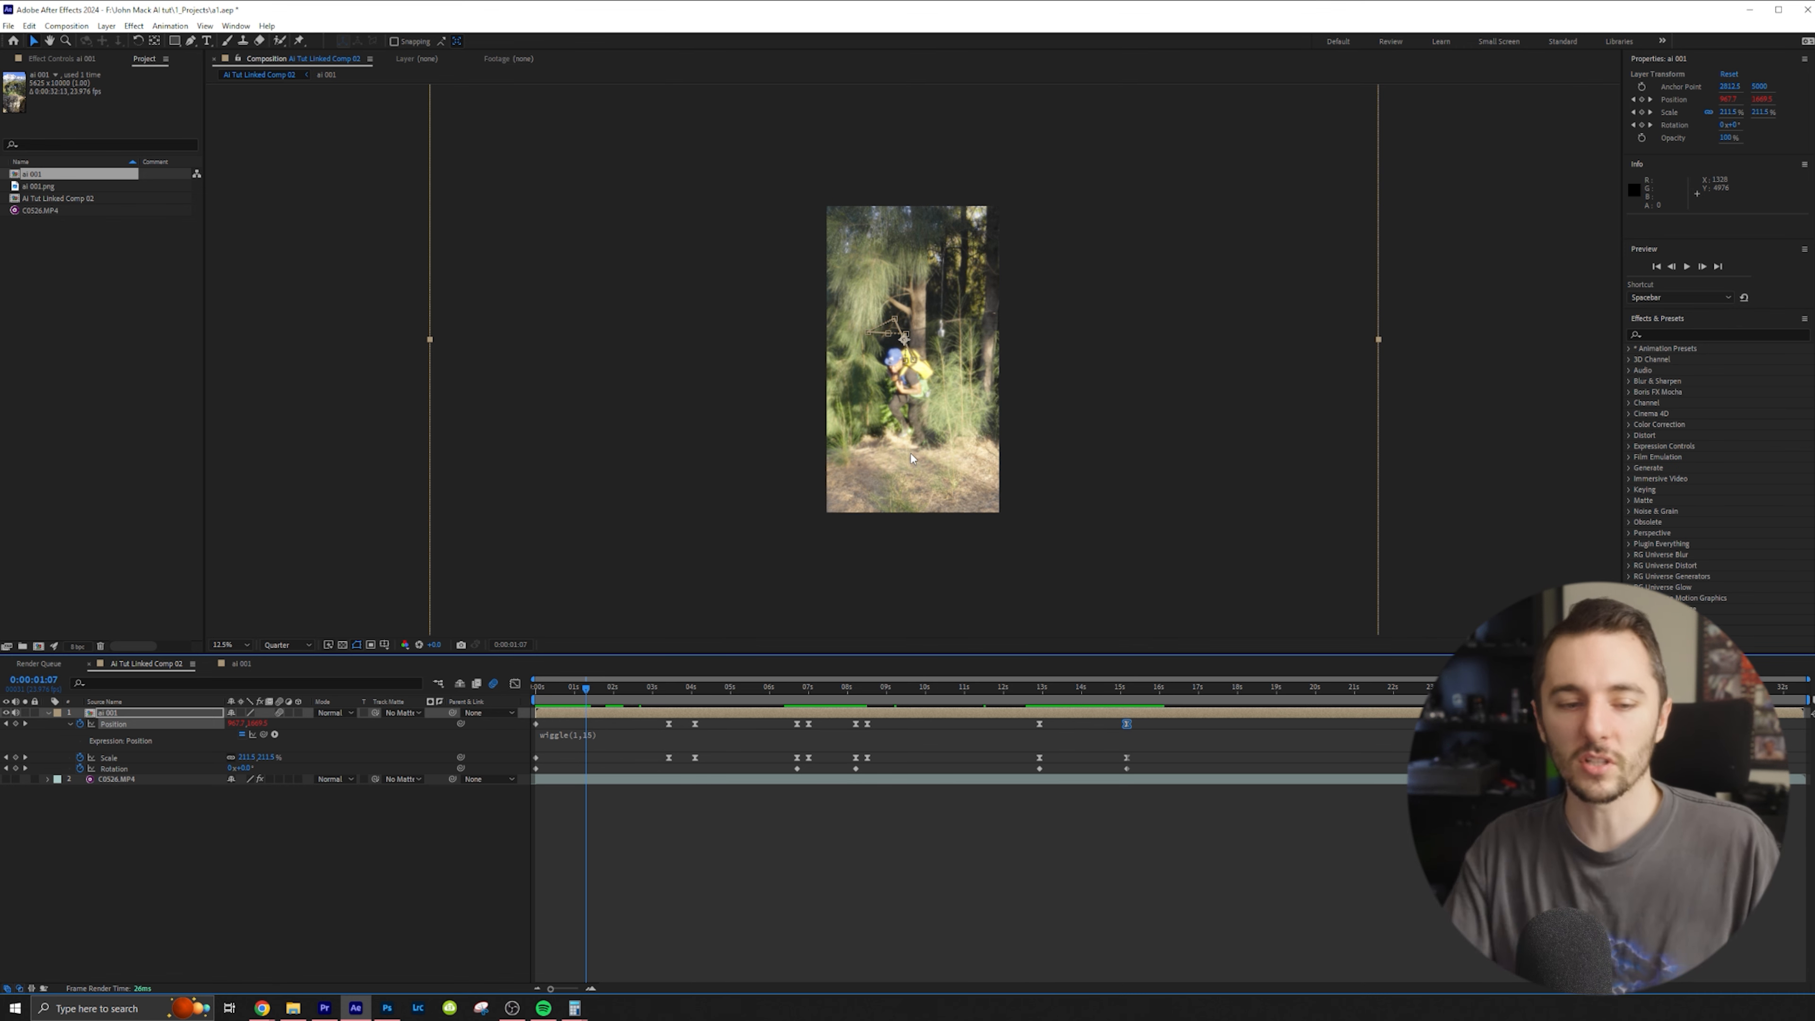
pyautogui.click(201, 800)
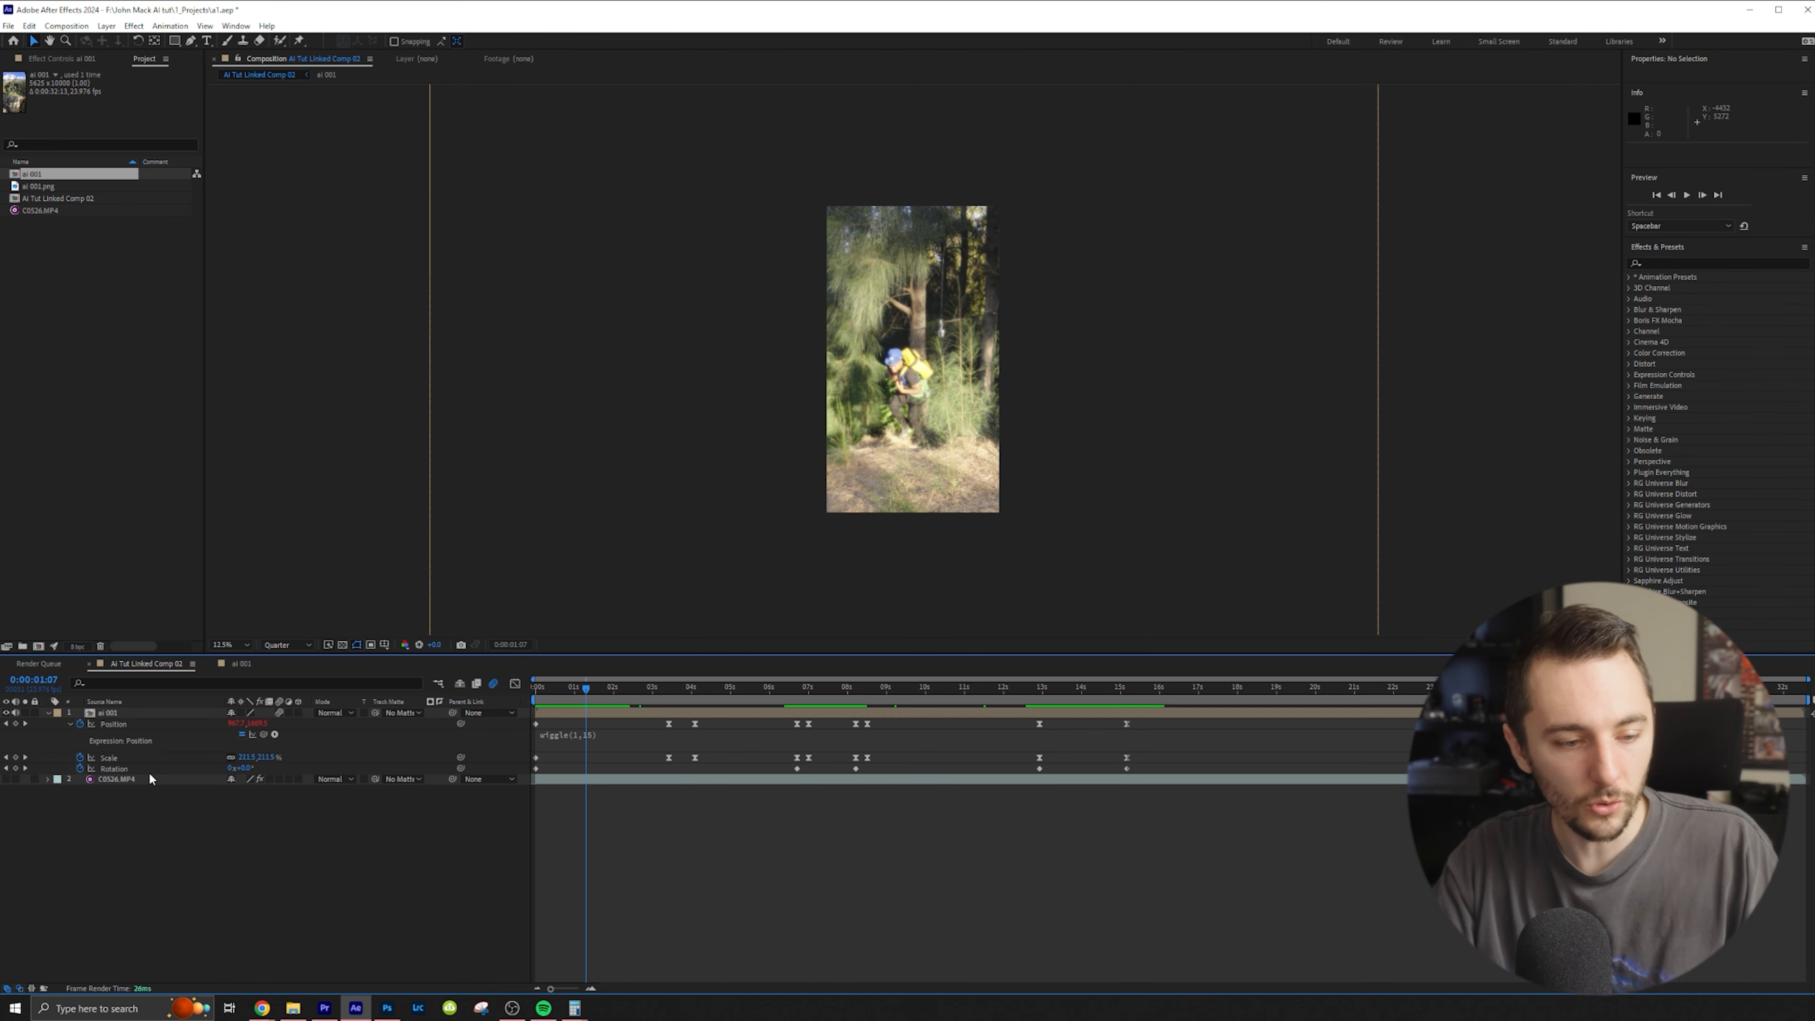
# Open the ai 001 composition and add the Bird Flying Green Screen Video.mp4 clip as its top layer
pyautogui.doubleClick(125, 712)
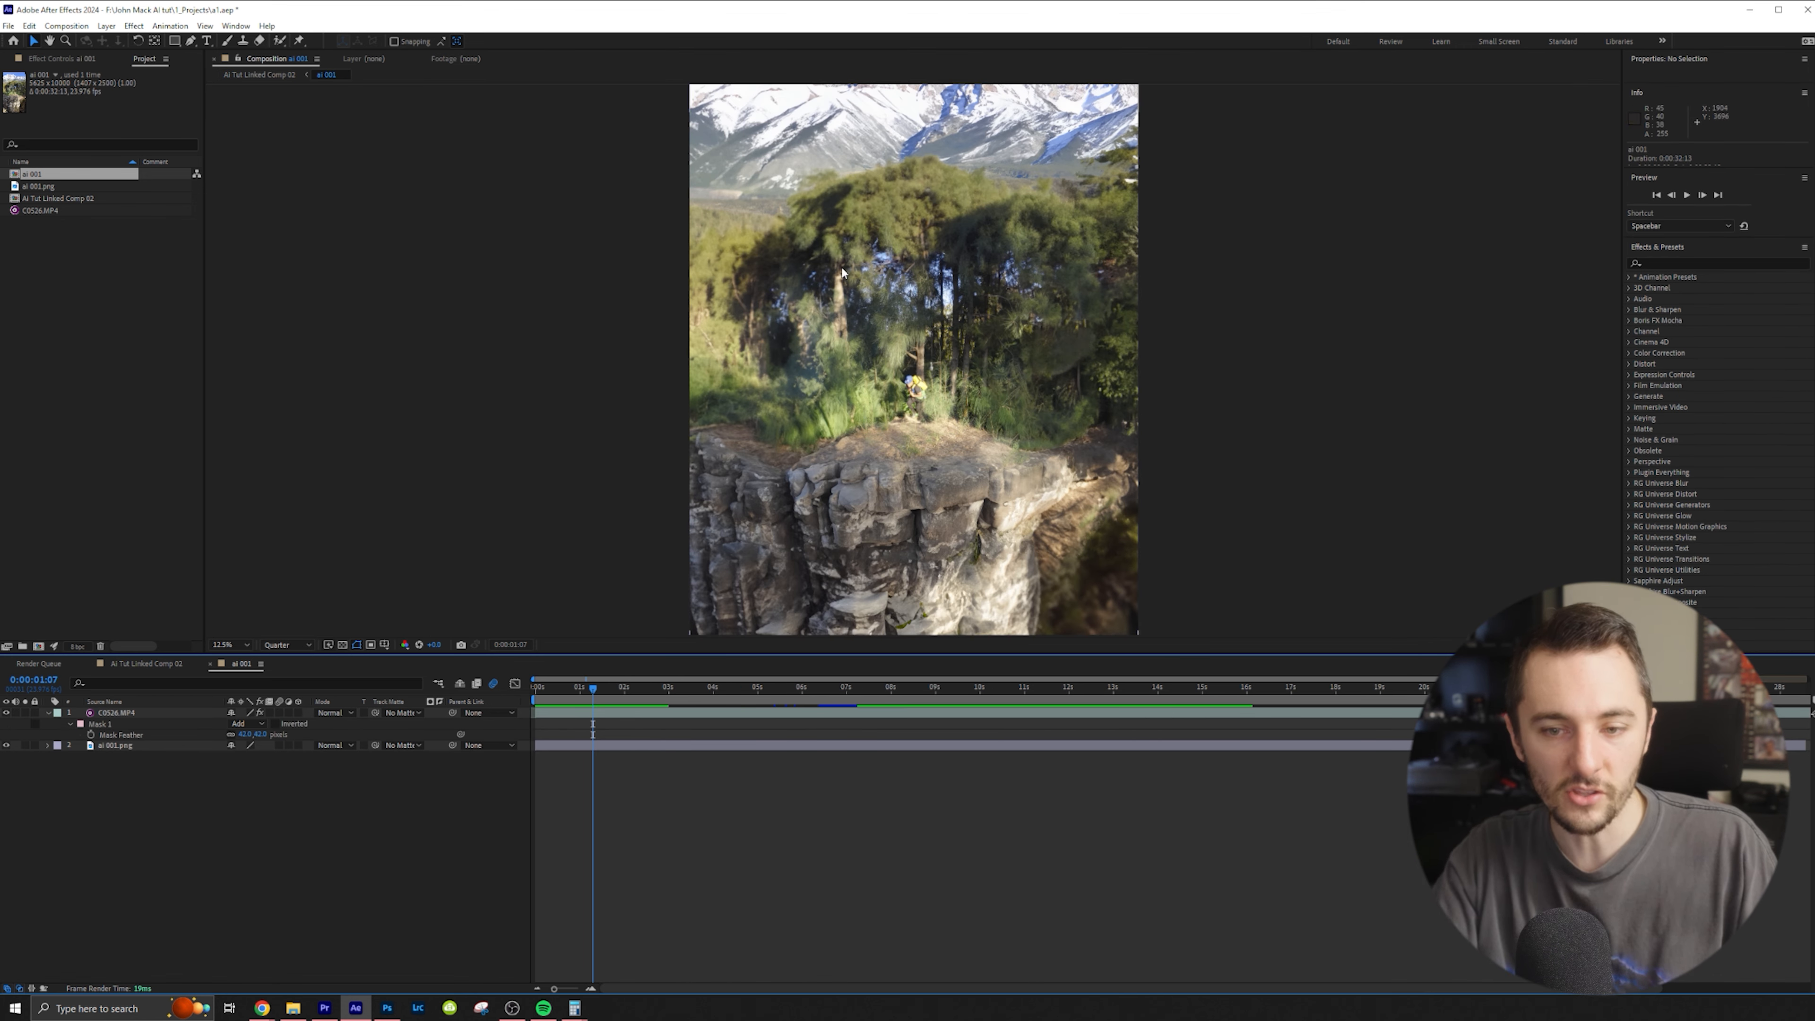
pyautogui.scroll(-2, 903, 365)
pyautogui.scroll(1, 903, 366)
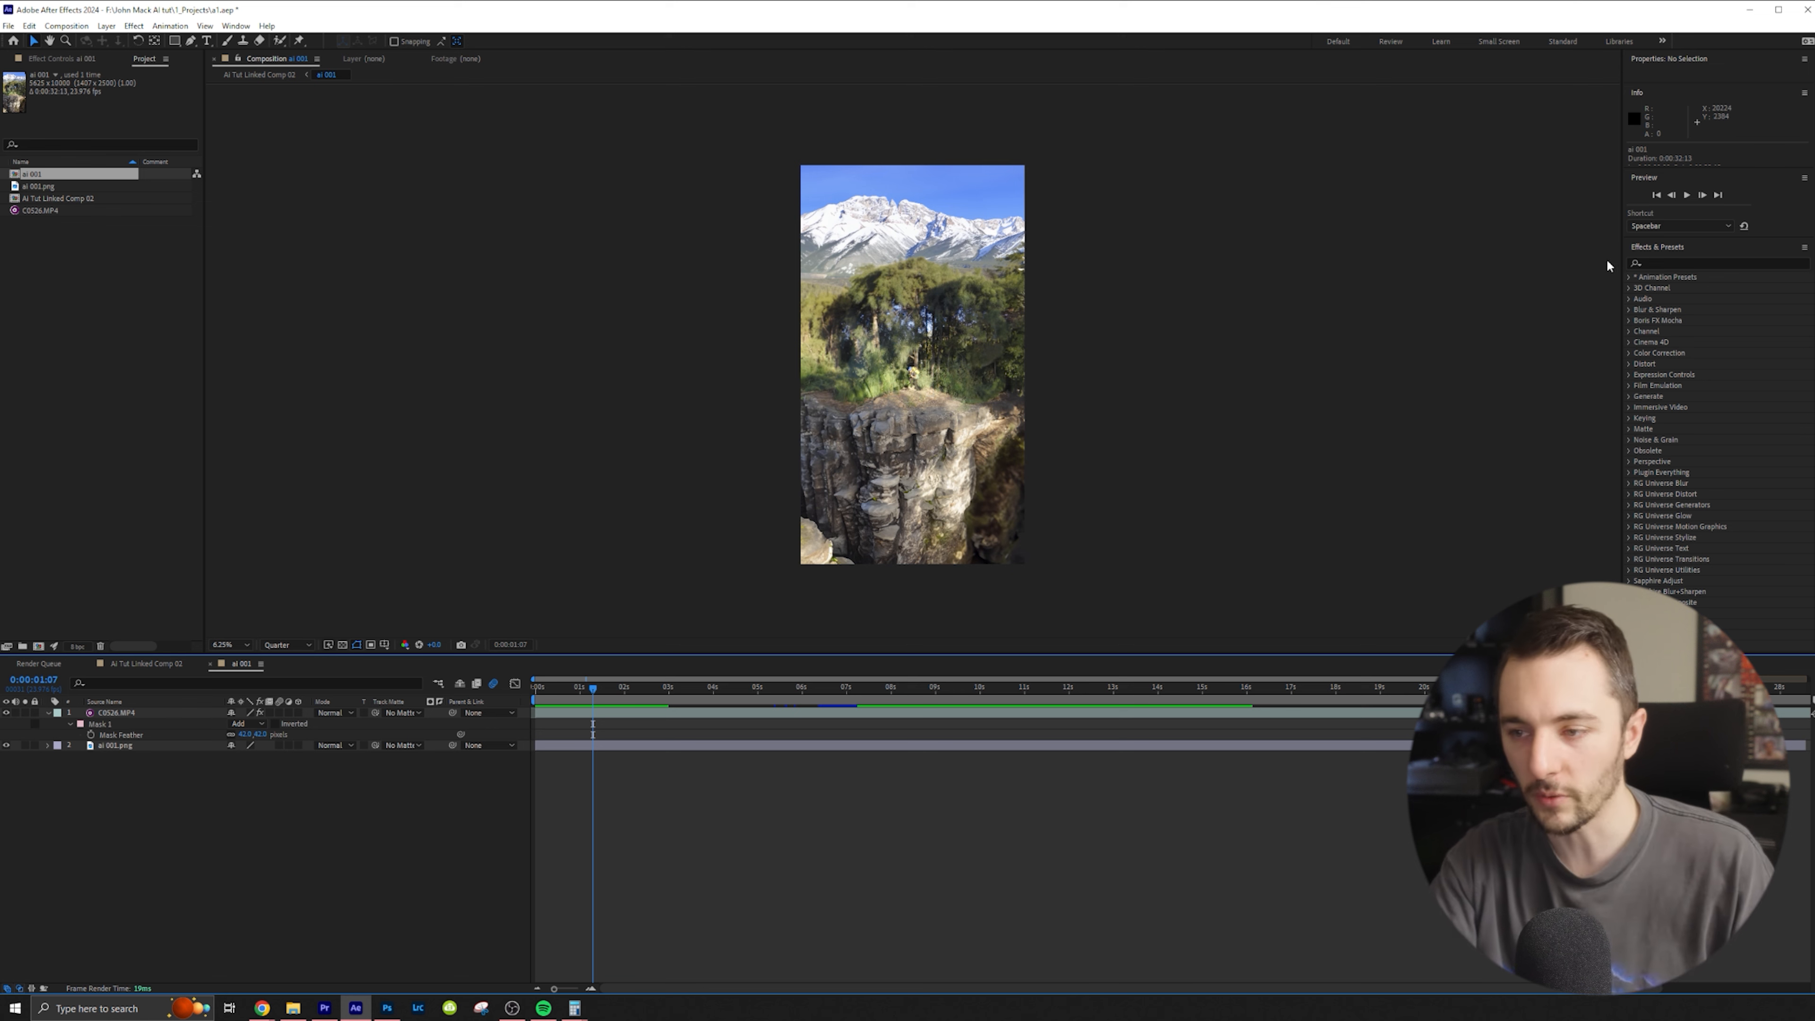
pyautogui.rightClick(239, 824)
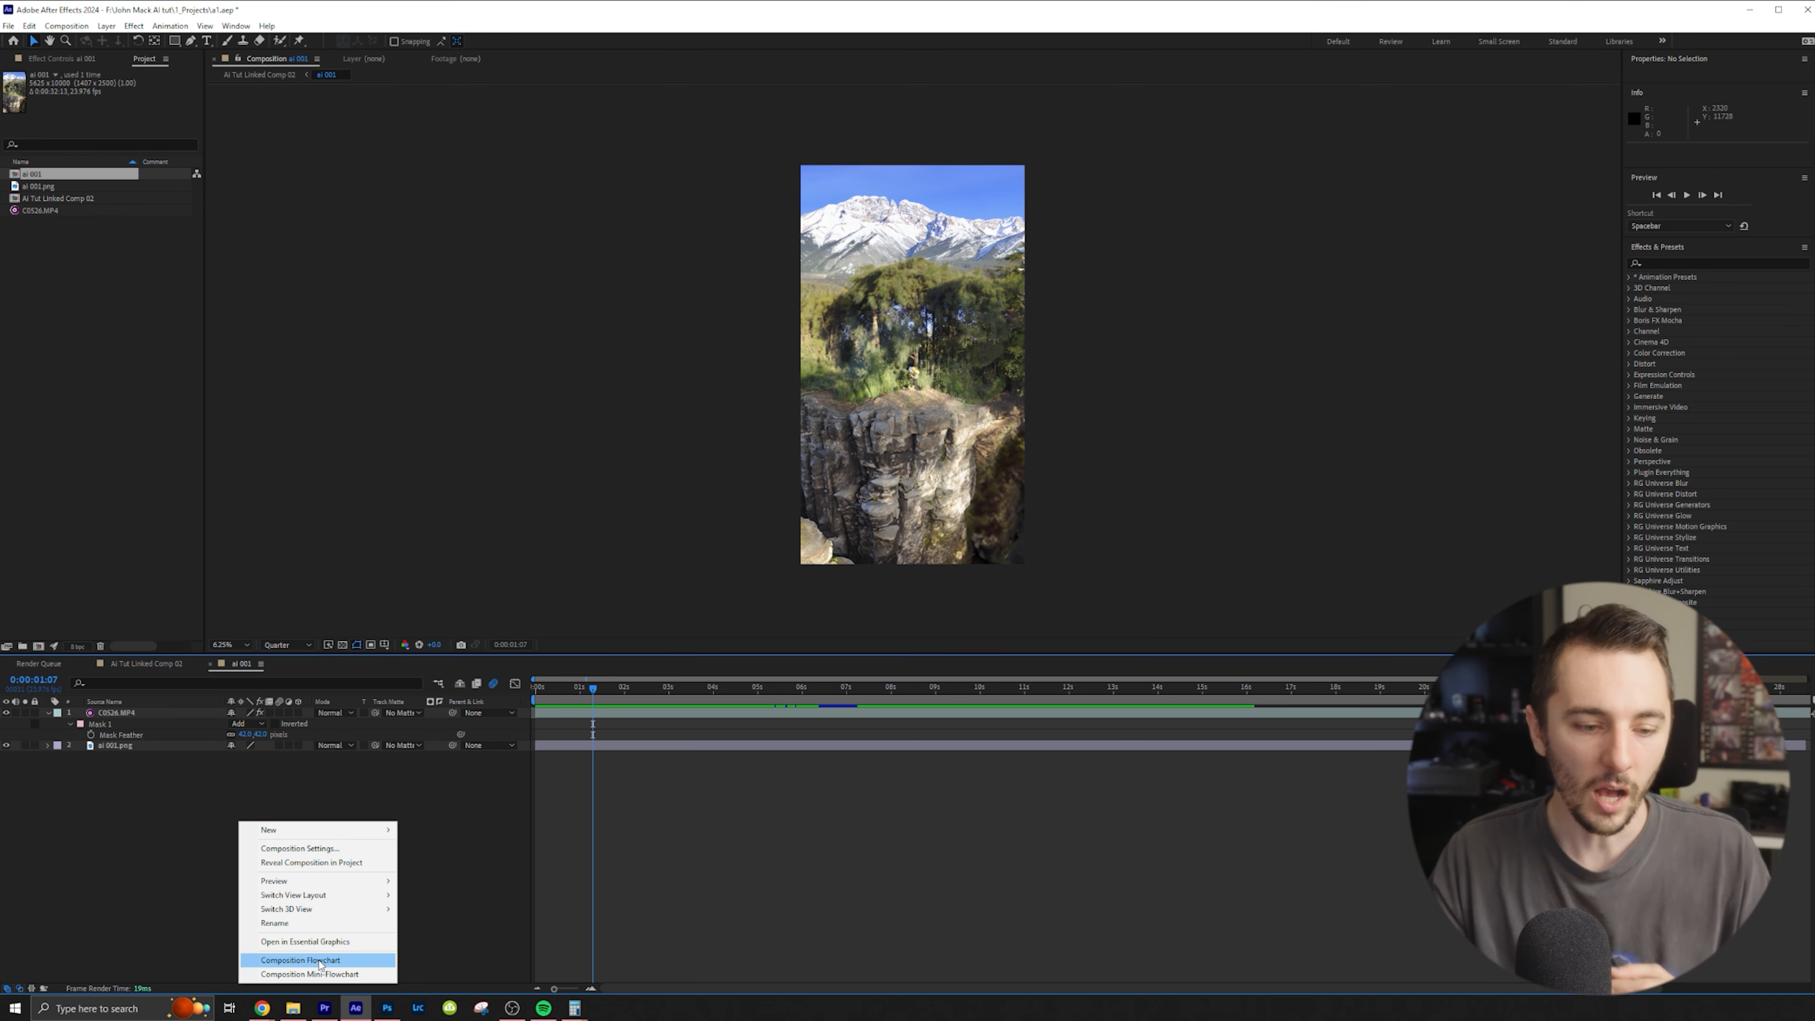
pyautogui.click(133, 831)
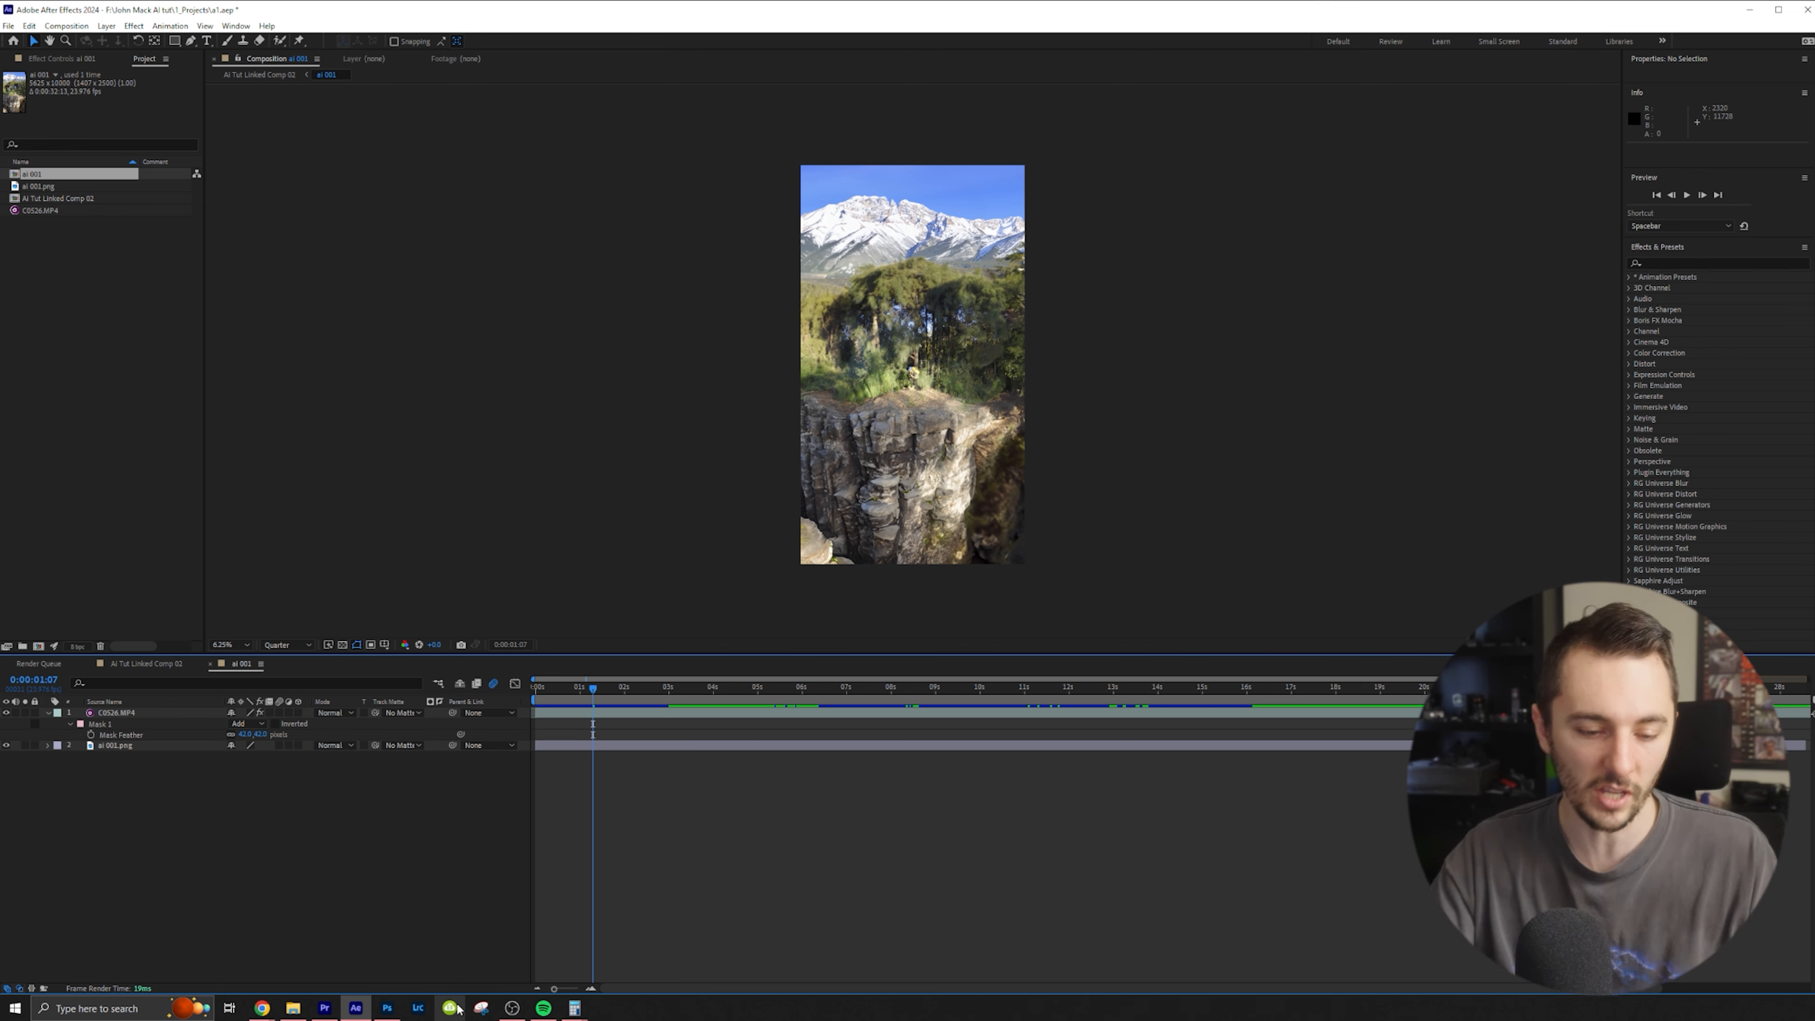
pyautogui.click(457, 1008)
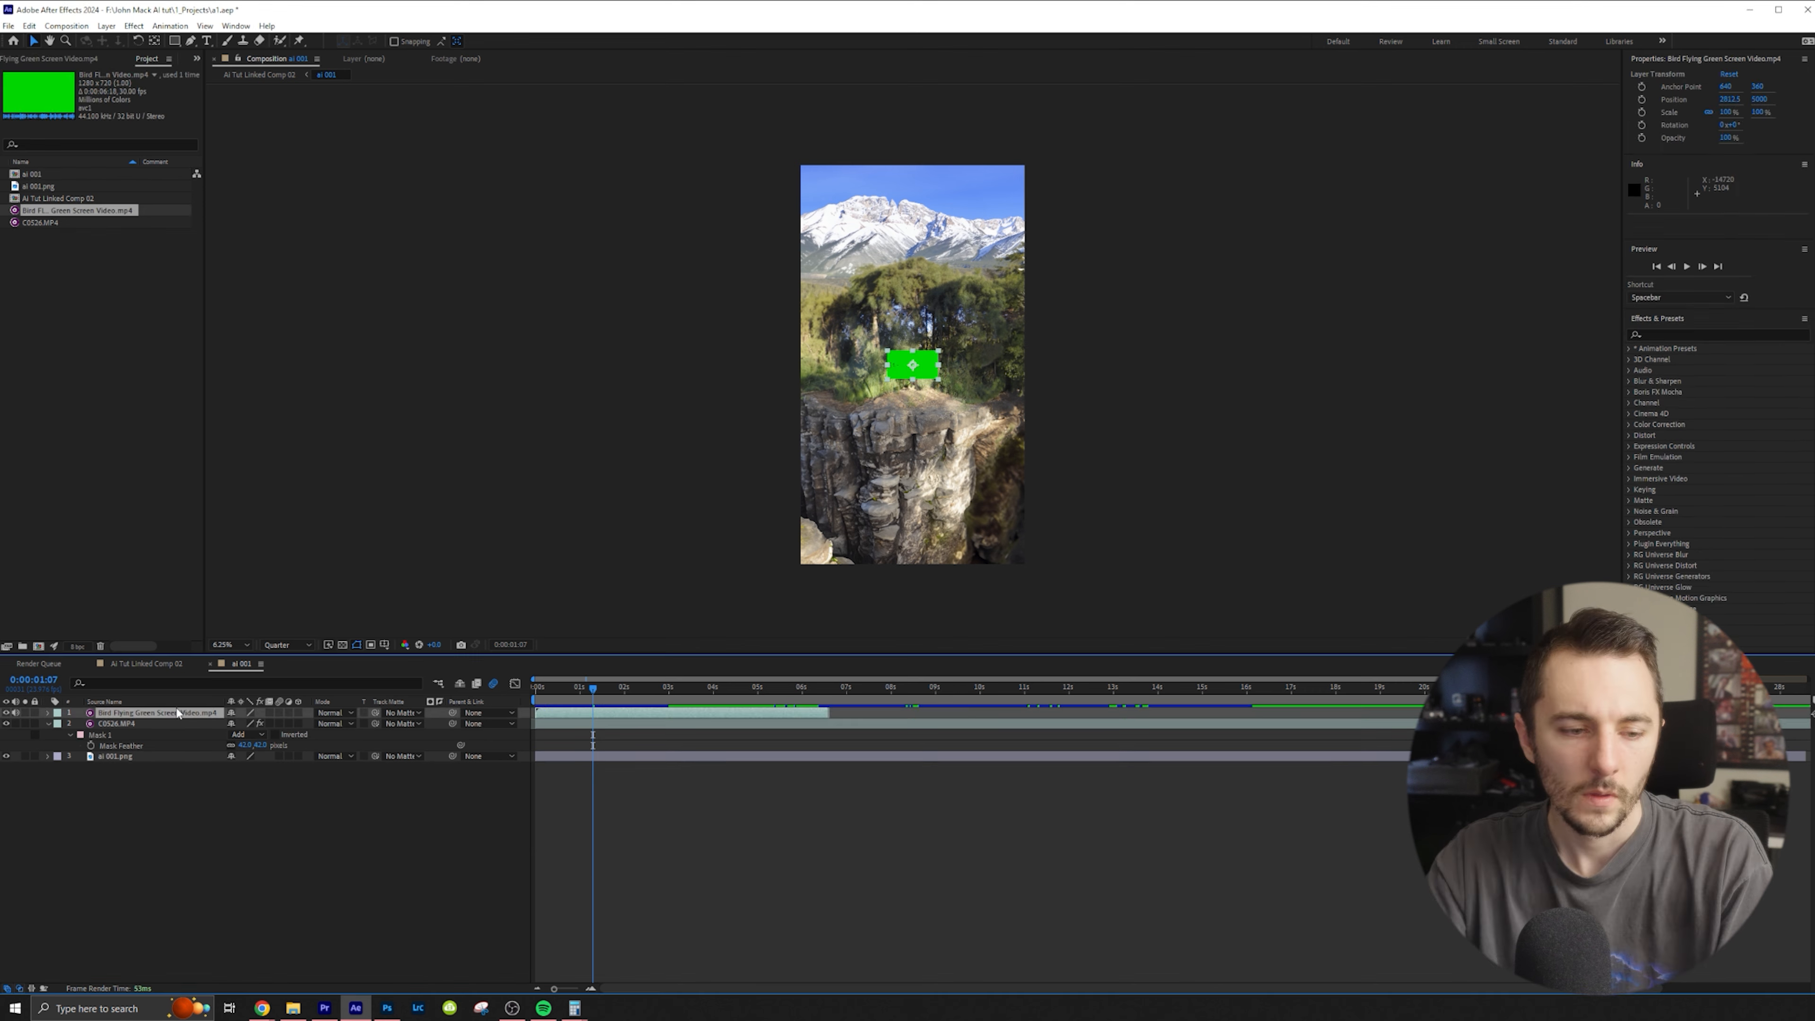
pyautogui.click(181, 799)
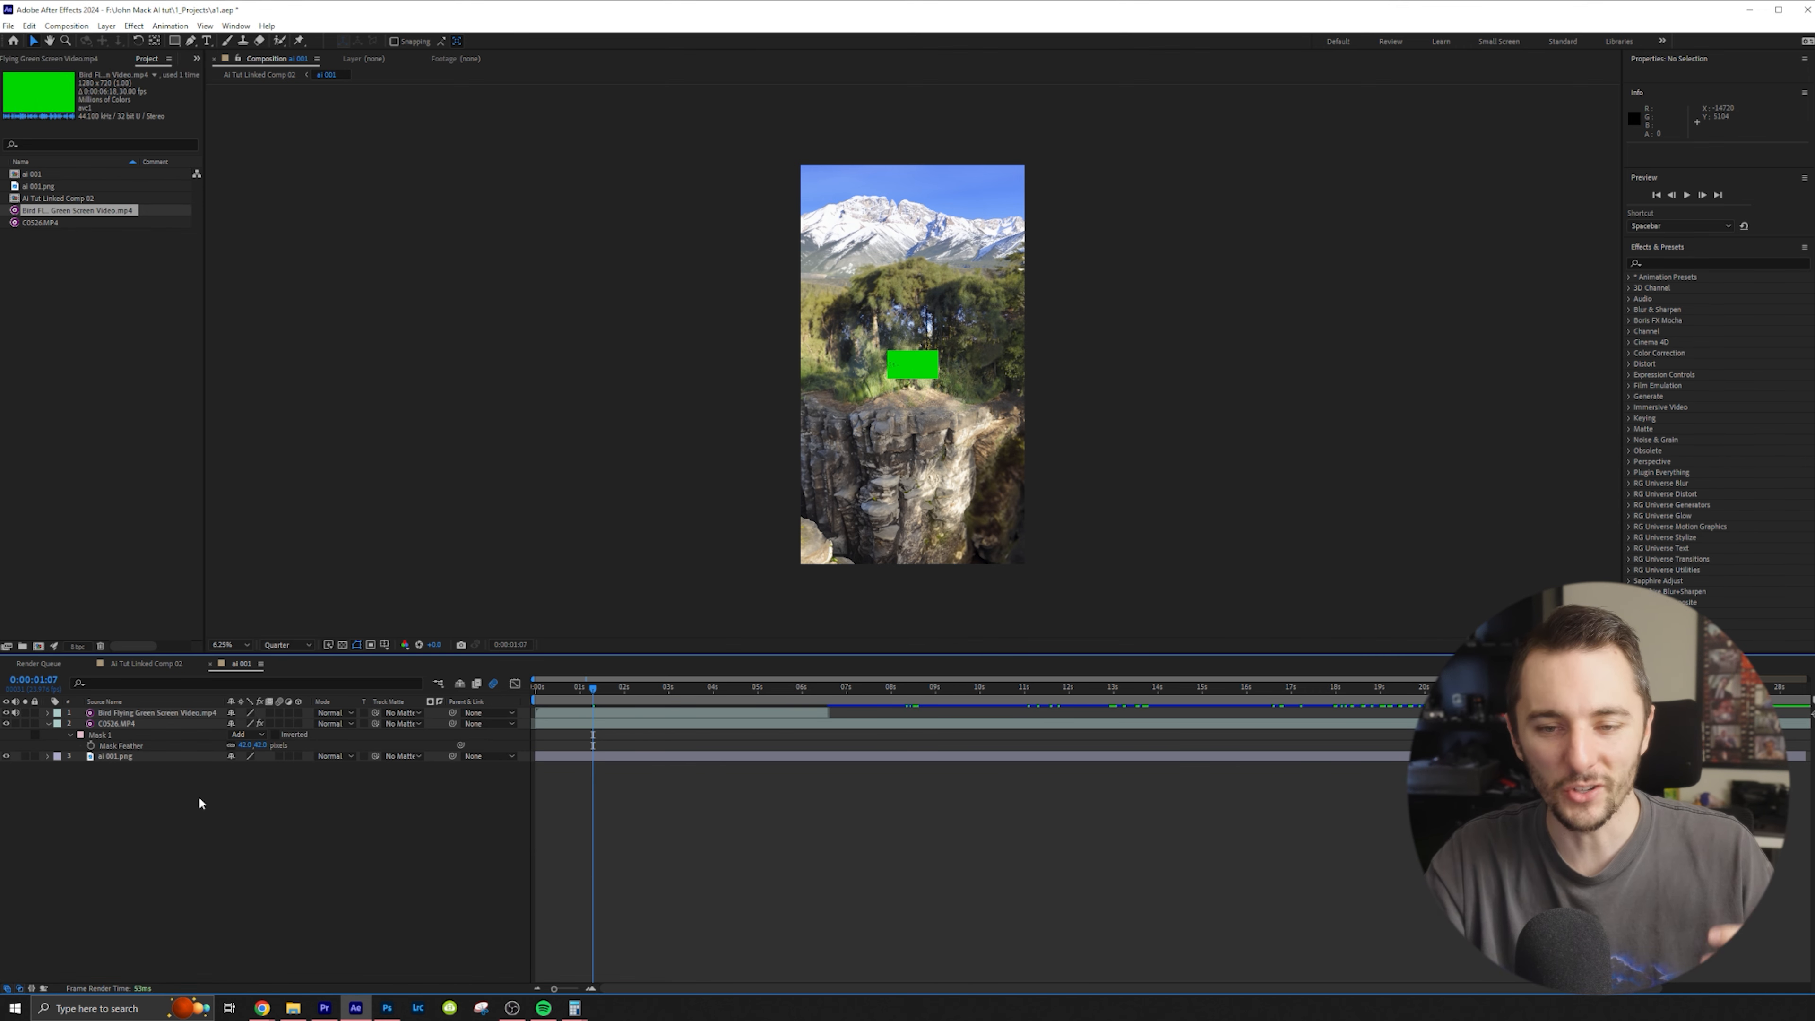
# Apply the Keylight (1.2) effect to the bird clip and sample its green background as the Screen Colour
pyautogui.click(1664, 263)
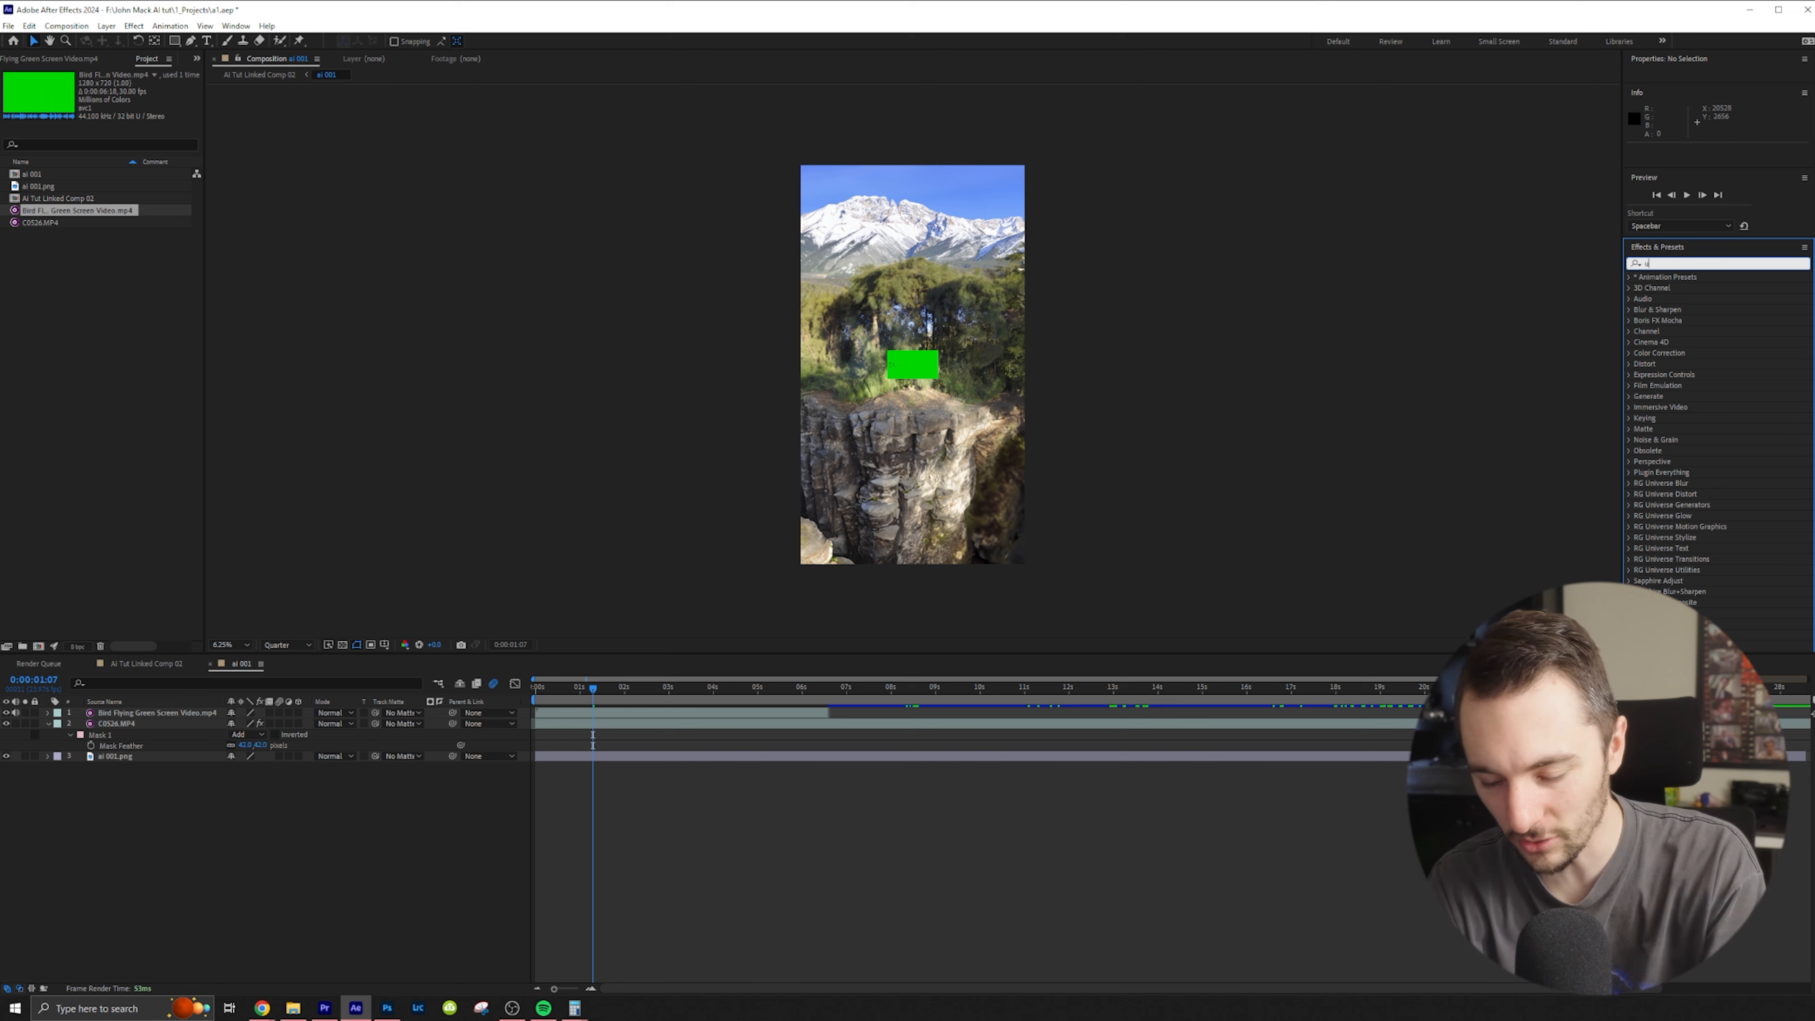
pyautogui.write('ultra')
pyautogui.press('BackSpace')
pyautogui.press('BackSpace')
pyautogui.press('BackSpace')
pyautogui.press('BackSpace')
pyautogui.press('BackSpace')
pyautogui.write('key')
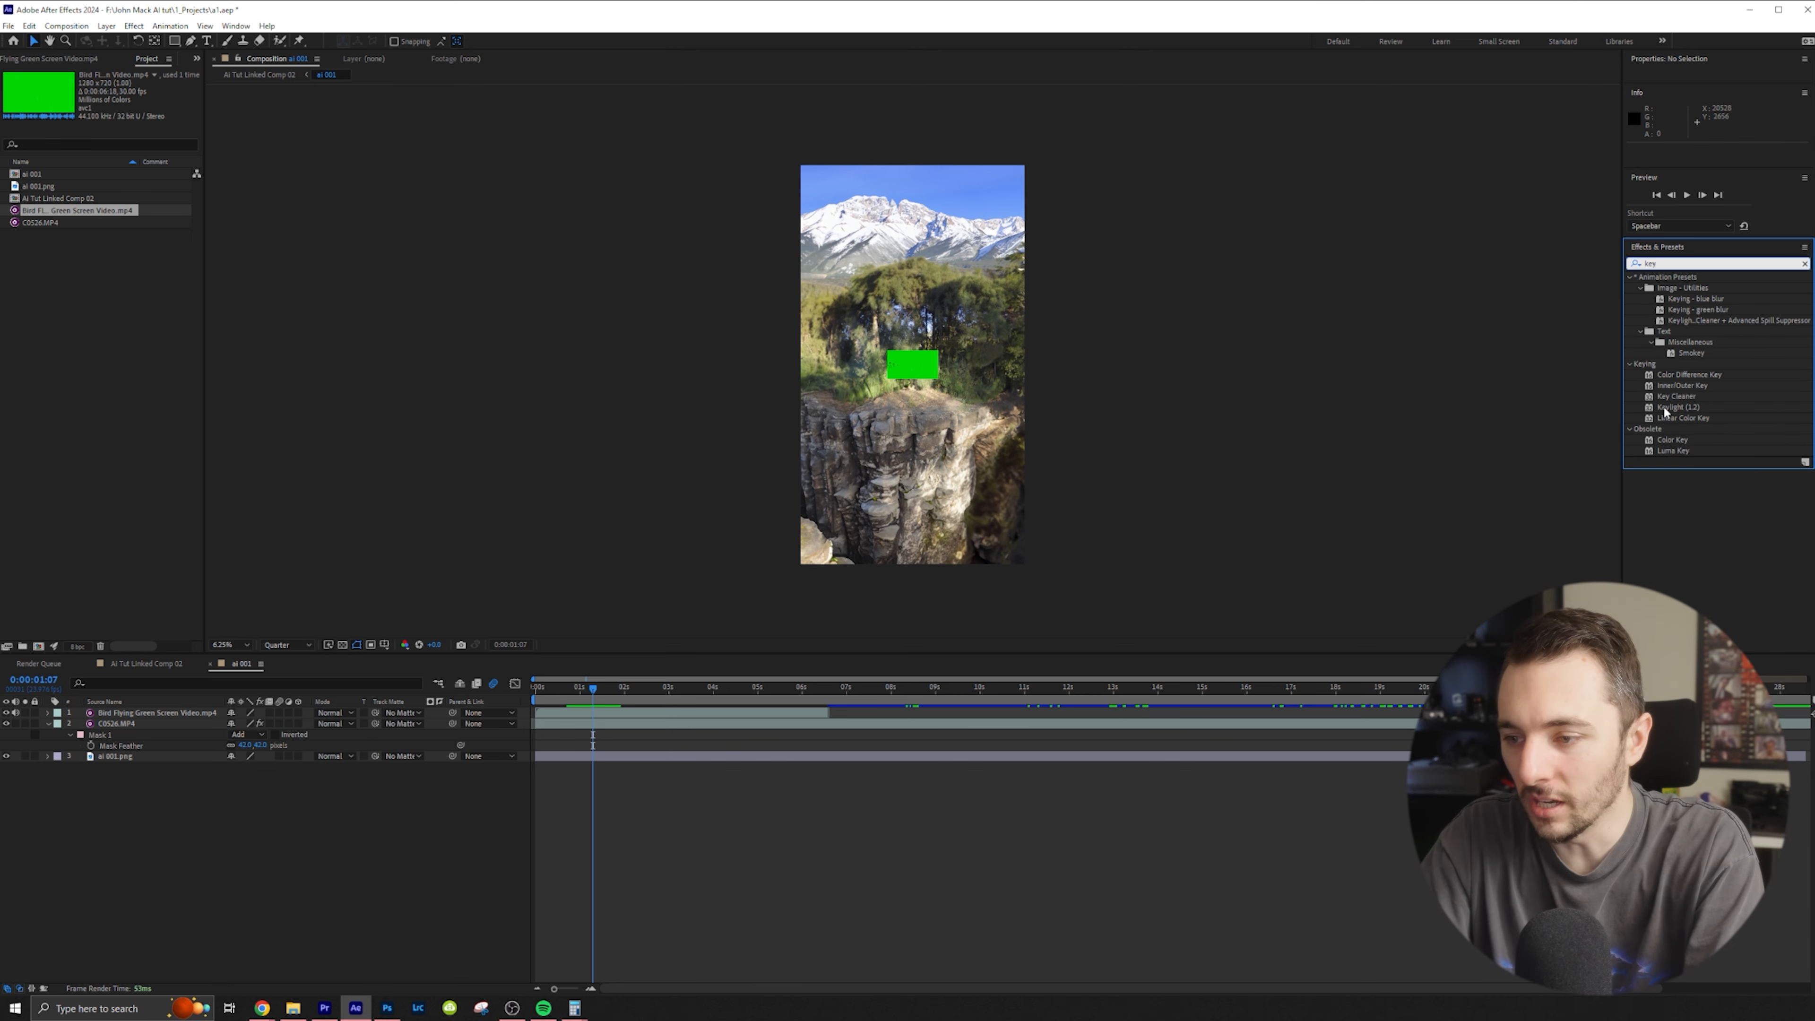
pyautogui.moveTo(1665, 411); pyautogui.dragTo(177, 713)
pyautogui.scroll(2, 839, 386)
pyautogui.click(137, 167)
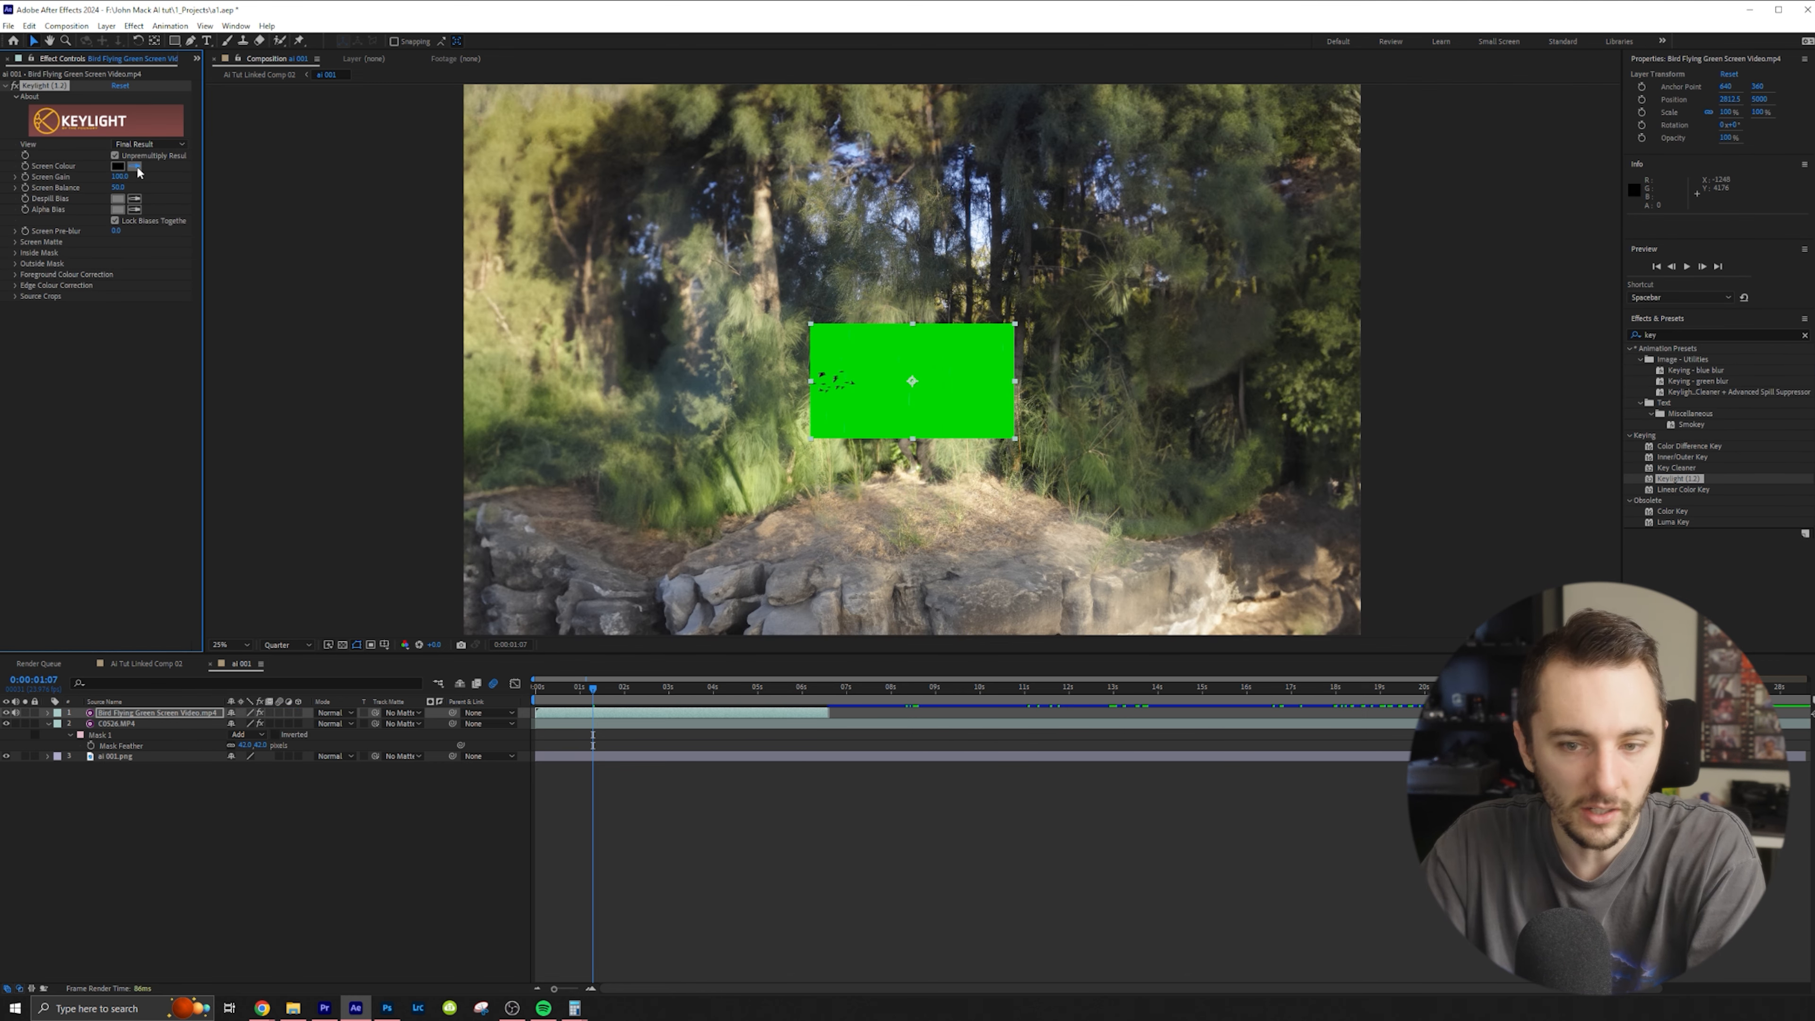
pyautogui.click(1001, 385)
# Move the keyed bird clip to the left edge of the scene, over the sky and mountain peaks
pyautogui.scroll(-4, 934, 328)
pyautogui.moveTo(902, 397); pyautogui.dragTo(801, 213)
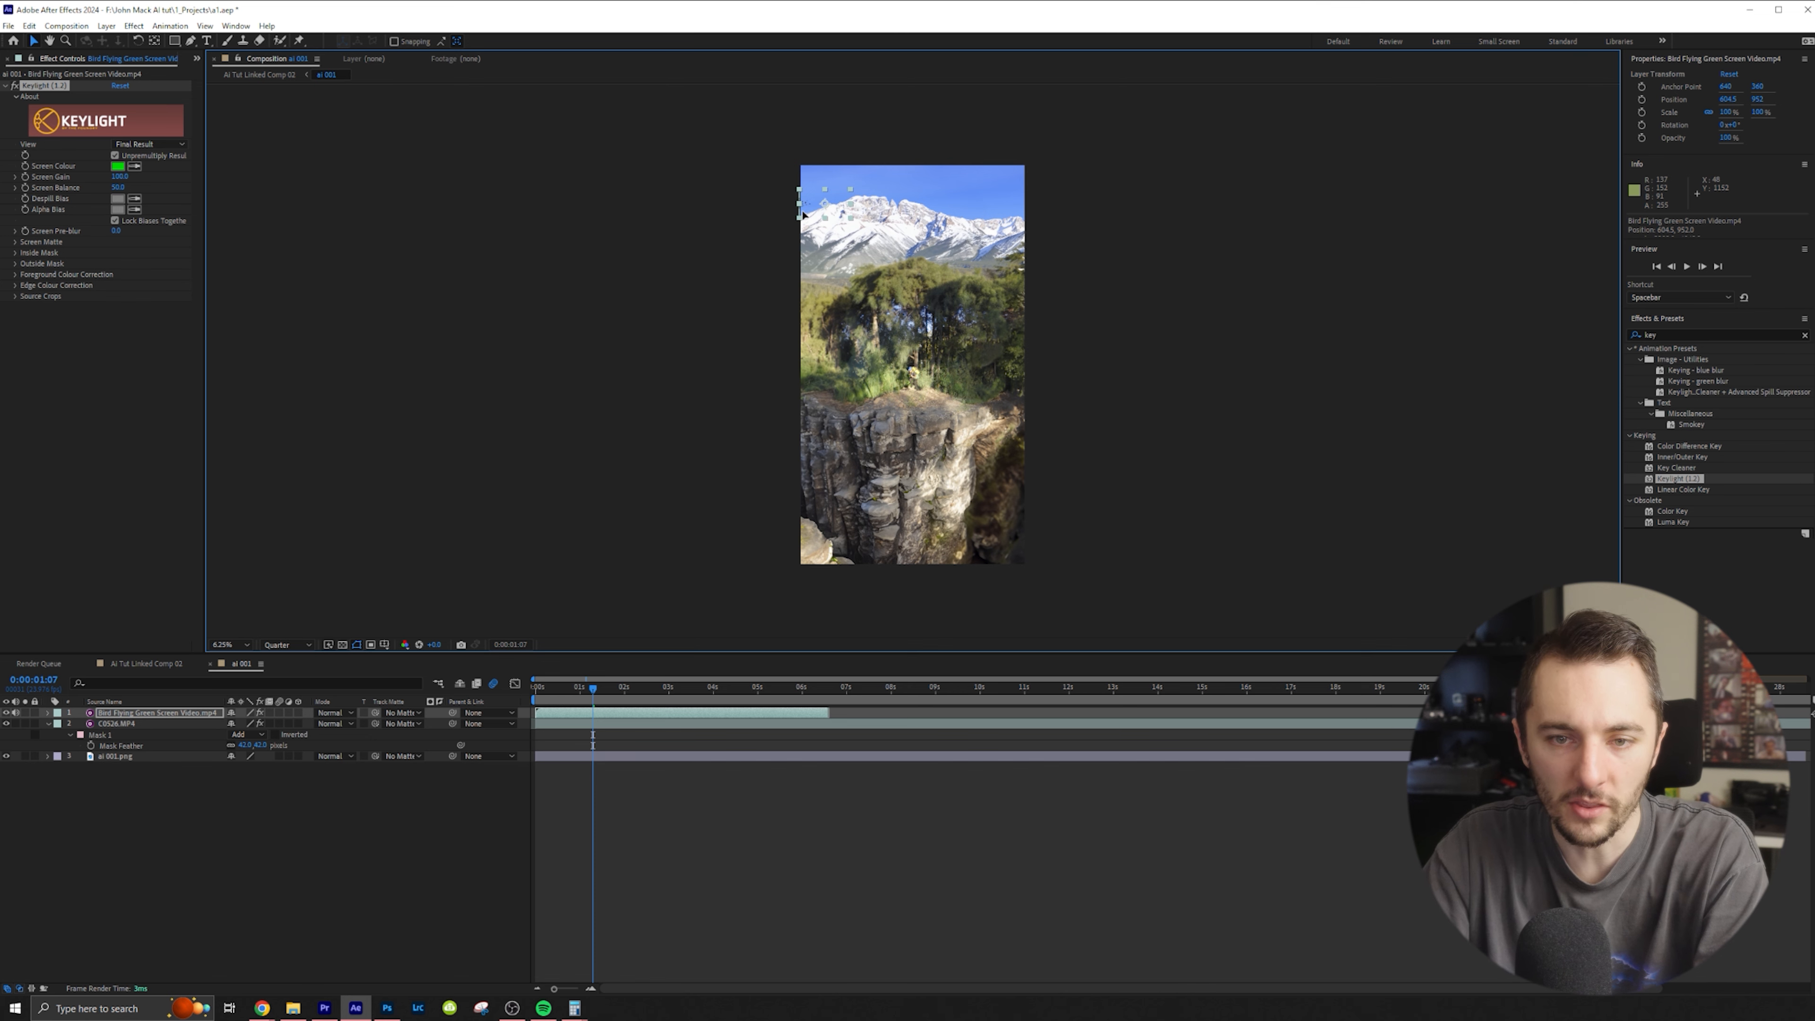
pyautogui.press('.')
pyautogui.moveTo(736, 325); pyautogui.dragTo(828, 618)
pyautogui.press('v')
# Shift the bird layer in time so it starts at about 10 seconds, checking the timing against the linked composition
pyautogui.moveTo(641, 714); pyautogui.dragTo(991, 715)
pyautogui.moveTo(829, 687); pyautogui.dragTo(992, 710)
pyautogui.click(141, 664)
pyautogui.doubleClick(995, 716)
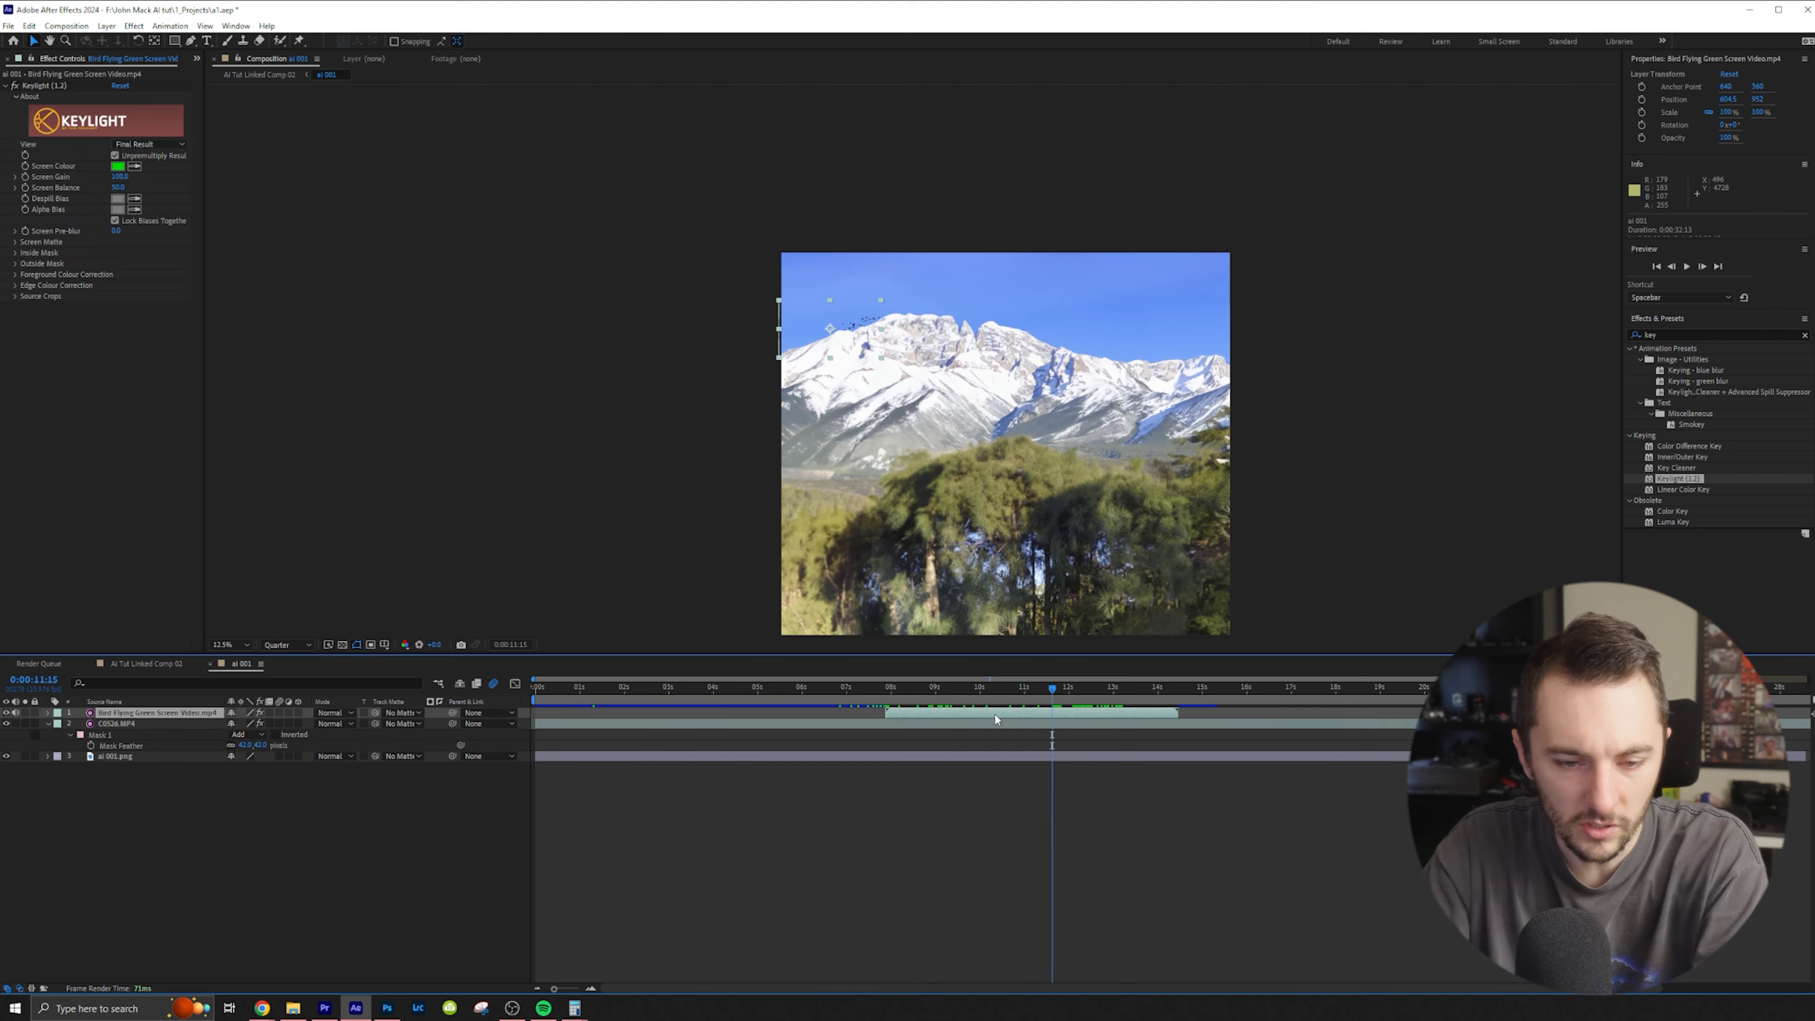
pyautogui.moveTo(1000, 716); pyautogui.dragTo(1170, 704)
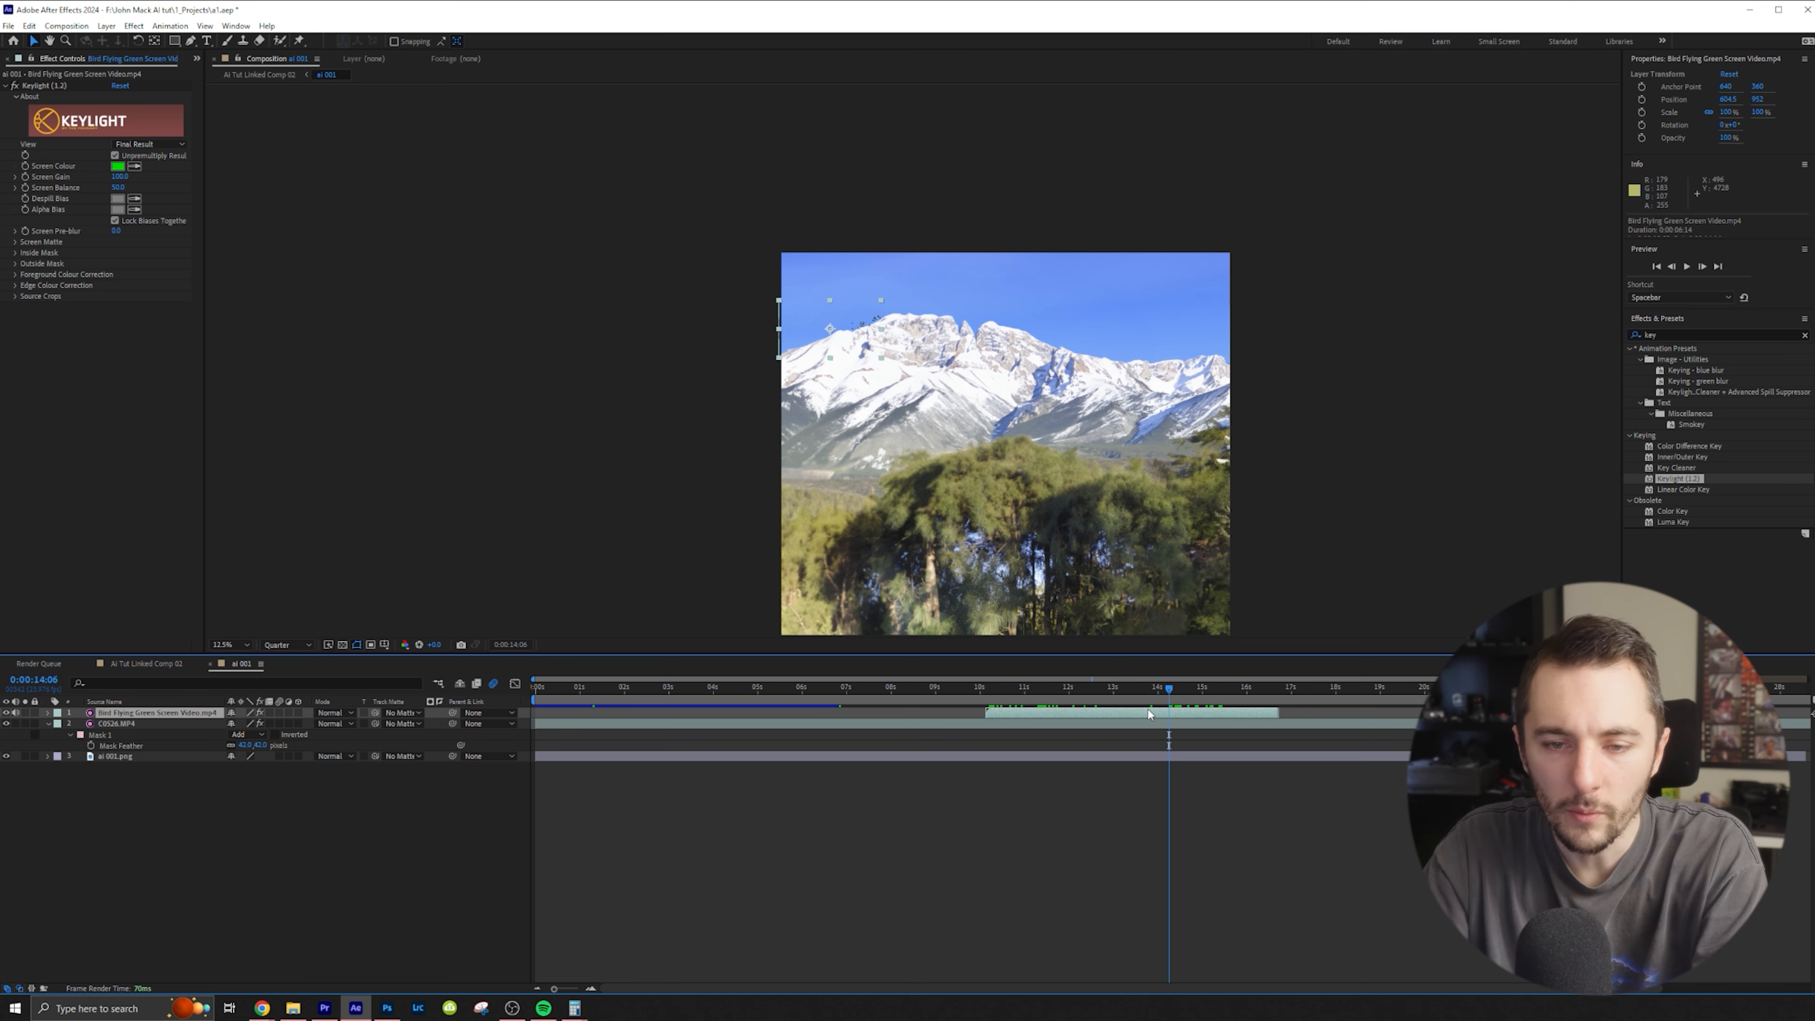
# Draw a closed Pen tool mask on the bird layer that follows the mountain ridge and encloses the sky above it
pyautogui.press('g')
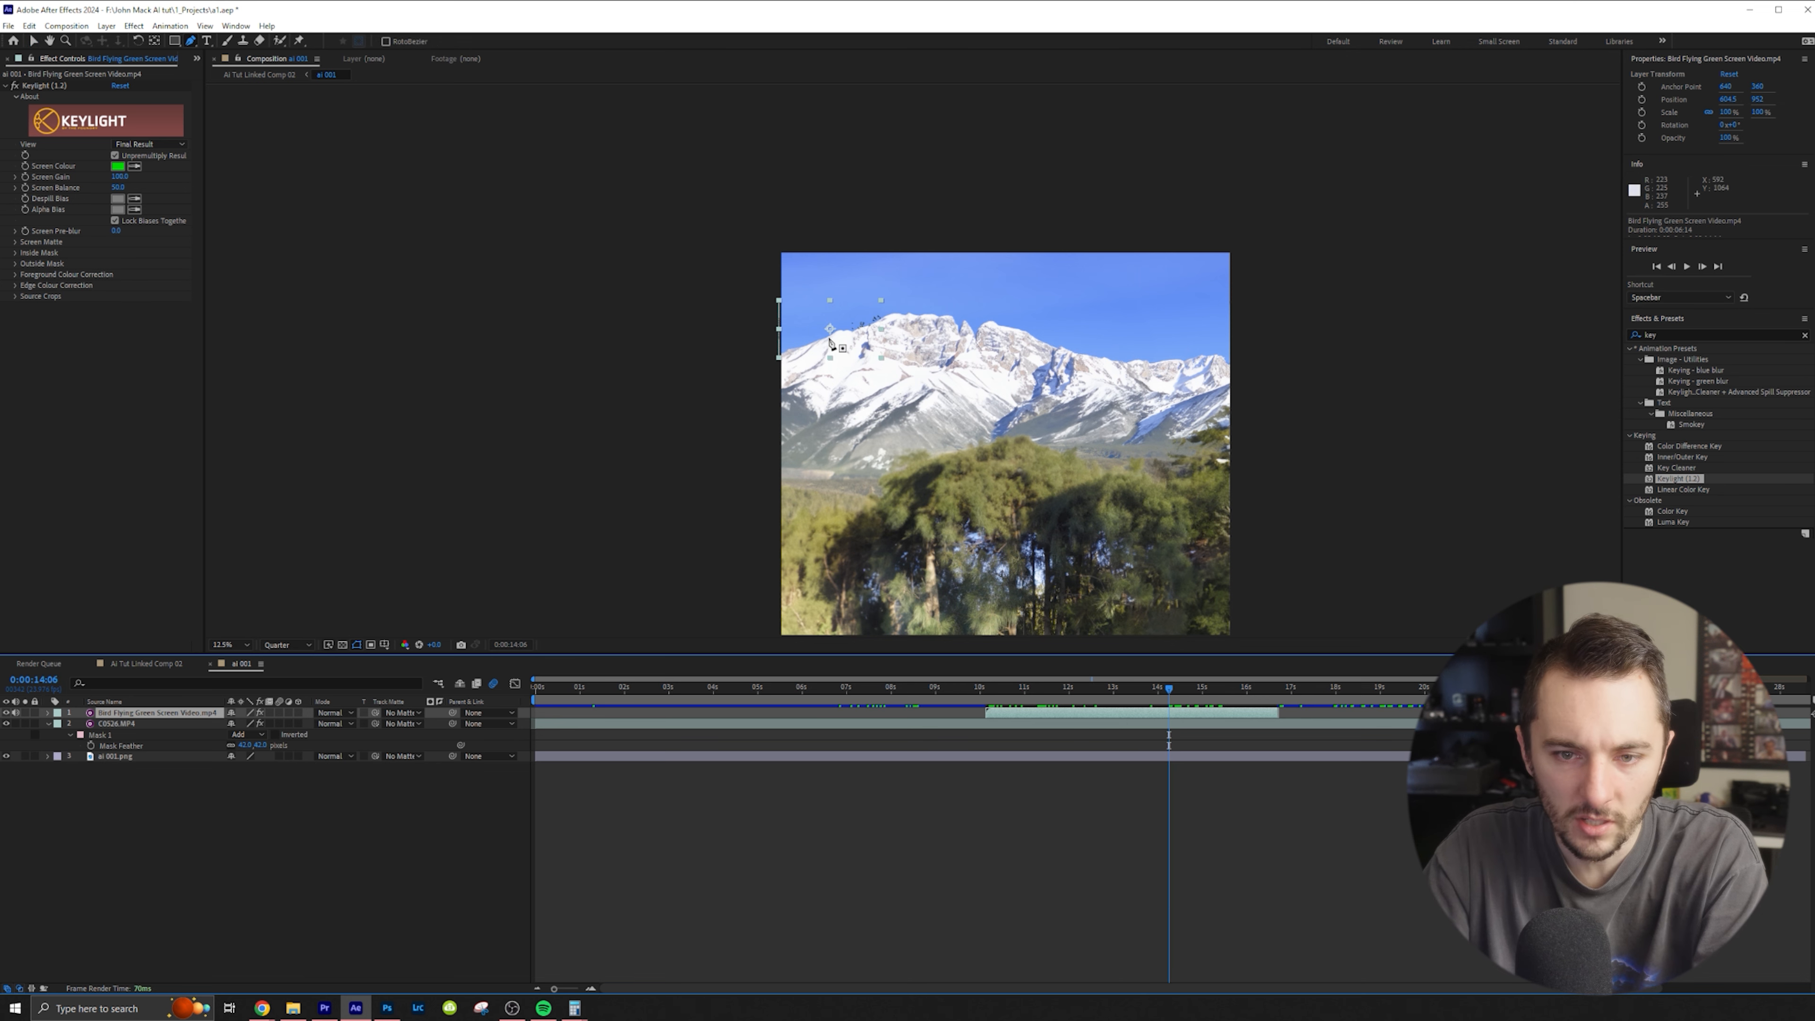
pyautogui.click(828, 337)
pyautogui.click(859, 334)
pyautogui.moveTo(839, 329); pyautogui.dragTo(902, 314)
pyautogui.click(914, 314)
pyautogui.click(920, 286)
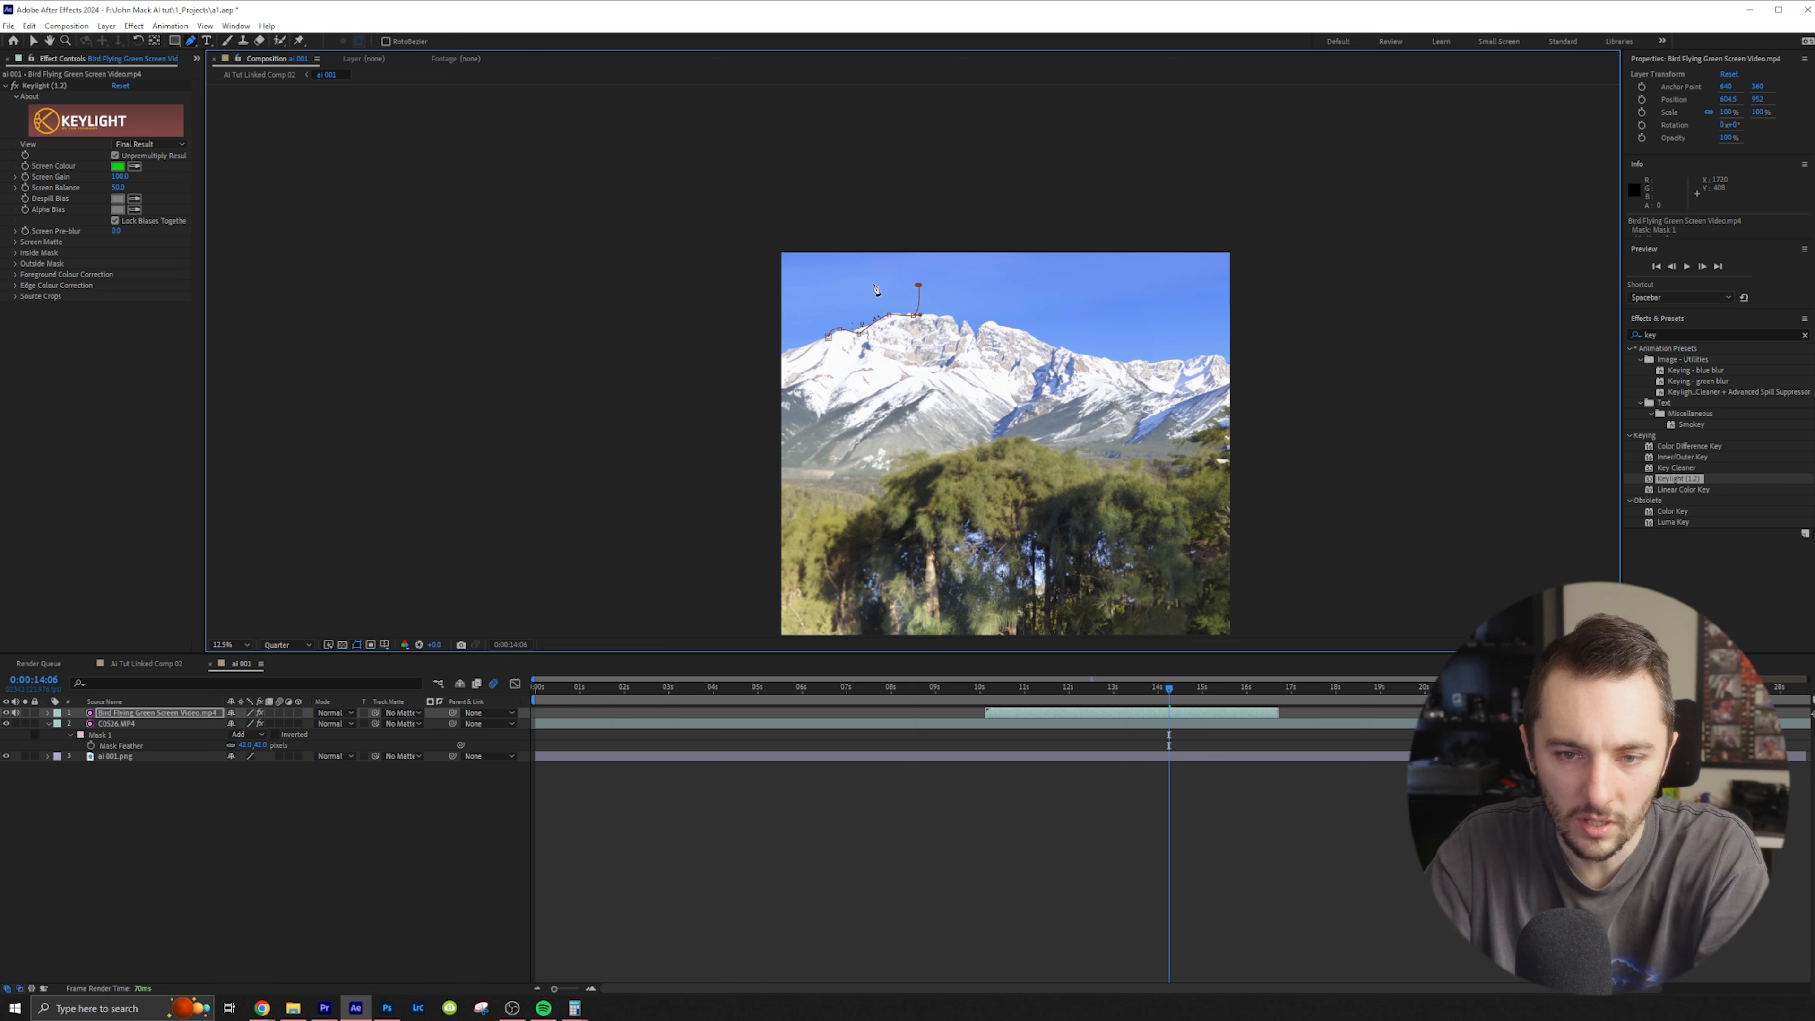
pyautogui.click(771, 272)
pyautogui.click(742, 336)
pyautogui.click(754, 352)
pyautogui.click(829, 339)
# Play back the masked birds from 0:00:10:08, and the camera move in AI Tut Linked Comp 02 from 0:00:06:23
pyautogui.click(993, 692)
pyautogui.press('space')
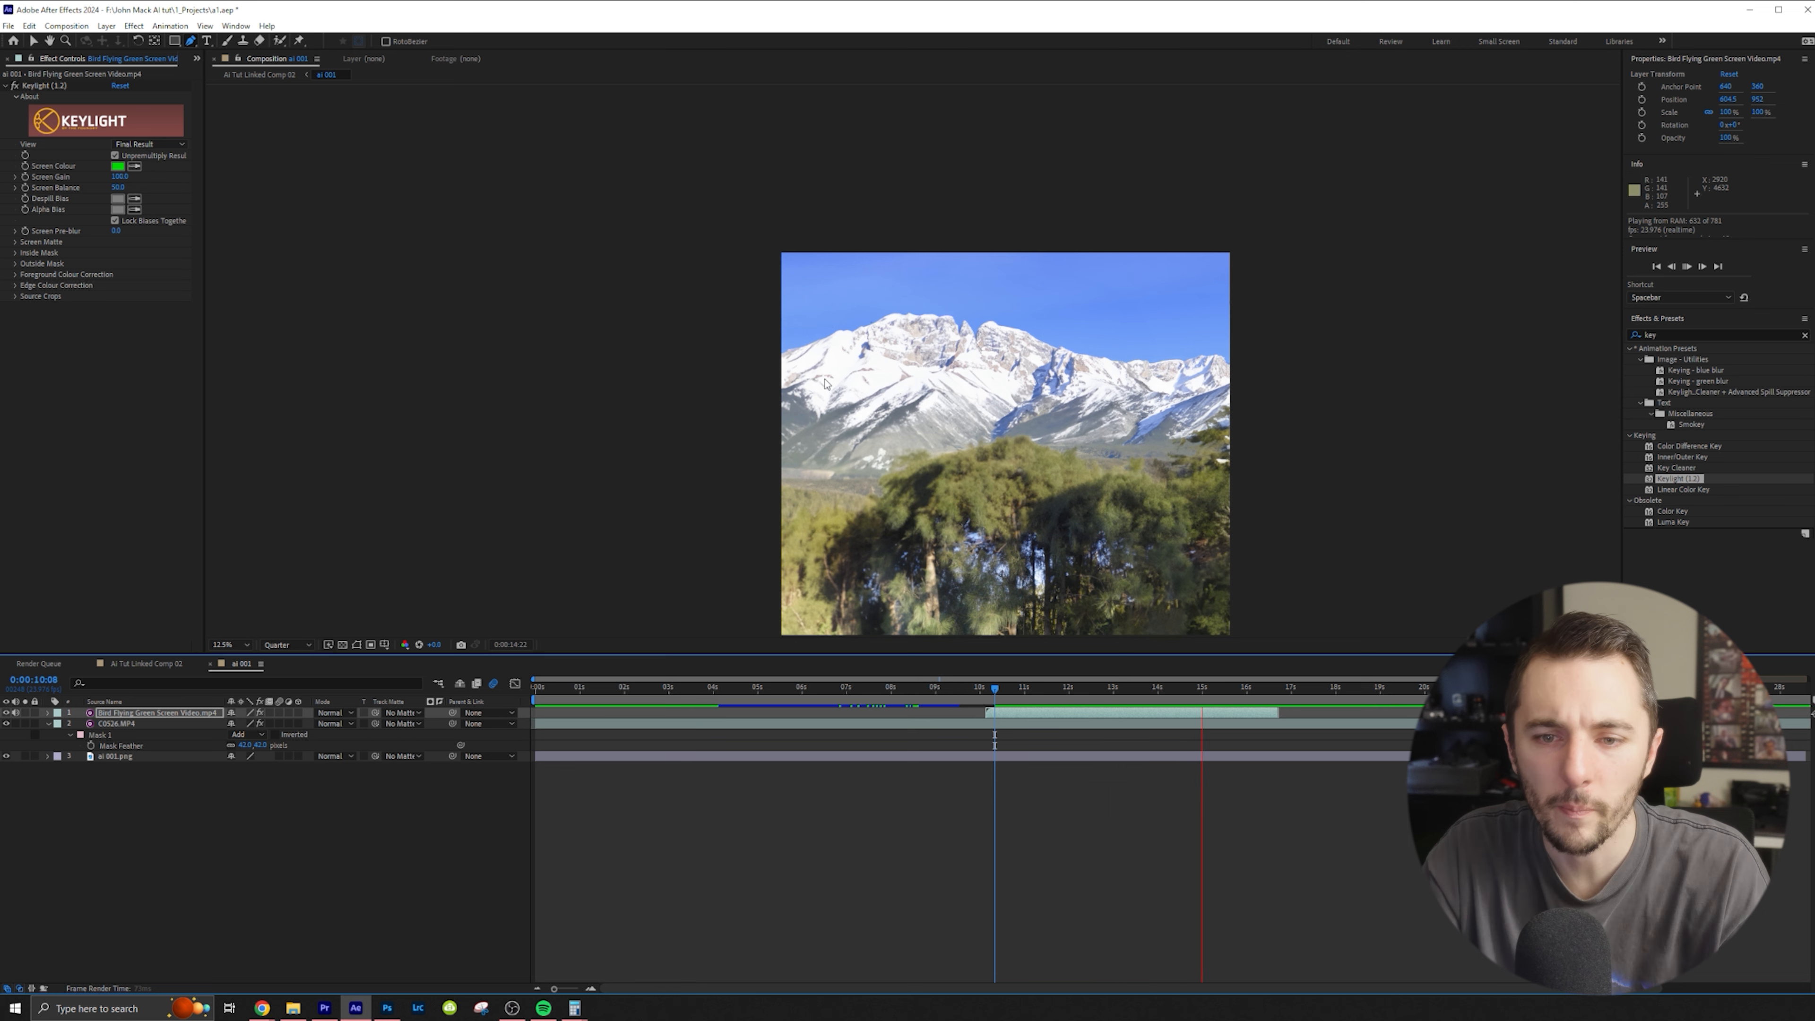
pyautogui.press('space')
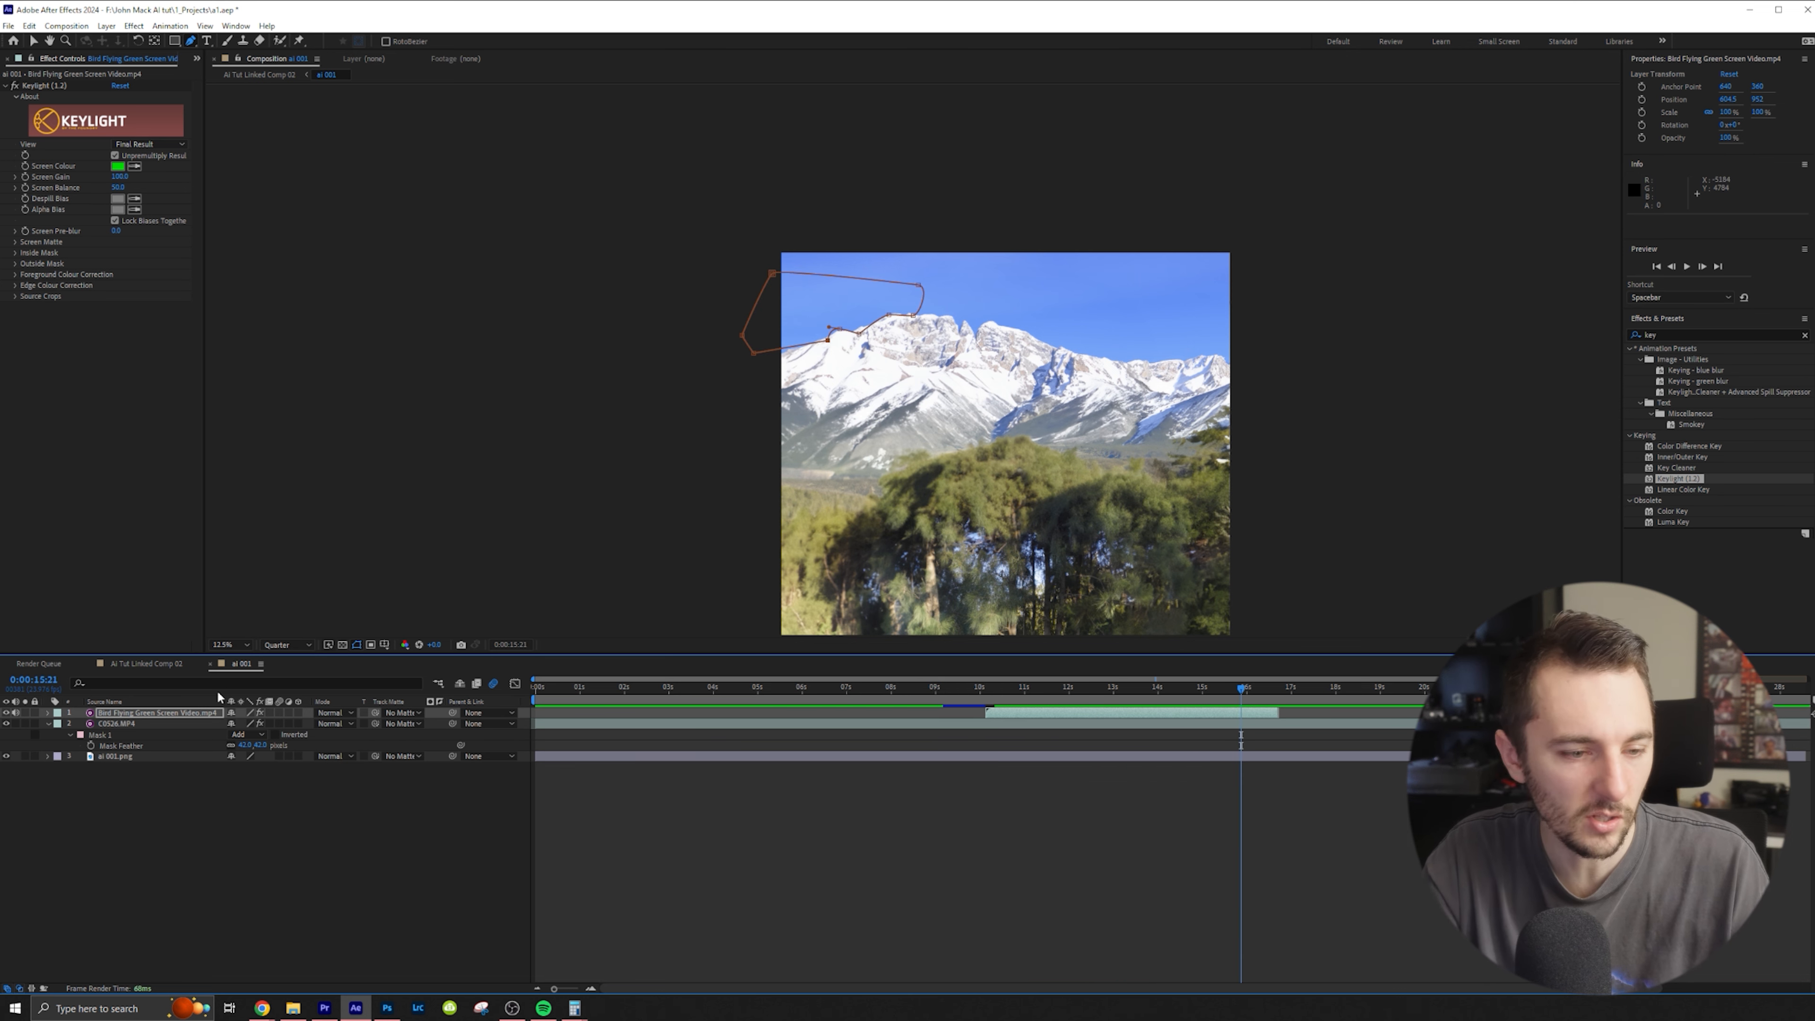
pyautogui.click(160, 666)
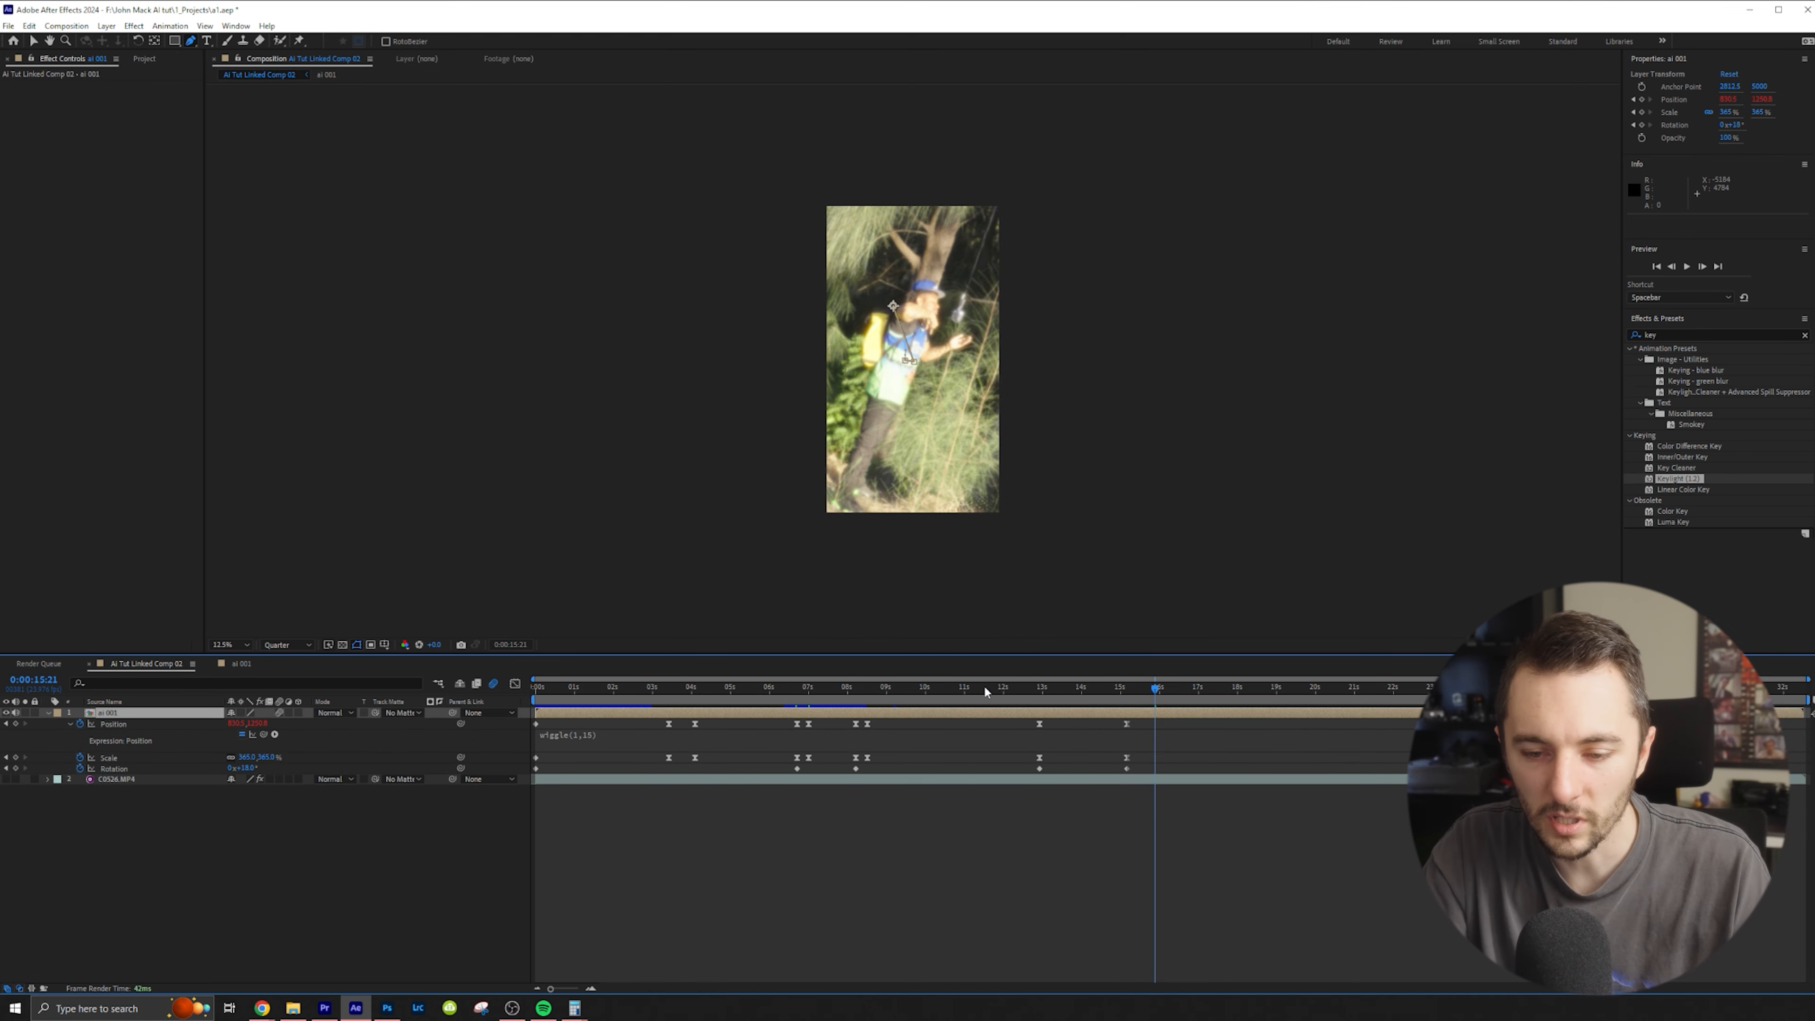
pyautogui.click(807, 685)
pyautogui.press('space')
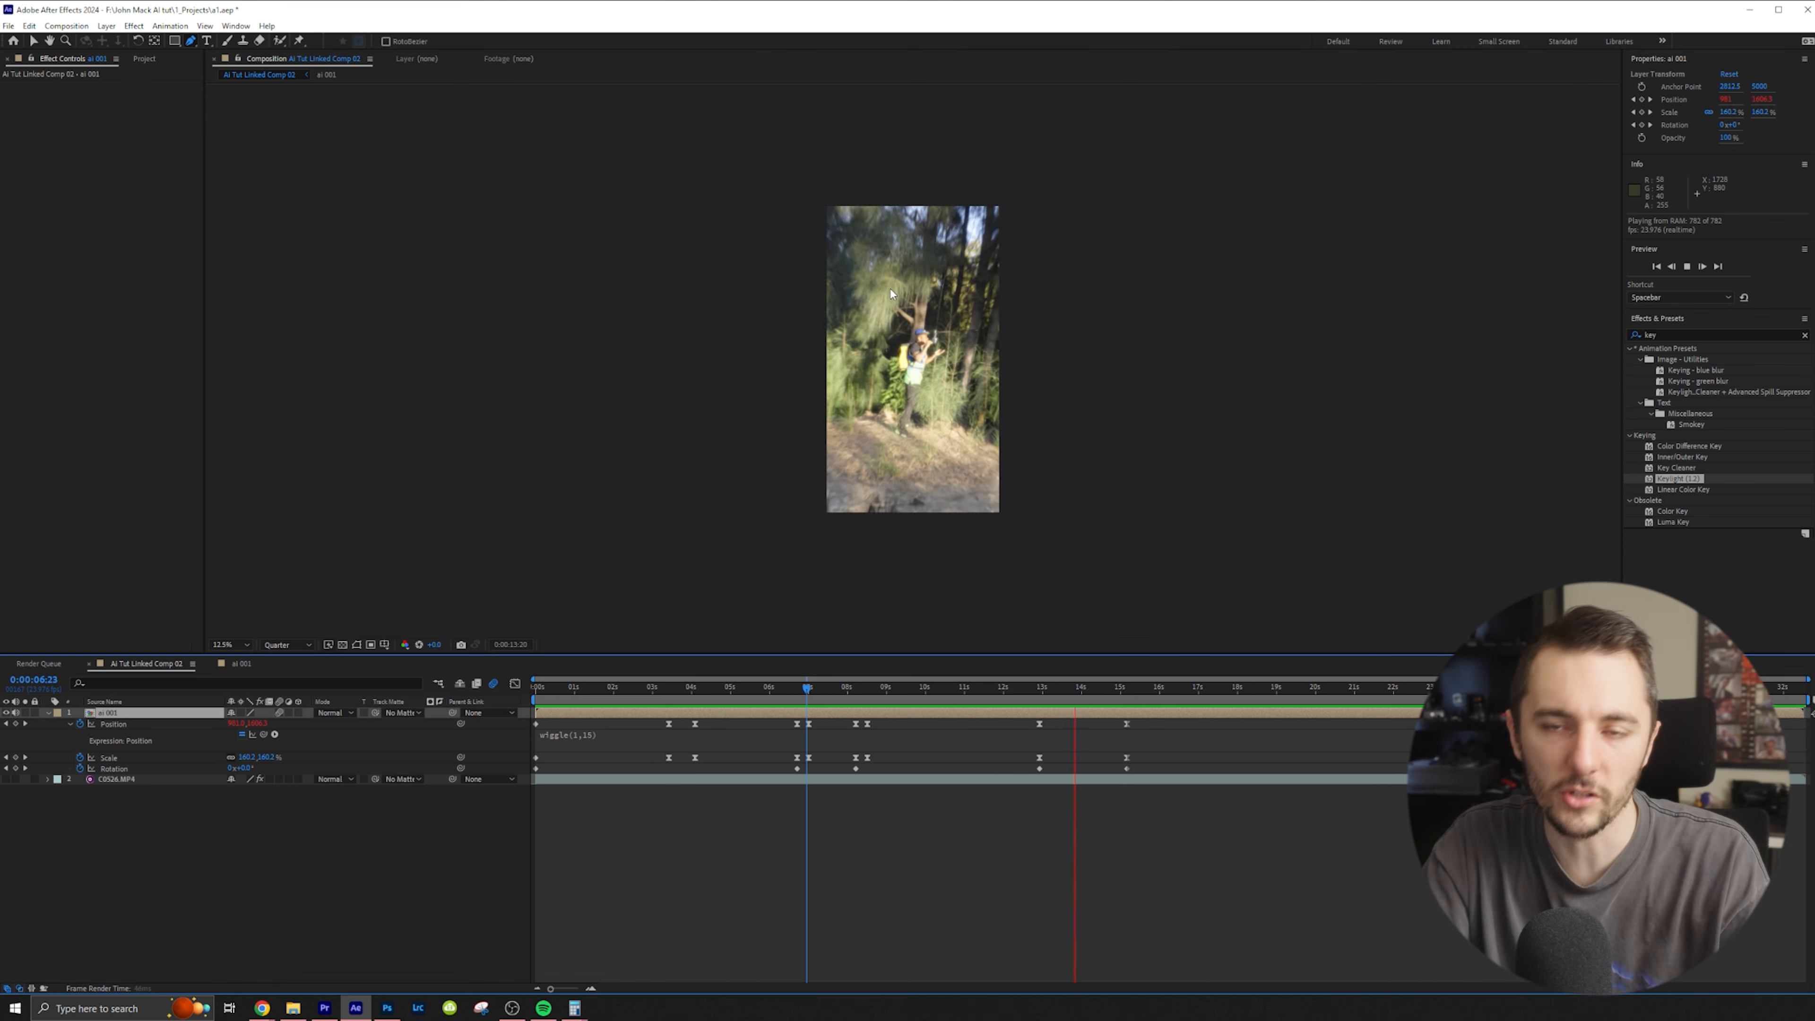
pyautogui.press('space')
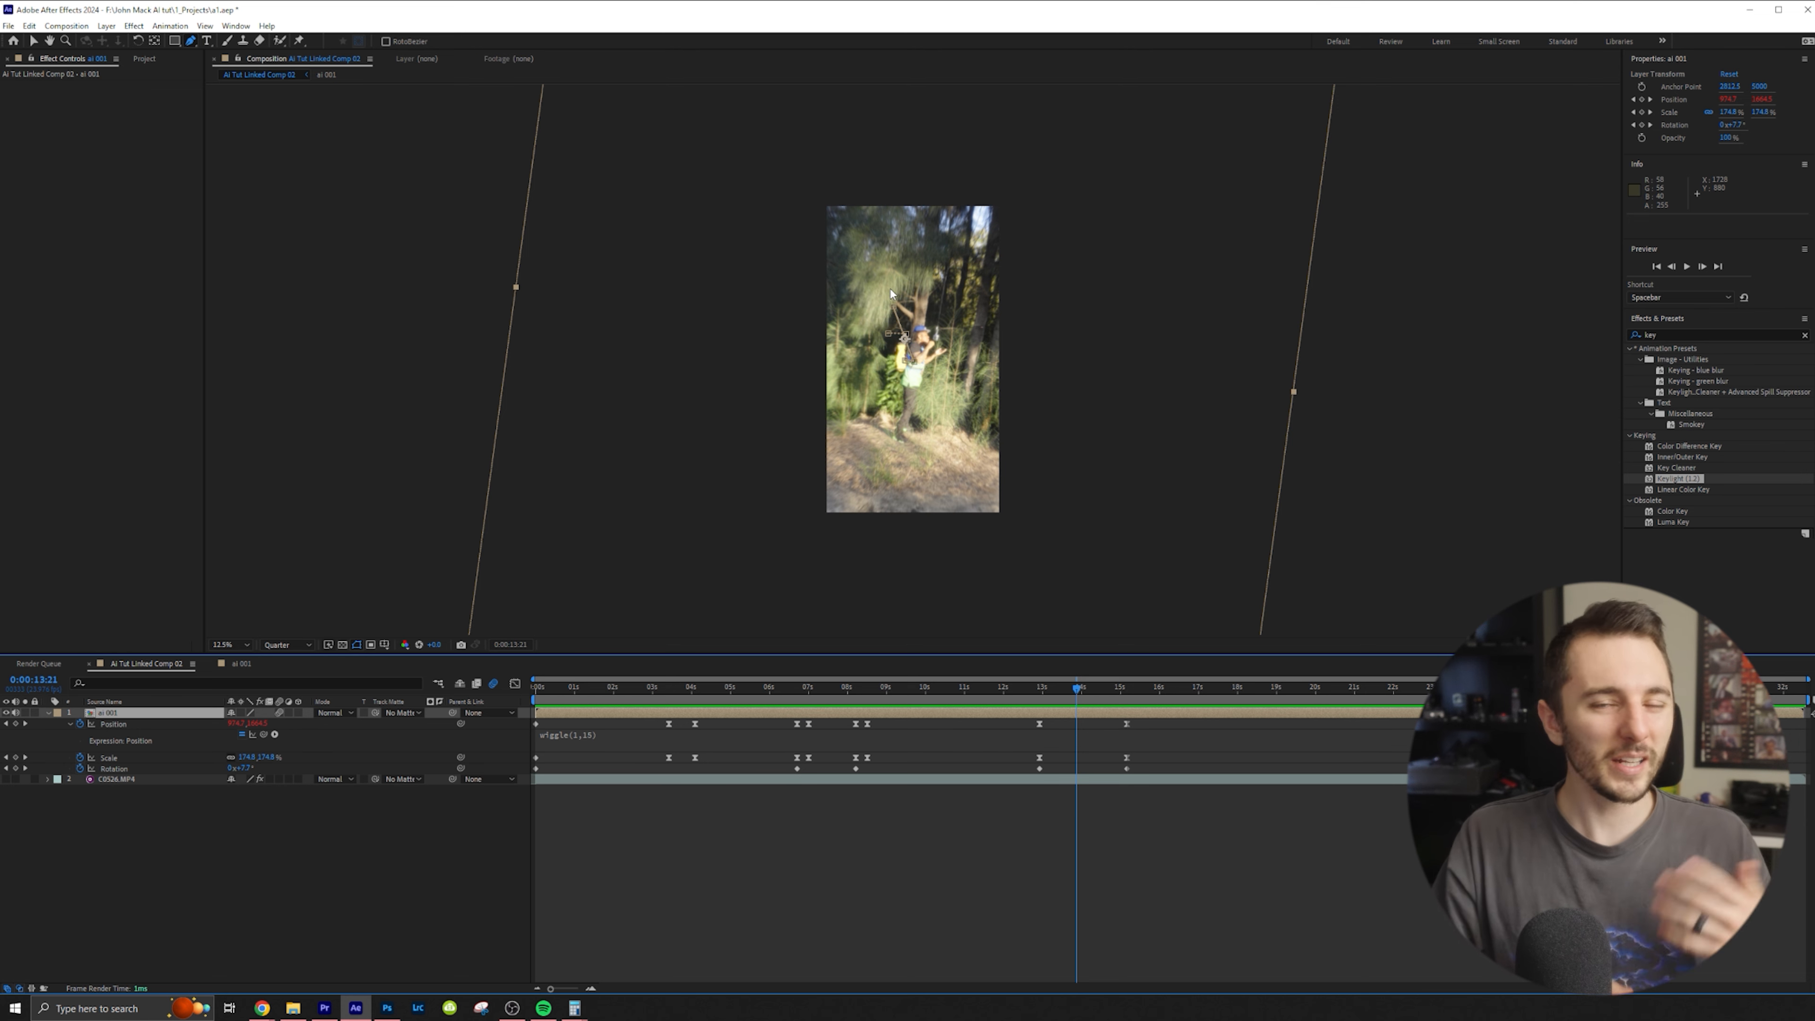